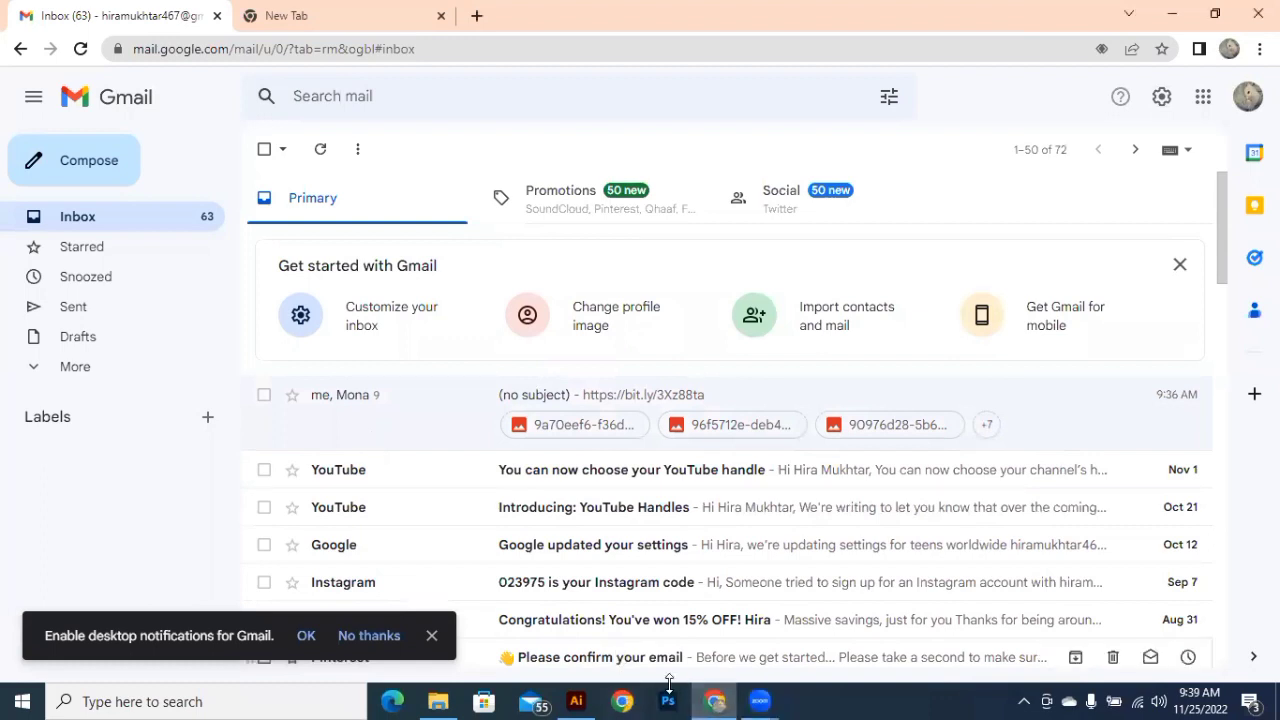
Step: Search Google for pinterest in the empty browser tab and open the Pinterest site
{"action": "left_click", "coordinate": [315, 8]}
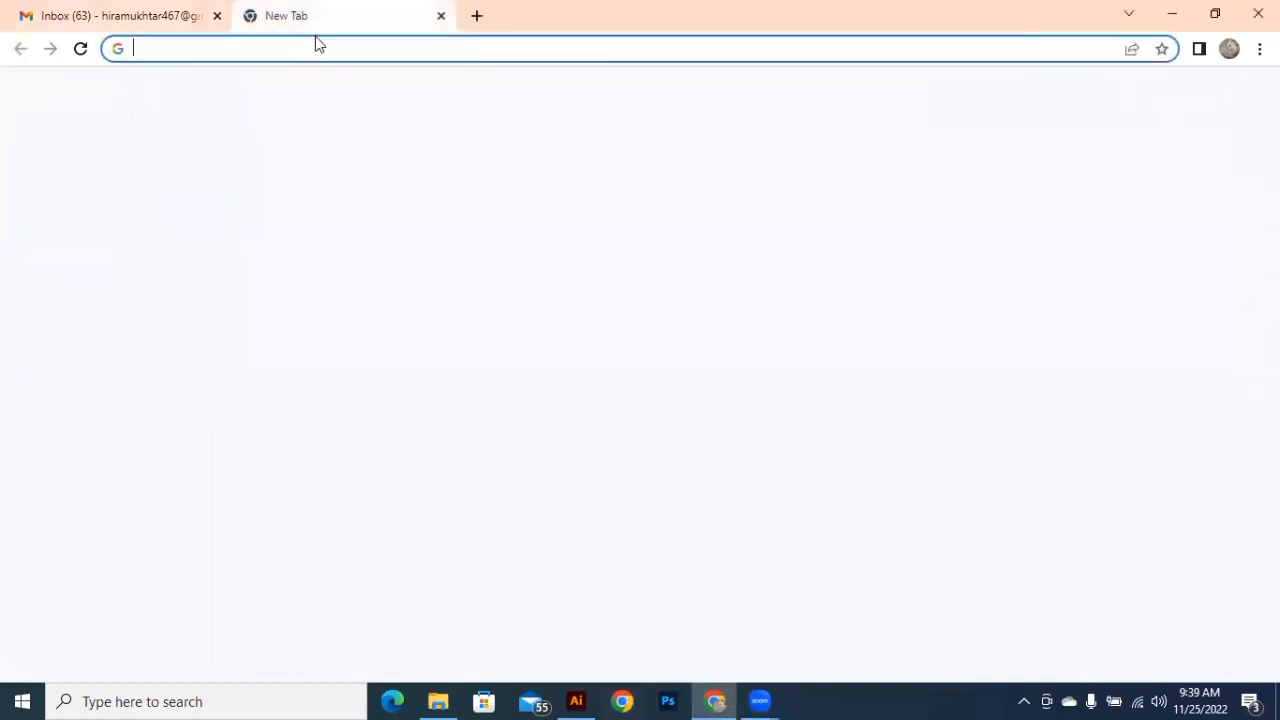
{"action": "left_click", "coordinate": [566, 363]}
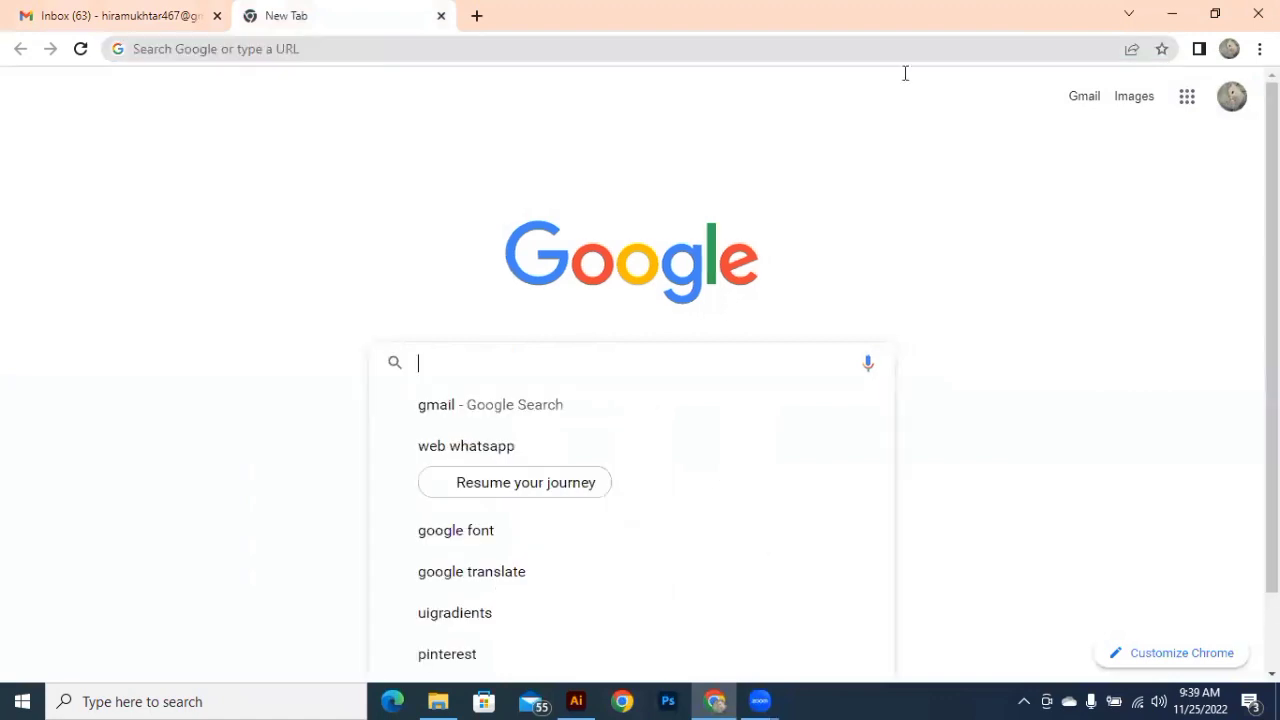
{"action": "left_click", "coordinate": [511, 321]}
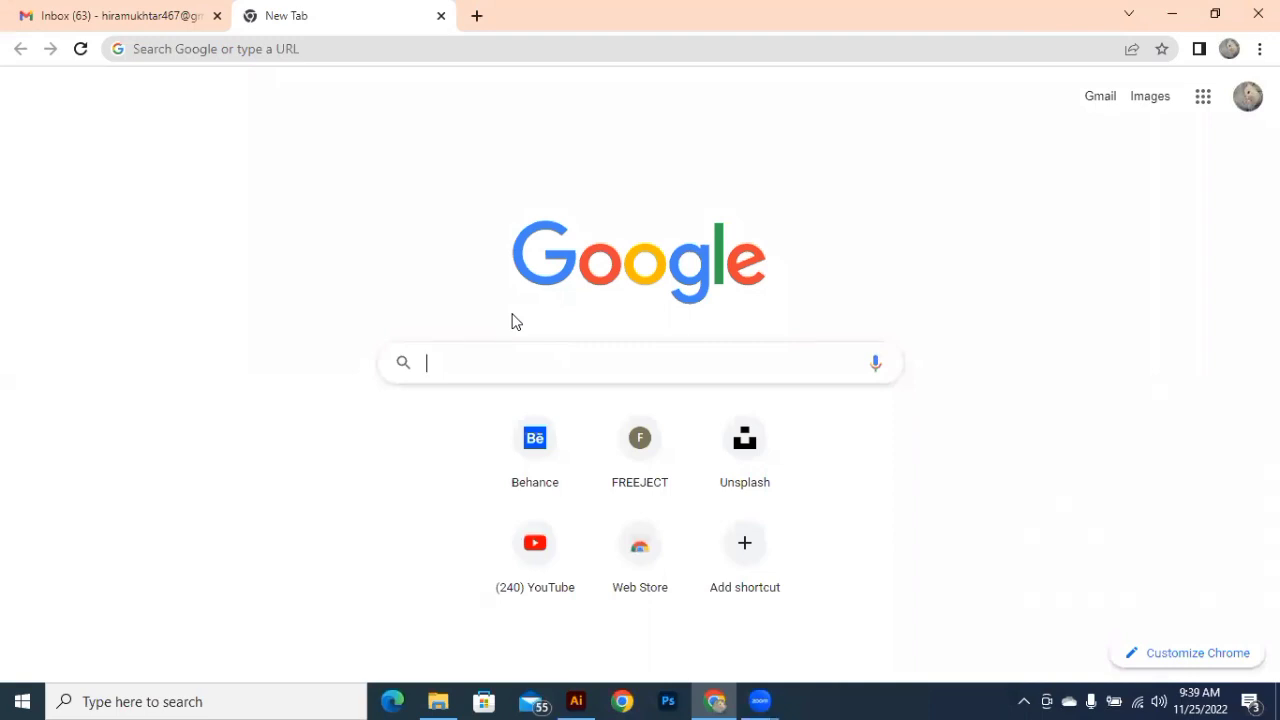
{"action": "left_click", "coordinate": [487, 365]}
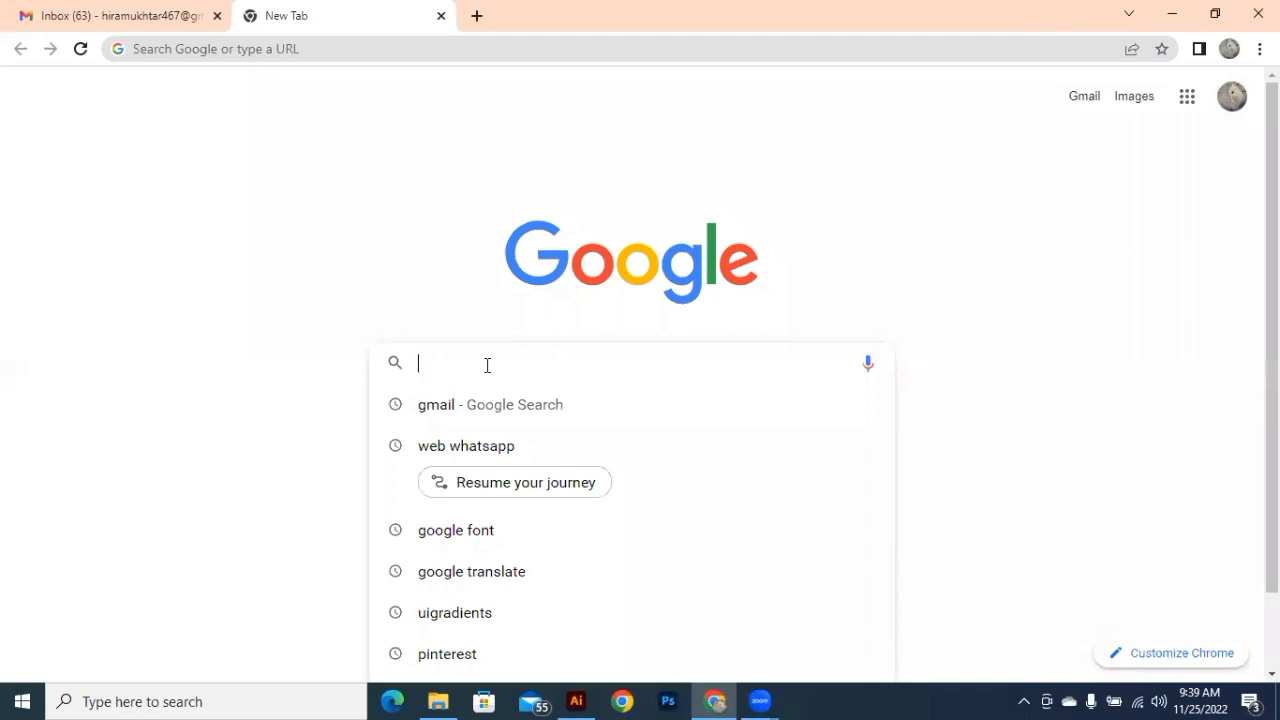
{"action": "type", "text": "pintere"}
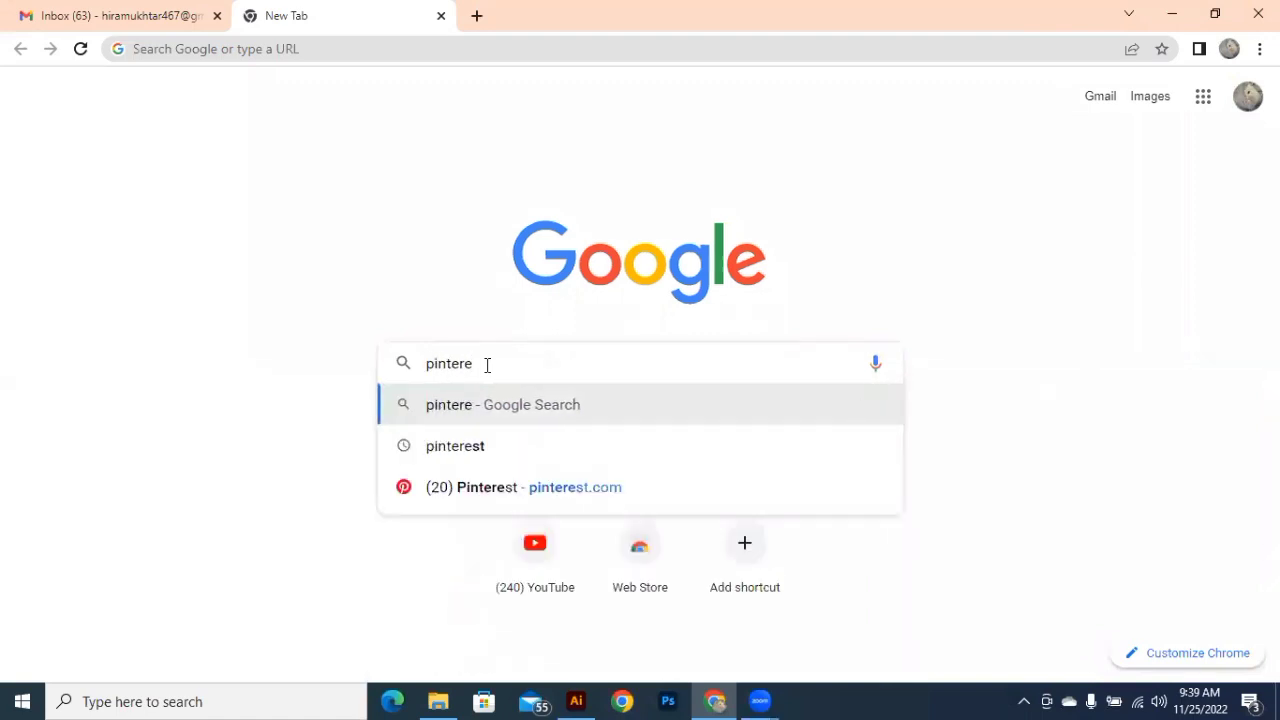
{"action": "left_click", "coordinate": [479, 446]}
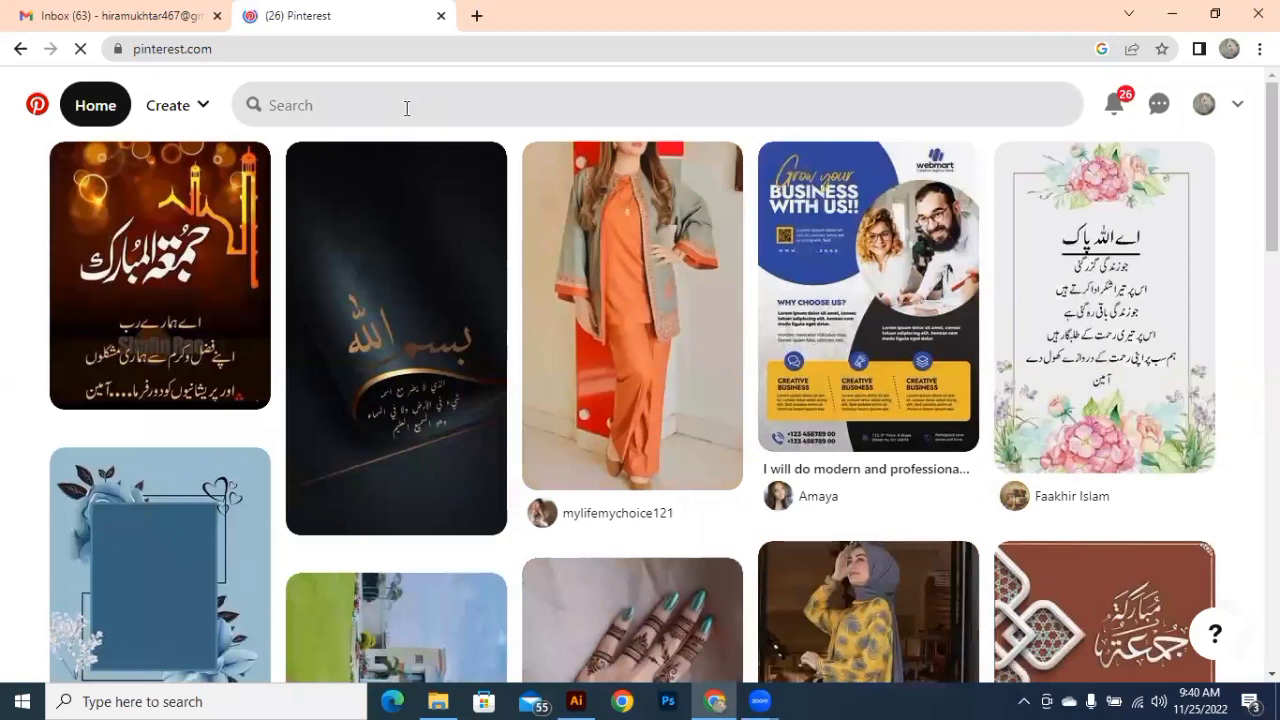
Step: Search Pinterest for "flayer" and dismiss the site's notification request
{"action": "left_click", "coordinate": [311, 108]}
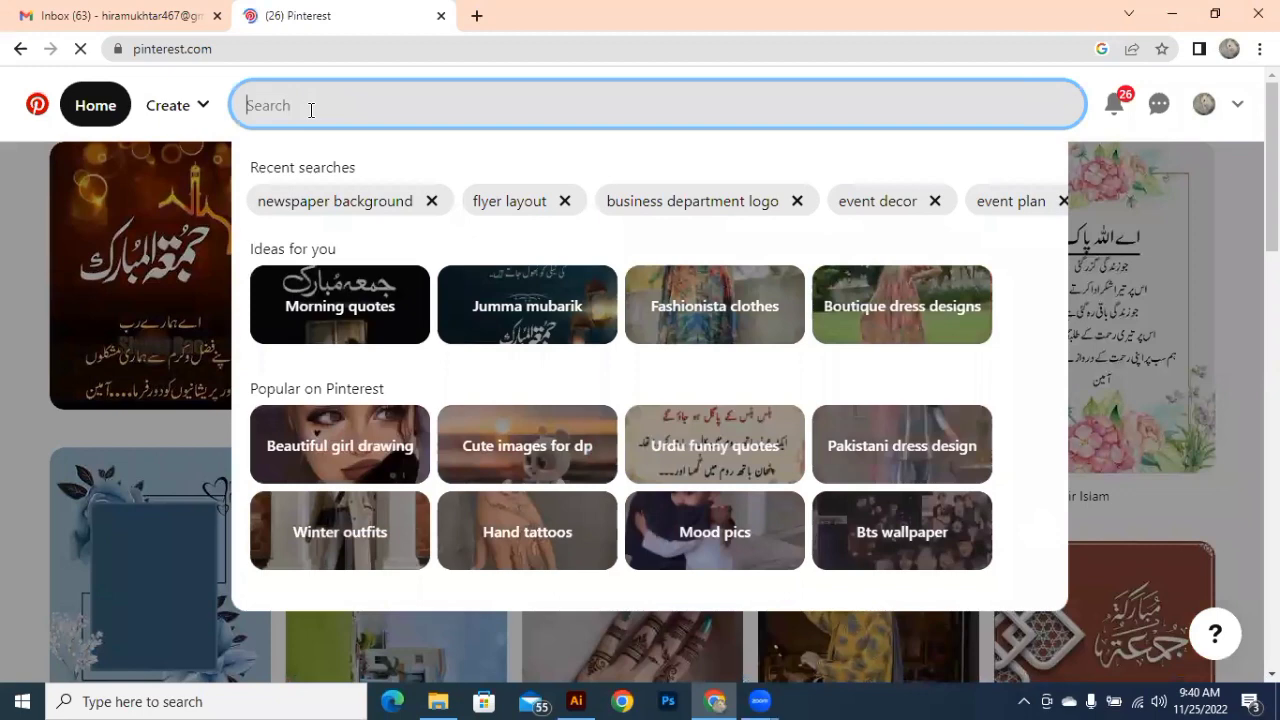
{"action": "type", "text": "fl"}
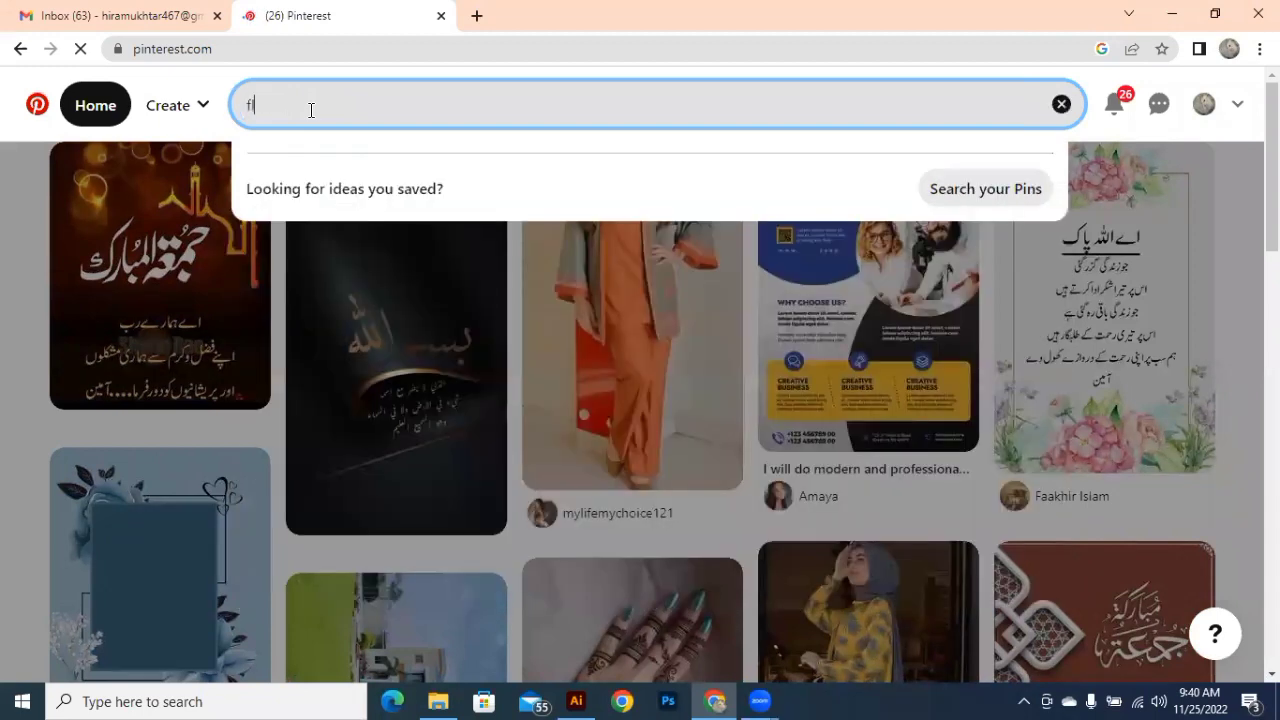
{"action": "type", "text": "ayer"}
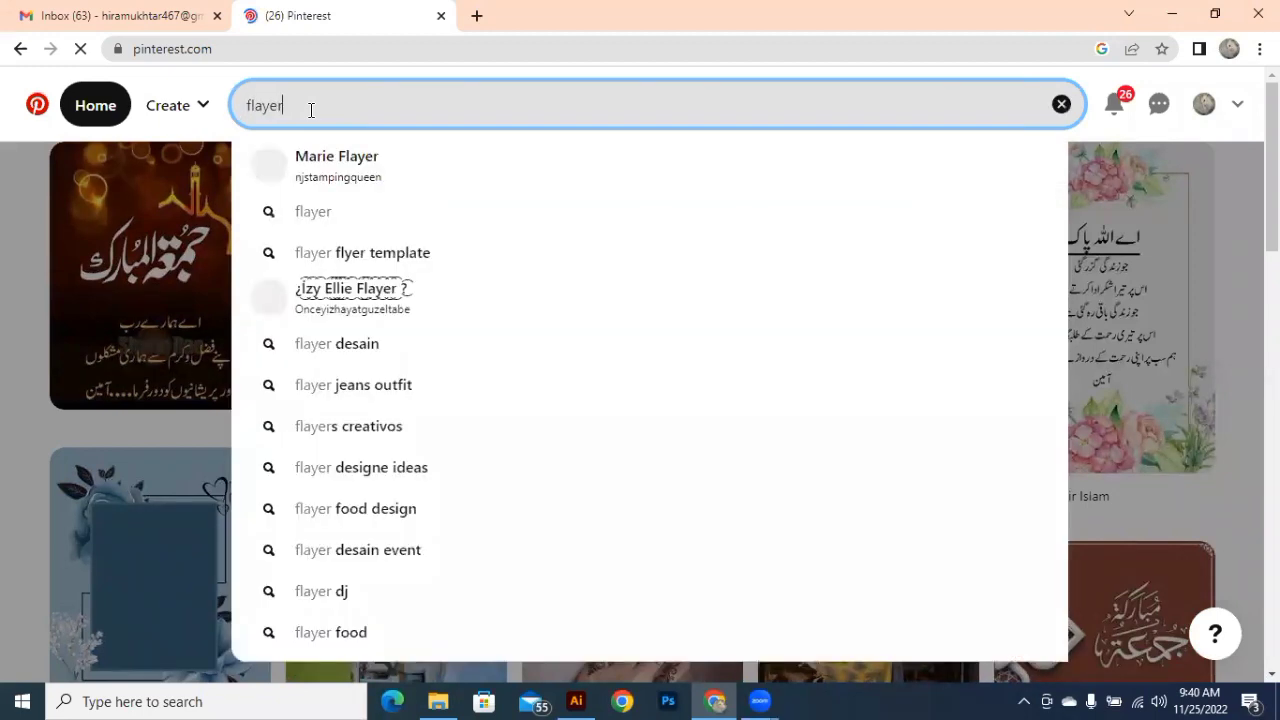
{"action": "key", "text": "Return"}
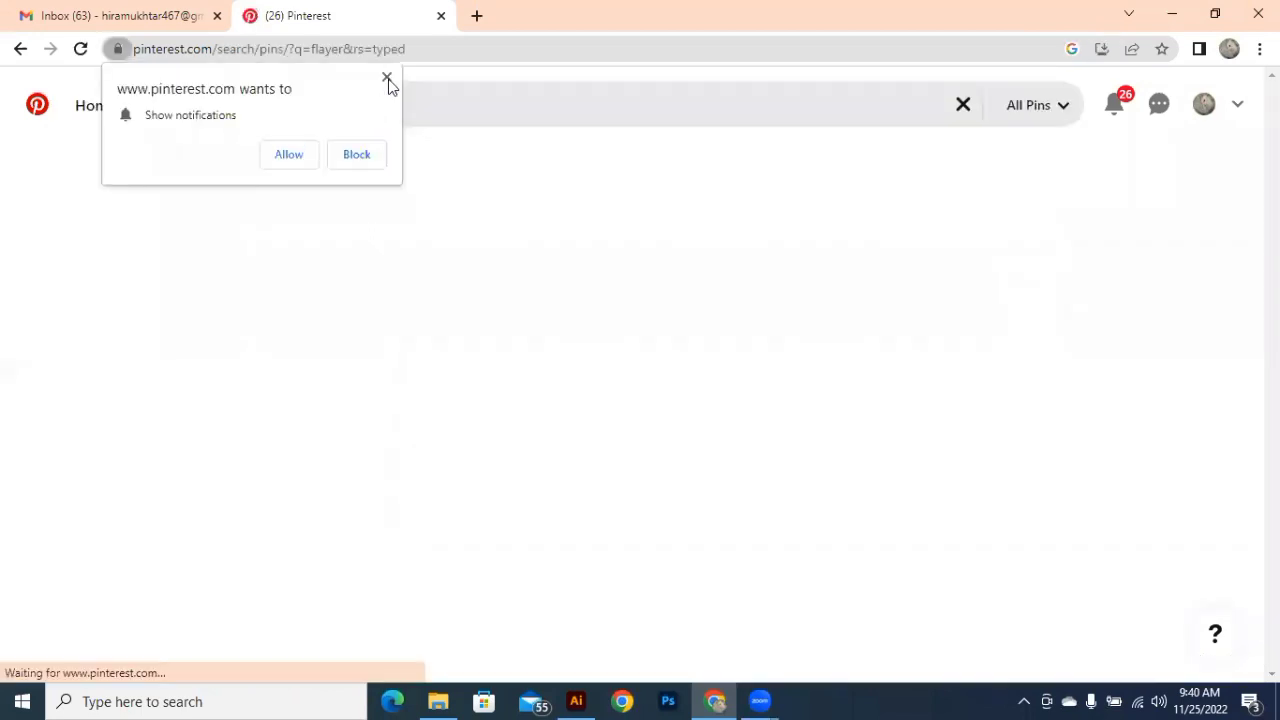
{"action": "left_click", "coordinate": [388, 79]}
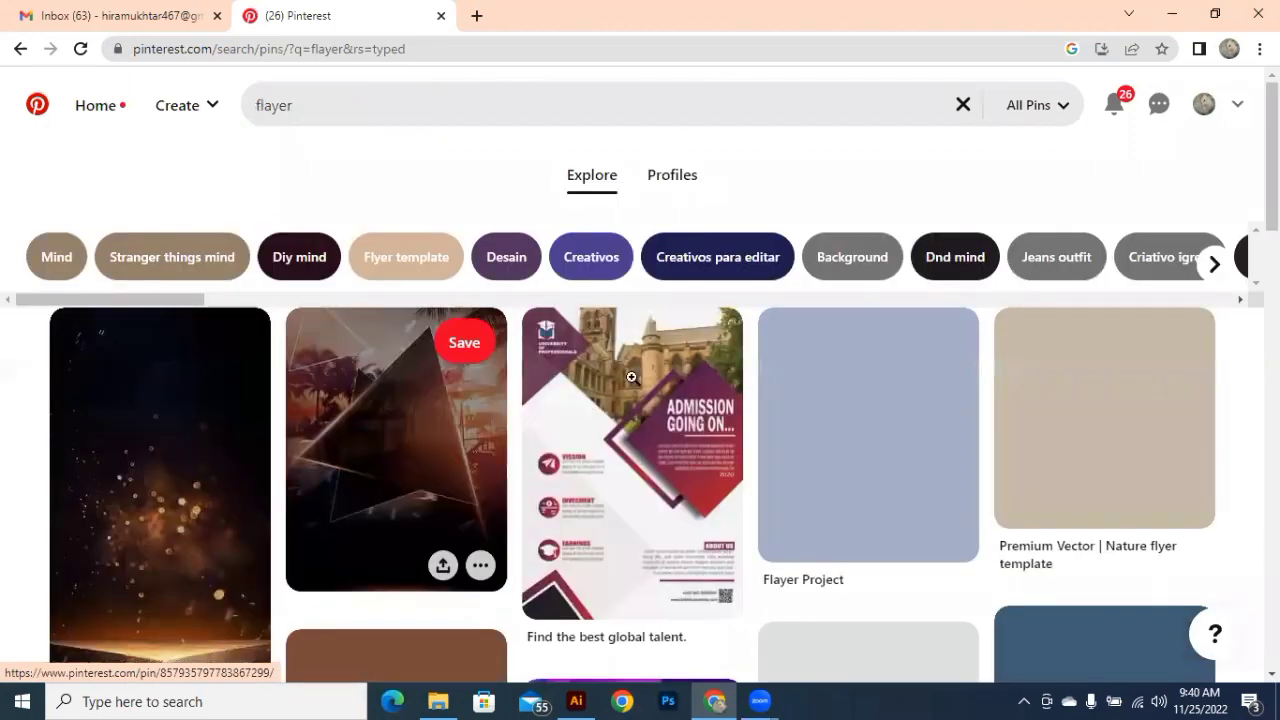
Step: Open the "Admission Going On" university flyer pin and save its image into the Class reference folder
{"action": "scroll", "coordinate": [692, 476], "scroll_direction": "down", "scroll_amount": 2}
{"action": "scroll", "coordinate": [692, 476], "scroll_direction": "up", "scroll_amount": 2}
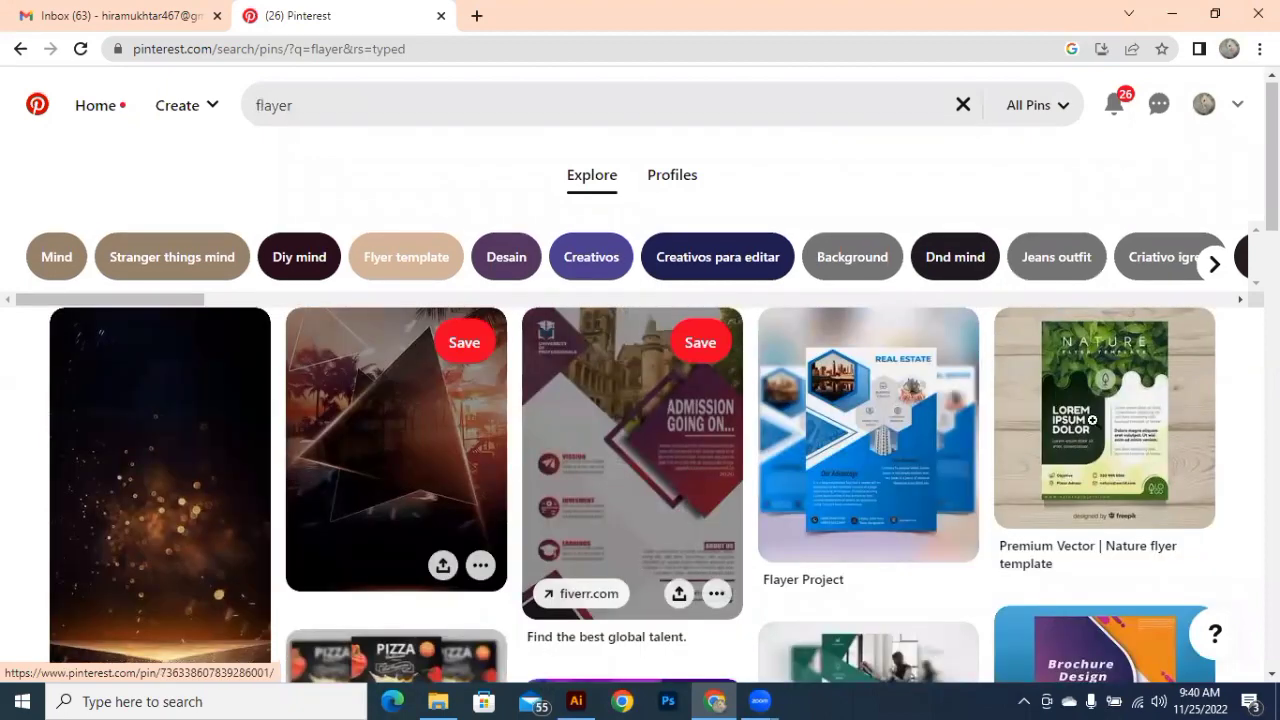
{"action": "left_click", "coordinate": [1100, 461]}
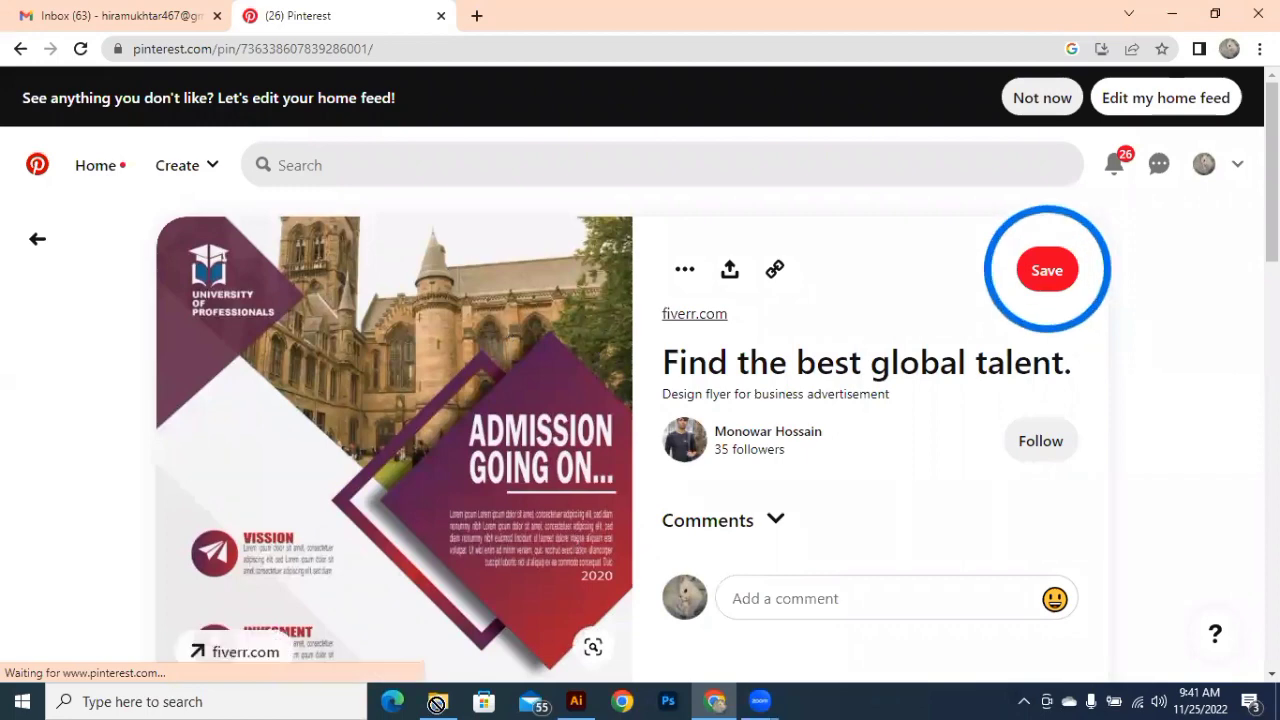
{"action": "mouse_move", "coordinate": [436, 704]}
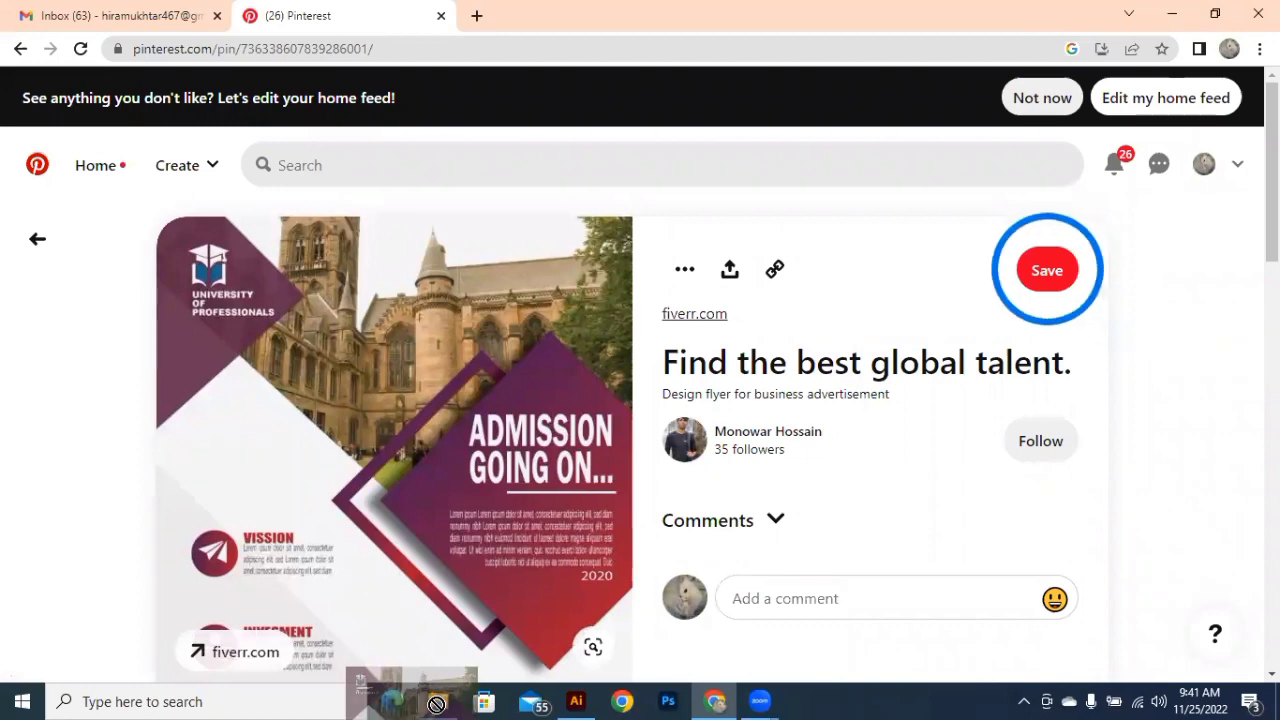
{"action": "left_click_drag", "start_coordinate": [360, 295], "coordinate": [366, 322]}
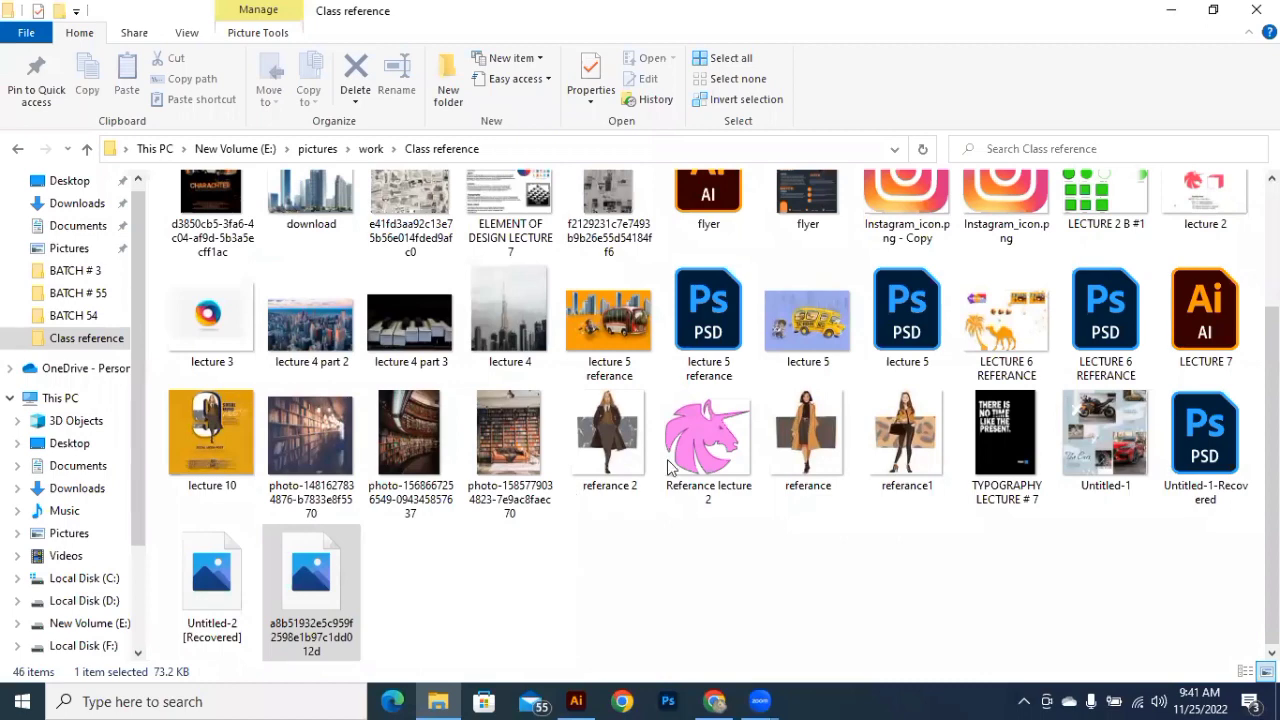
Step: Examine the saved admission flyer and its full layout on the pin page, from header photo to footer
{"action": "double_click", "coordinate": [1205, 243]}
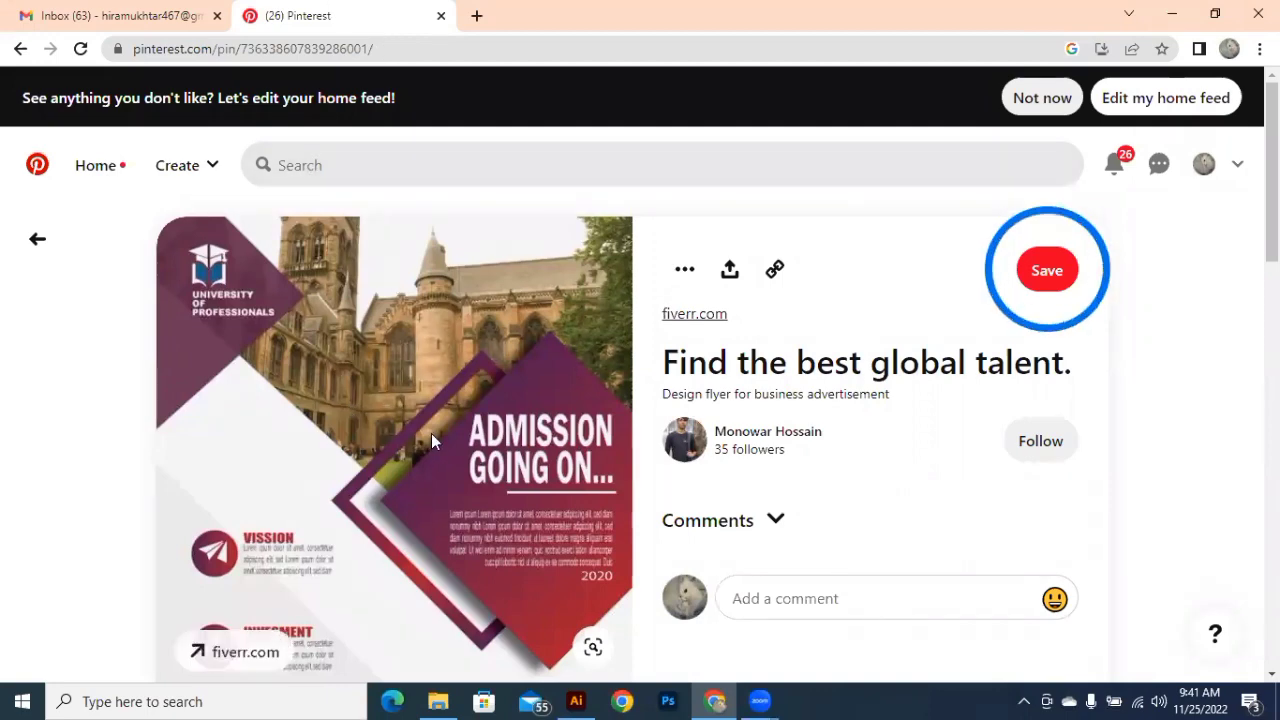
{"action": "scroll", "coordinate": [433, 430], "scroll_direction": "down", "scroll_amount": 2}
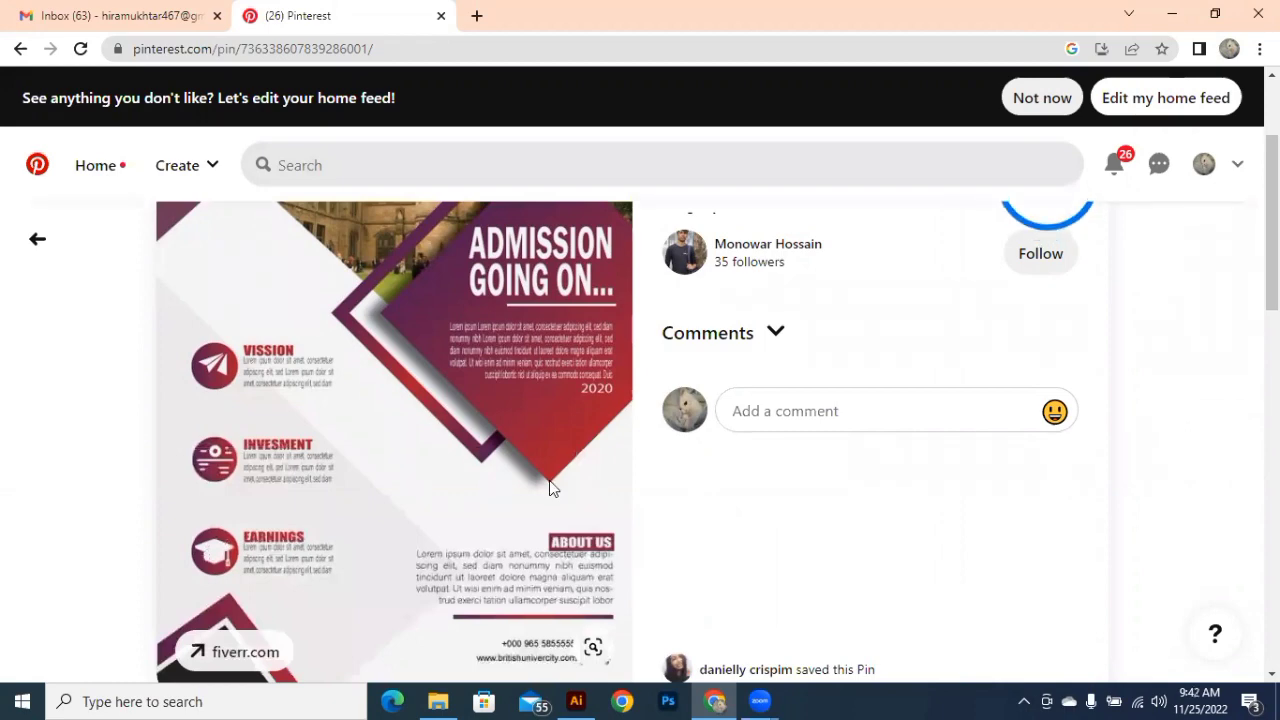
{"action": "scroll", "coordinate": [502, 429], "scroll_direction": "up", "scroll_amount": 2}
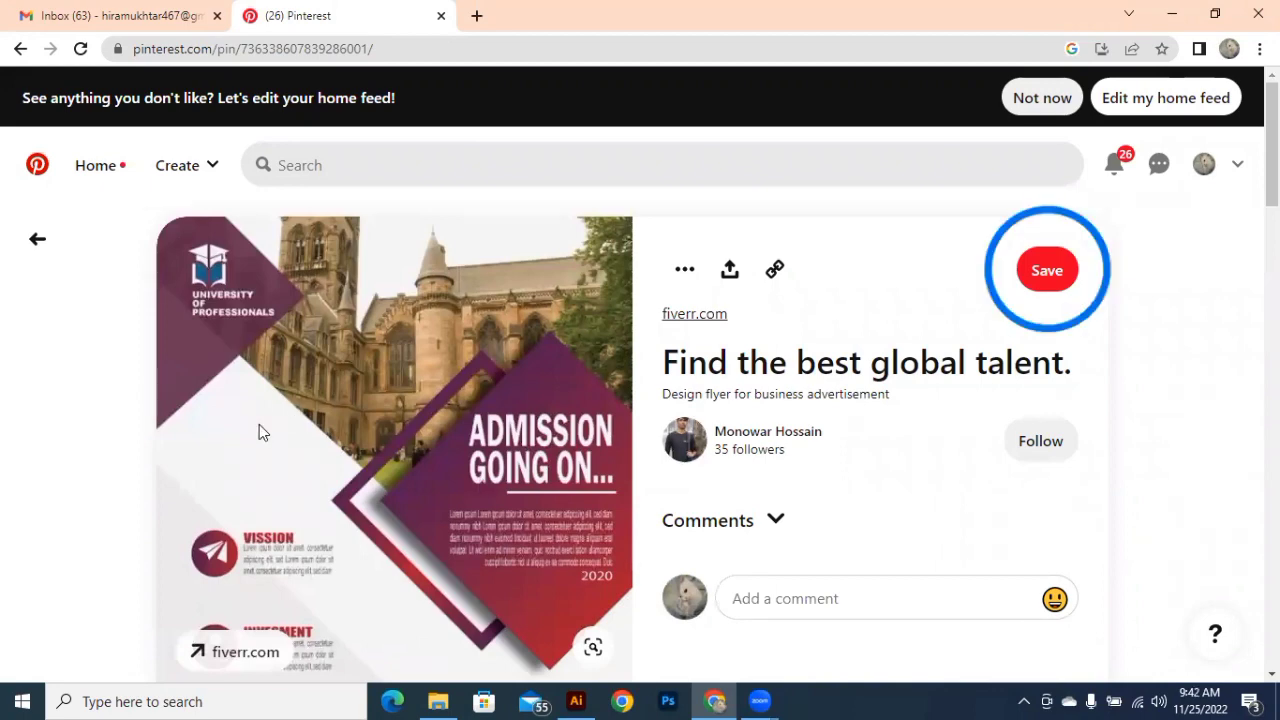
{"action": "scroll", "coordinate": [259, 432], "scroll_direction": "down", "scroll_amount": 4}
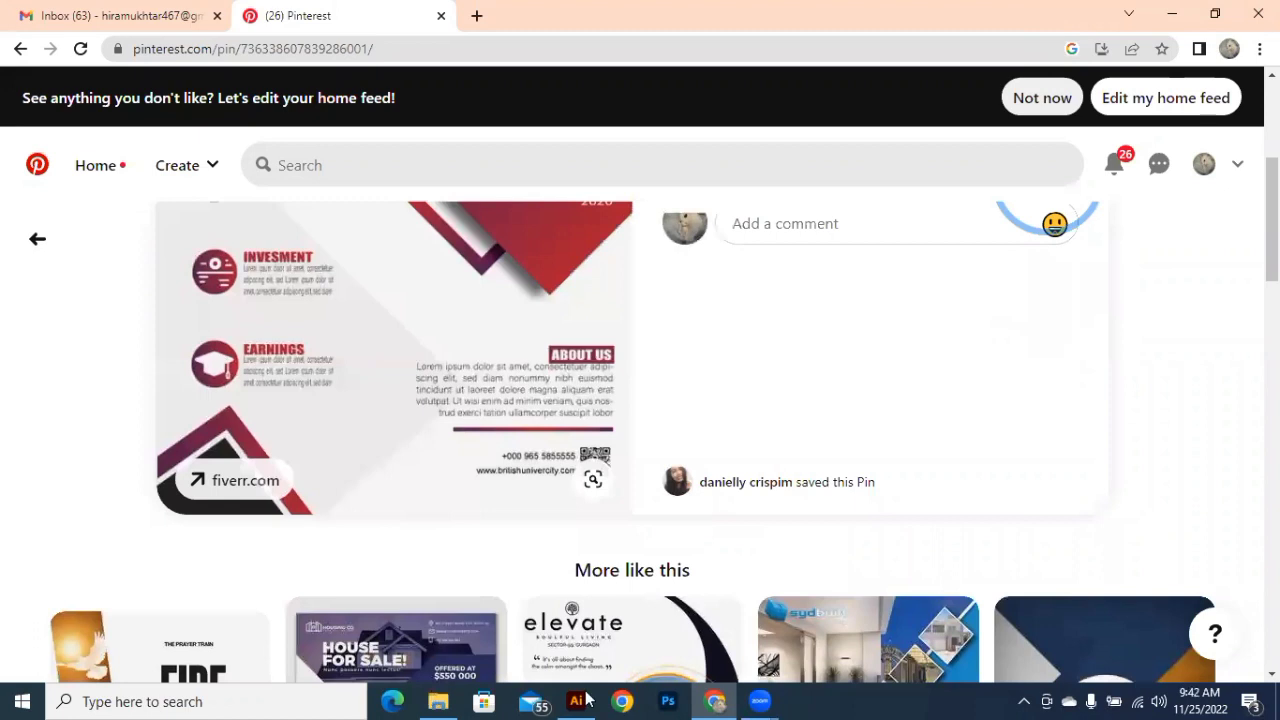
Step: Switch to Illustrator, close the blank Untitled-1 document and create a new A4 document in CMYK colour mode
{"action": "mouse_move", "coordinate": [573, 697]}
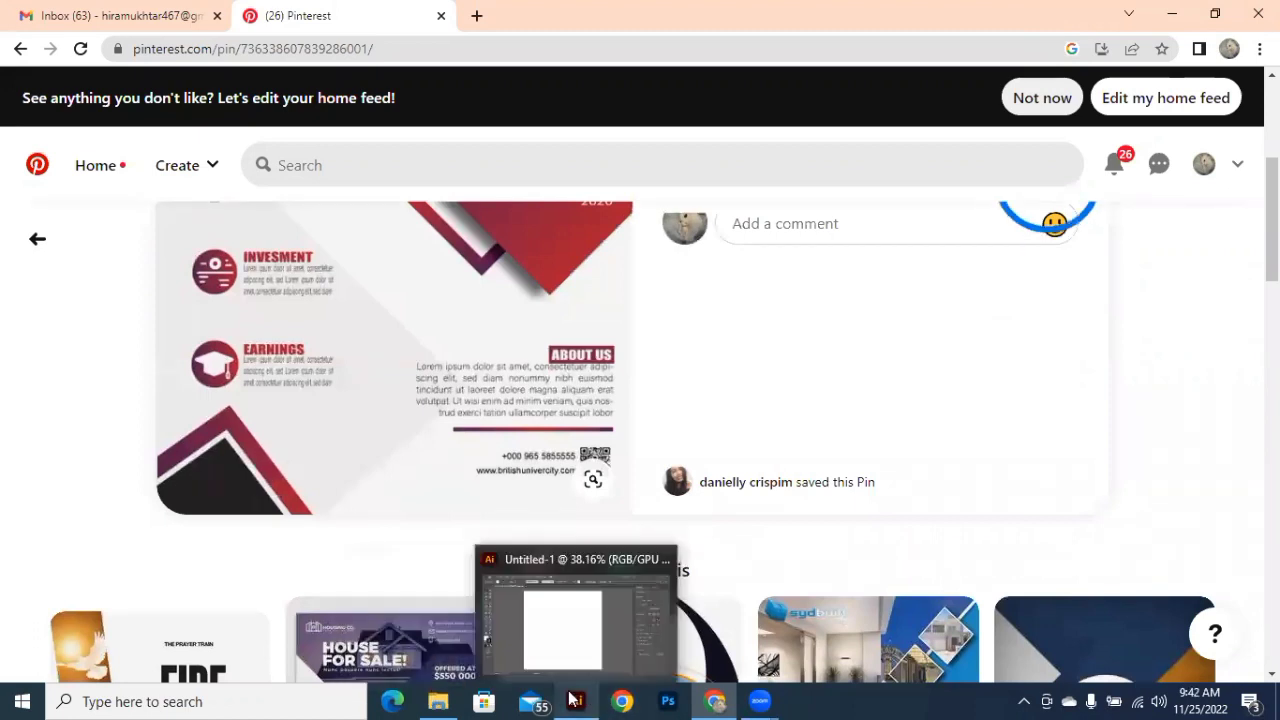
{"action": "left_click", "coordinate": [573, 698]}
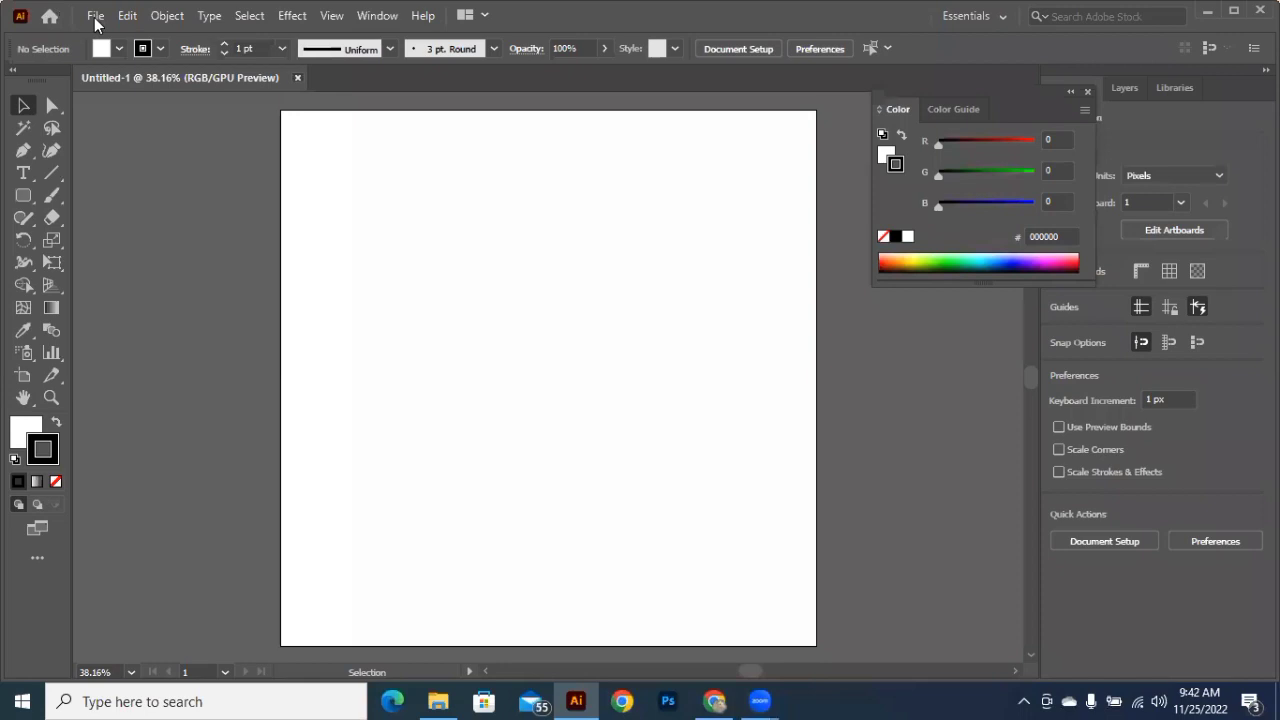
{"action": "key", "text": "ctrl+w"}
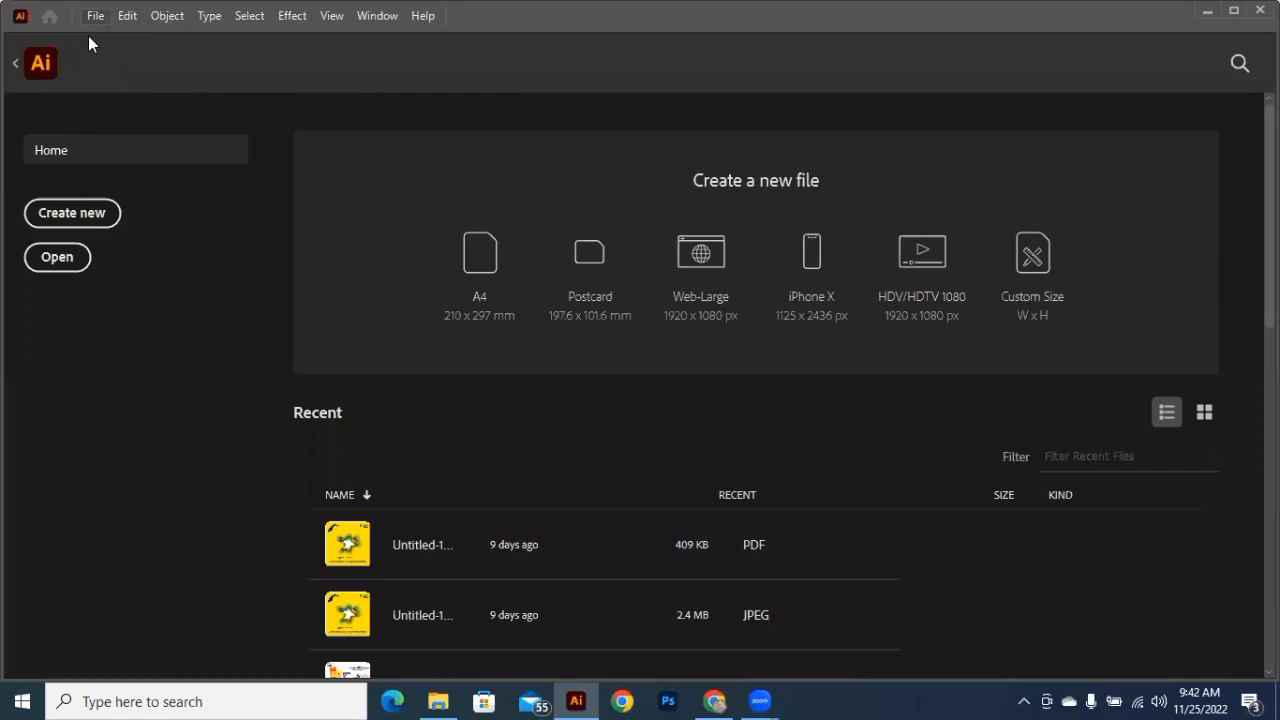
{"action": "left_click", "coordinate": [88, 36]}
{"action": "left_click", "coordinate": [607, 266]}
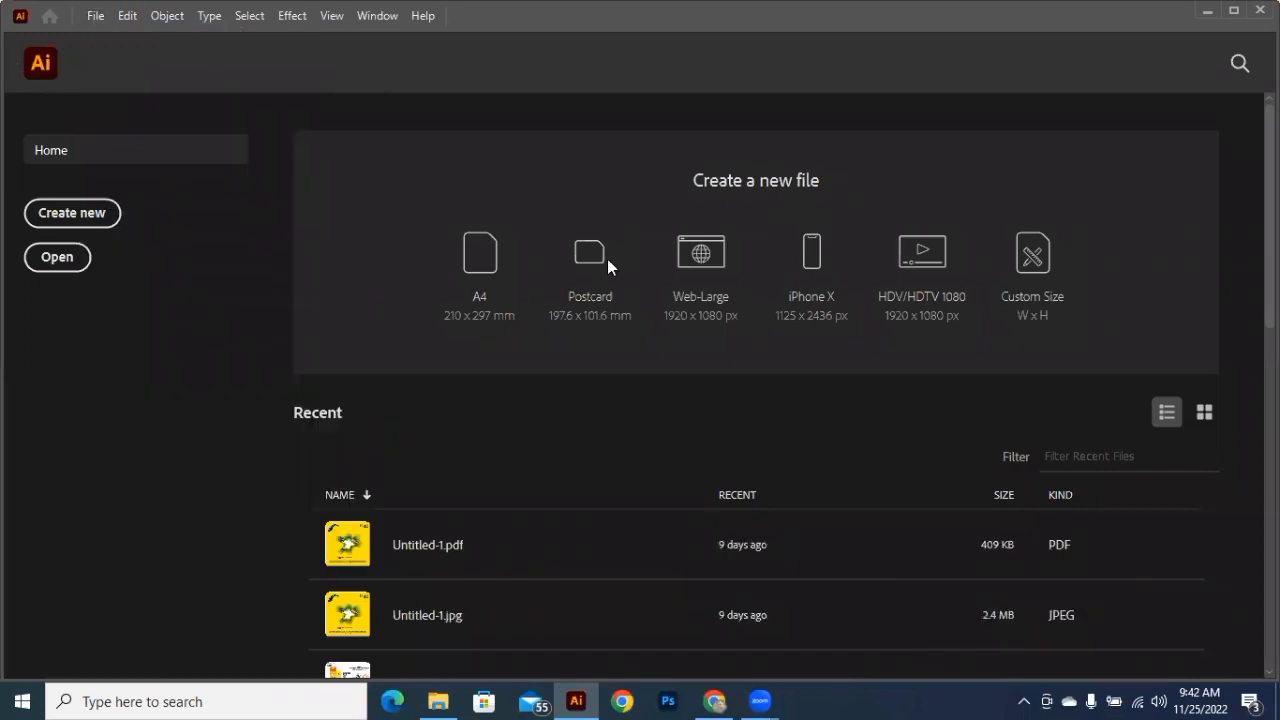
{"action": "key", "text": "ctrl+n"}
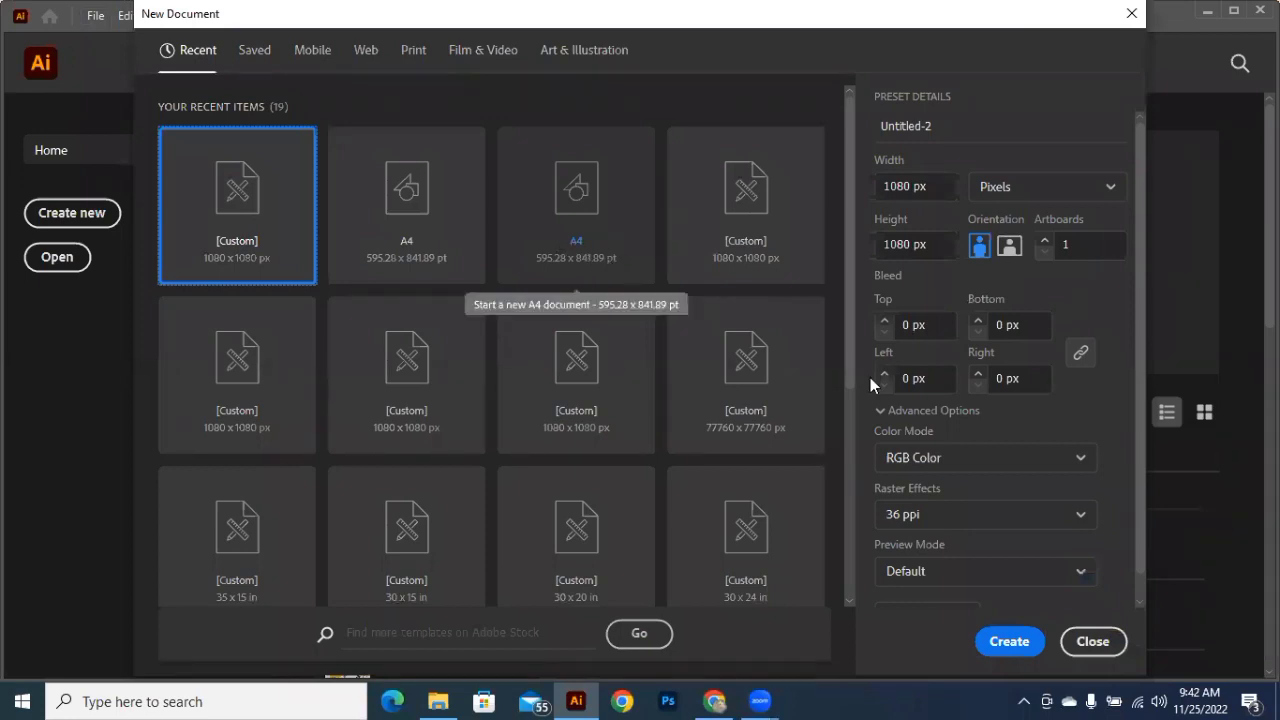
{"action": "left_click", "coordinate": [1009, 645]}
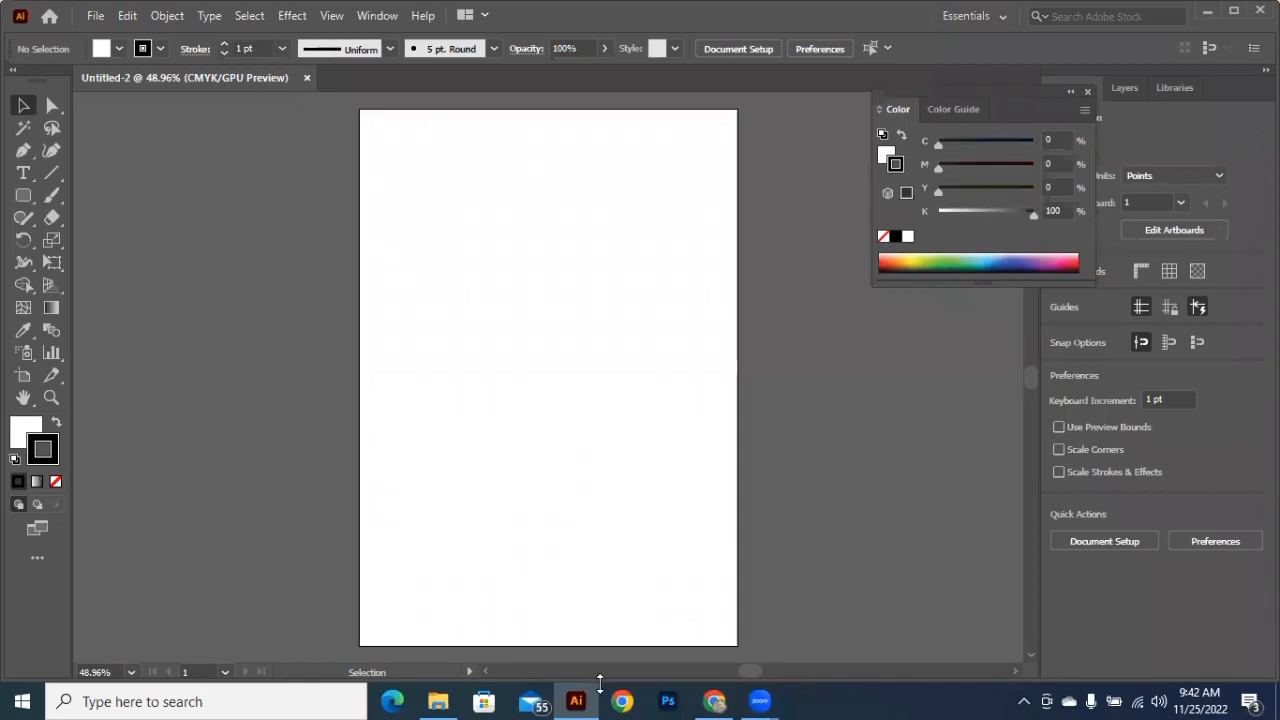
Step: Place the flyer image from the Class reference folder into the A4 document and move it off the artboard to its right
{"action": "mouse_move", "coordinate": [575, 699]}
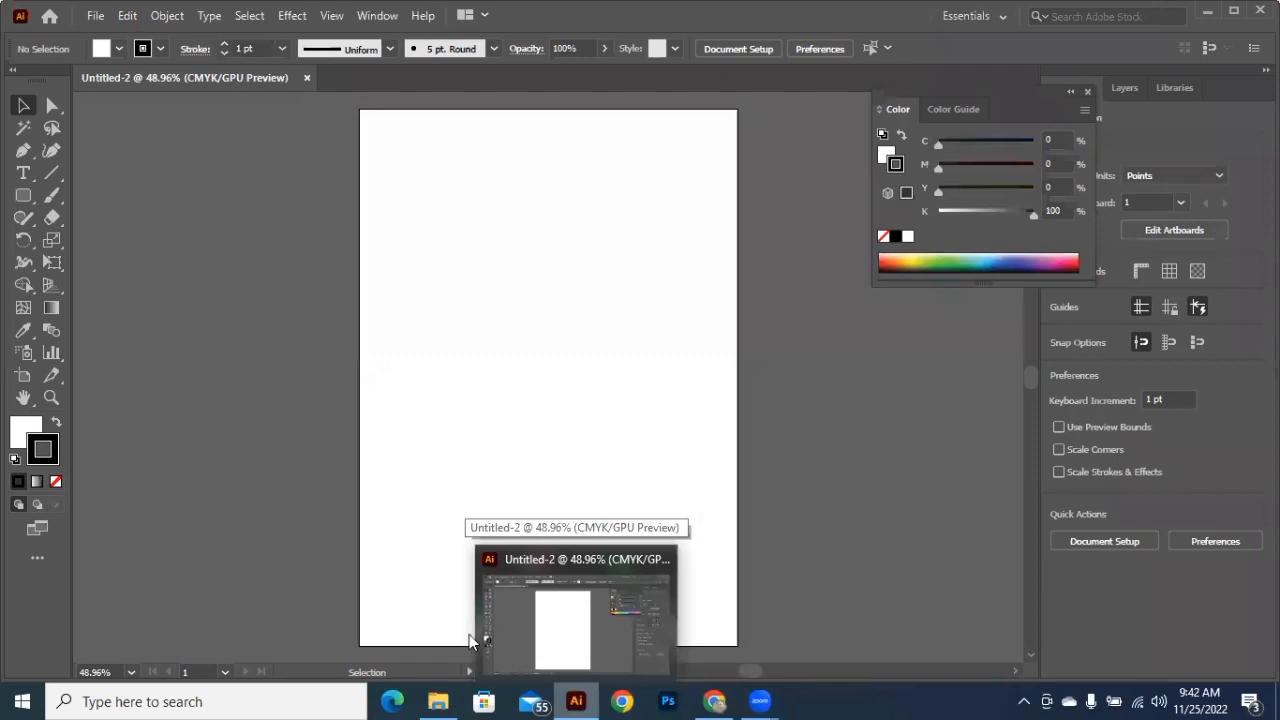
{"action": "left_click", "coordinate": [469, 635]}
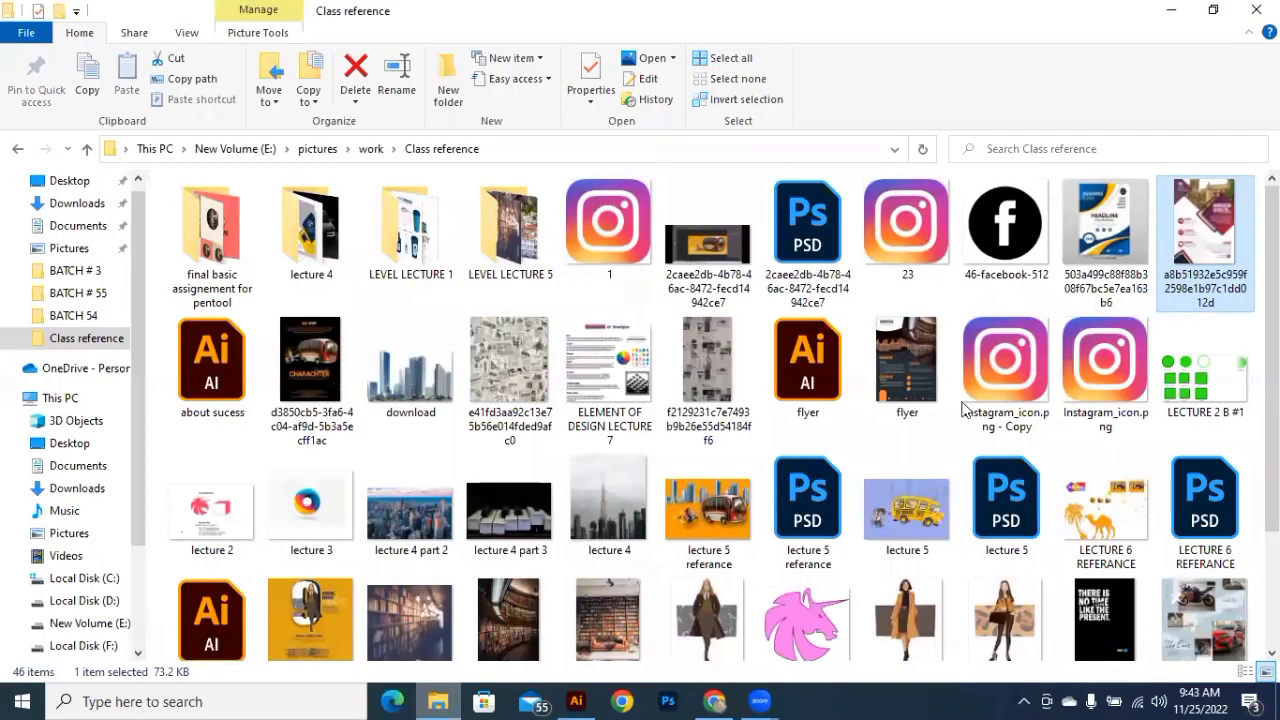
{"action": "scroll", "coordinate": [960, 408], "scroll_direction": "down", "scroll_amount": 2}
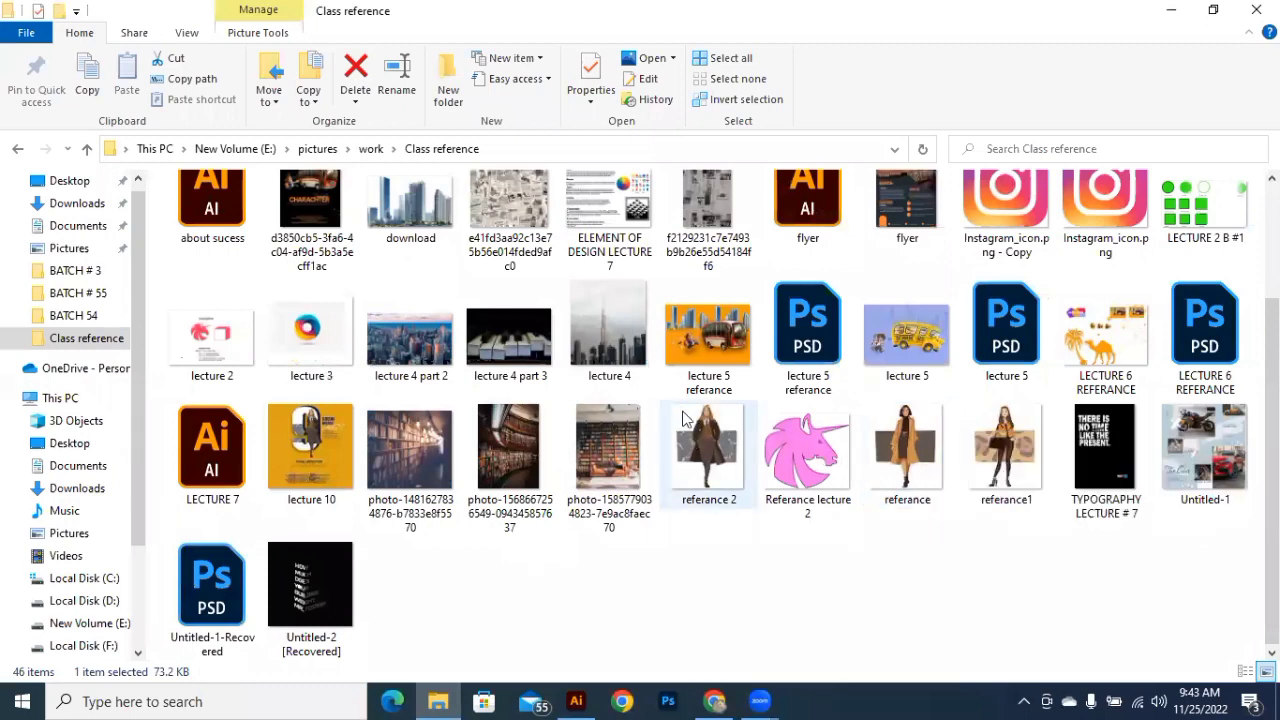
{"action": "scroll", "coordinate": [684, 418], "scroll_direction": "up", "scroll_amount": 2}
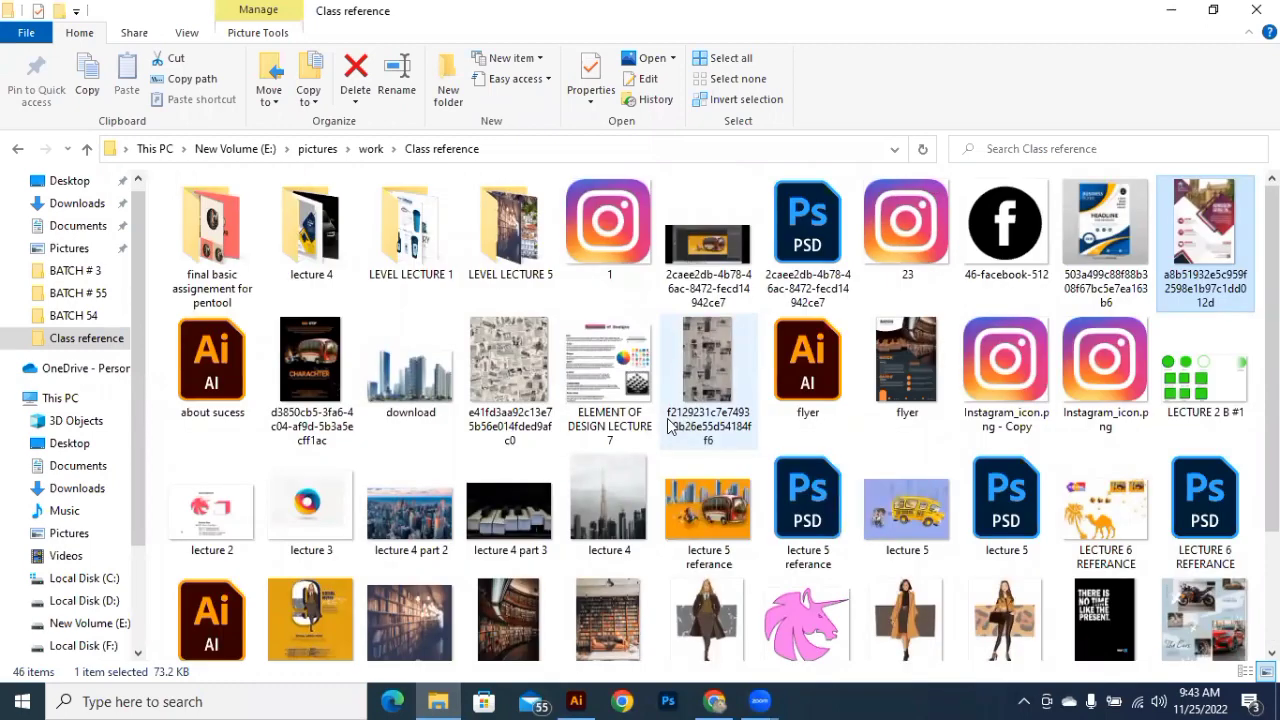
{"action": "left_click", "coordinate": [910, 369]}
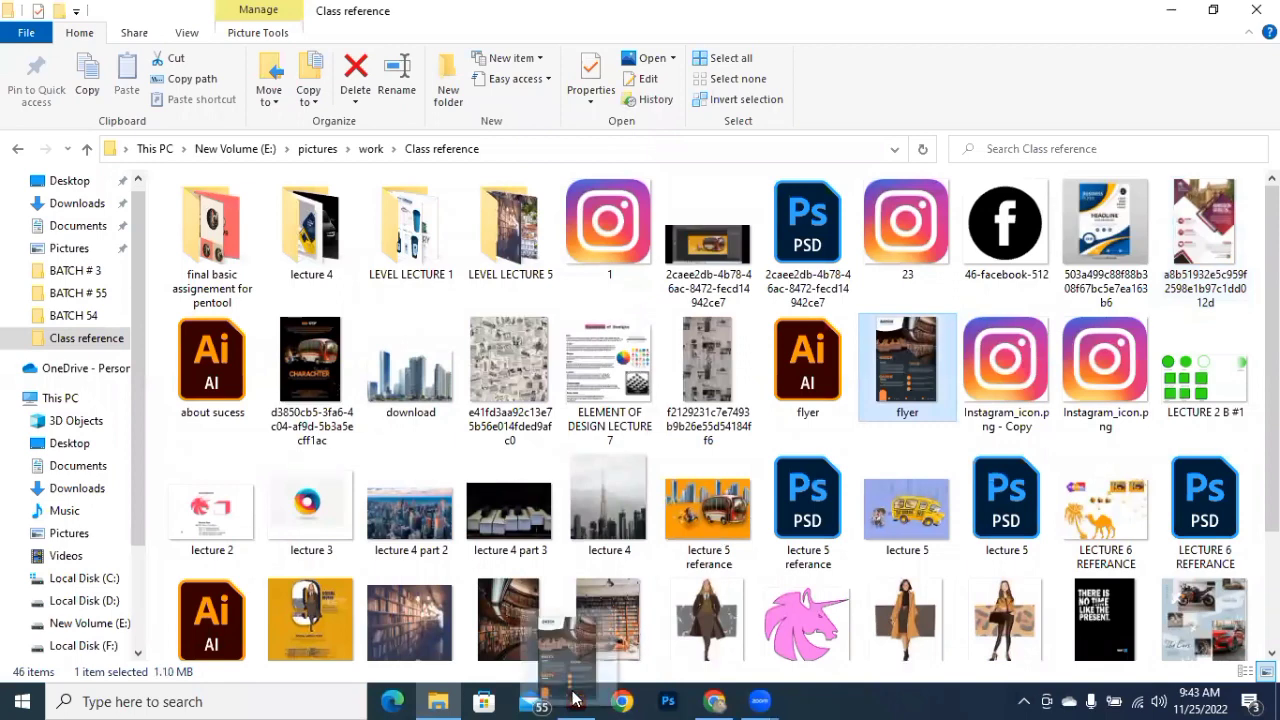
{"action": "mouse_move", "coordinate": [572, 370]}
{"action": "left_mouse_down"}
{"action": "mouse_move", "coordinate": [569, 357]}
{"action": "mouse_move", "coordinate": [589, 379]}
{"action": "left_mouse_up"}
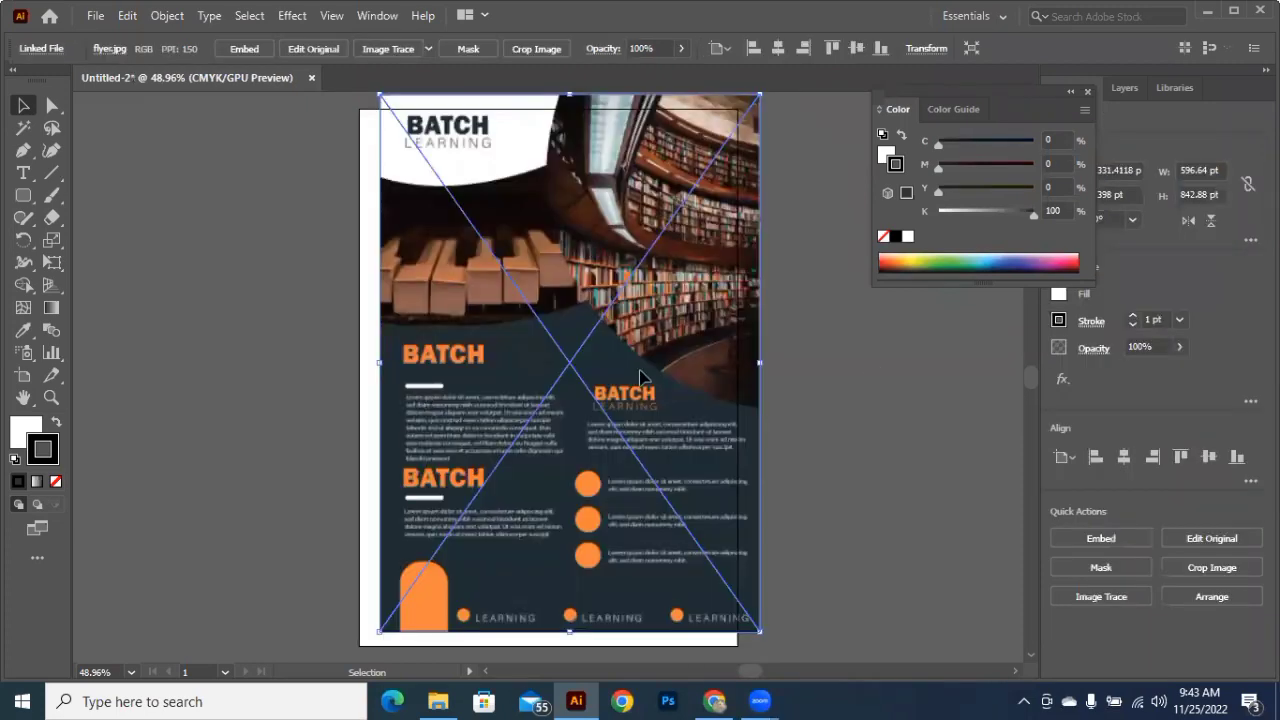
{"action": "left_click_drag", "start_coordinate": [640, 375], "coordinate": [869, 363]}
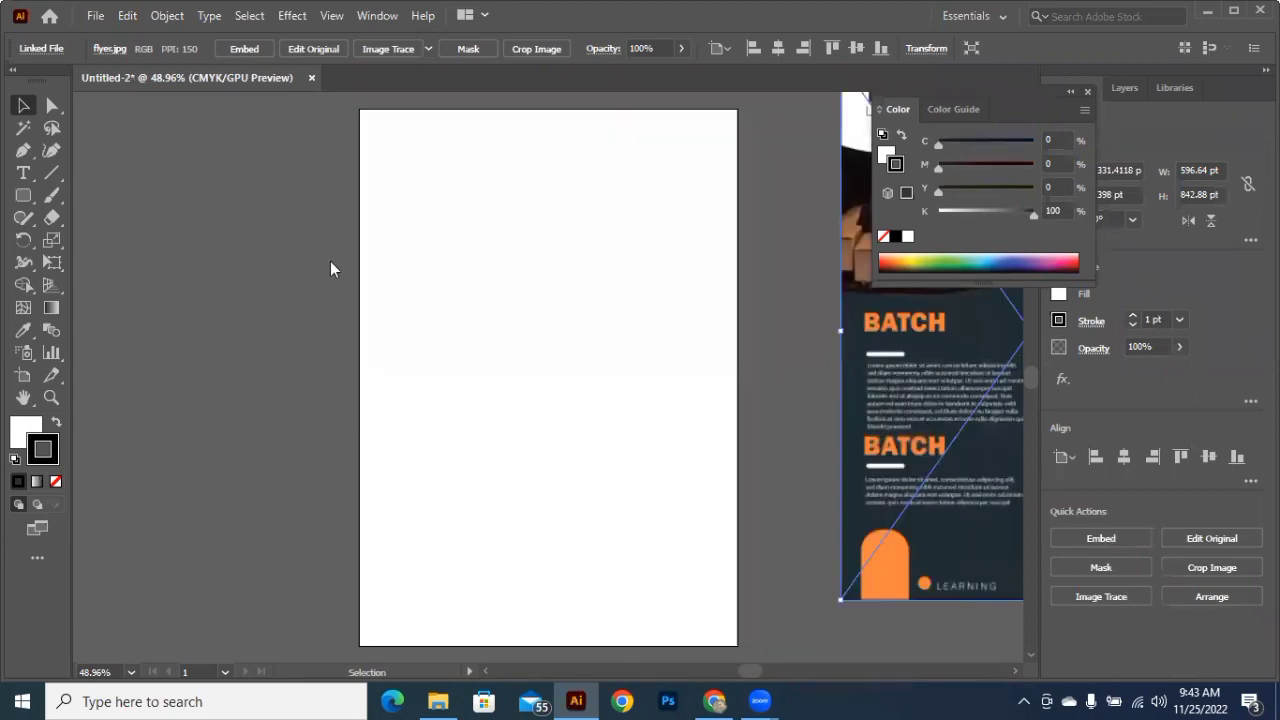
Step: Place the LECTURE 4 image from the lecture 4 subfolder of Class reference into the A4 Illustrator document
{"action": "key", "text": "alt+Tab"}
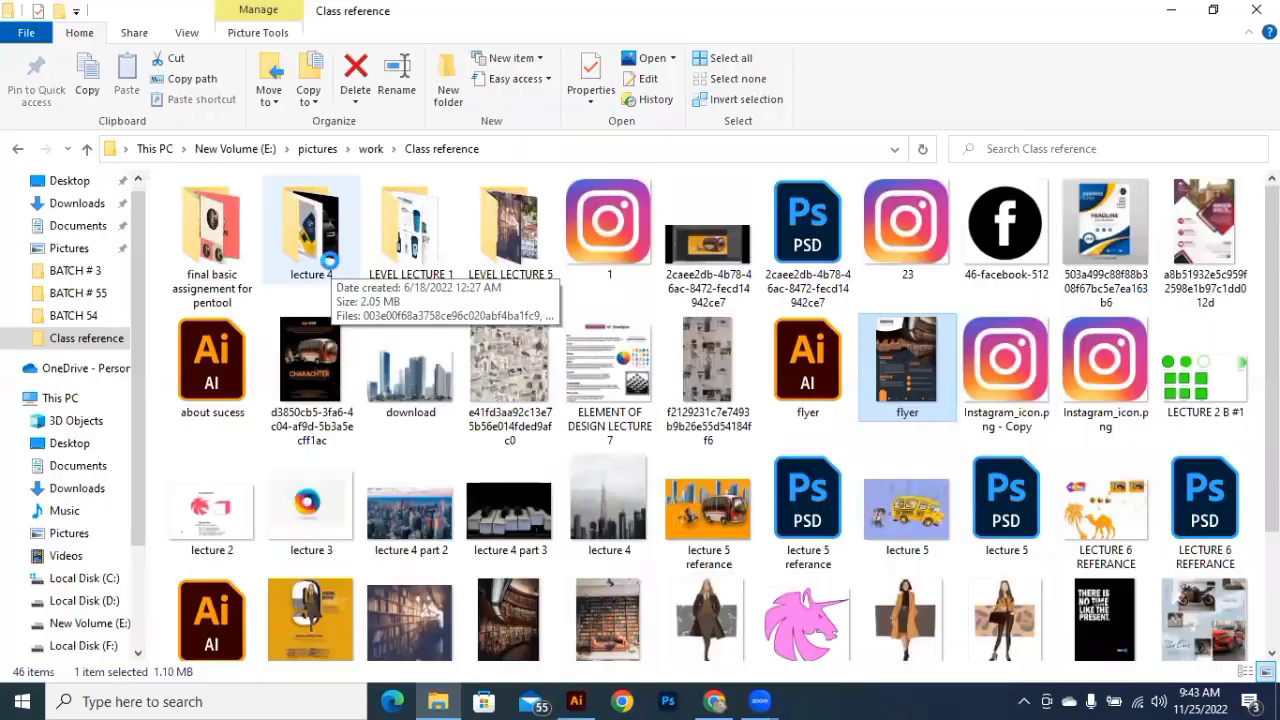
{"action": "double_click", "coordinate": [340, 268]}
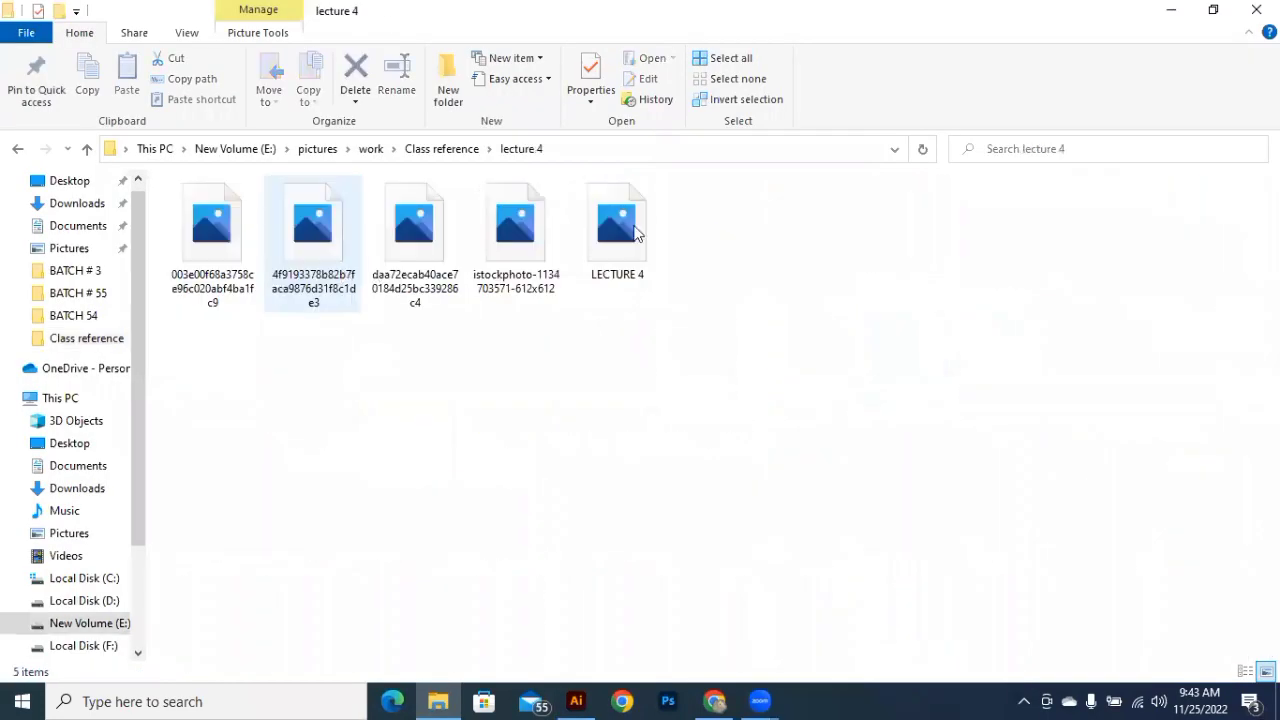
{"action": "double_click", "coordinate": [617, 226]}
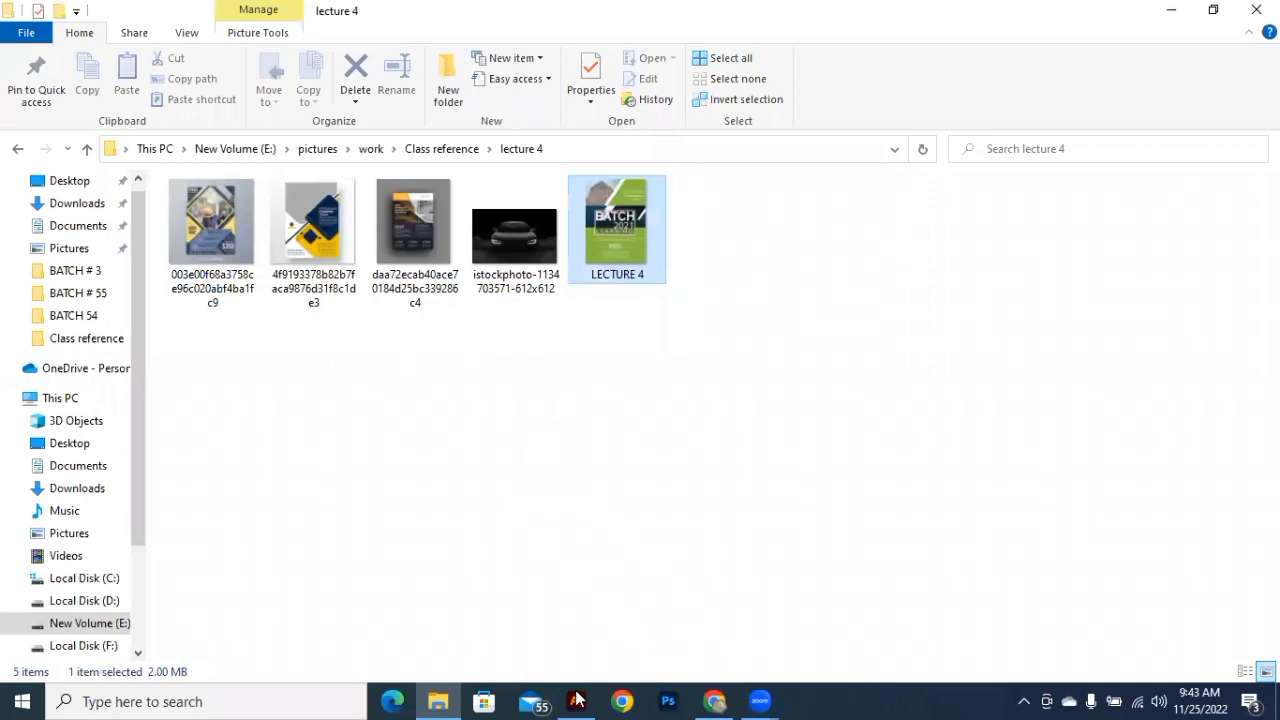
{"action": "left_click_drag", "start_coordinate": [577, 699], "coordinate": [527, 320]}
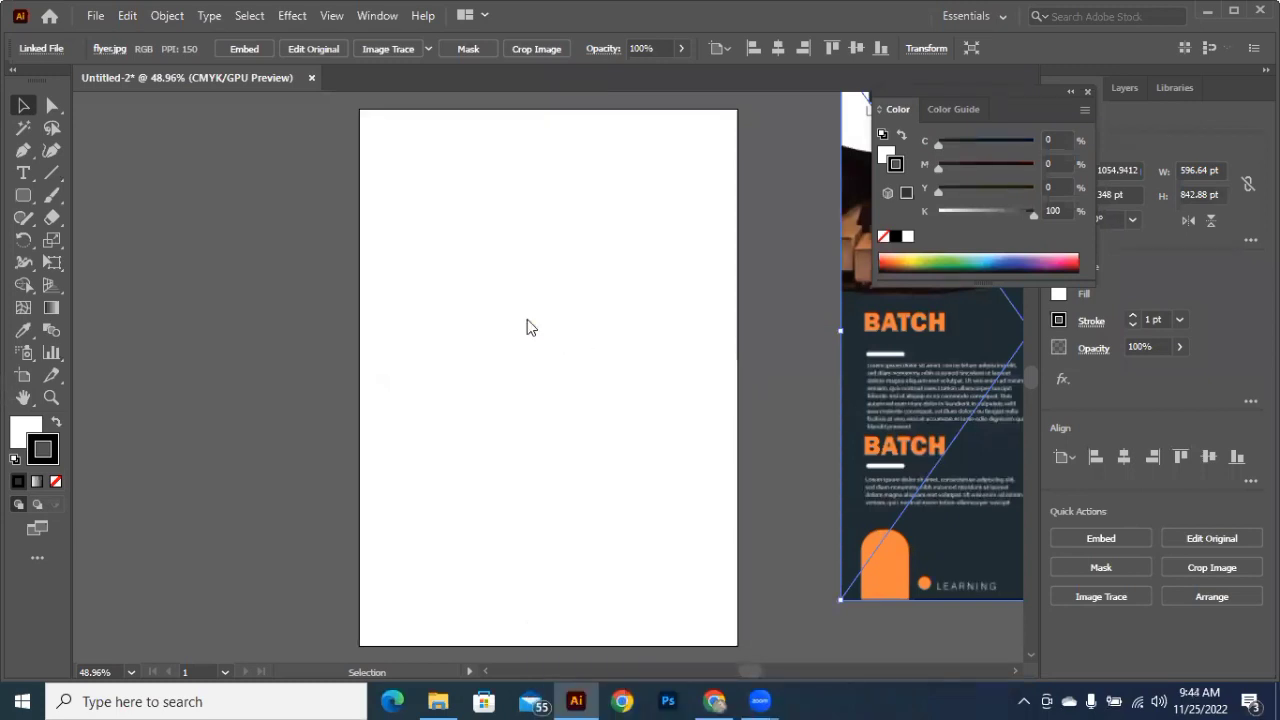
{"action": "left_click", "coordinate": [486, 303]}
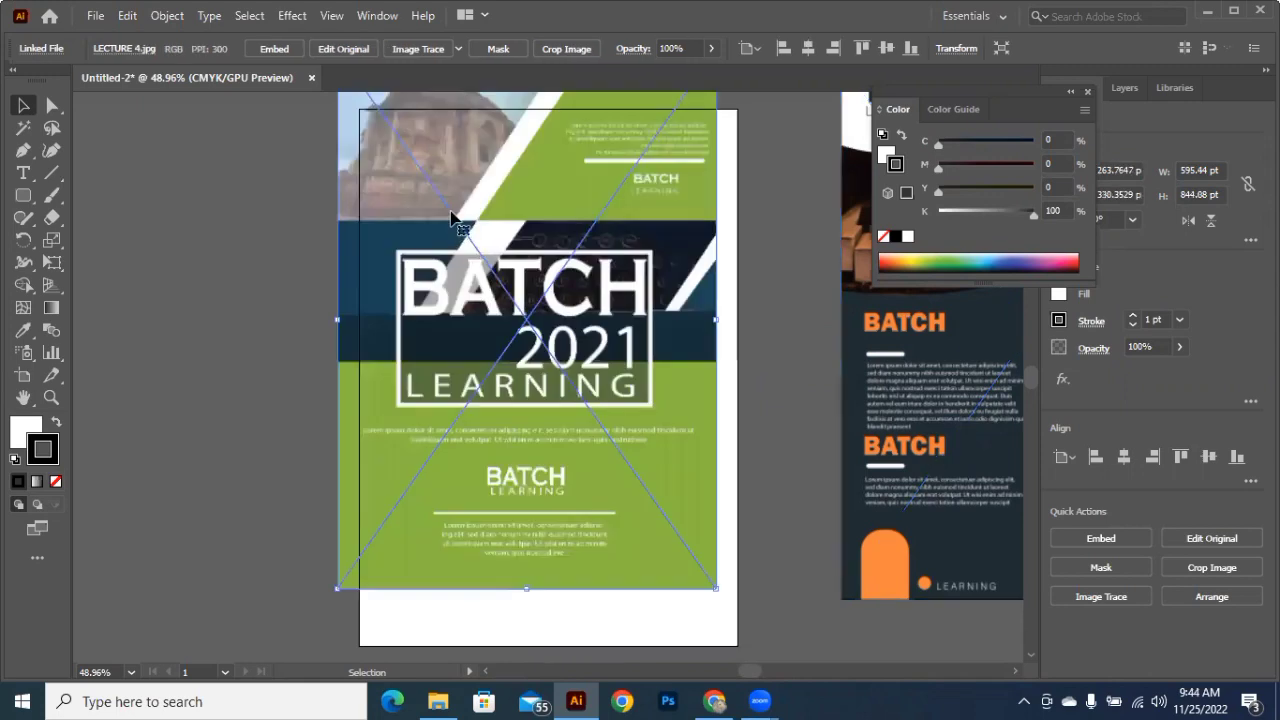
Step: Align the green LECTURE 4 flyer with the artboard edges and move it straight off the artboard to its left
{"action": "left_click_drag", "start_coordinate": [451, 218], "coordinate": [492, 292]}
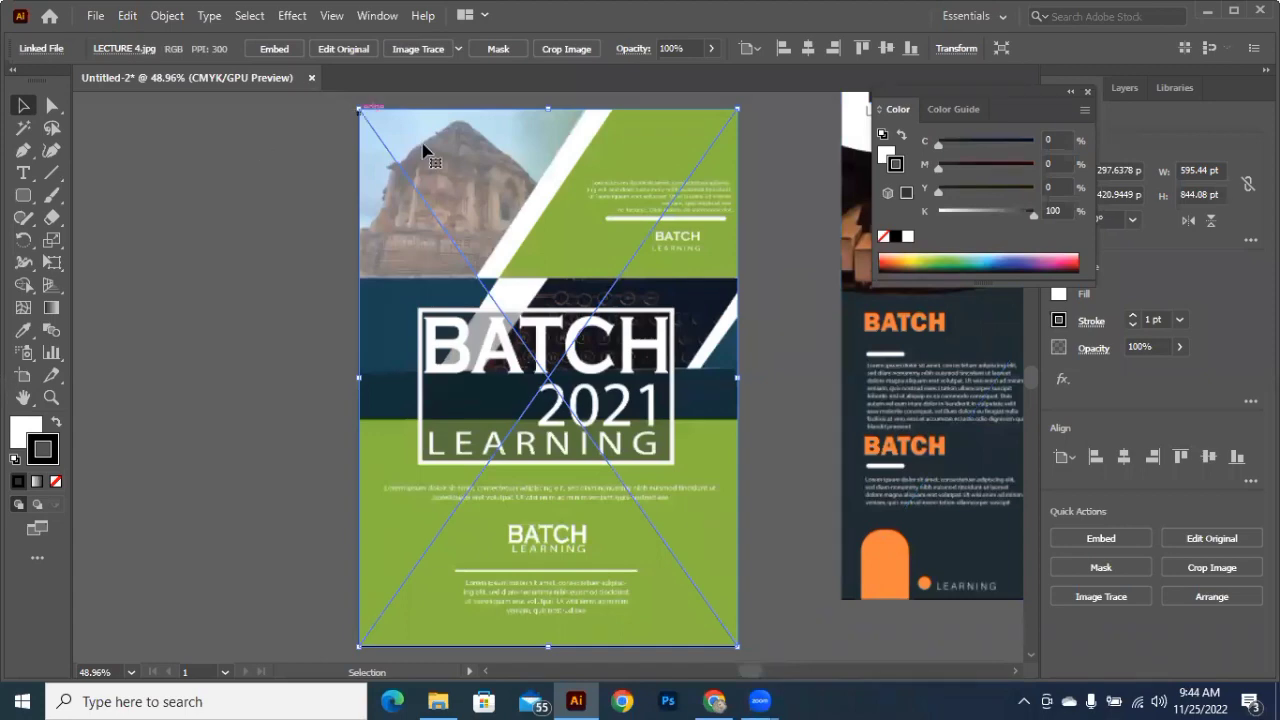
{"action": "left_click", "coordinate": [318, 244]}
{"action": "left_click", "coordinate": [515, 322]}
{"action": "left_click_drag", "start_coordinate": [590, 330], "coordinate": [151, 309]}
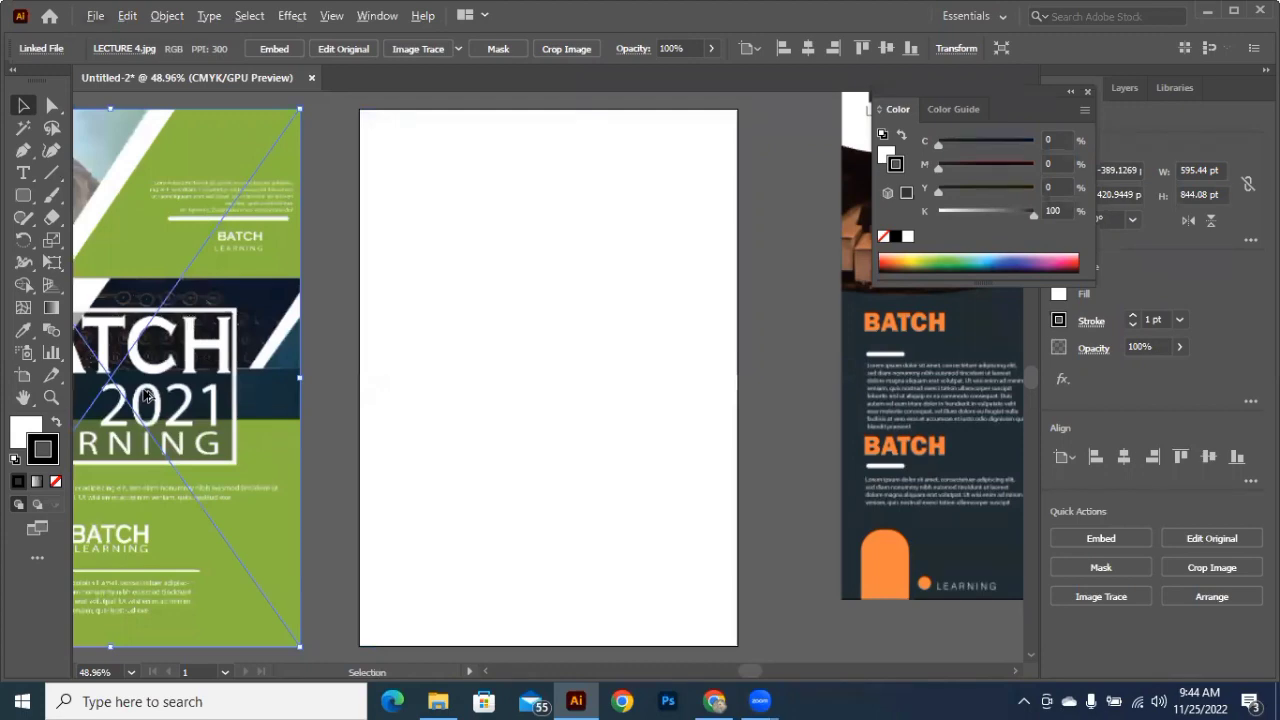
{"action": "key", "text": "ctrl+equal"}
{"action": "key", "text": "ctrl+minus"}
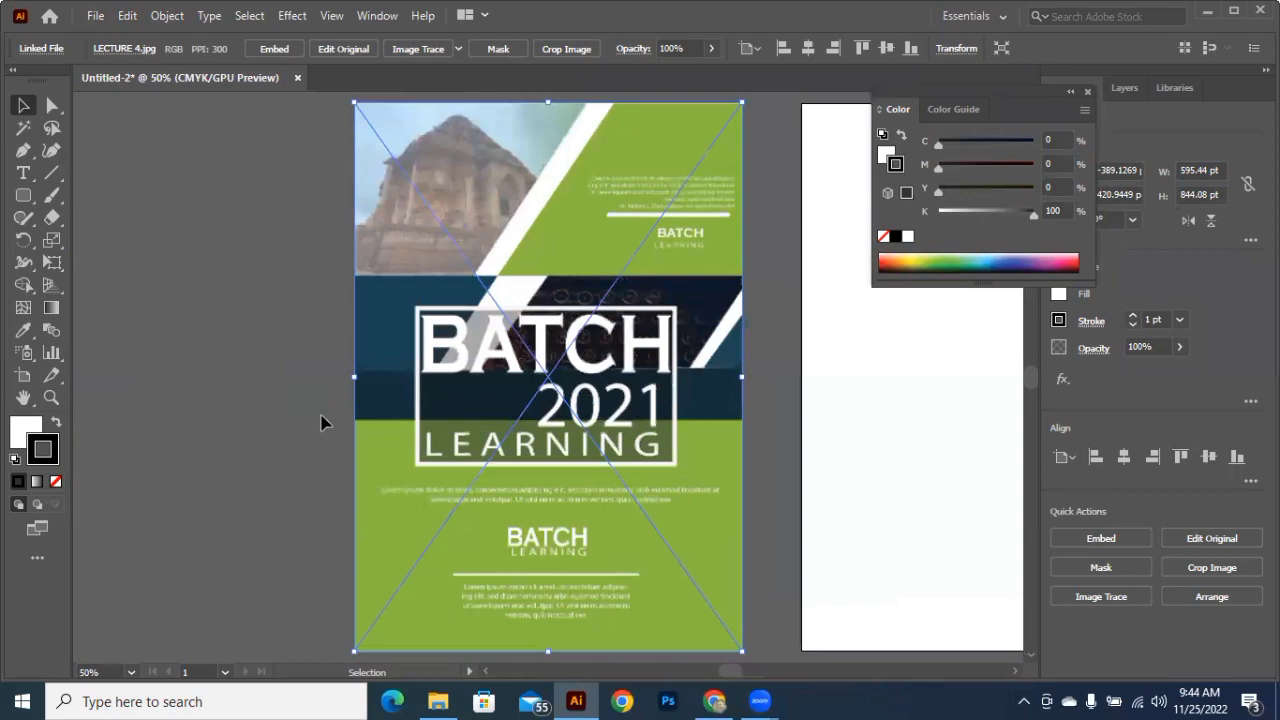
{"action": "left_click", "coordinate": [314, 378]}
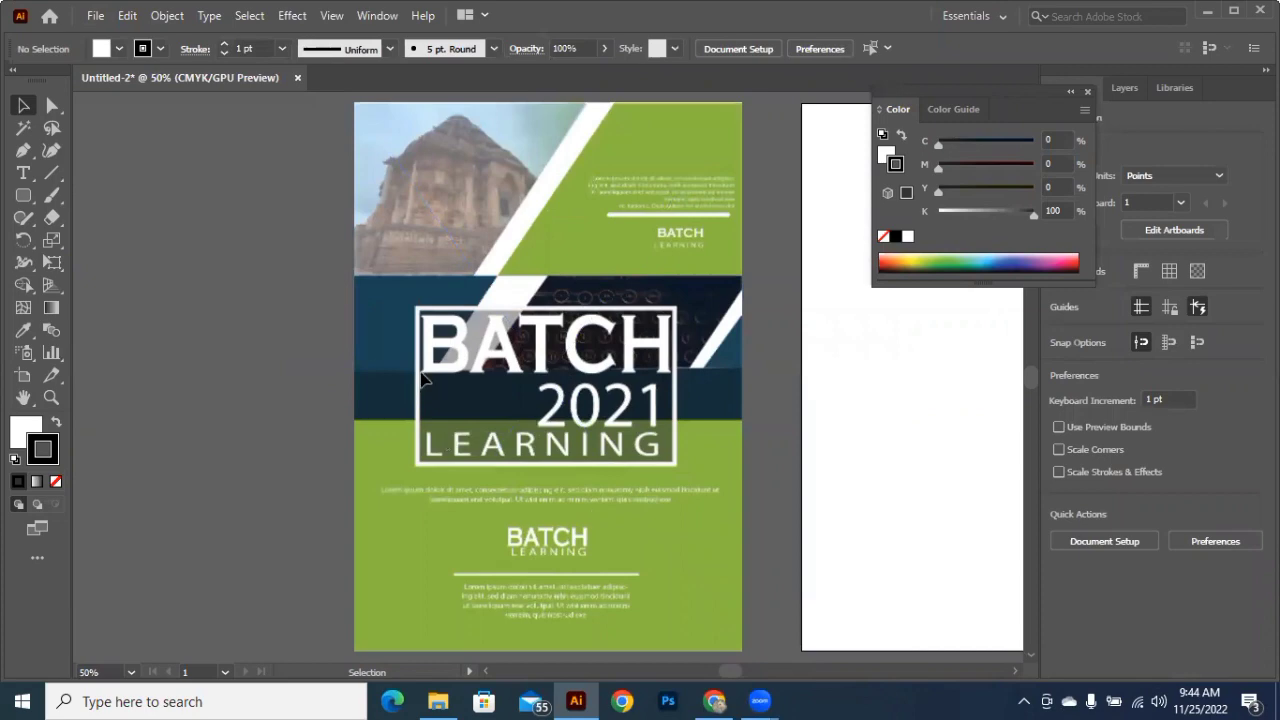
Step: Trace the temple photo area of the green flyer with the Pen tool as a closed four-sided shape with a slanted edge
{"action": "key", "text": "a"}
{"action": "key", "text": "ctrl+minus"}
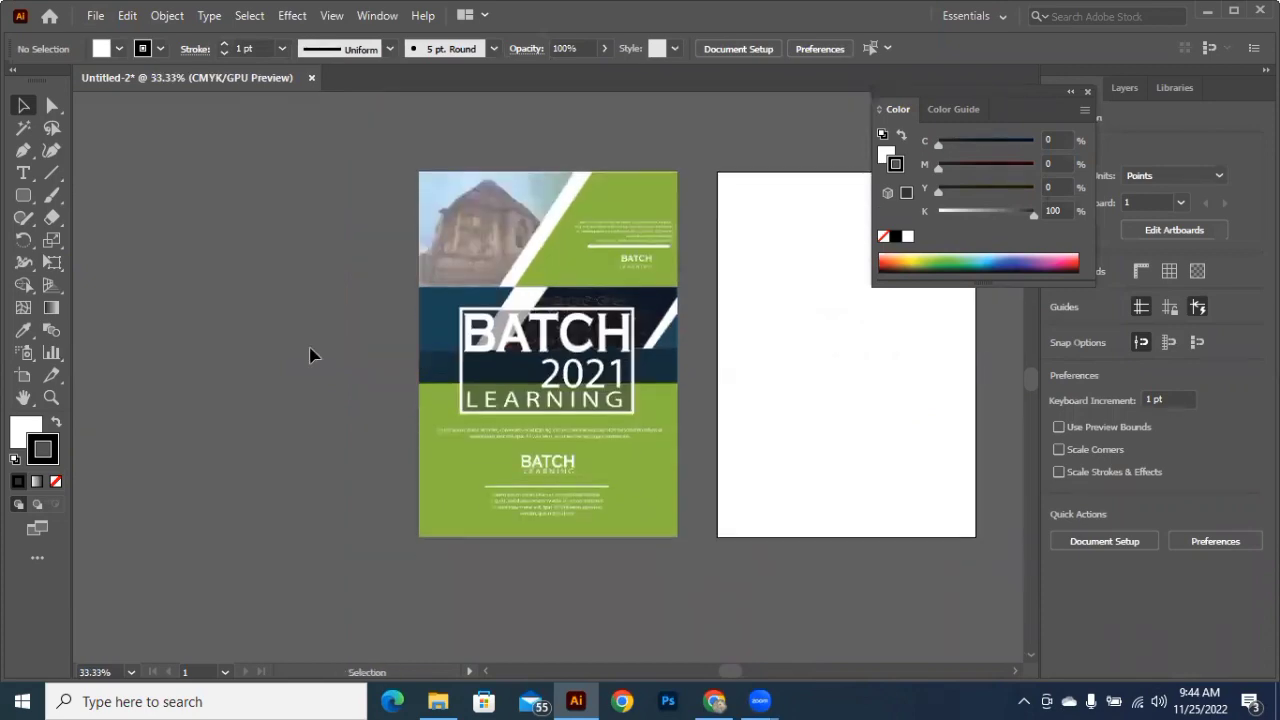
{"action": "left_click", "coordinate": [23, 150]}
{"action": "left_click", "coordinate": [418, 174]}
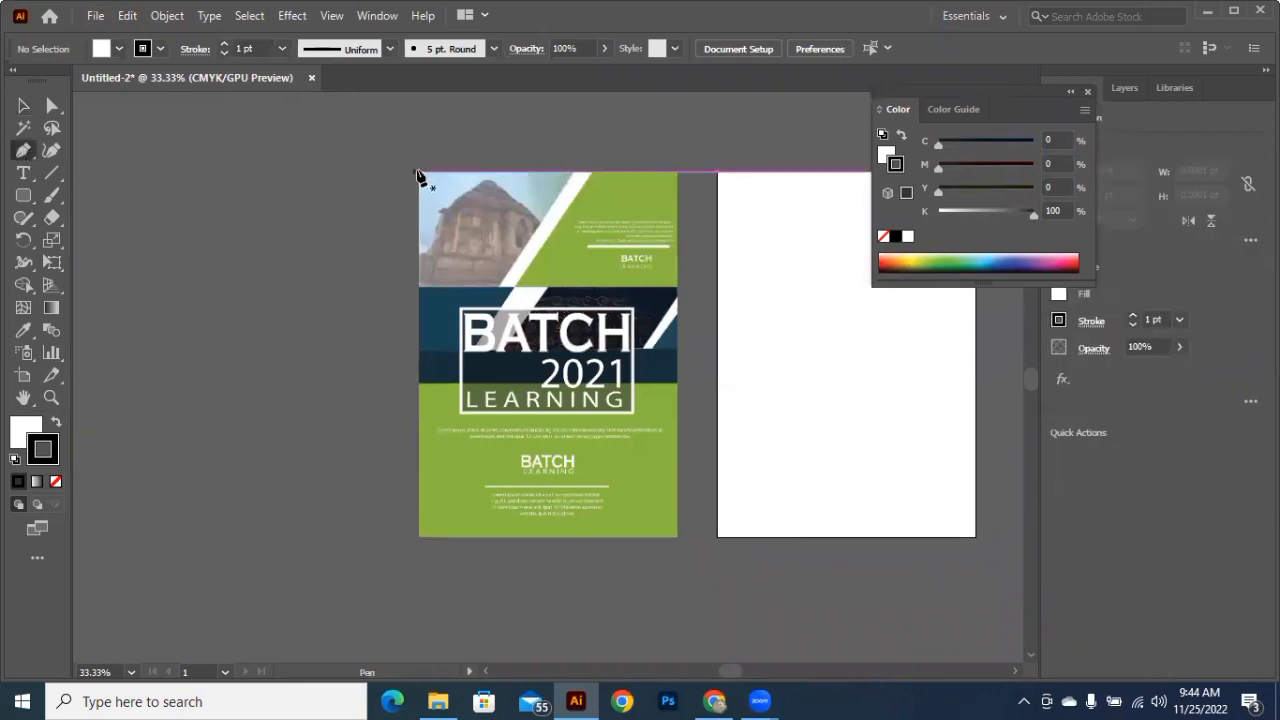
{"action": "left_click", "coordinate": [576, 174]}
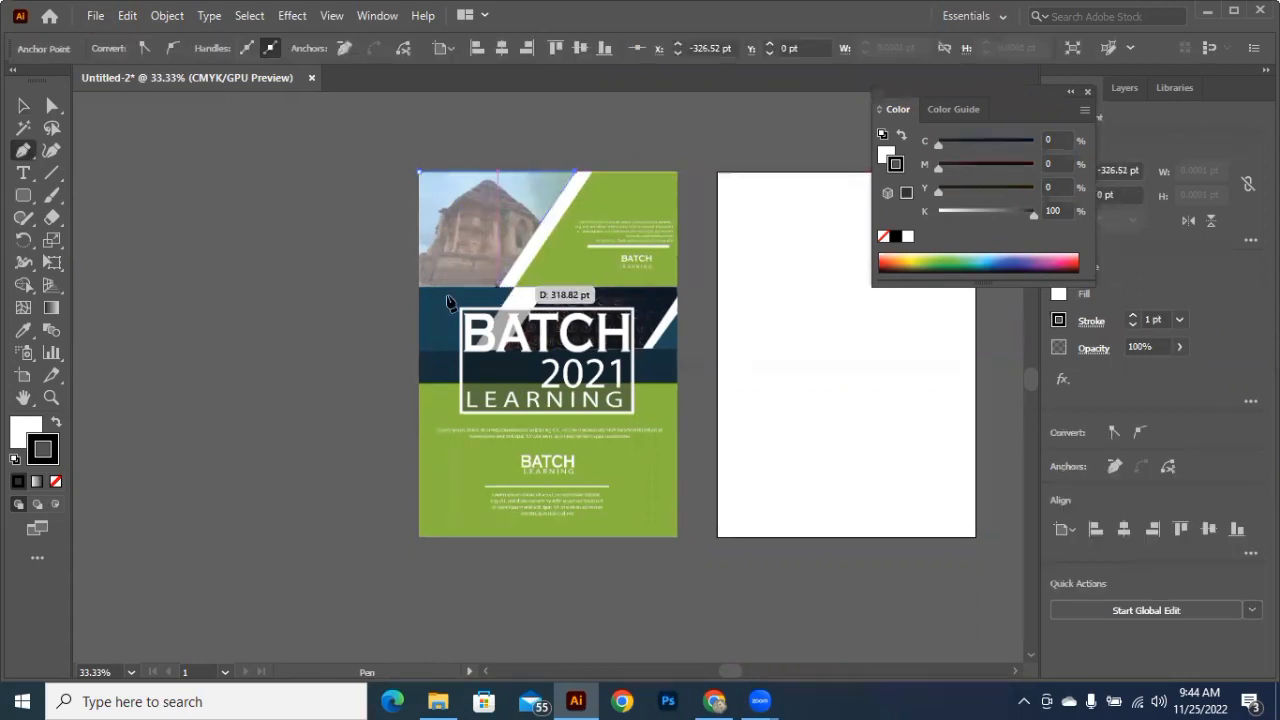
{"action": "left_click", "coordinate": [498, 286]}
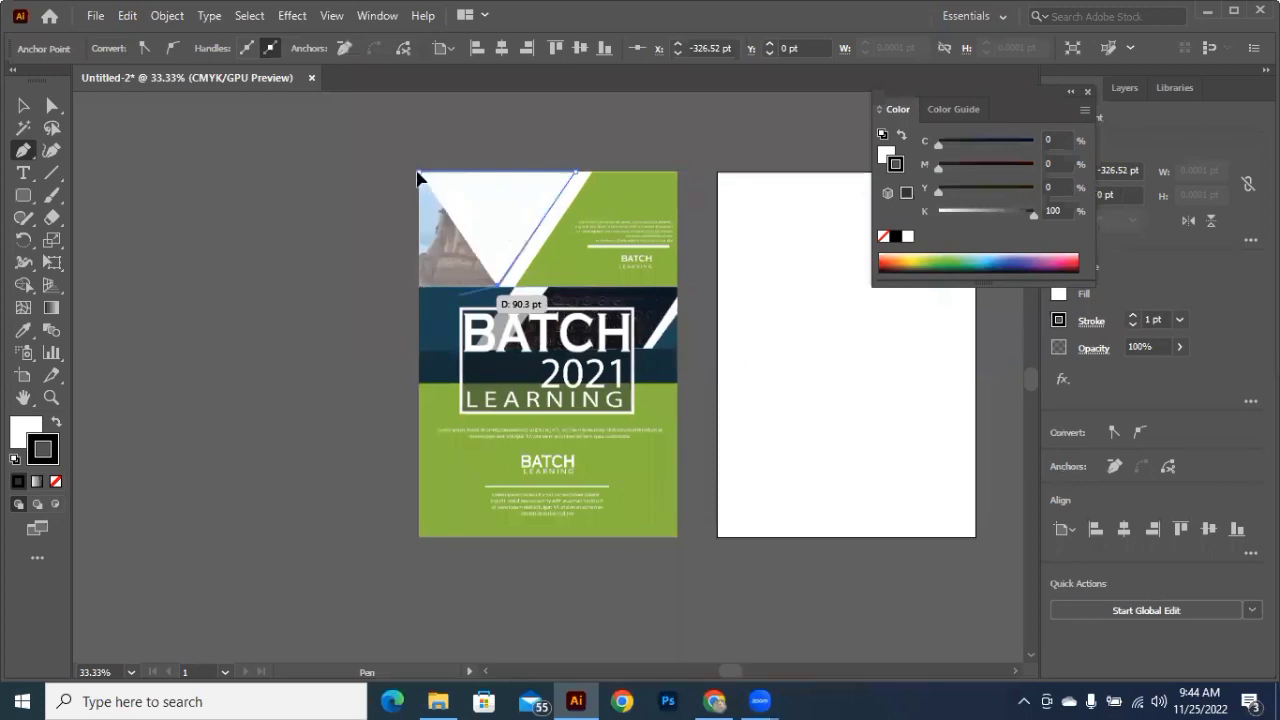
{"action": "left_click", "coordinate": [419, 174]}
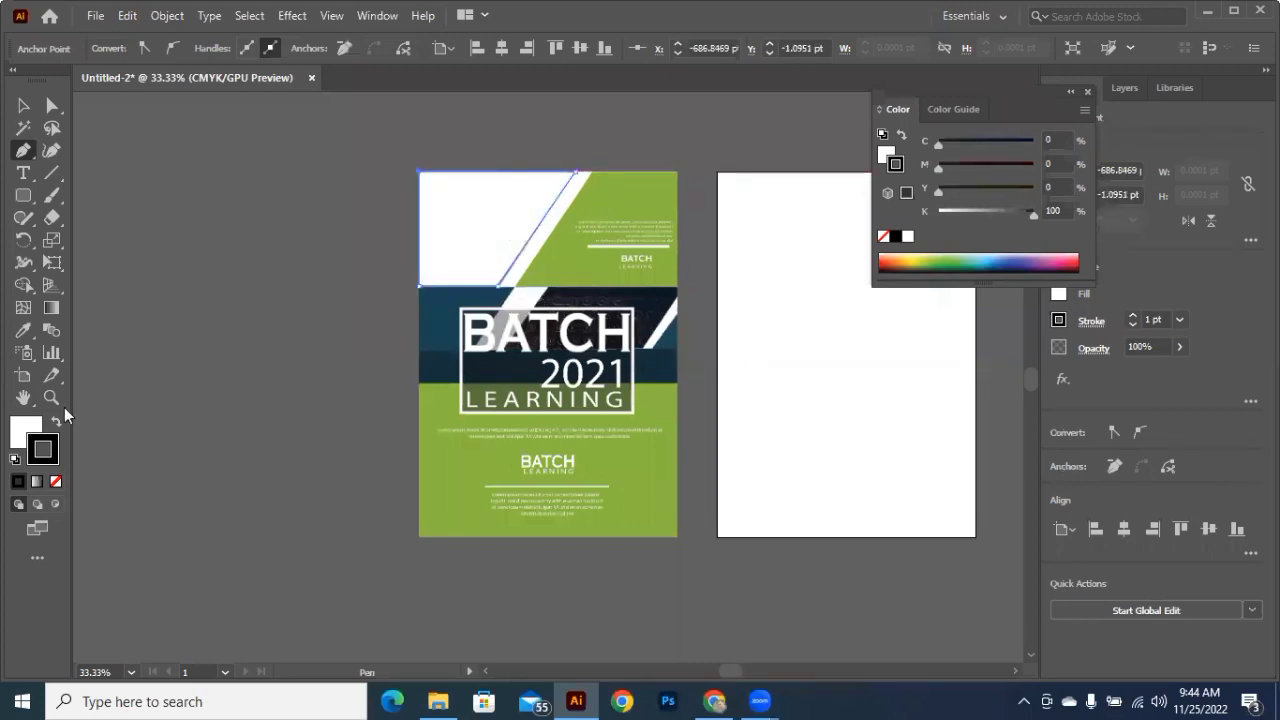
Step: Set the traced photo shape's fill to none, keeping its black 1 pt outline, and deselect it
{"action": "left_click", "coordinate": [20, 428]}
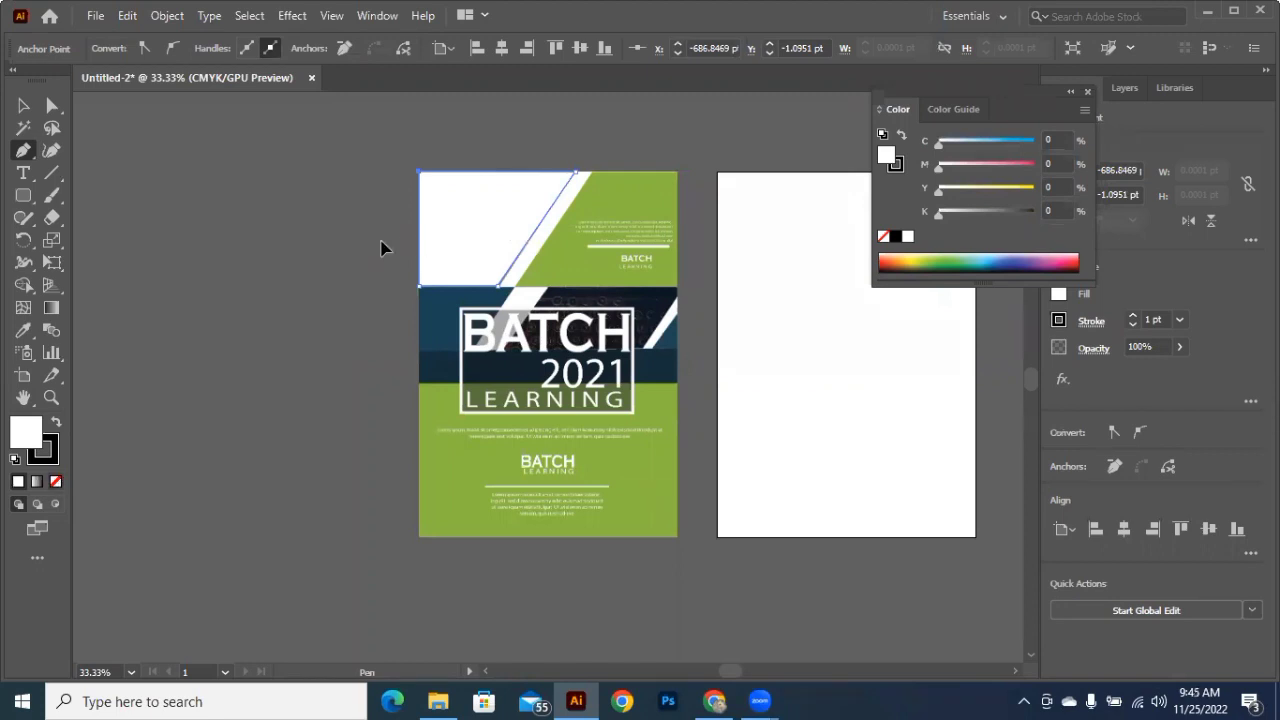
{"action": "key", "text": "v"}
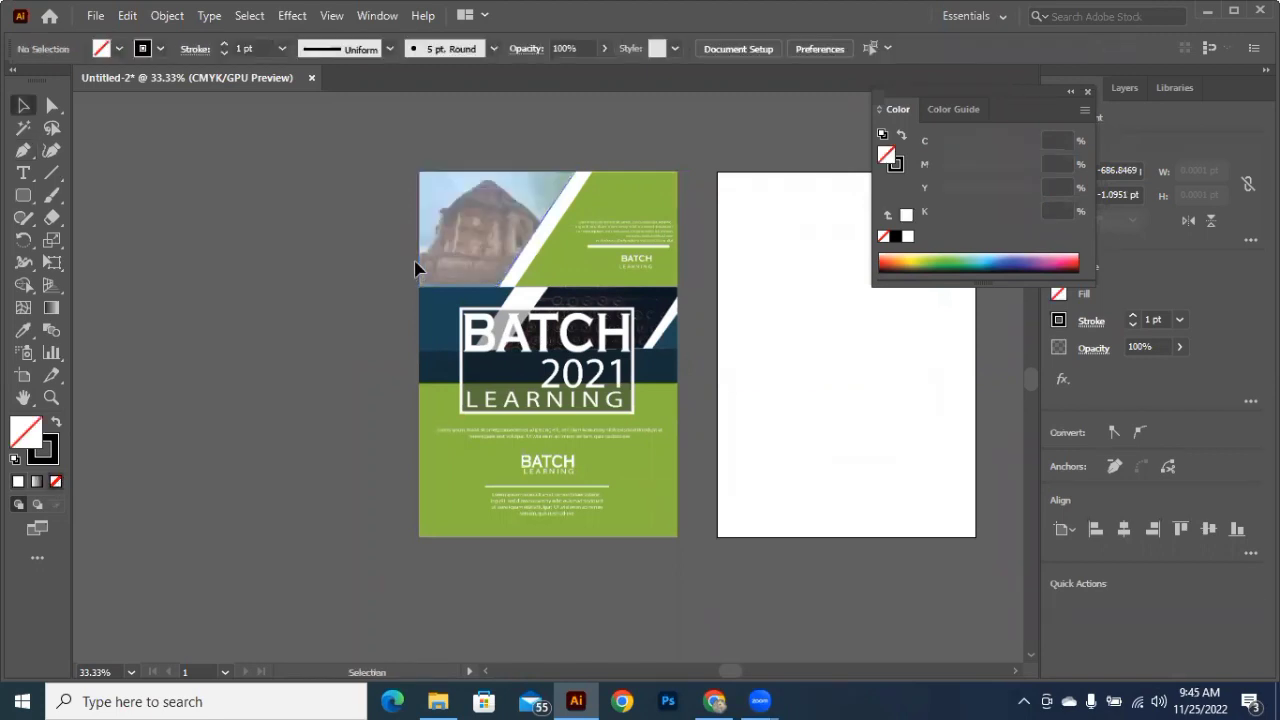
{"action": "left_click", "coordinate": [480, 266]}
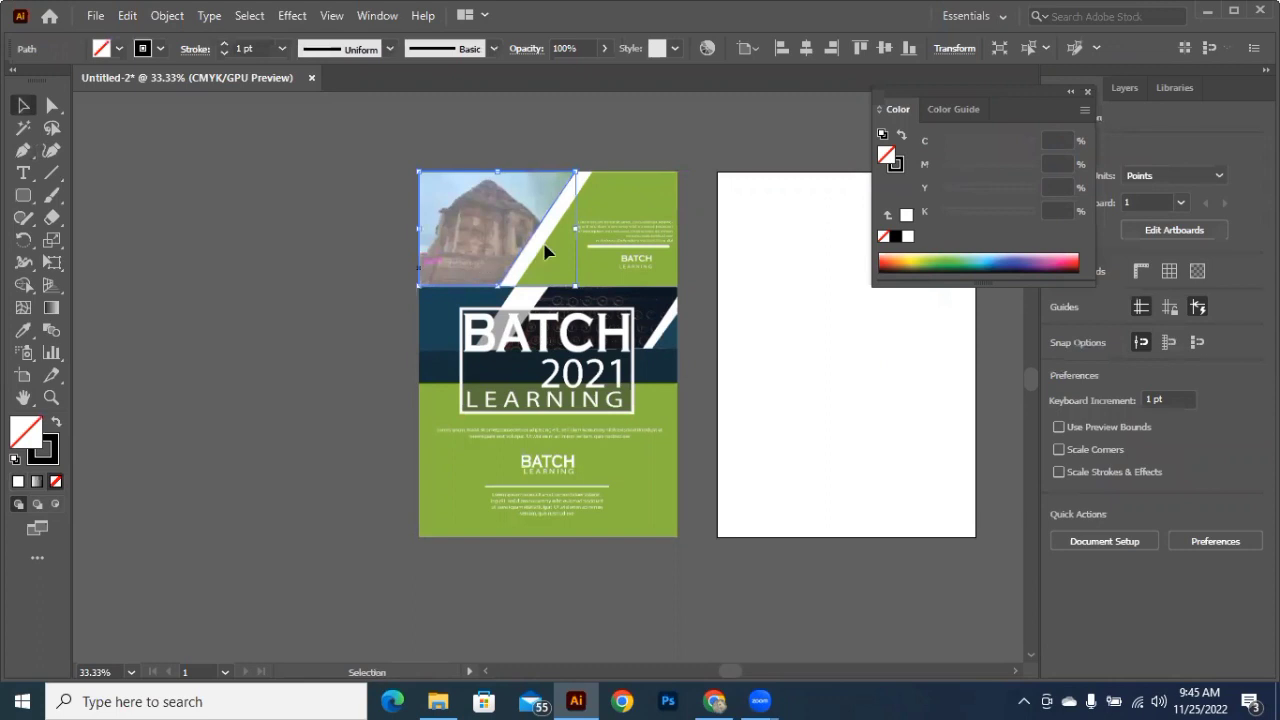
{"action": "left_click", "coordinate": [634, 183]}
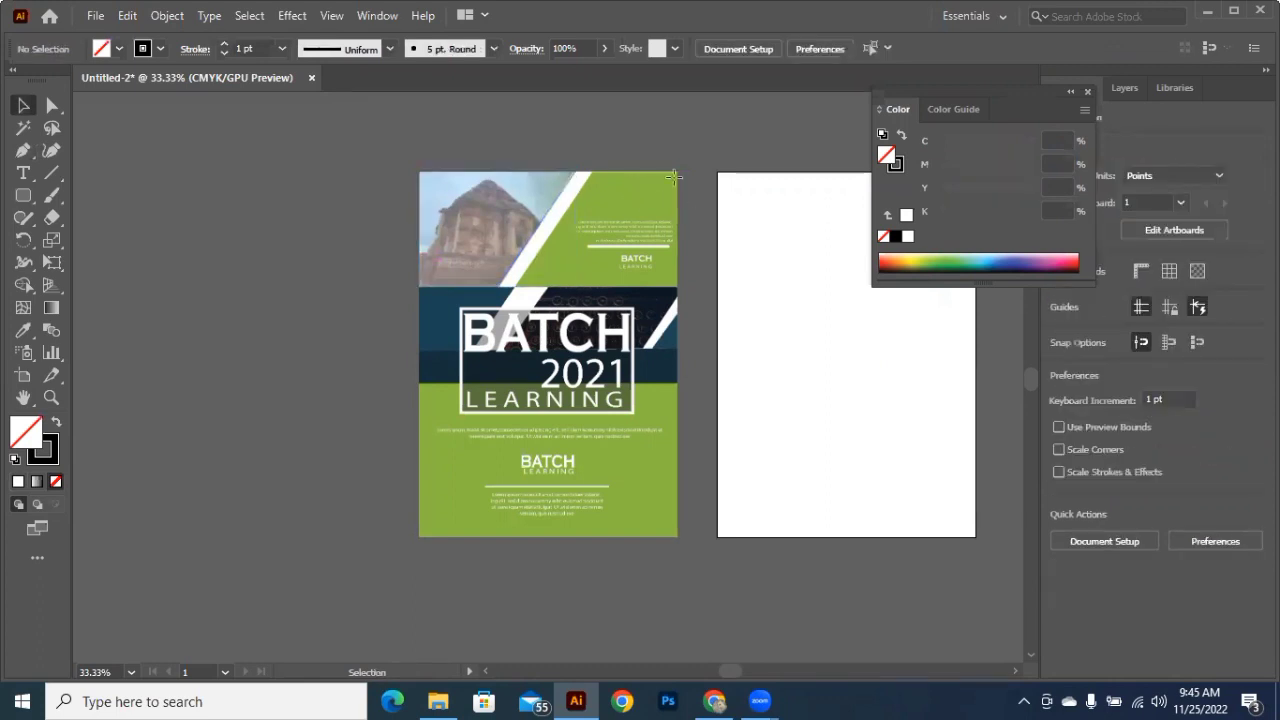
Step: Draw an unfilled rectangle about 201 by 264 pt over the upper green area and shift its stripe-side corners to match the diagonal
{"action": "key", "text": "m"}
{"action": "left_click_drag", "start_coordinate": [676, 172], "coordinate": [589, 283]}
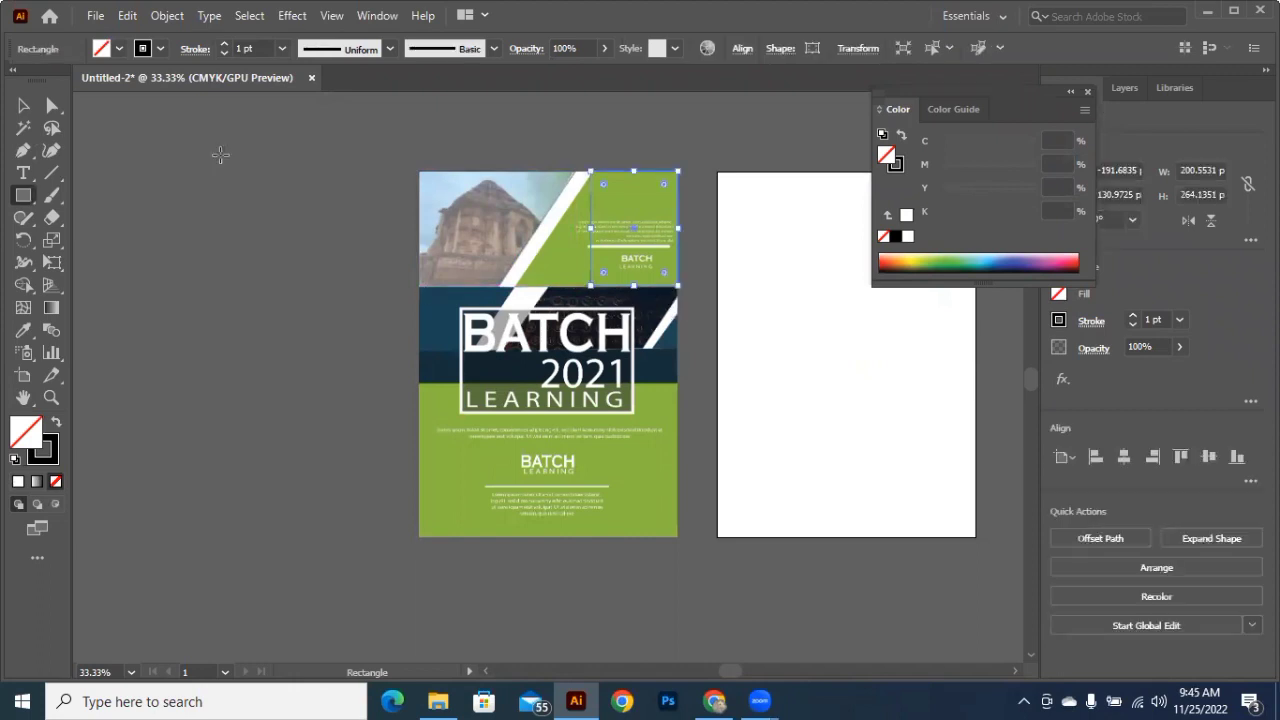
{"action": "left_click", "coordinate": [52, 105]}
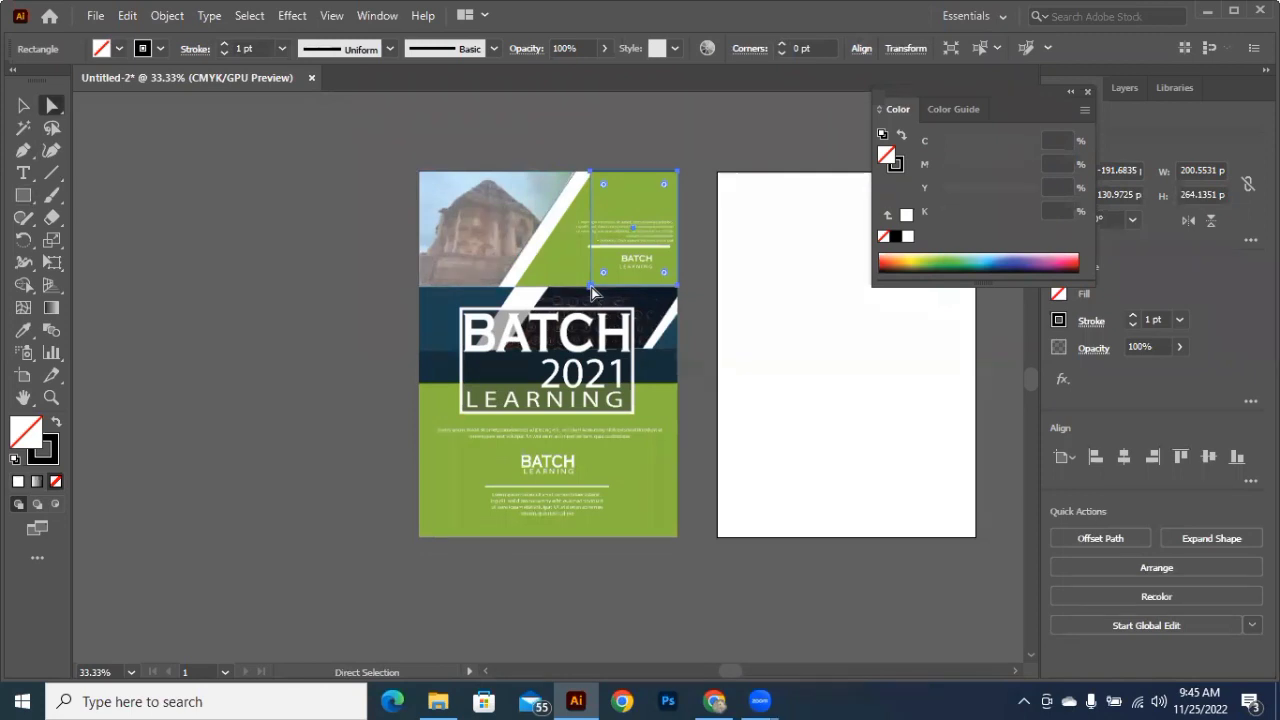
{"action": "left_click_drag", "start_coordinate": [590, 286], "coordinate": [515, 287]}
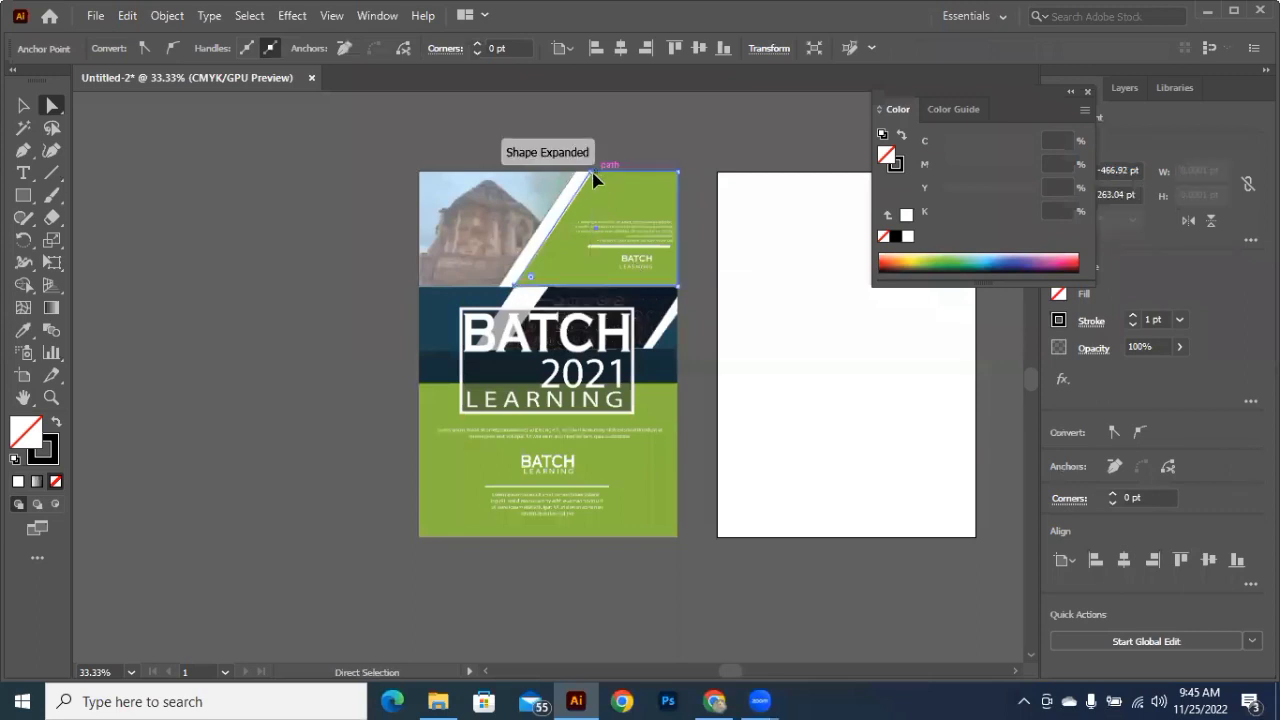
{"action": "left_click_drag", "start_coordinate": [593, 179], "coordinate": [595, 180]}
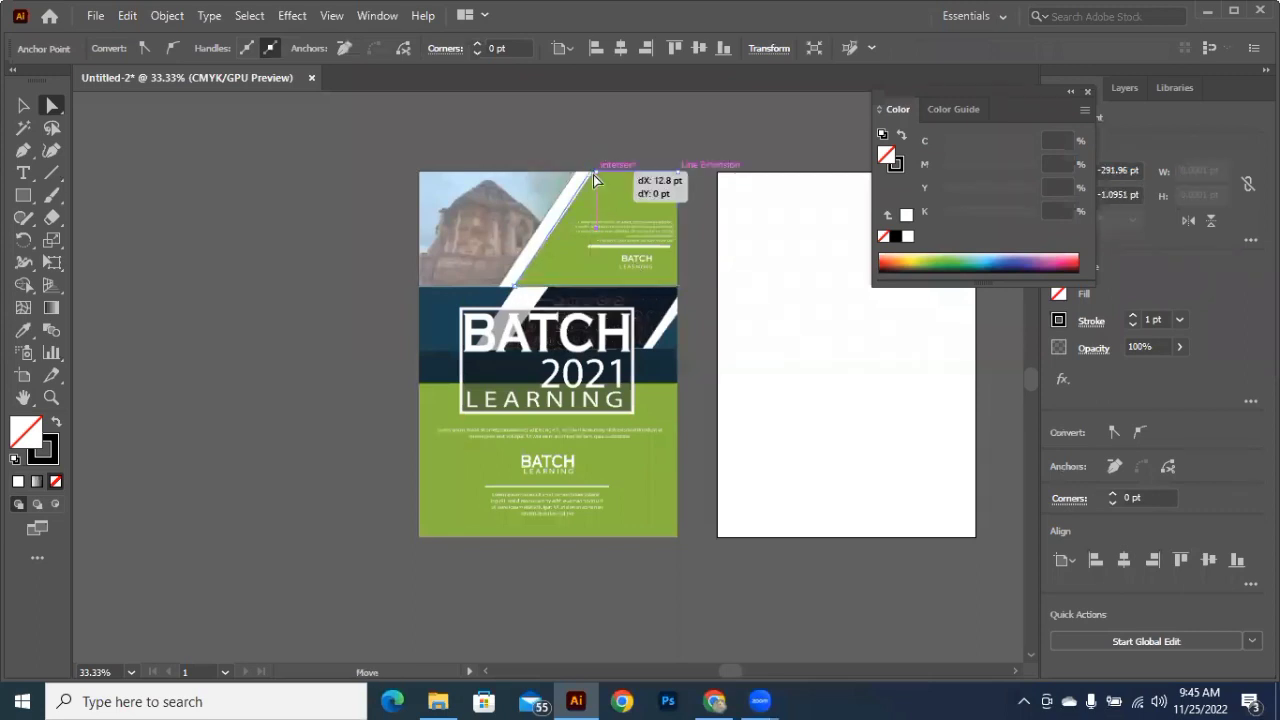
{"action": "left_click", "coordinate": [414, 252]}
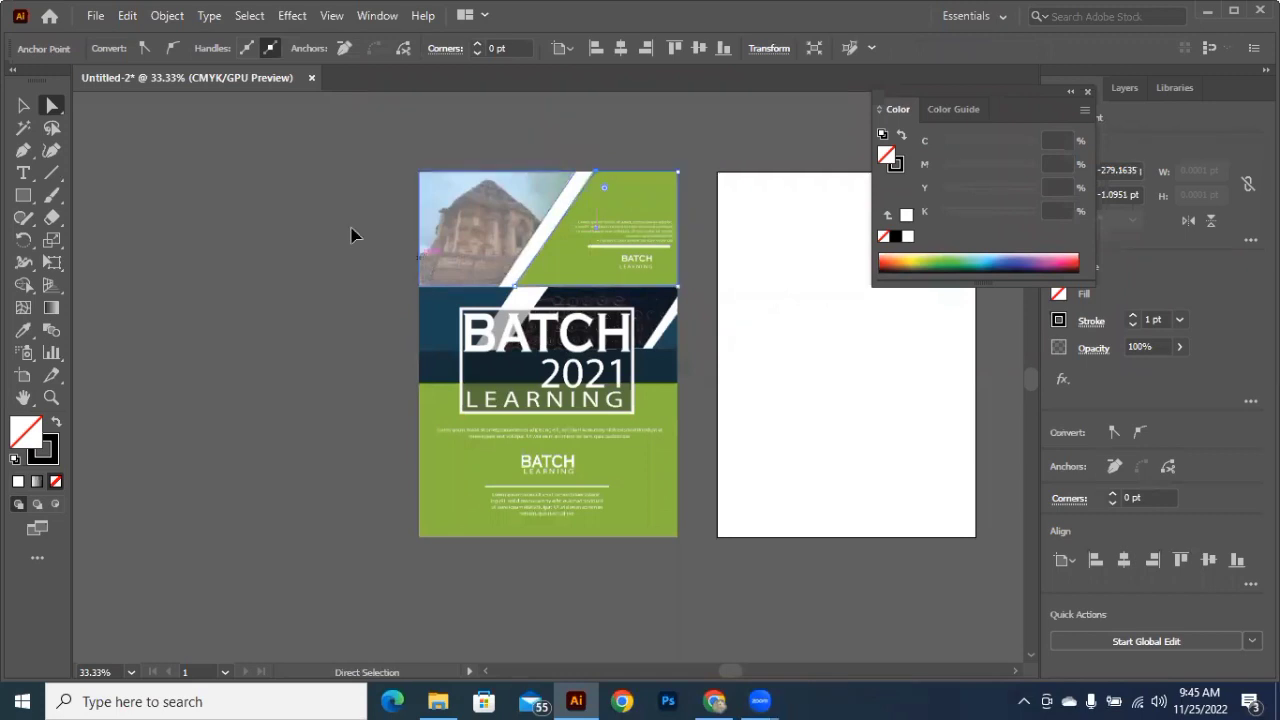
{"action": "key", "text": "v"}
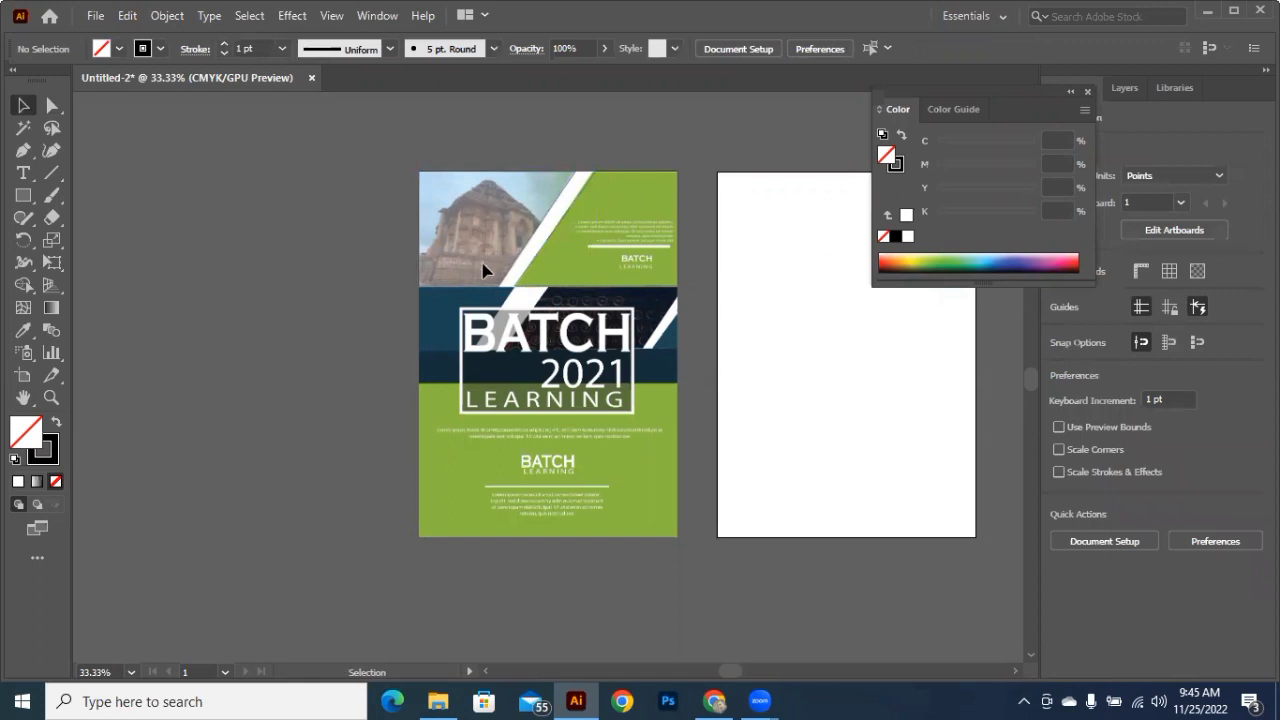
Step: Trace the dark blue panel below the photo with the Pen tool as a closed shape ending at the white diagonal stripe
{"action": "scroll", "coordinate": [482, 270], "scroll_direction": "down", "scroll_amount": 2}
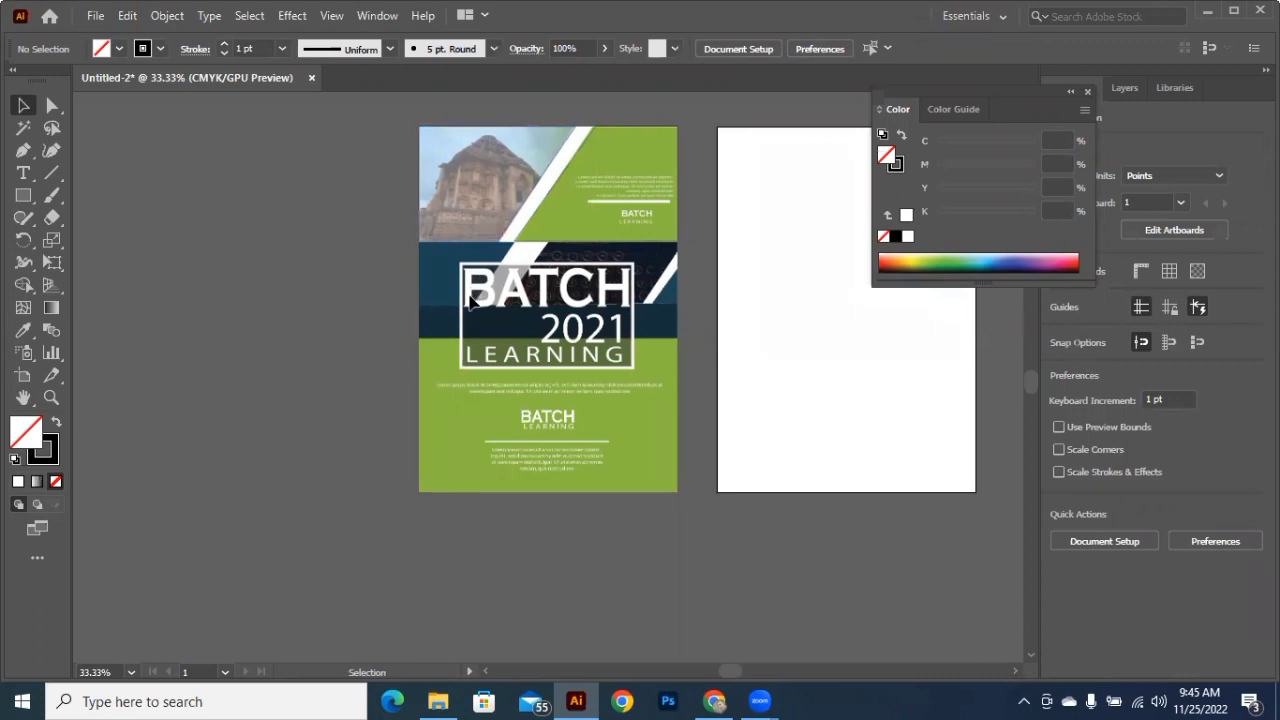
{"action": "scroll", "coordinate": [470, 296], "scroll_direction": "up", "scroll_amount": 3}
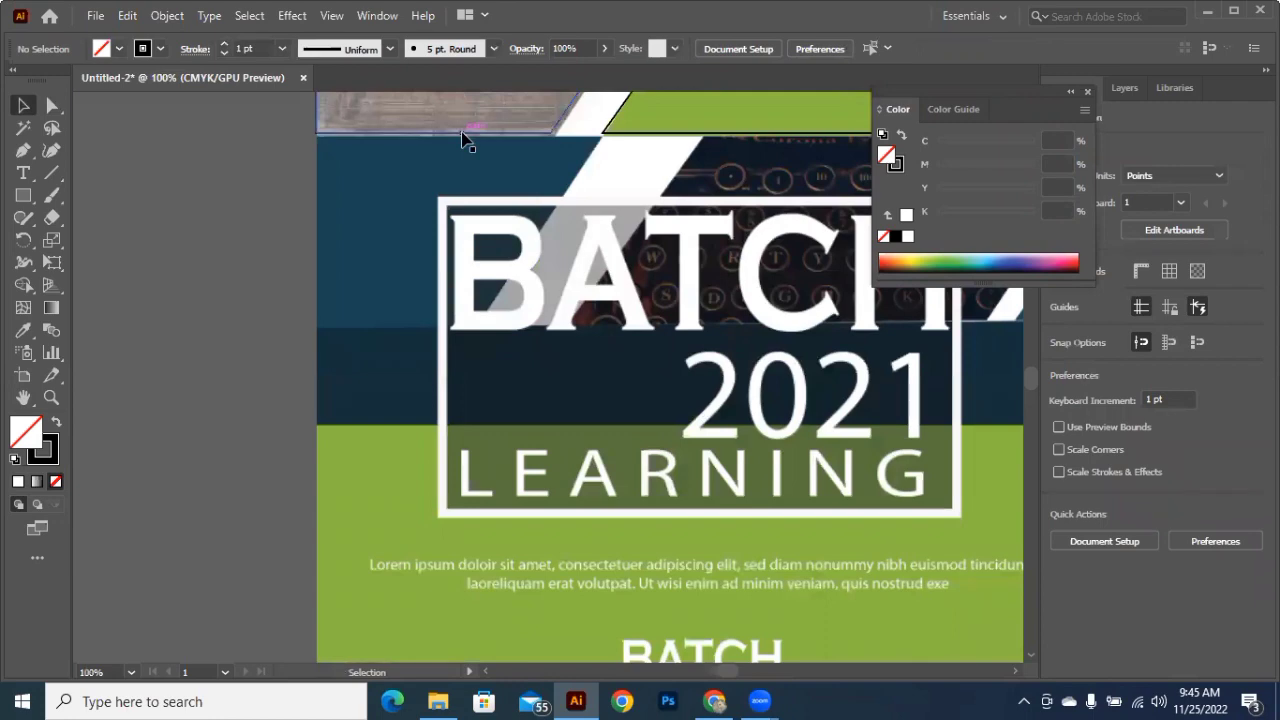
{"action": "left_click_drag", "start_coordinate": [463, 140], "coordinate": [503, 222]}
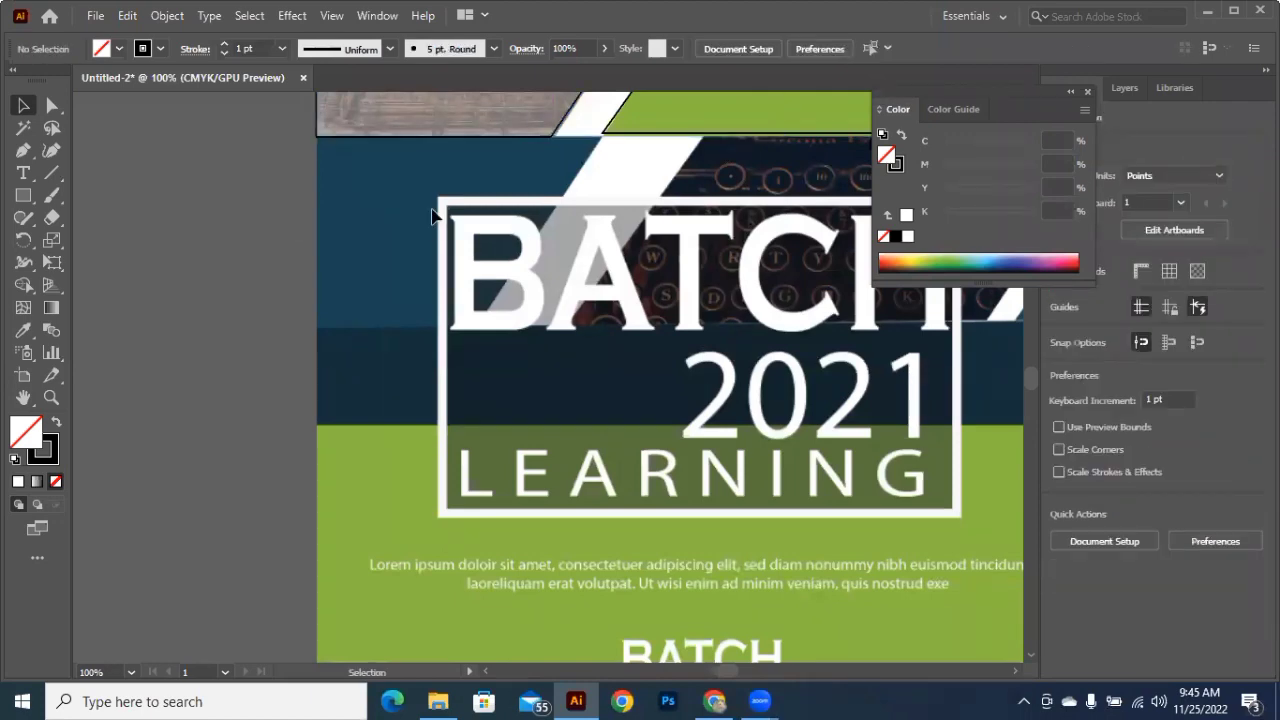
{"action": "key", "text": "p"}
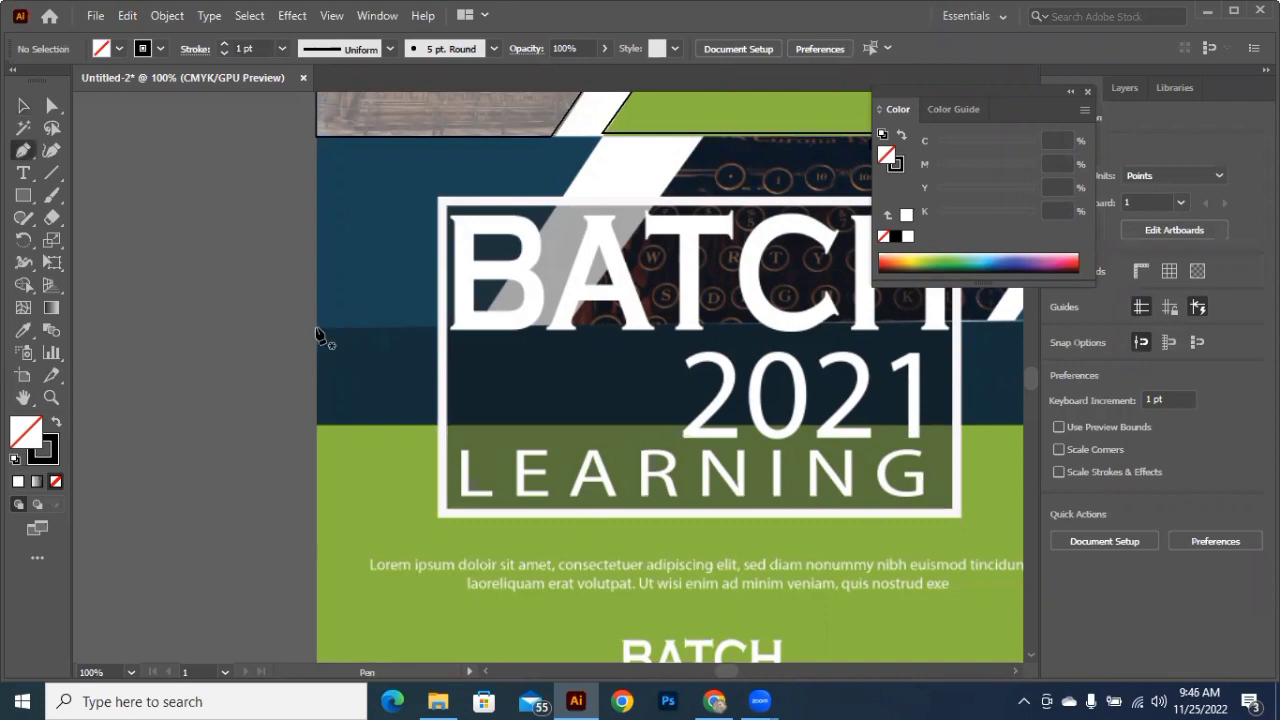
{"action": "left_click", "coordinate": [316, 328]}
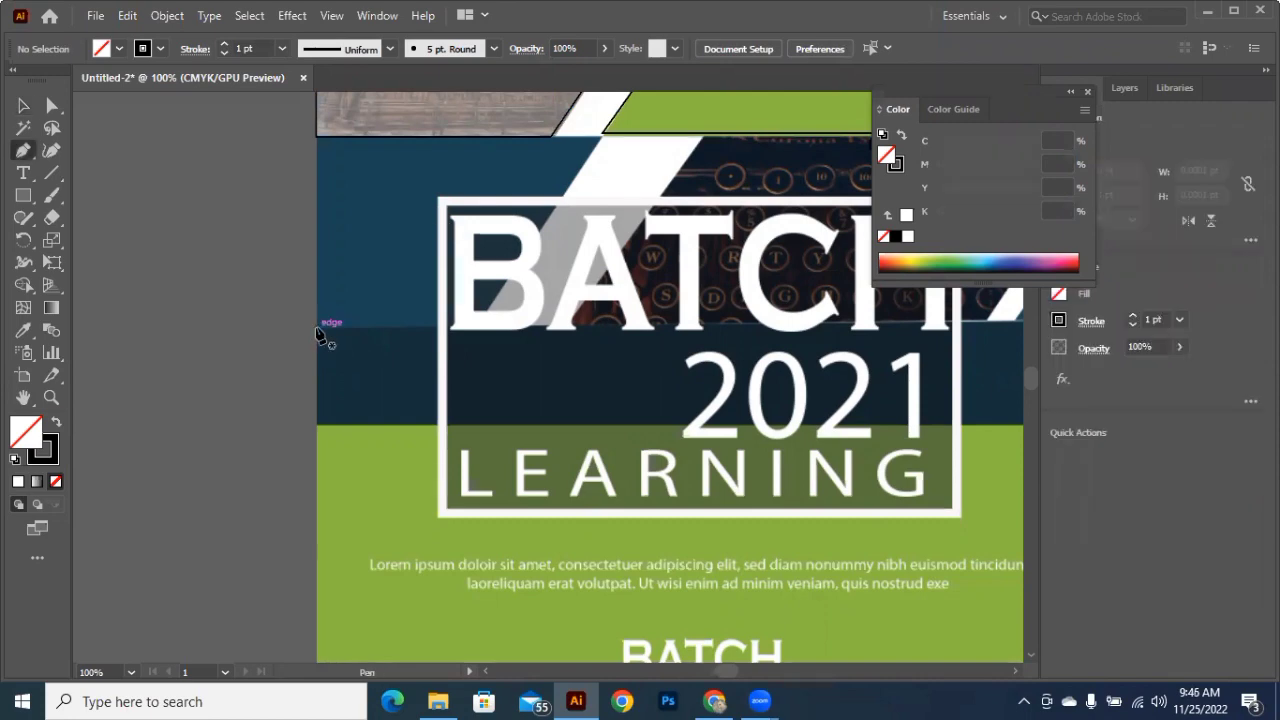
{"action": "left_click", "coordinate": [478, 325]}
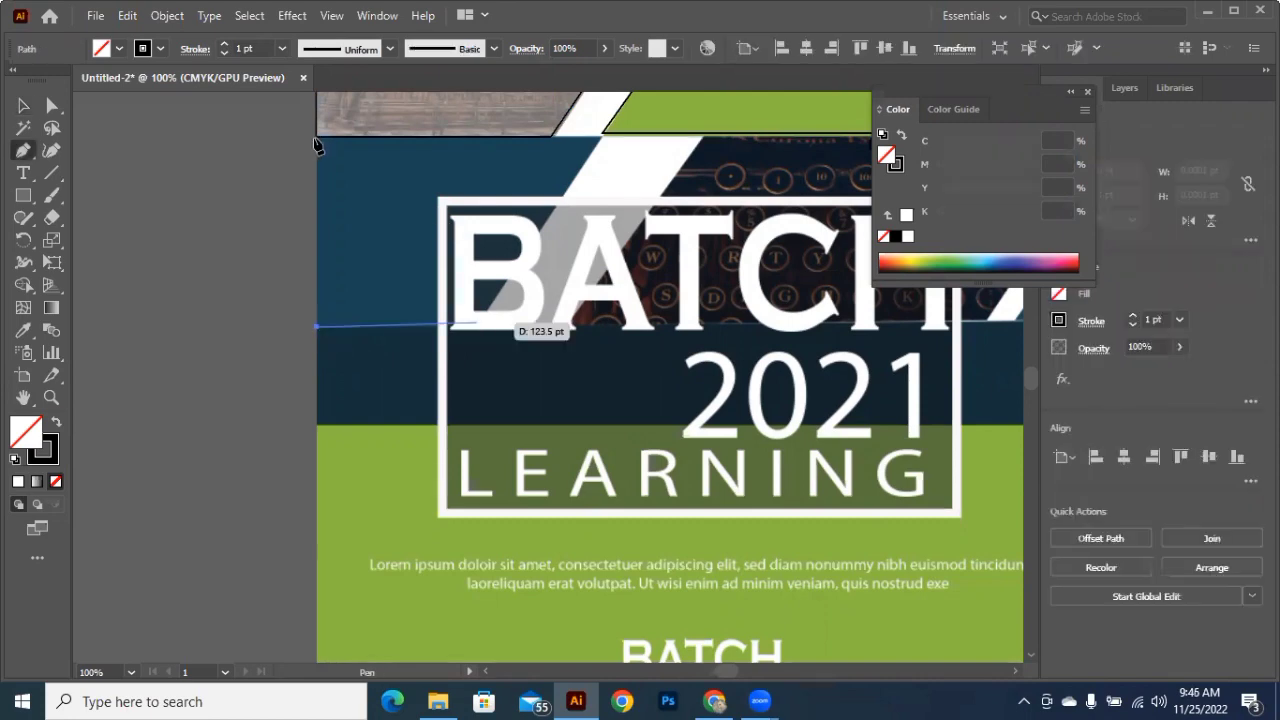
{"action": "left_click", "coordinate": [601, 135]}
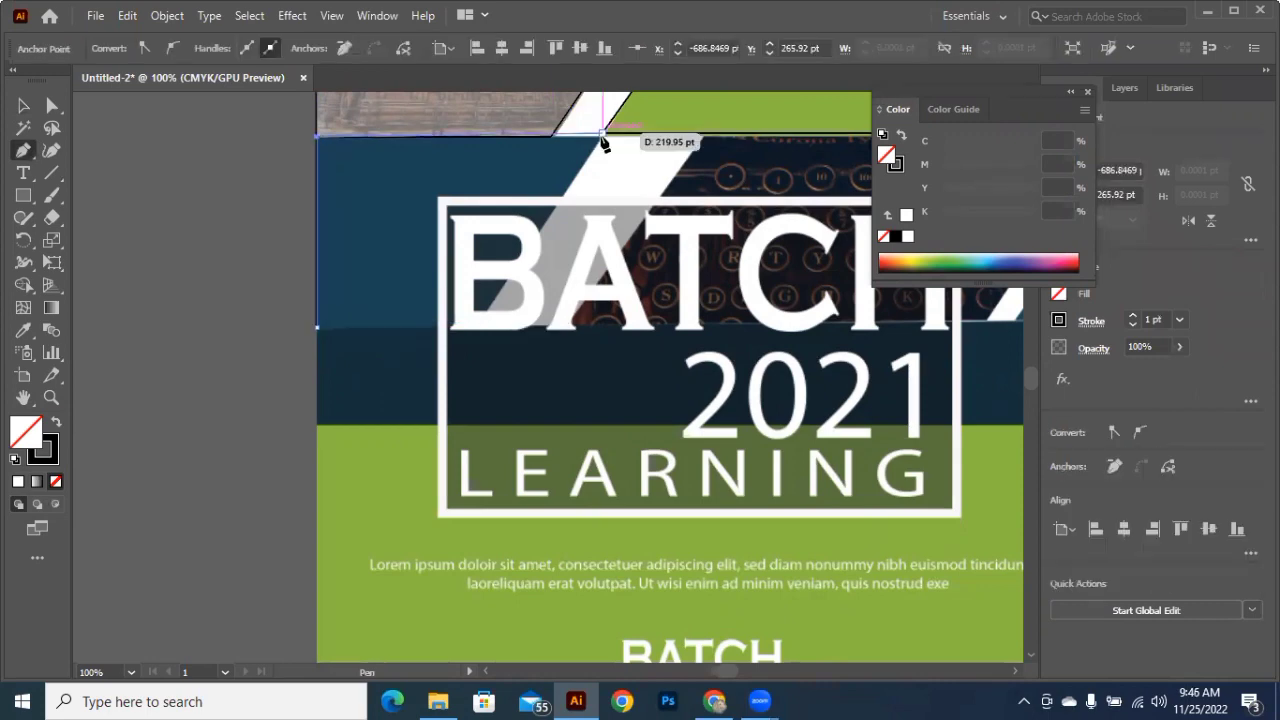
{"action": "left_click", "coordinate": [474, 334]}
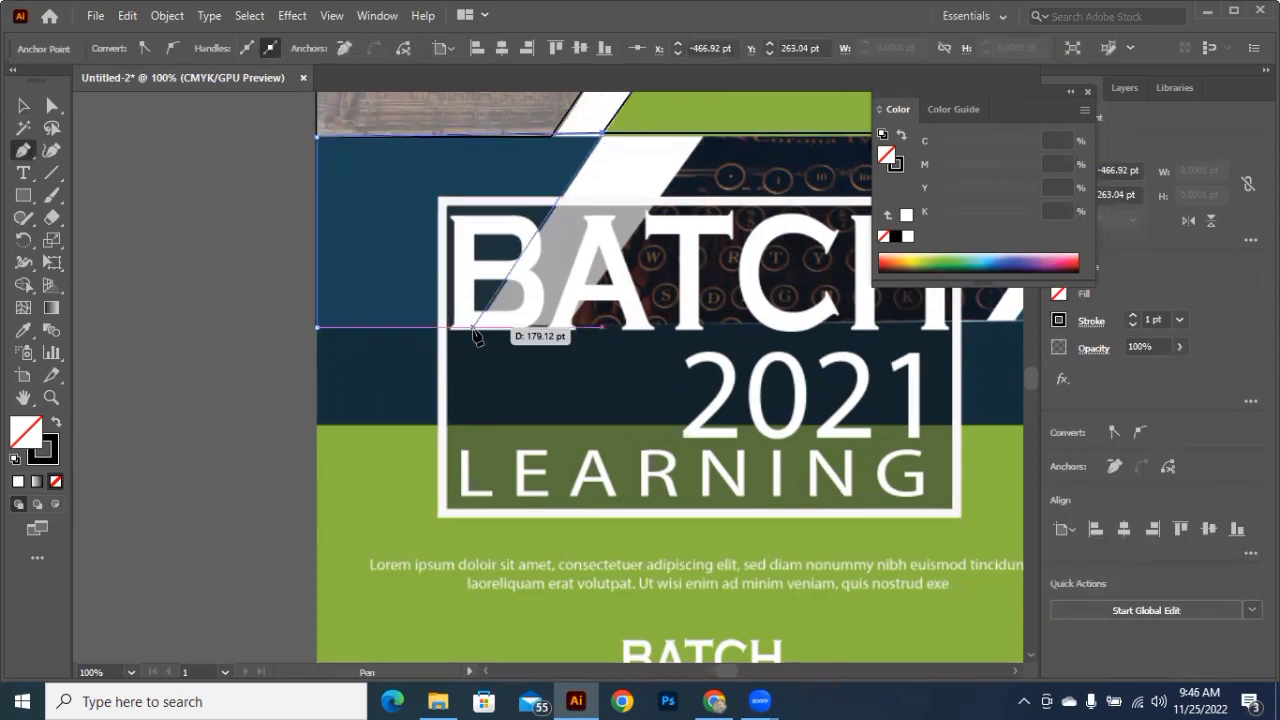
{"action": "left_click", "coordinate": [317, 328]}
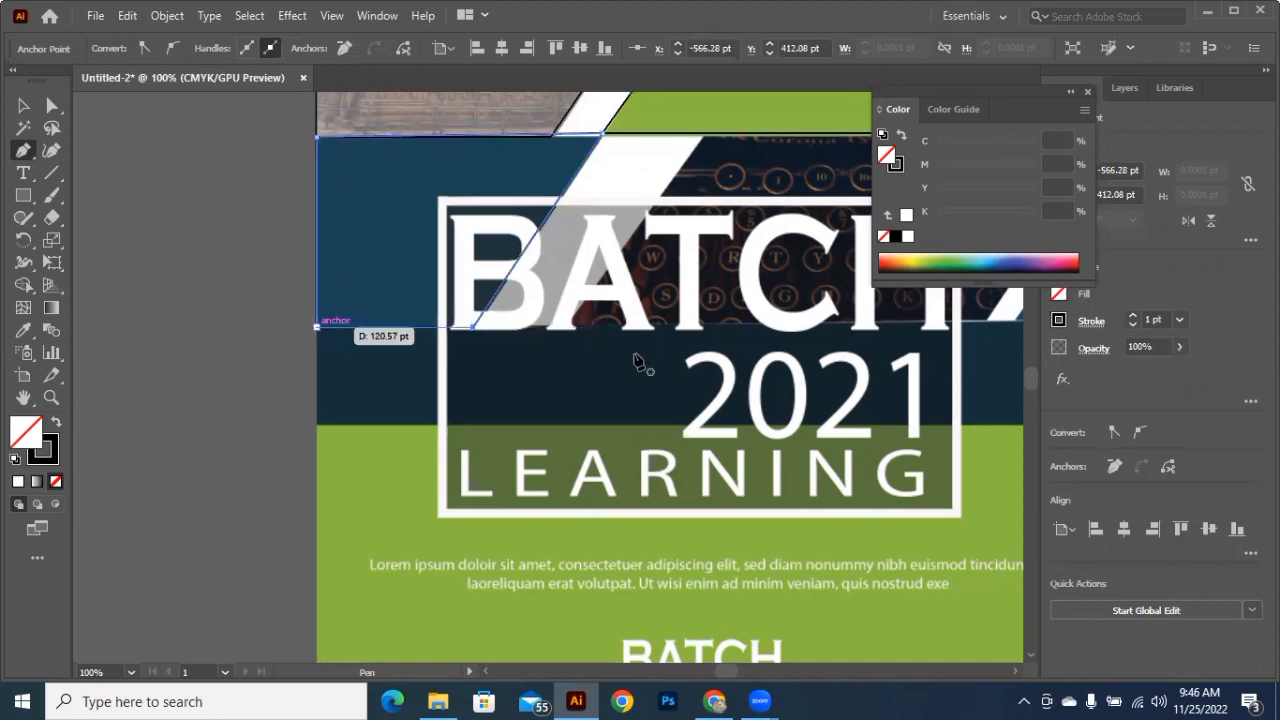
{"action": "left_click", "coordinate": [472, 334]}
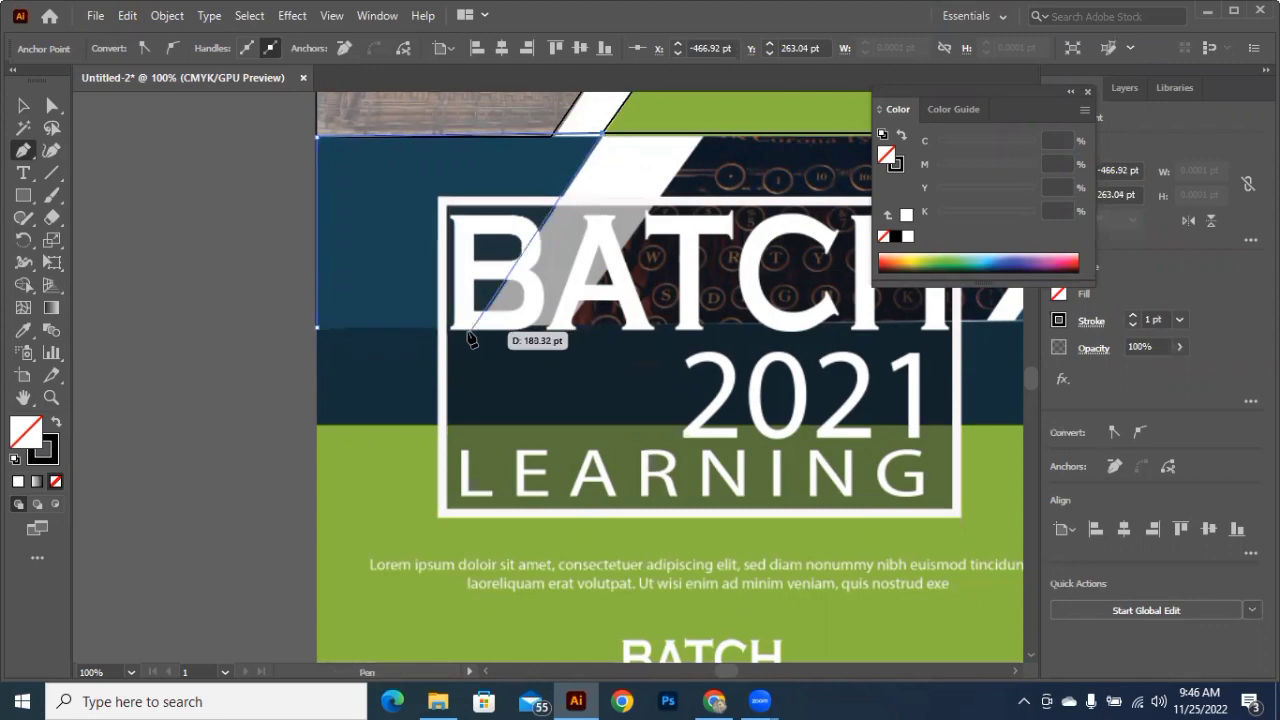
{"action": "left_click", "coordinate": [318, 329]}
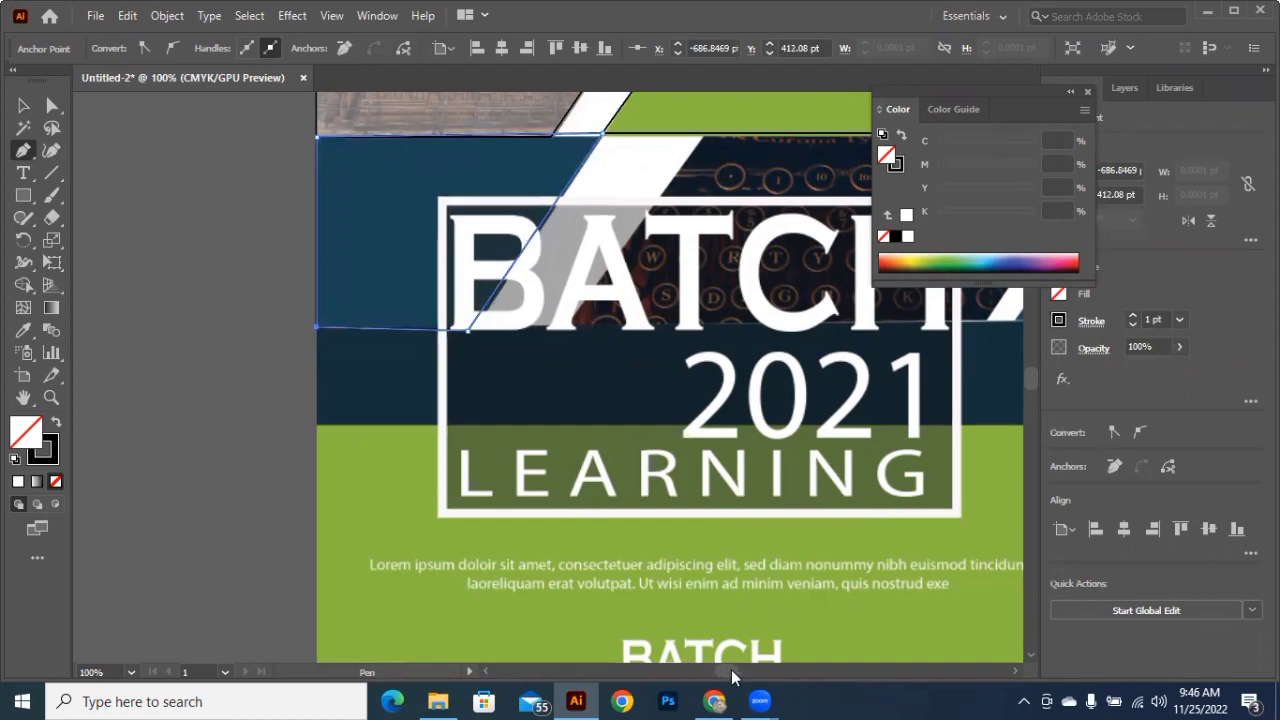
Step: Trace the small blue triangle at the flyer's right edge, beside the narrow white stripe, as a closed Pen tool path
{"action": "left_click_drag", "start_coordinate": [735, 670], "coordinate": [744, 670]}
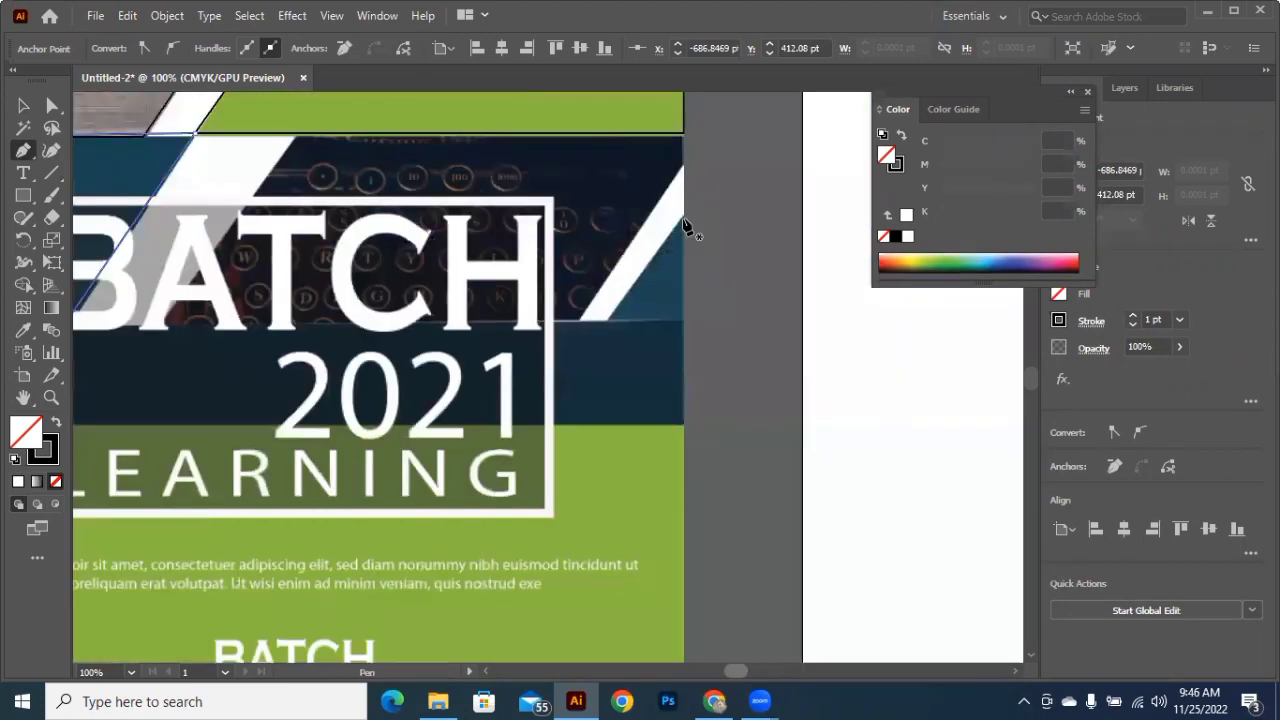
{"action": "left_click", "coordinate": [685, 216]}
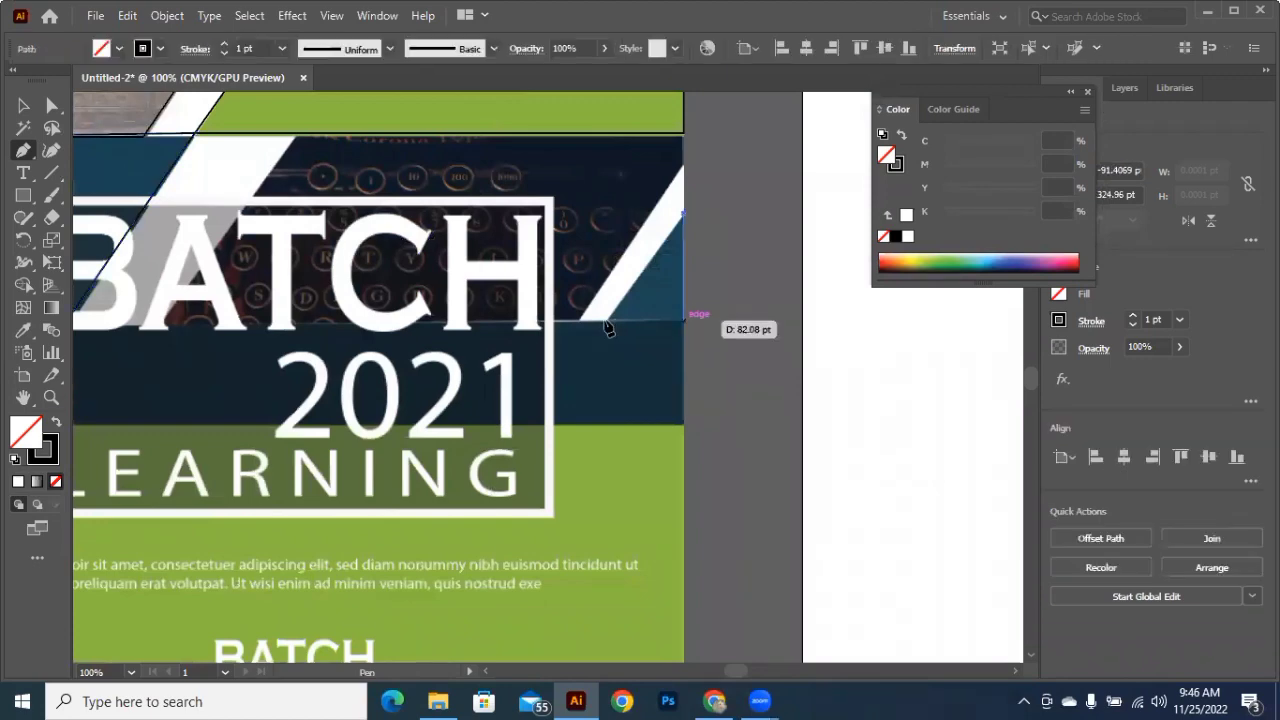
{"action": "left_click", "coordinate": [685, 320]}
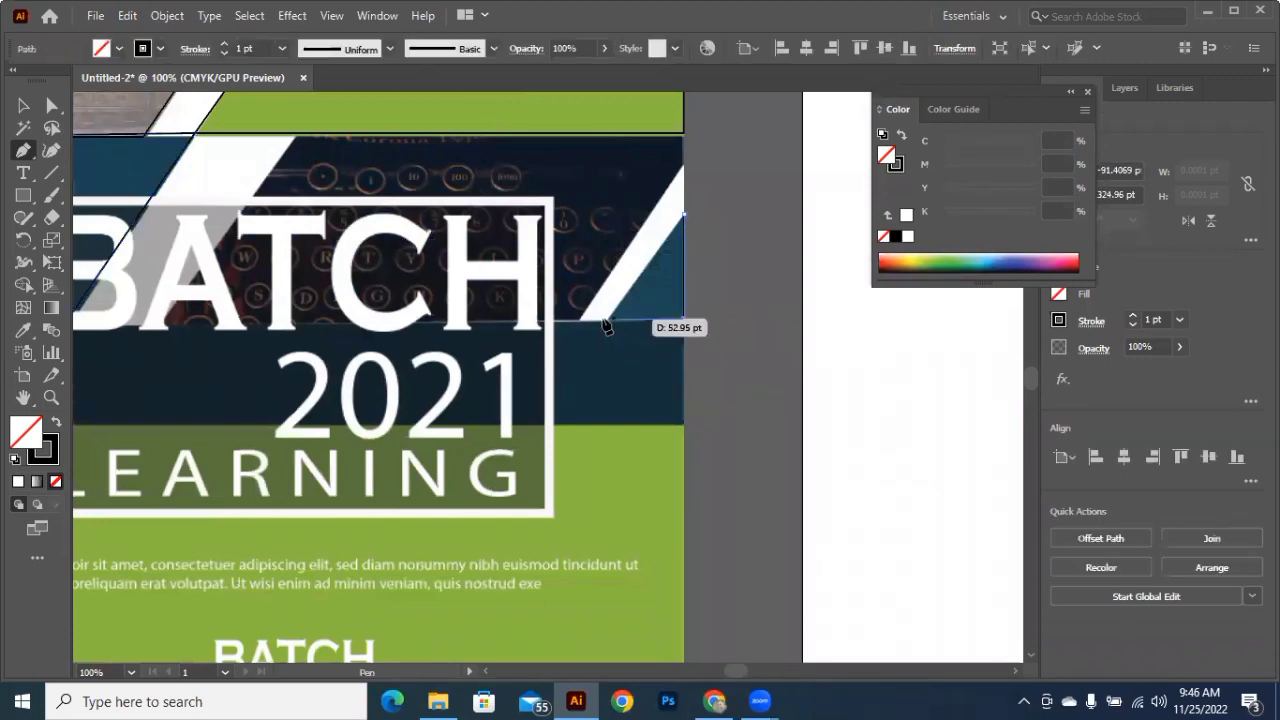
{"action": "left_click", "coordinate": [607, 322]}
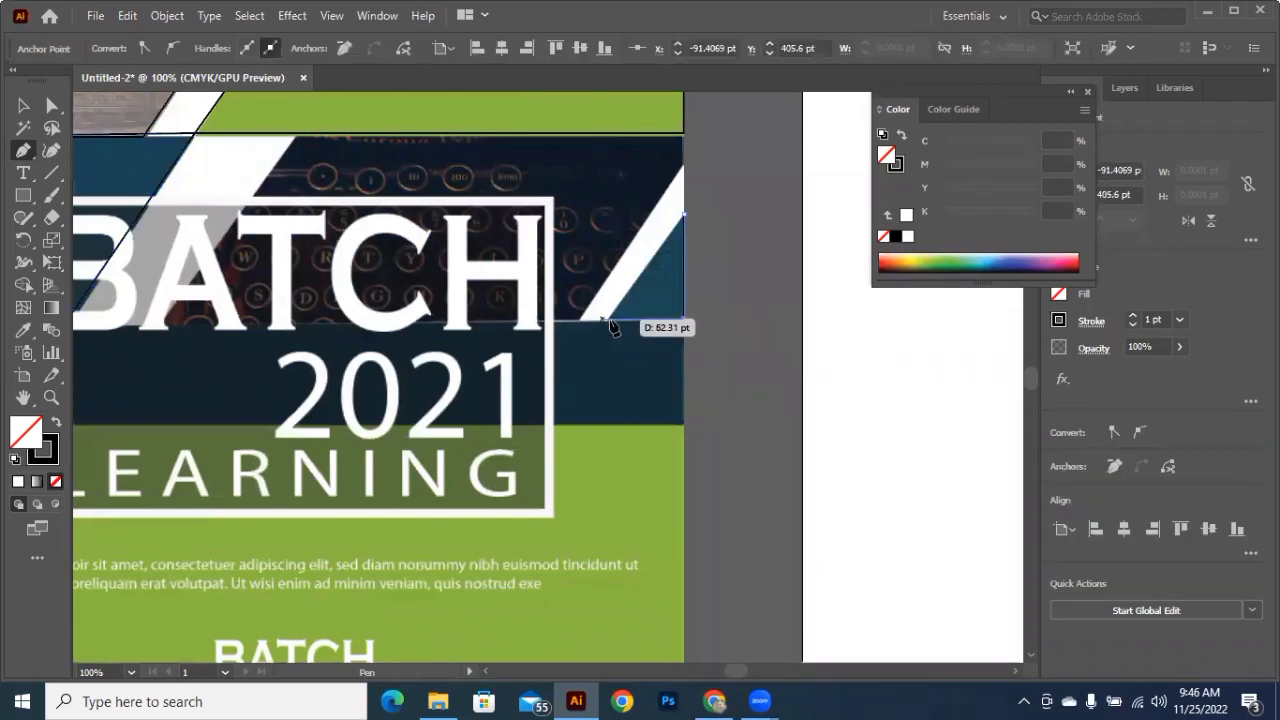
{"action": "left_click", "coordinate": [685, 215]}
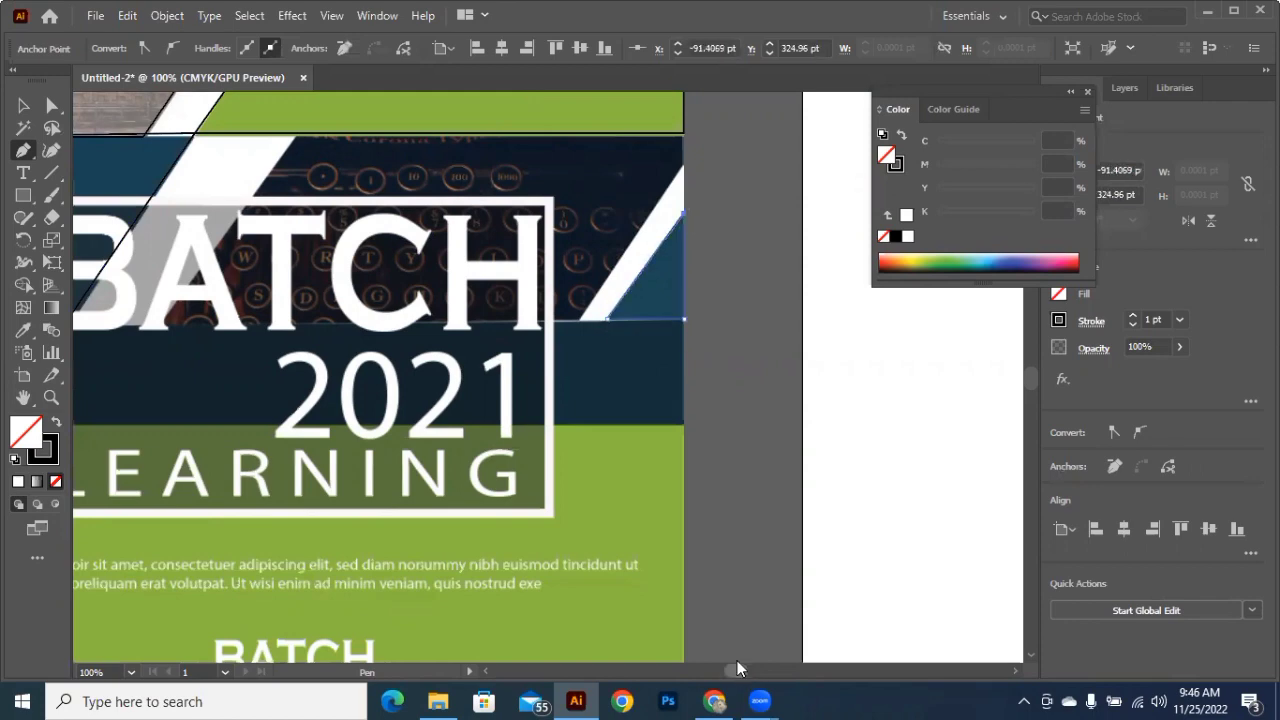
Step: Trace the typewriter photo area between the two white diagonal stripes with the Pen tool as a closed five-sided shape
{"action": "scroll", "coordinate": [330, 142], "scroll_direction": "left", "scroll_amount": 2}
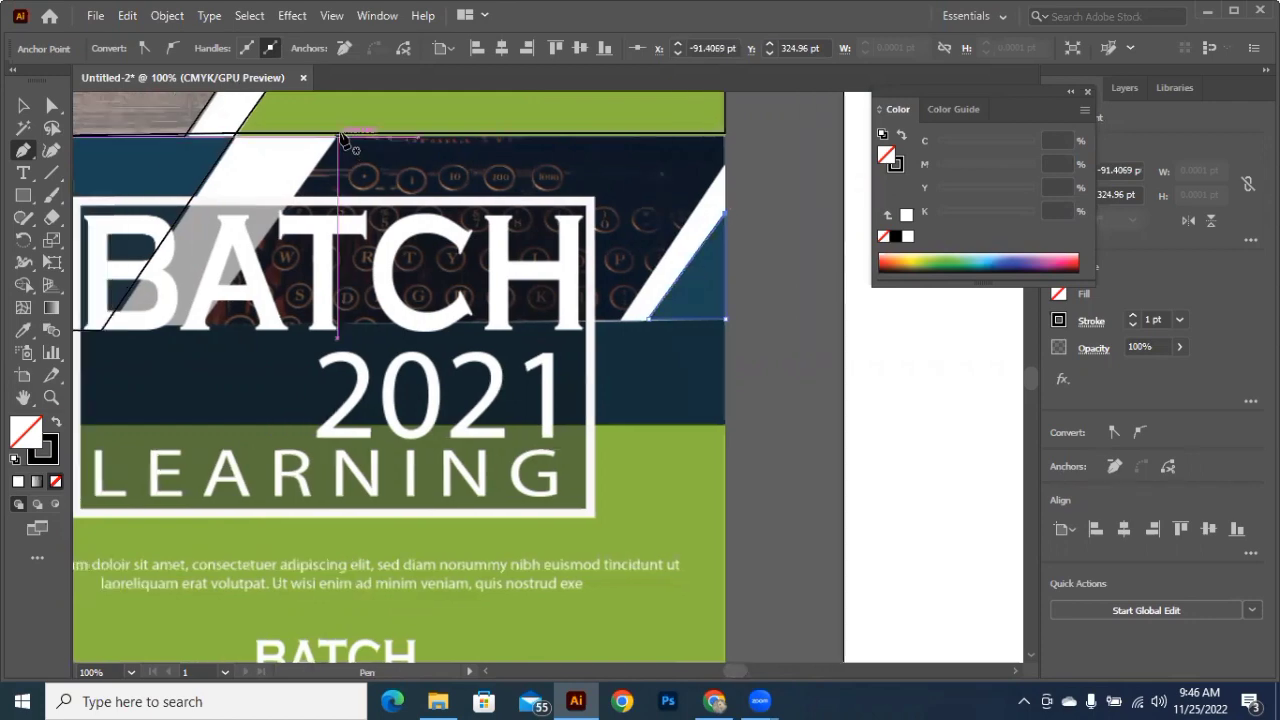
{"action": "left_click", "coordinate": [341, 137]}
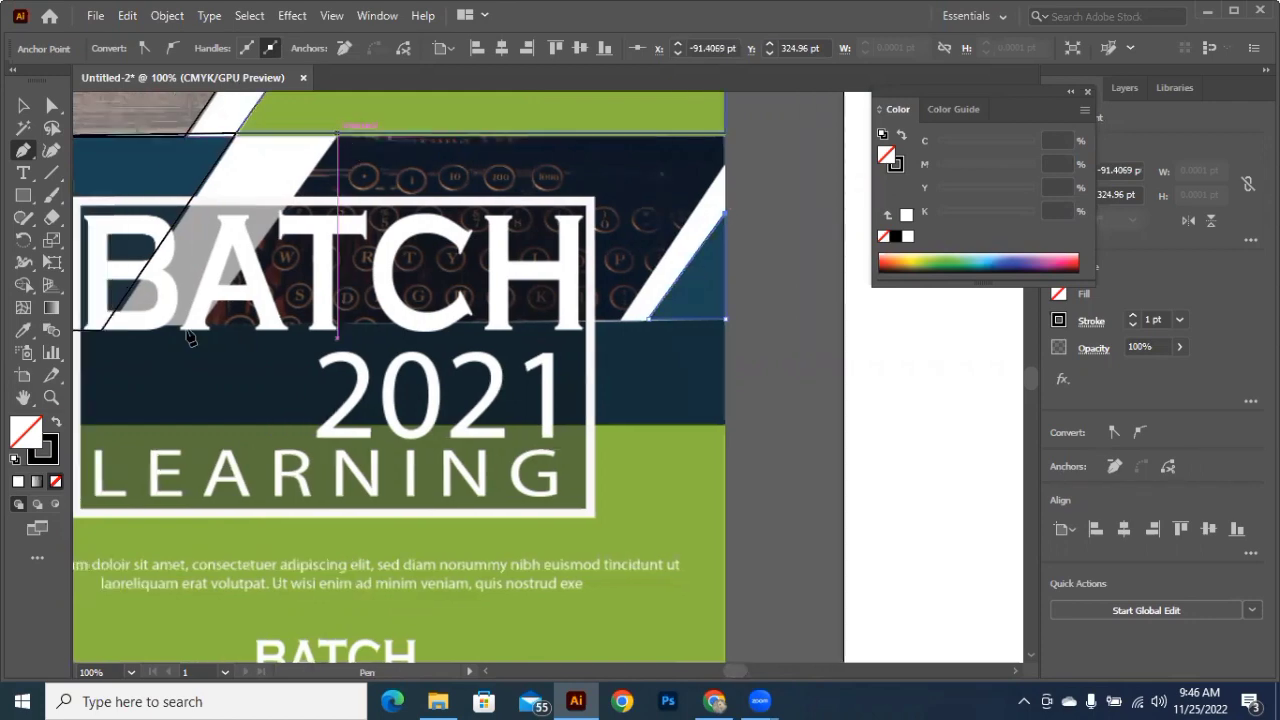
{"action": "left_click", "coordinate": [190, 335]}
{"action": "left_click", "coordinate": [622, 328]}
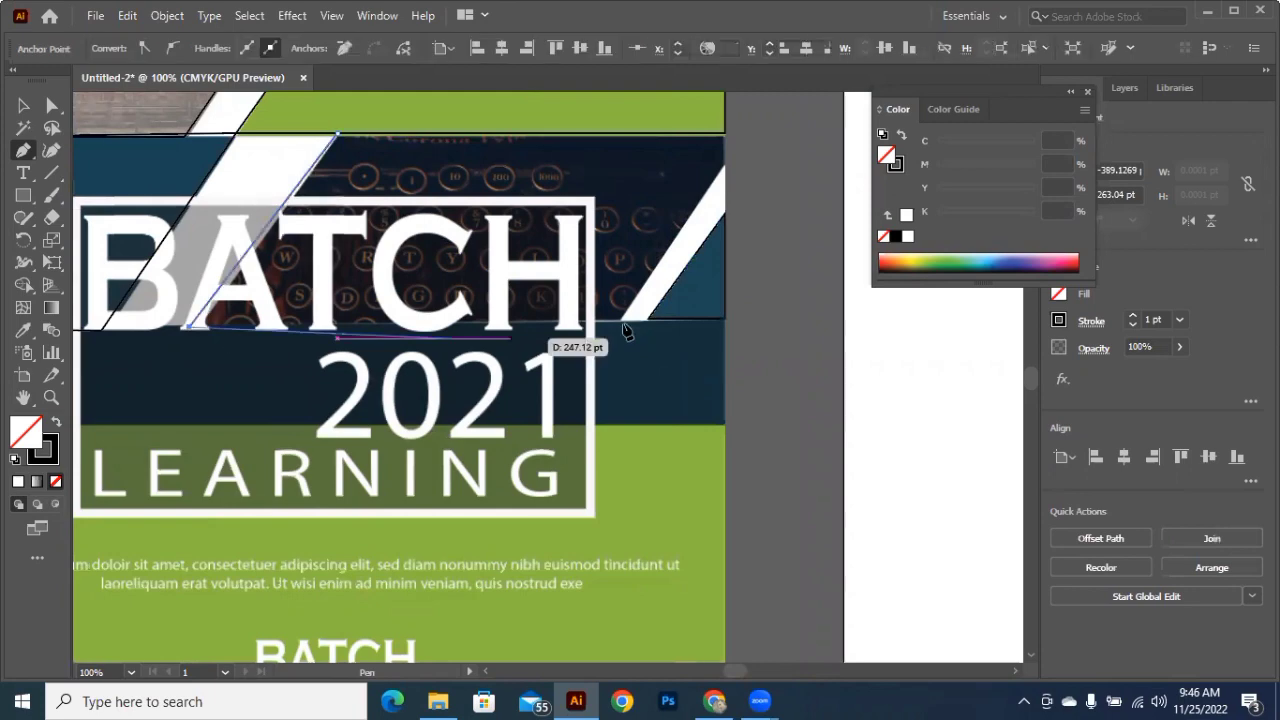
{"action": "left_click", "coordinate": [725, 136]}
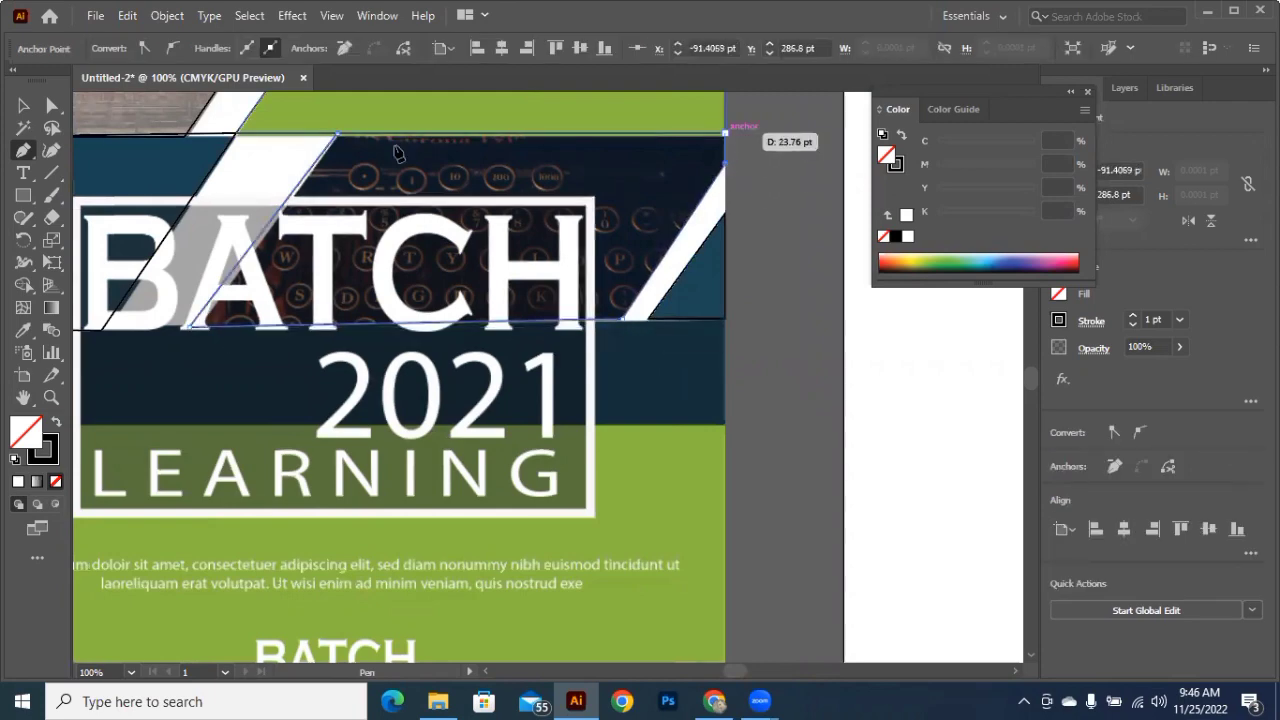
{"action": "left_click", "coordinate": [337, 143]}
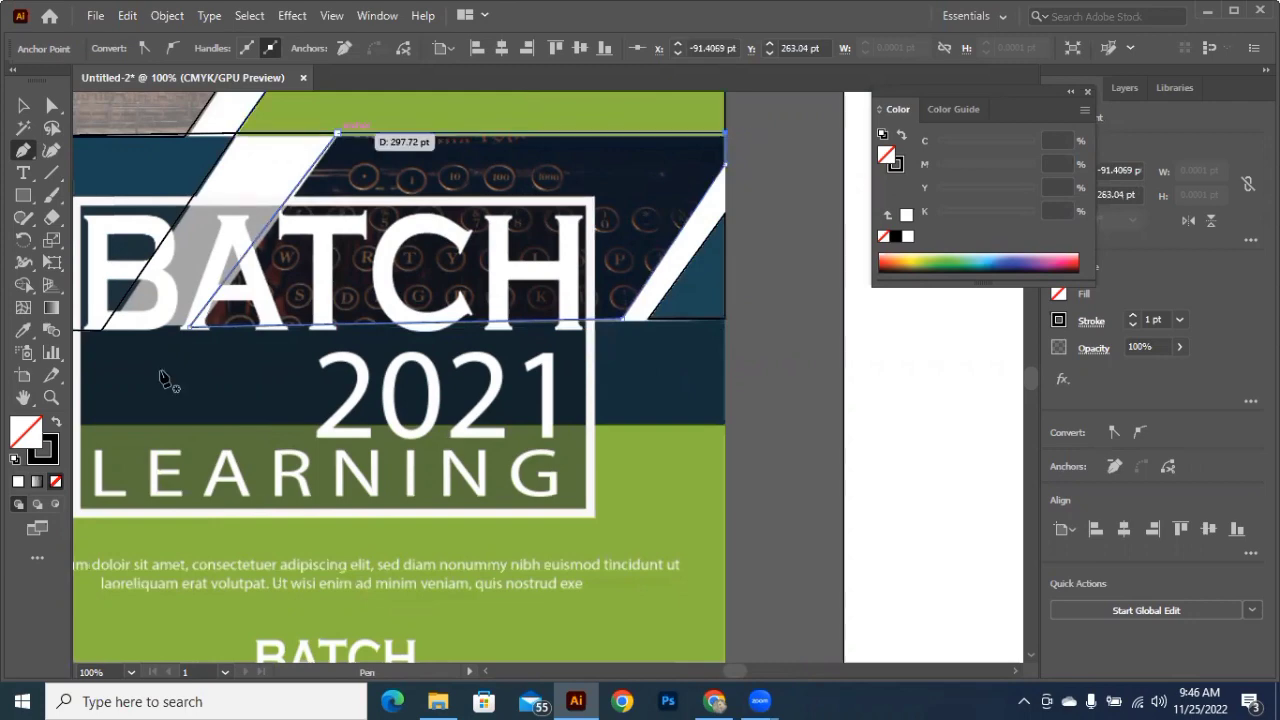
{"action": "key", "text": "v"}
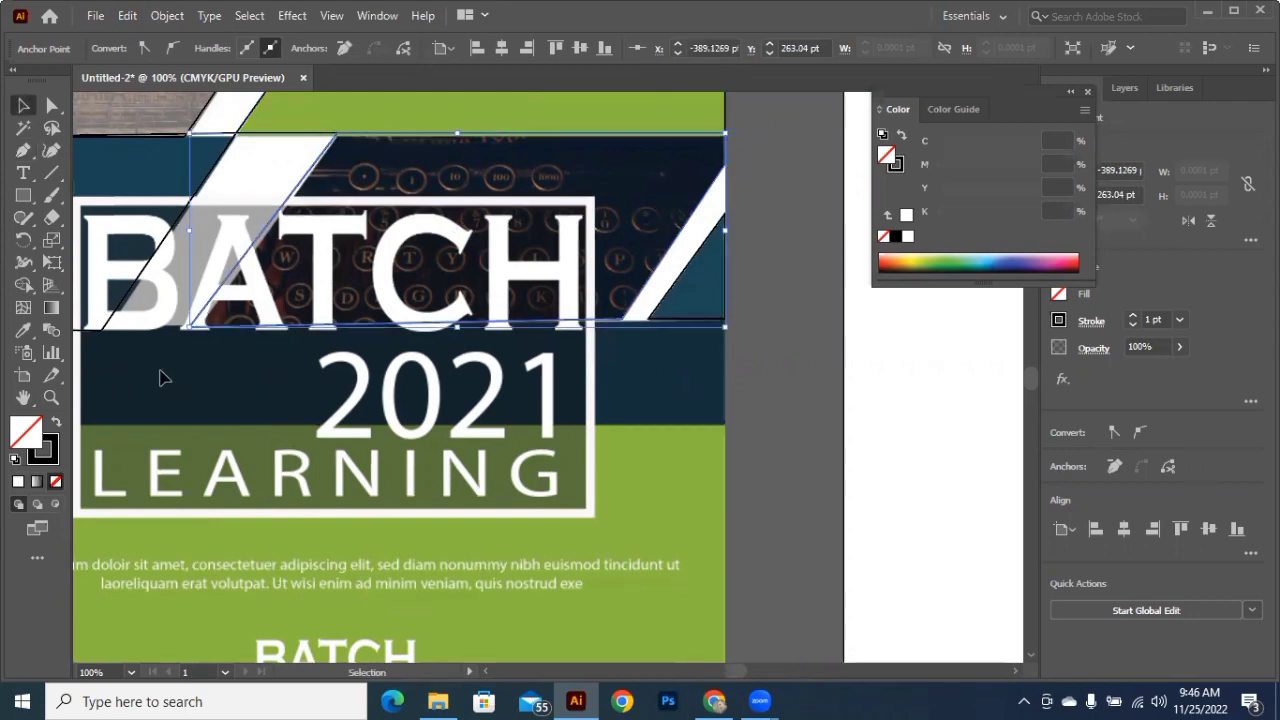
Step: Draw an unfilled rectangle about 595 by 75 pt over the dark blue band behind the 2021 text
{"action": "scroll", "coordinate": [162, 371], "scroll_direction": "down", "scroll_amount": 2}
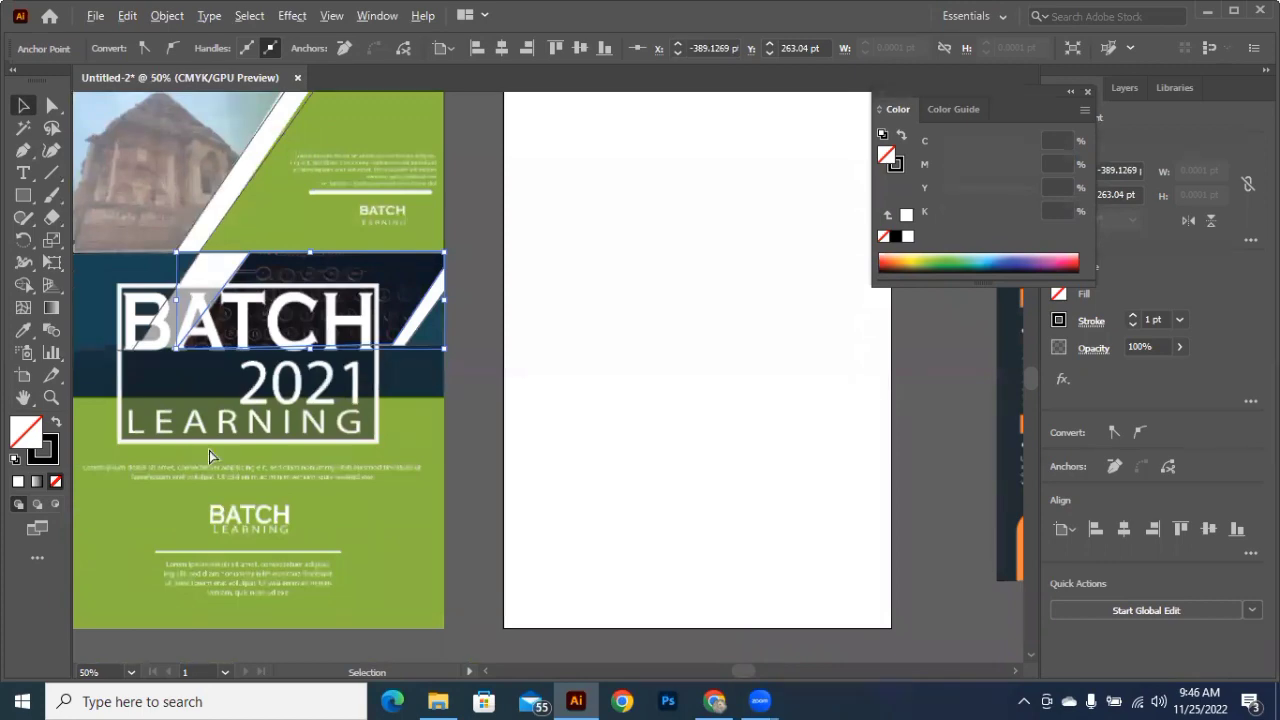
{"action": "key", "text": "a"}
{"action": "scroll", "coordinate": [209, 456], "scroll_direction": "up", "scroll_amount": 2}
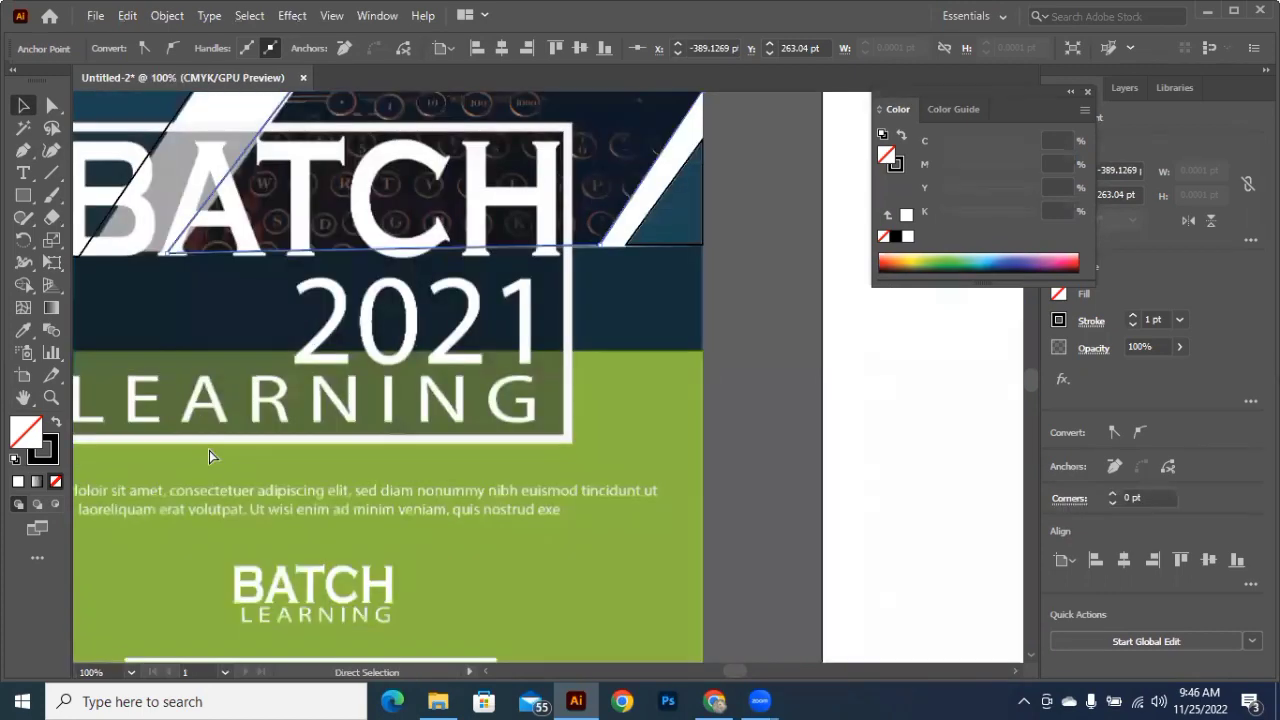
{"action": "key", "text": "ctrl+minus"}
{"action": "scroll", "coordinate": [205, 438], "scroll_direction": "down", "scroll_amount": 1}
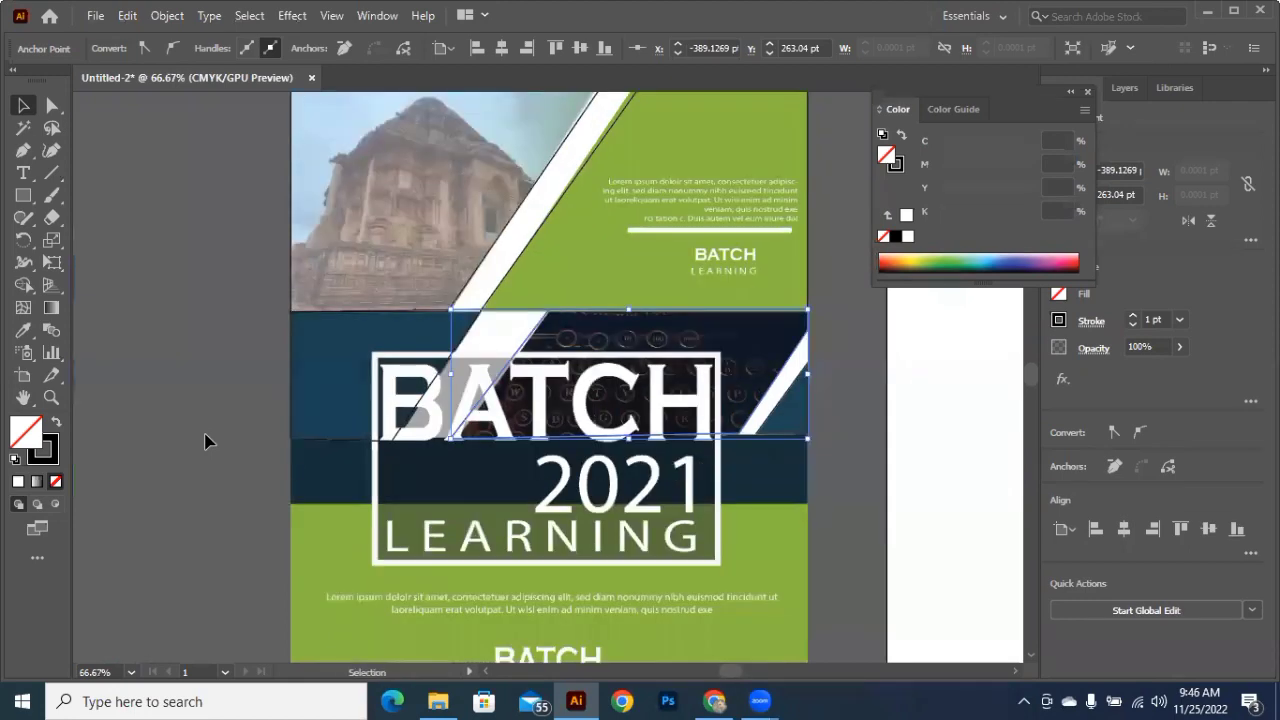
{"action": "scroll", "coordinate": [205, 440], "scroll_direction": "down", "scroll_amount": 3}
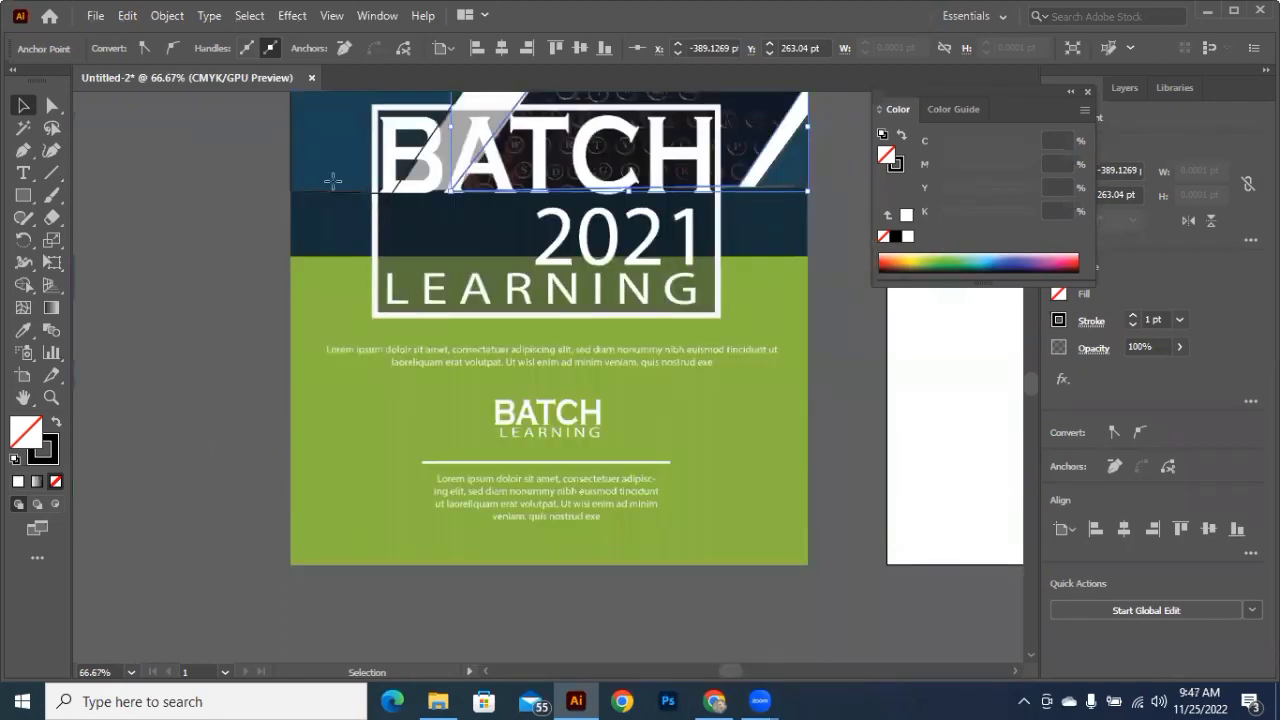
{"action": "key", "text": "m"}
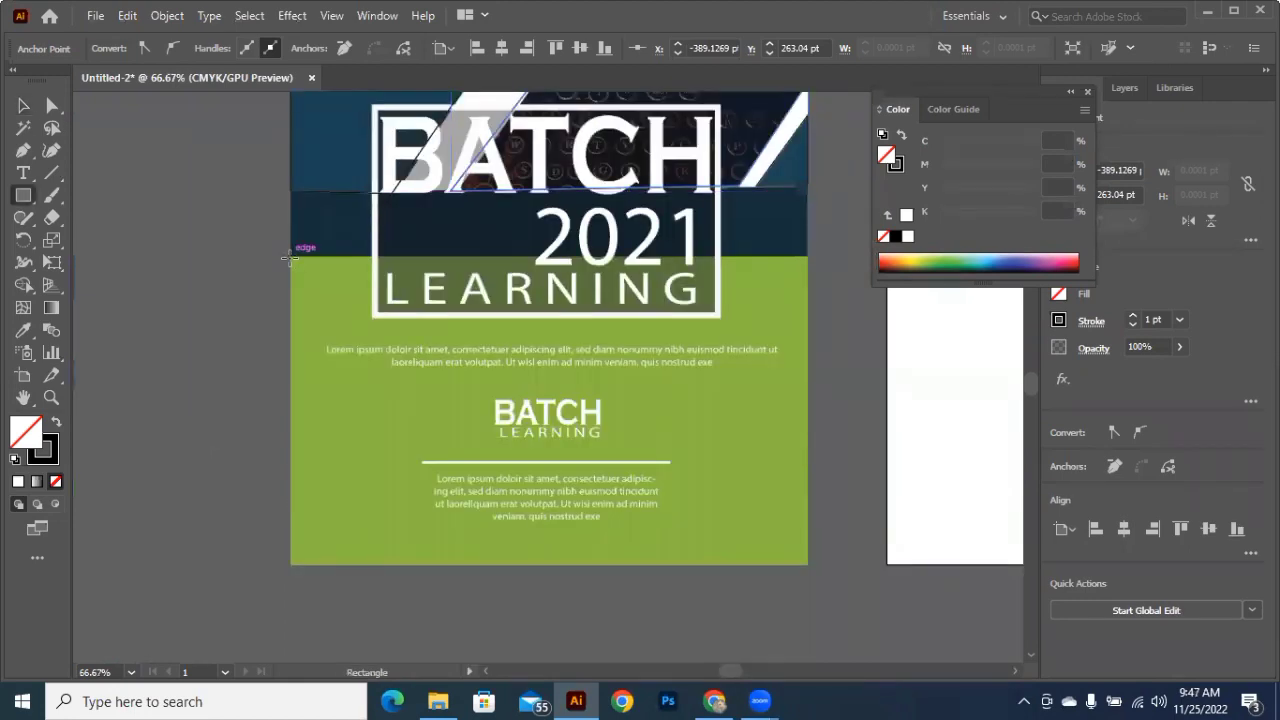
{"action": "left_click_drag", "start_coordinate": [289, 257], "coordinate": [808, 196]}
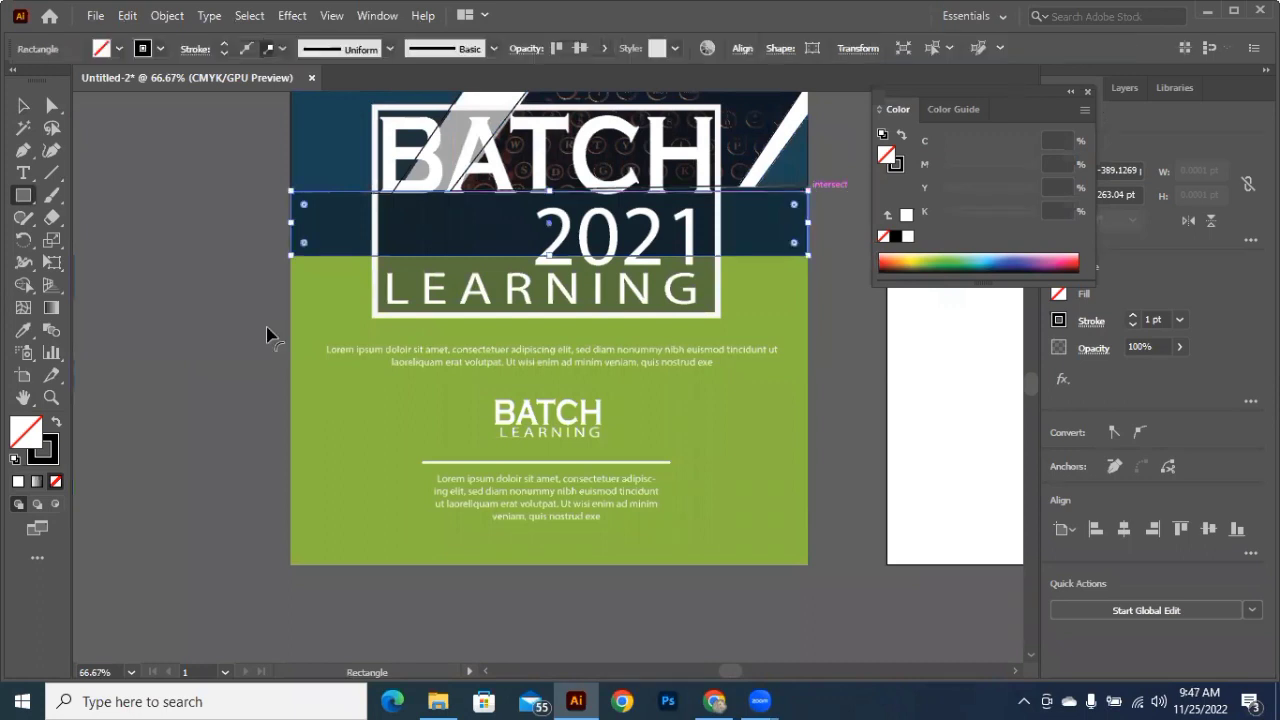
Step: Draw an unfilled rectangle about 595 by 361 pt over the flyer's lower green area
{"action": "scroll", "coordinate": [275, 380], "scroll_direction": "down", "scroll_amount": 2}
{"action": "scroll", "coordinate": [287, 424], "scroll_direction": "down", "scroll_amount": 2}
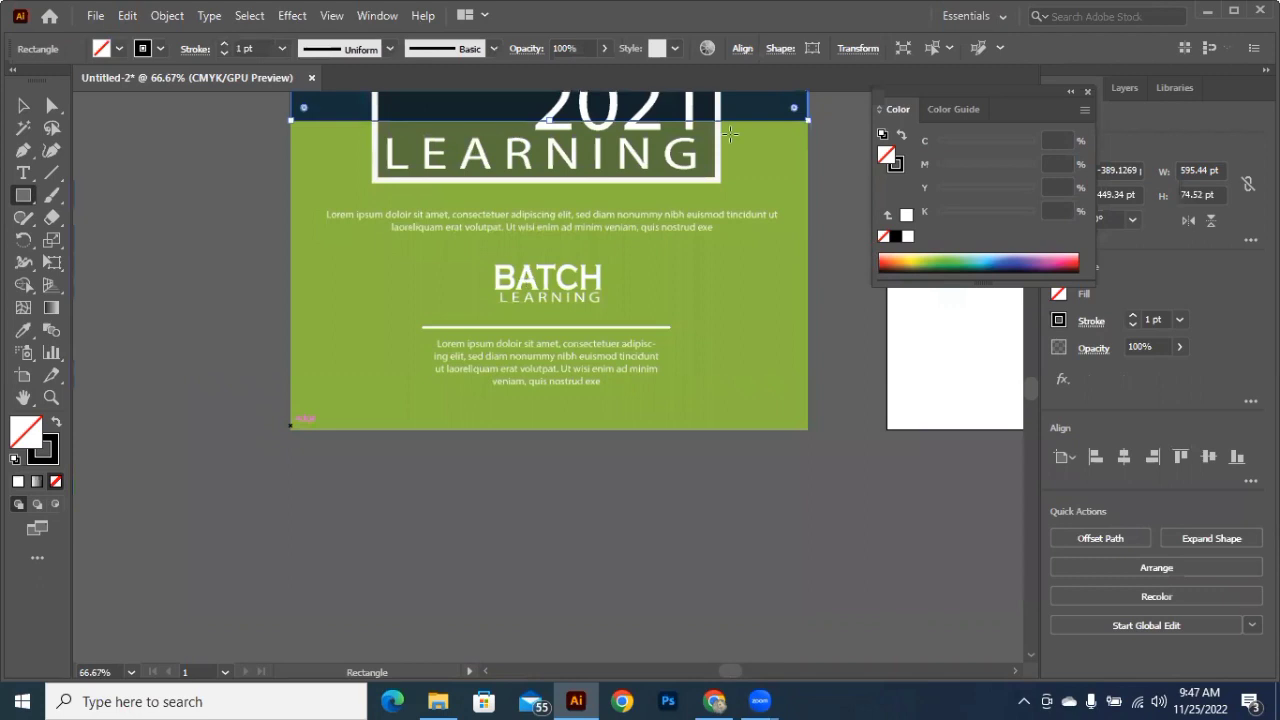
{"action": "left_click_drag", "start_coordinate": [291, 428], "coordinate": [808, 118]}
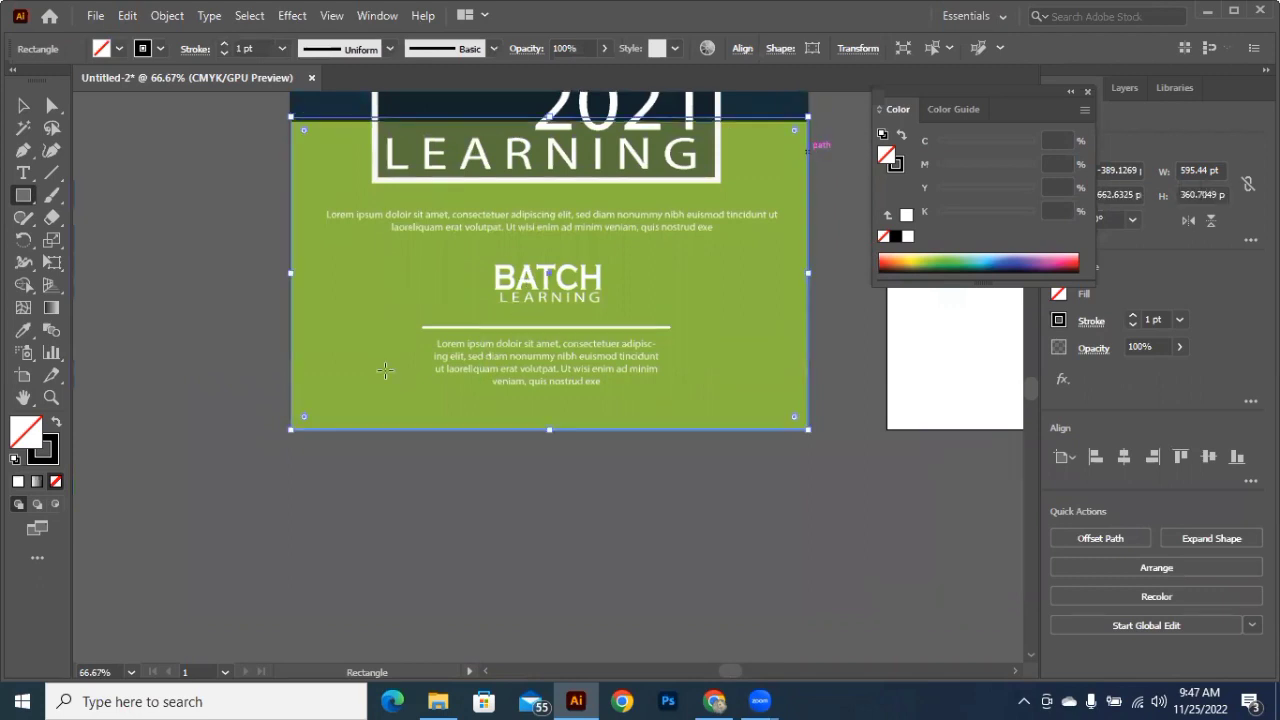
Step: Draw an unfilled rectangle about 402 by 249 pt along the white frame around the BATCH 2021 LEARNING title
{"action": "scroll", "coordinate": [363, 168], "scroll_direction": "up", "scroll_amount": 3}
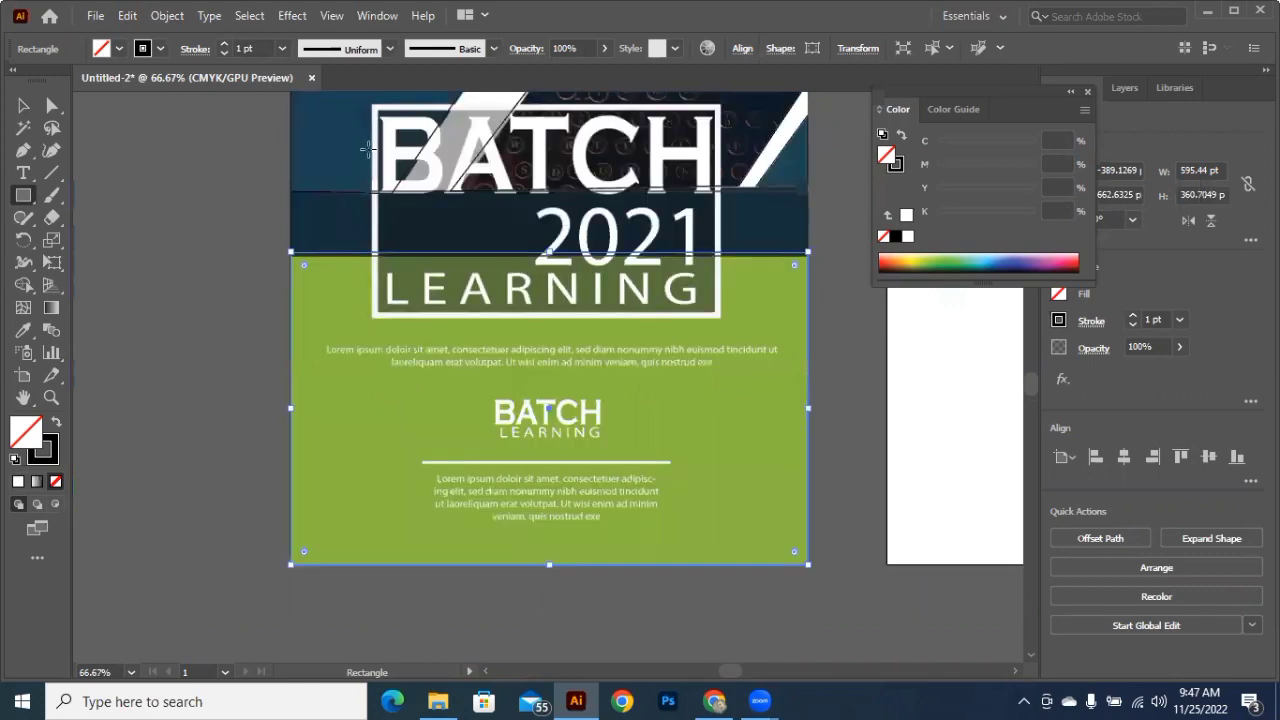
{"action": "scroll", "coordinate": [363, 168], "scroll_direction": "up", "scroll_amount": 1}
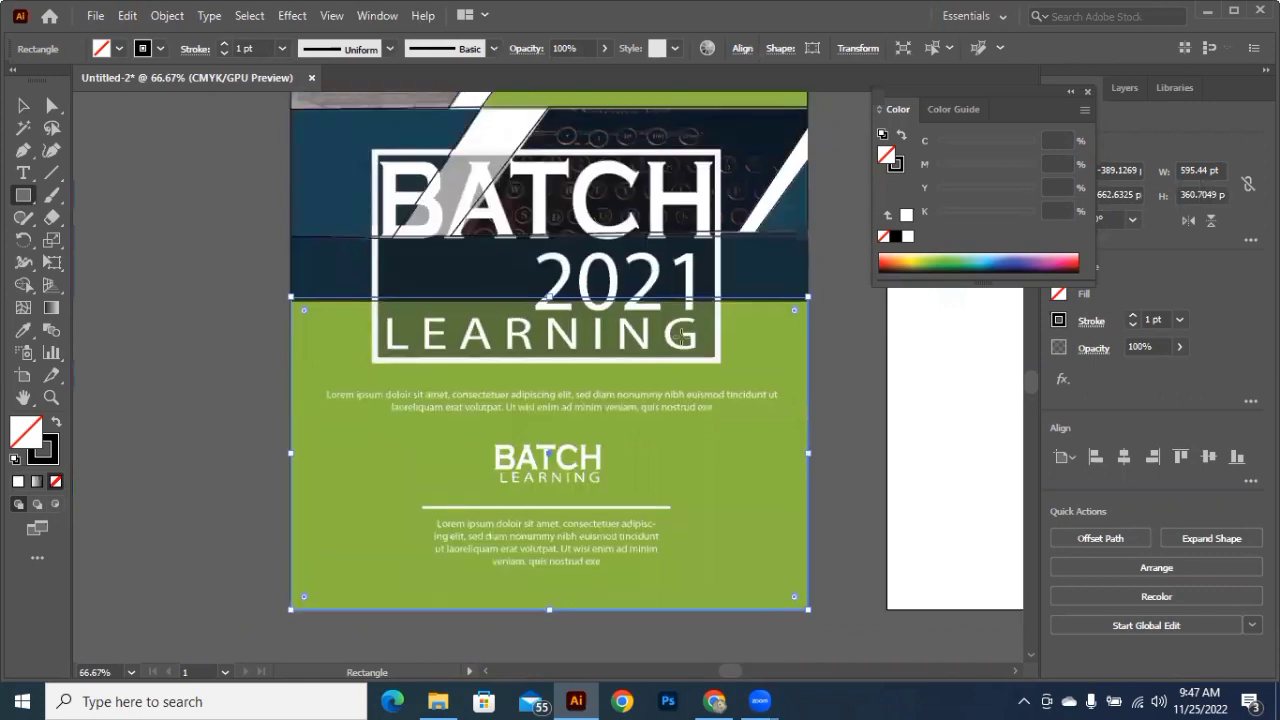
{"action": "left_click_drag", "start_coordinate": [681, 337], "coordinate": [721, 364]}
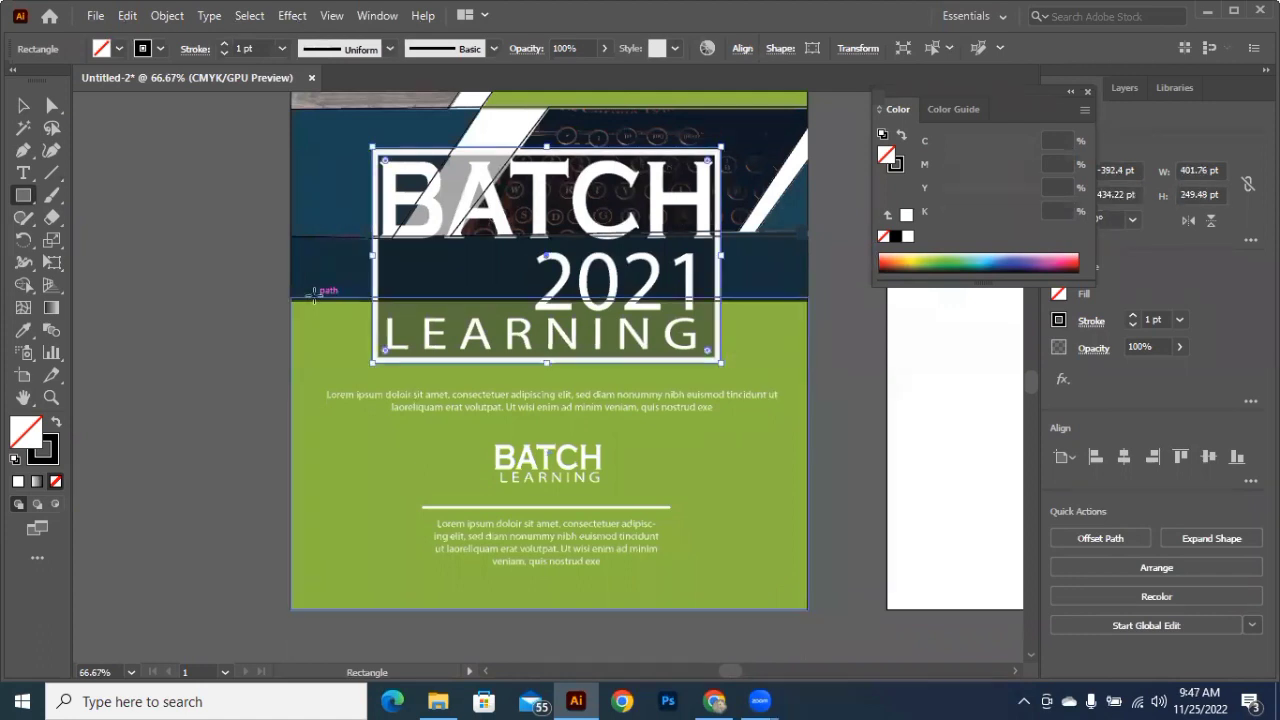
Step: Select all the traced outlines, move them from the green flyer onto the blank artboard, and deselect them
{"action": "key", "text": "v"}
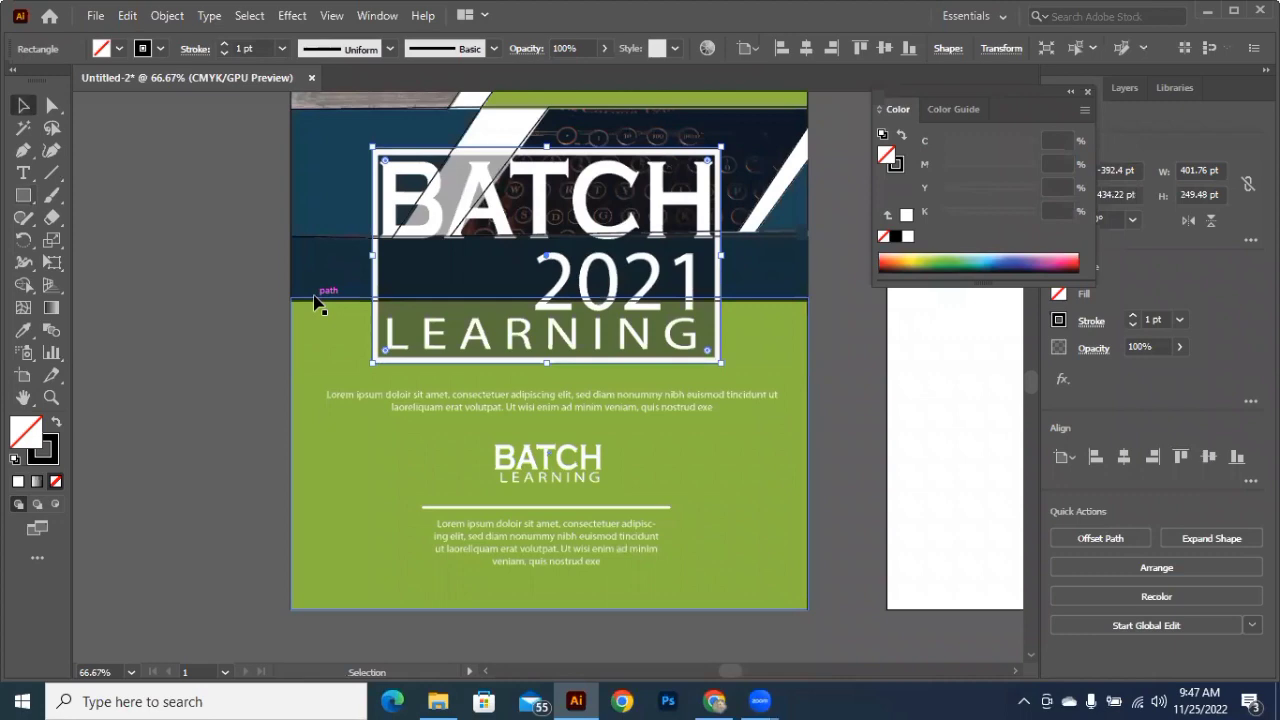
{"action": "scroll", "coordinate": [313, 305], "scroll_direction": "down", "scroll_amount": 1}
{"action": "scroll", "coordinate": [272, 280], "scroll_direction": "down", "scroll_amount": 1}
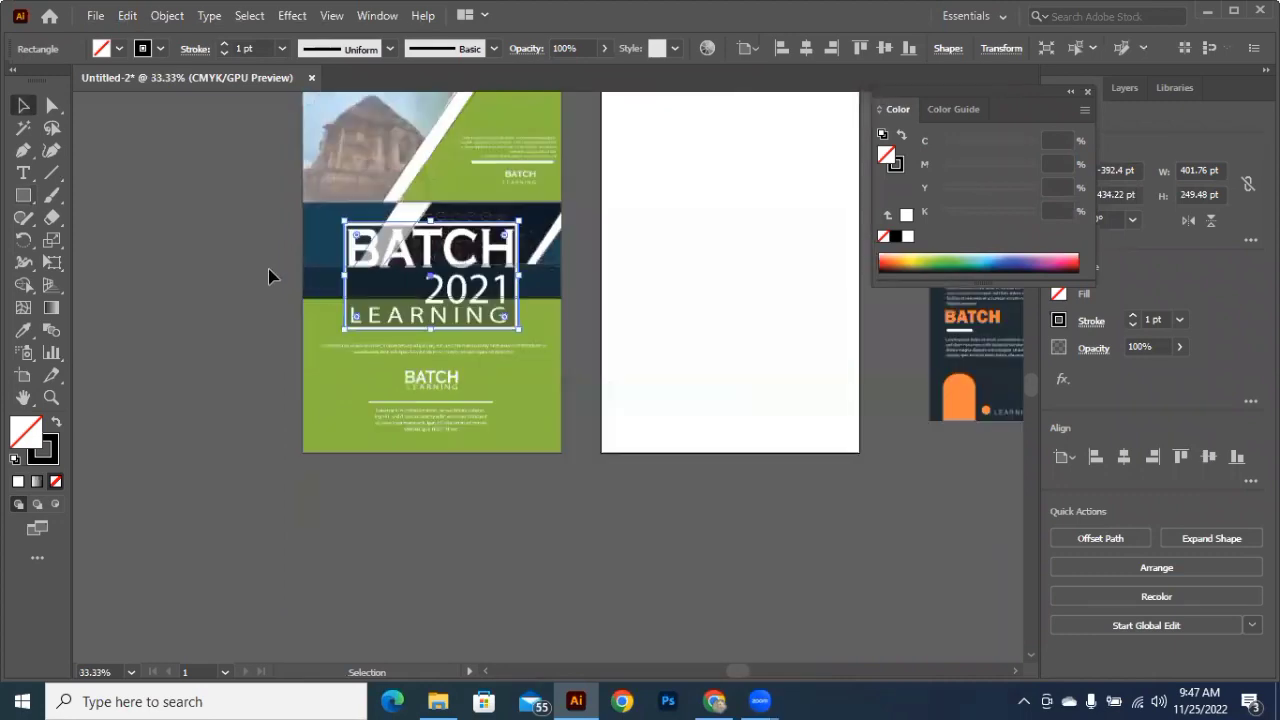
{"action": "scroll", "coordinate": [264, 128], "scroll_direction": "up", "scroll_amount": 1}
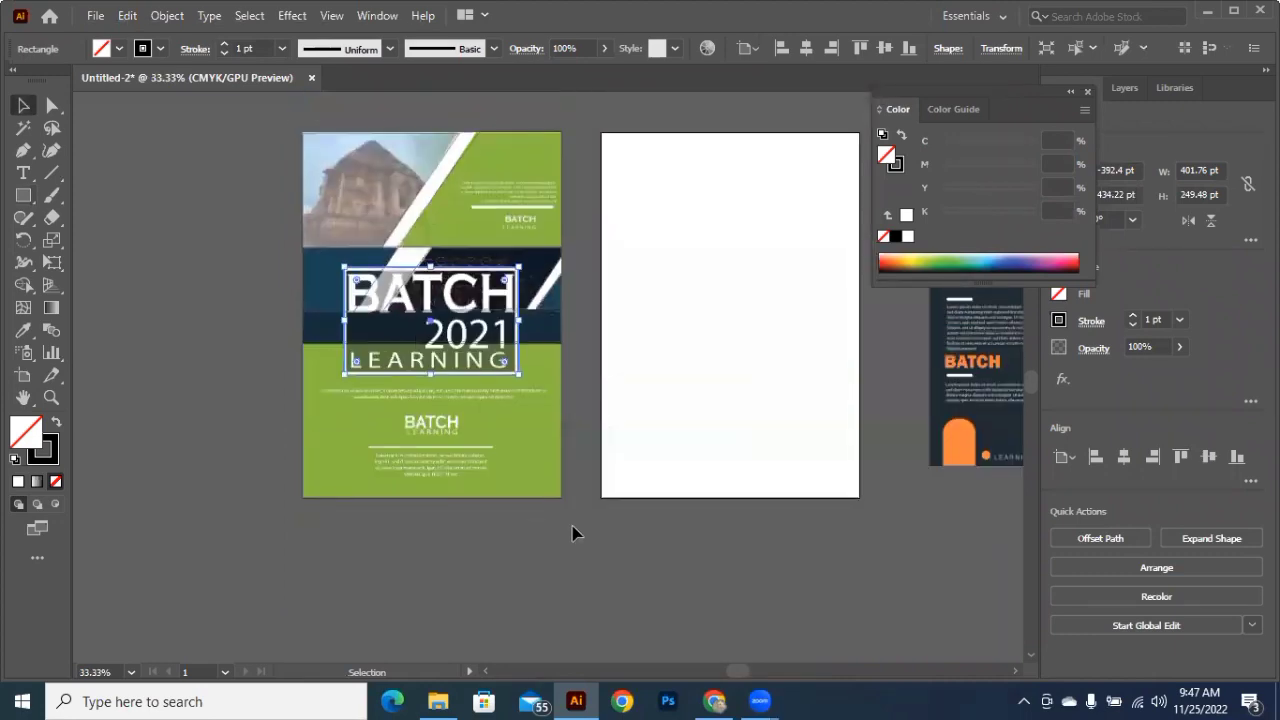
{"action": "left_click", "coordinate": [431, 322]}
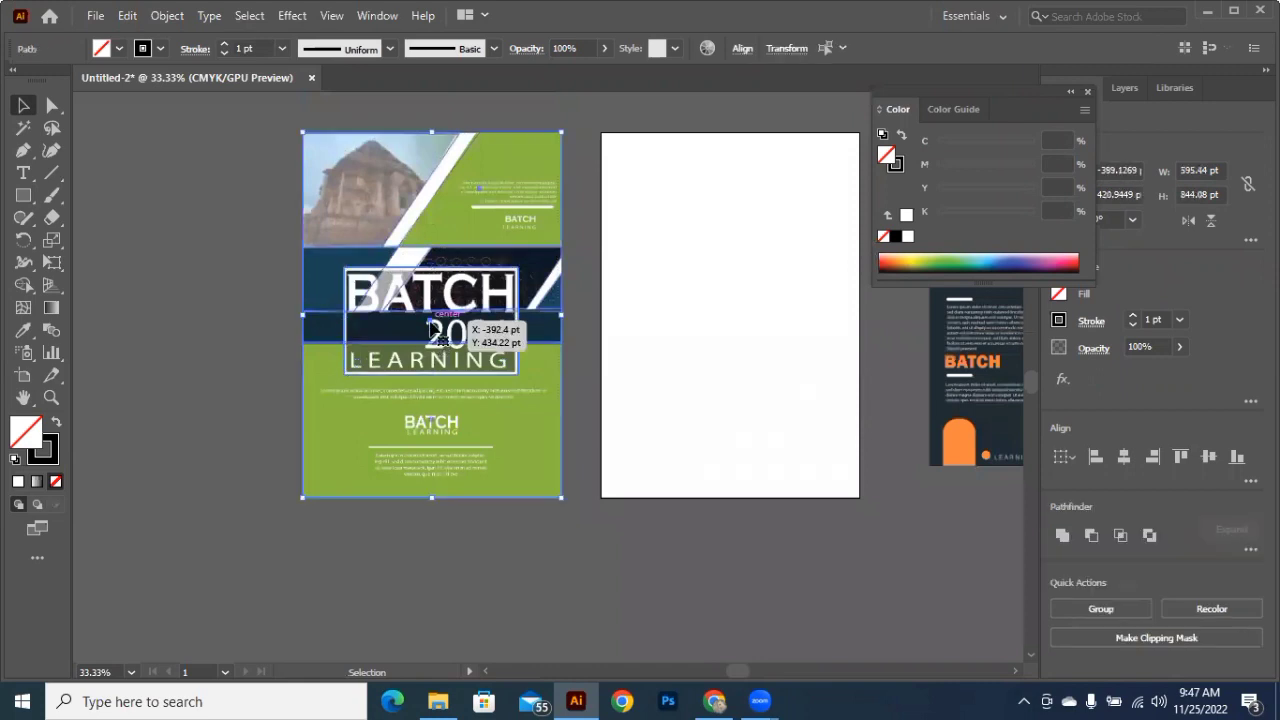
{"action": "left_click_drag", "start_coordinate": [431, 322], "coordinate": [586, 416]}
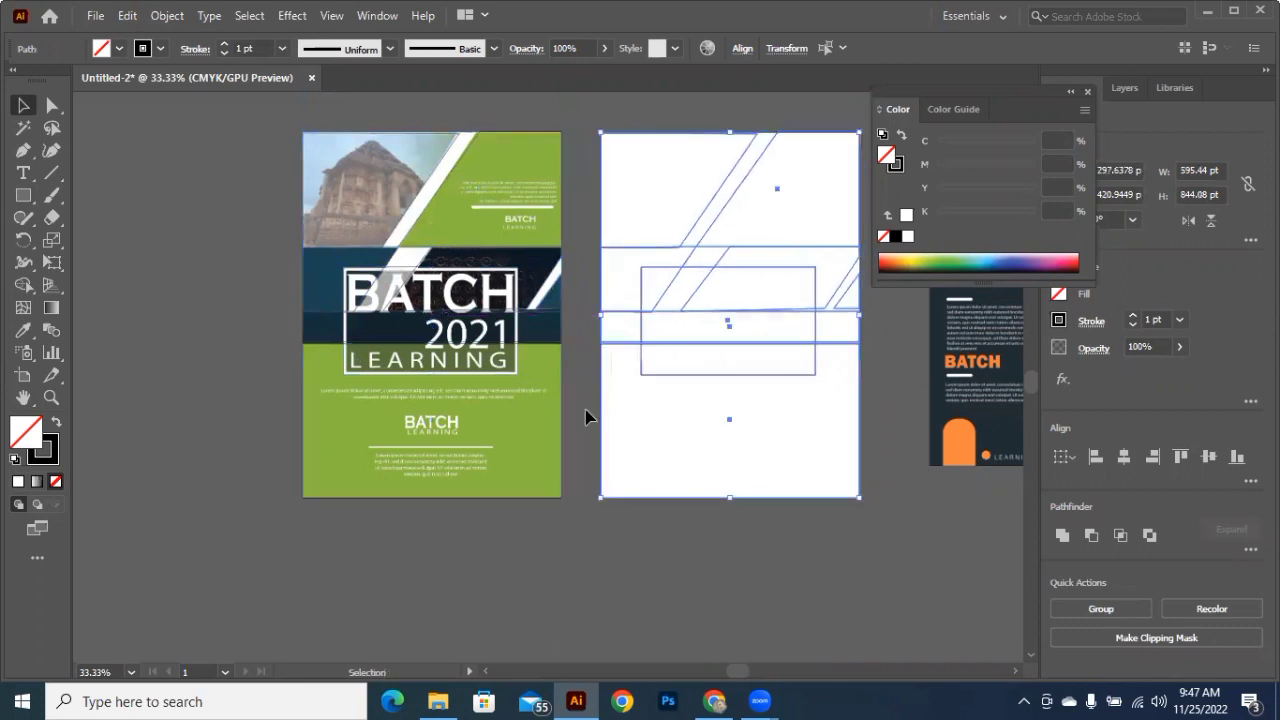
{"action": "left_click", "coordinate": [743, 420]}
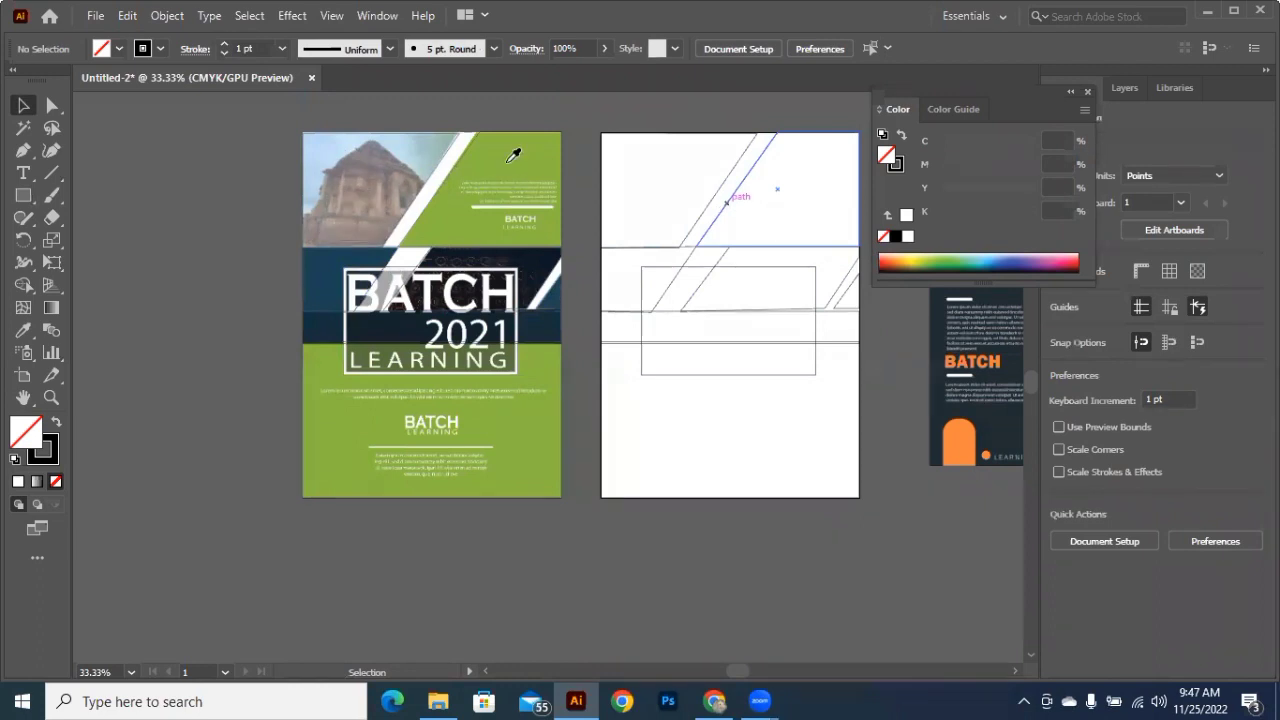
Step: Fill the upper slanted shape on the artboard with the flyer's green, sampled with the Eyedropper
{"action": "key", "text": "i"}
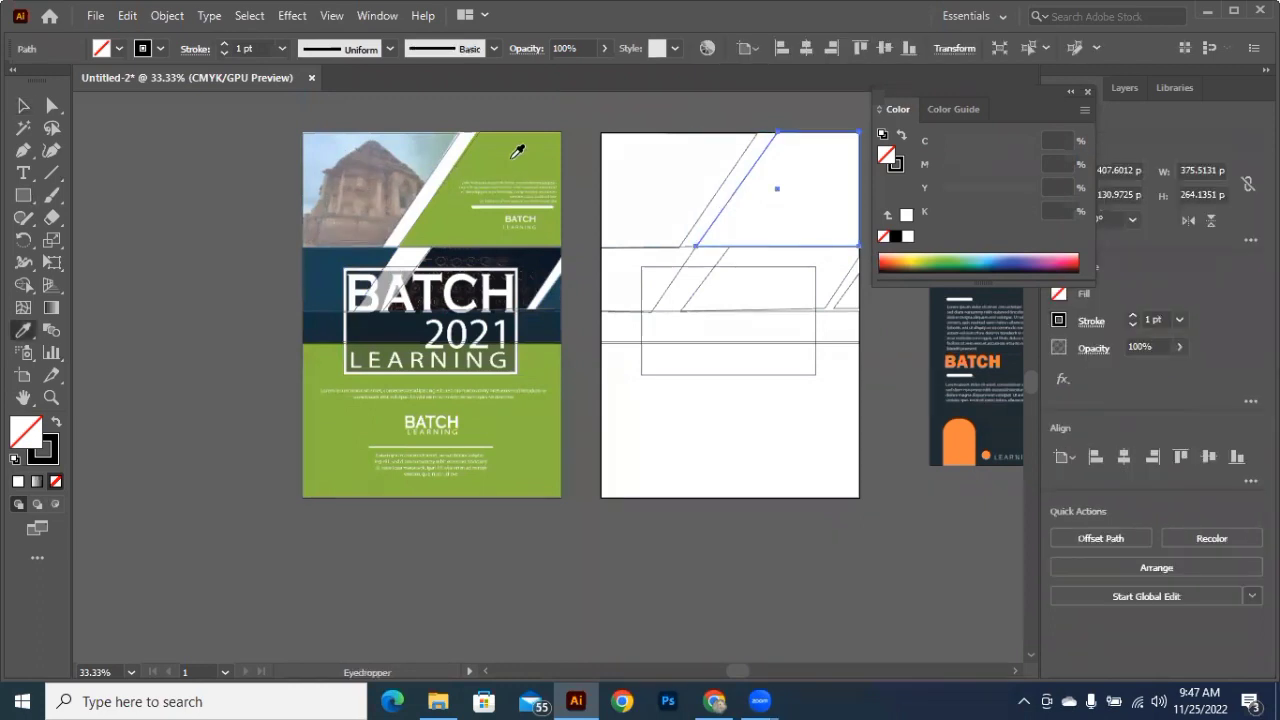
{"action": "left_click", "coordinate": [516, 153]}
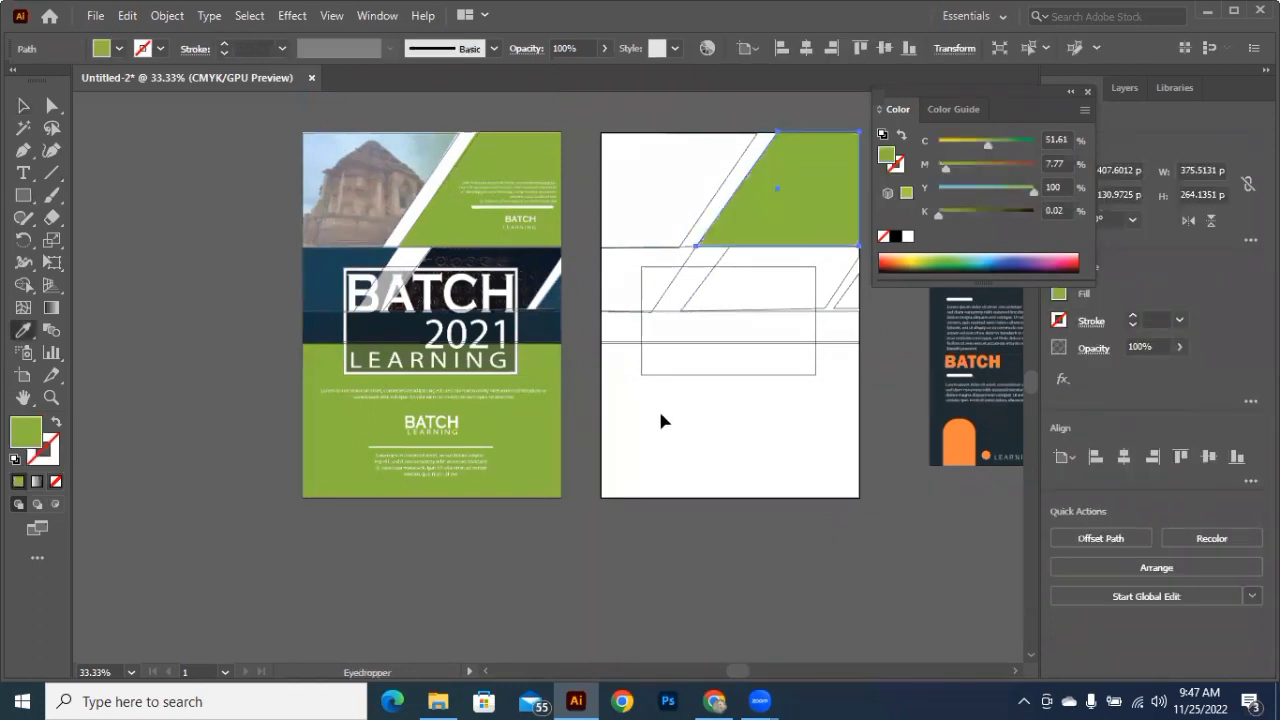
{"action": "key", "text": "v"}
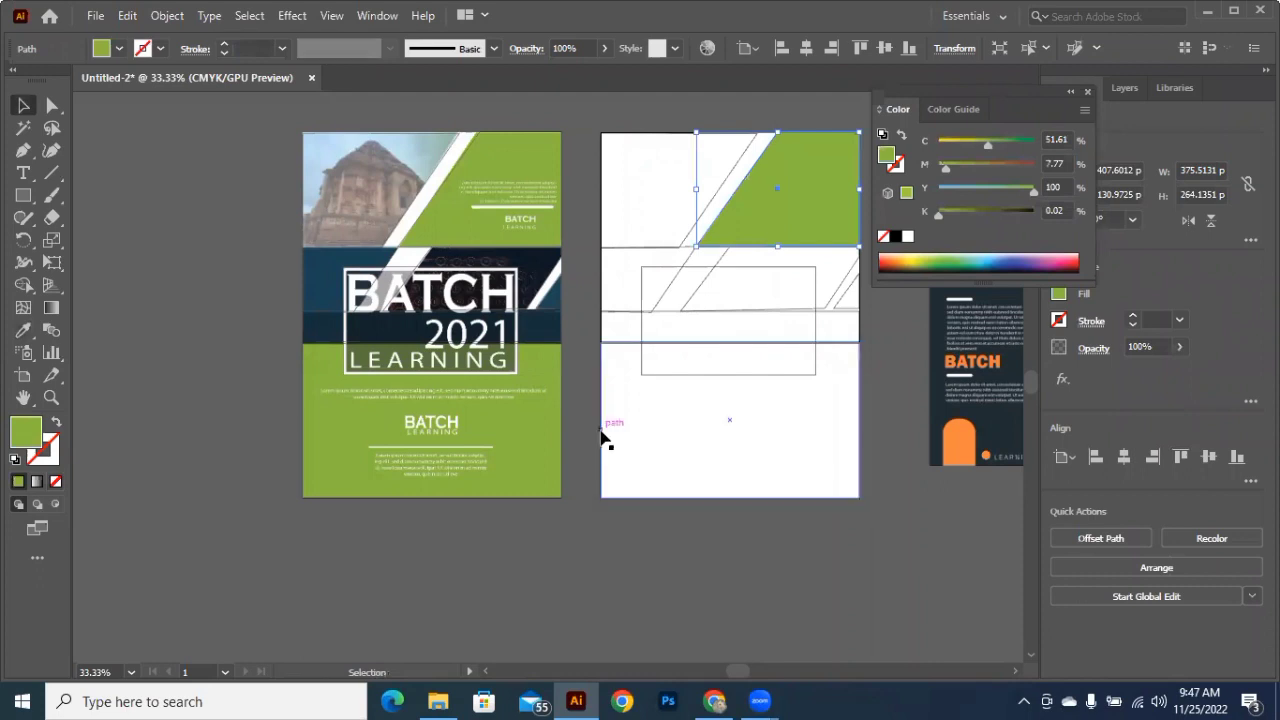
Step: Fill the large lower rectangle with the green sampled from the upper slanted shape and deselect it
{"action": "left_click", "coordinate": [634, 350]}
{"action": "key", "text": "i"}
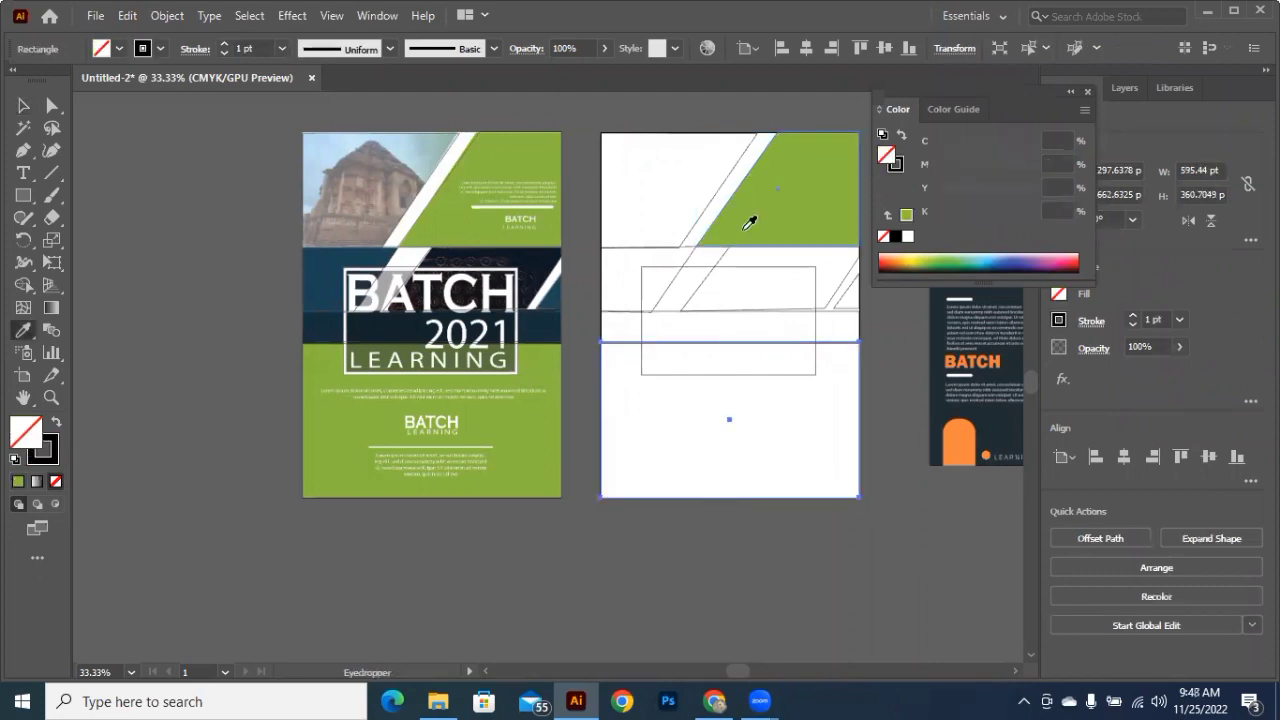
{"action": "left_click", "coordinate": [749, 222]}
{"action": "key", "text": "v"}
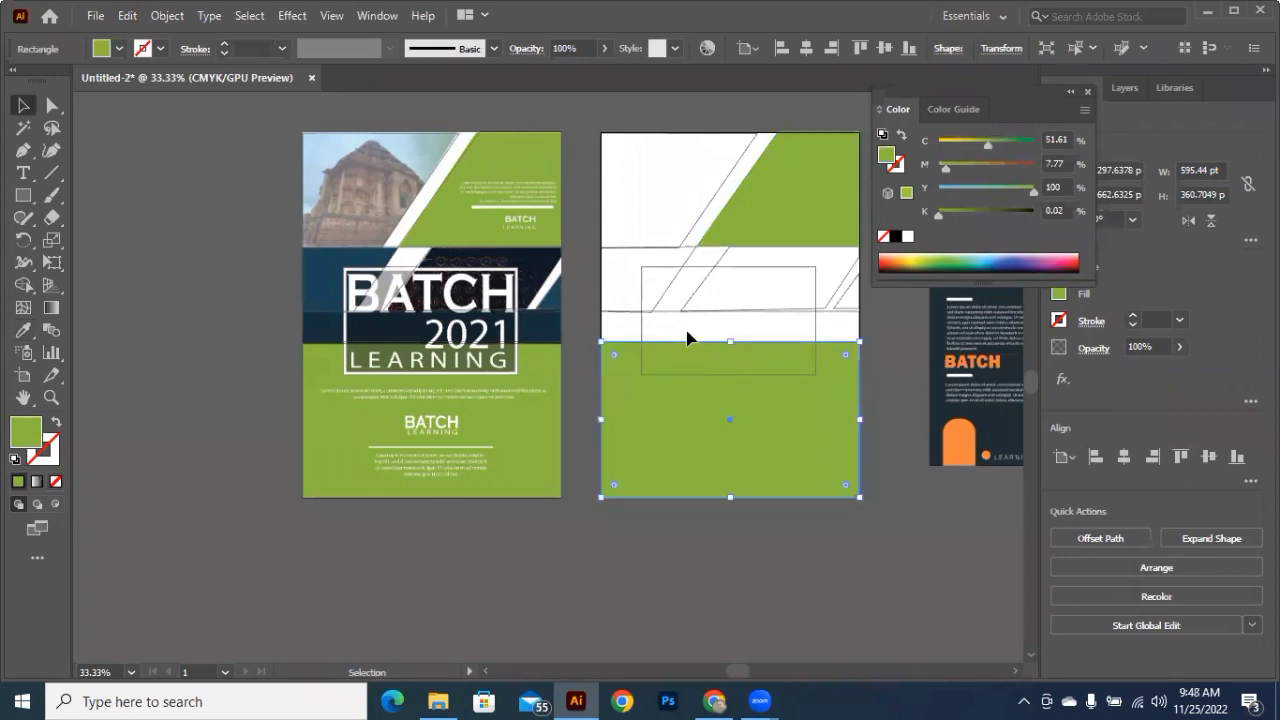
{"action": "left_click", "coordinate": [681, 339]}
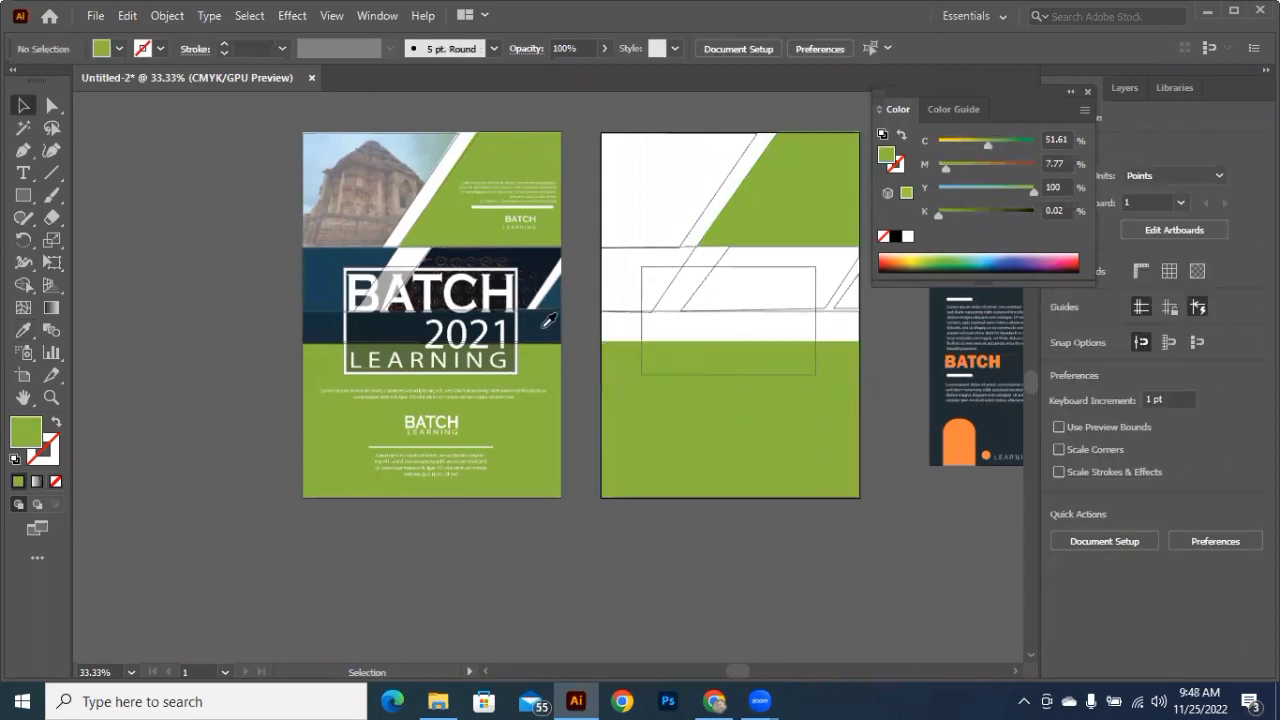
Step: Fill the narrow horizontal band above the lower green rectangle with the flyer's dark navy, sampled with the Eyedropper
{"action": "left_click", "coordinate": [601, 327]}
{"action": "key", "text": "i"}
{"action": "left_click", "coordinate": [546, 323]}
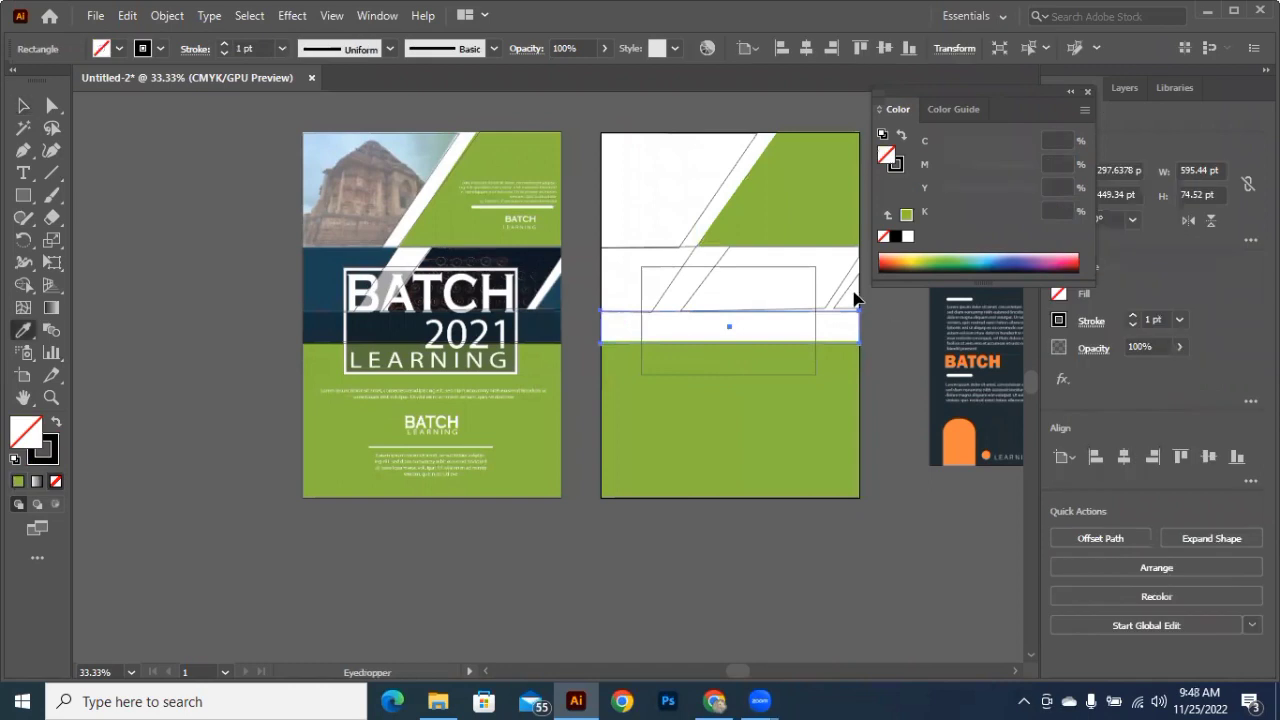
Step: Fill the left slanted shape and the small right triangle above the navy band with the flyer's dark blue, sampled with the Eyedropper
{"action": "key", "text": "v"}
{"action": "left_click", "coordinate": [667, 288]}
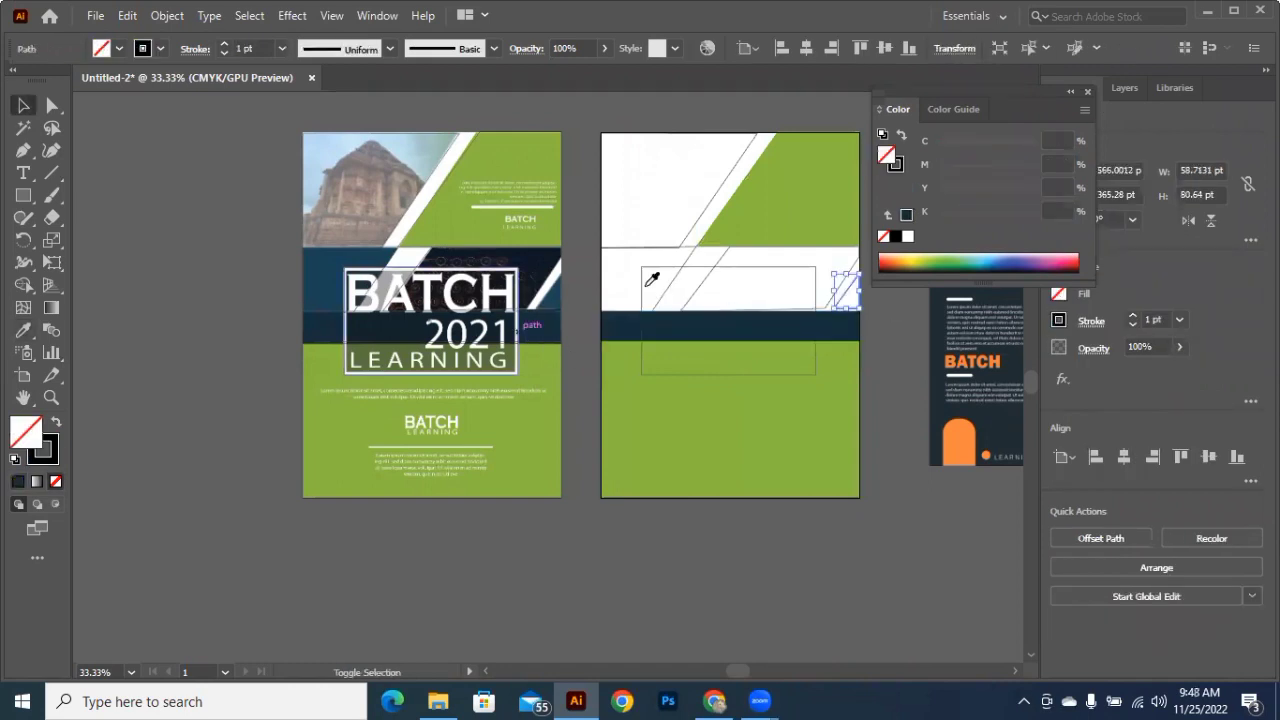
{"action": "left_click", "coordinate": [648, 290], "text": "shift"}
{"action": "key", "text": "i"}
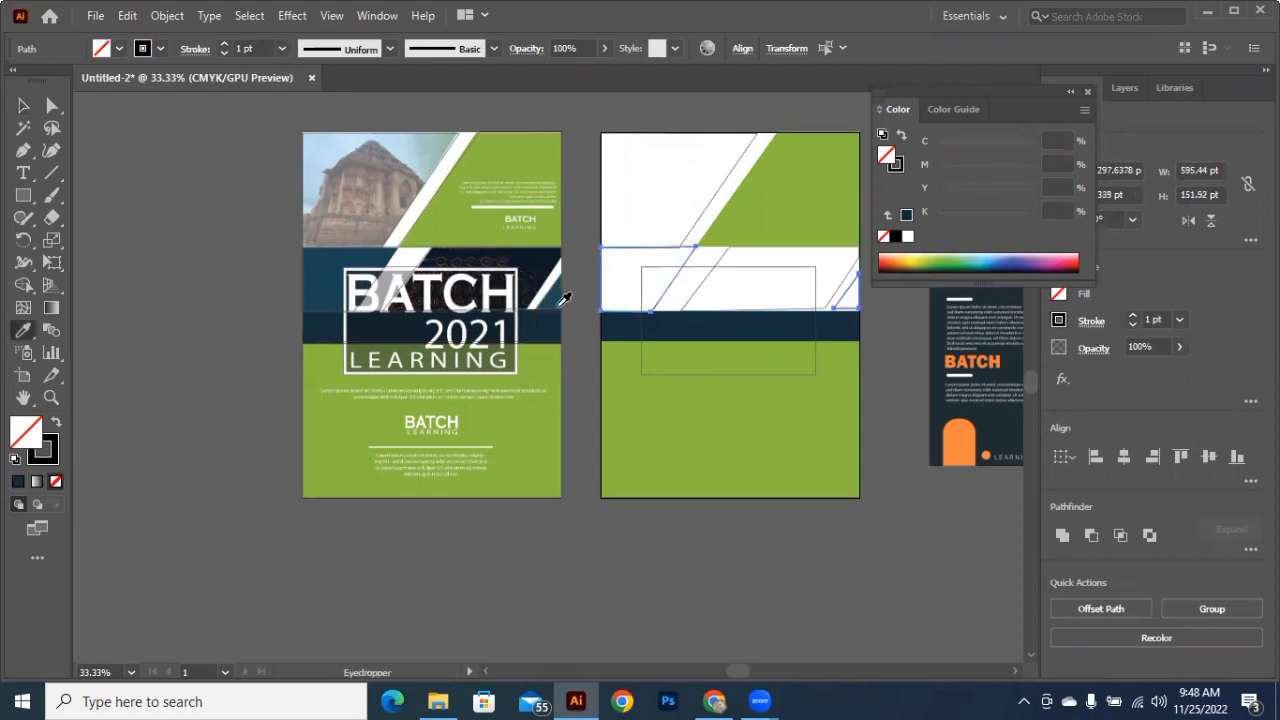
{"action": "left_click", "coordinate": [760, 334]}
{"action": "key", "text": "v"}
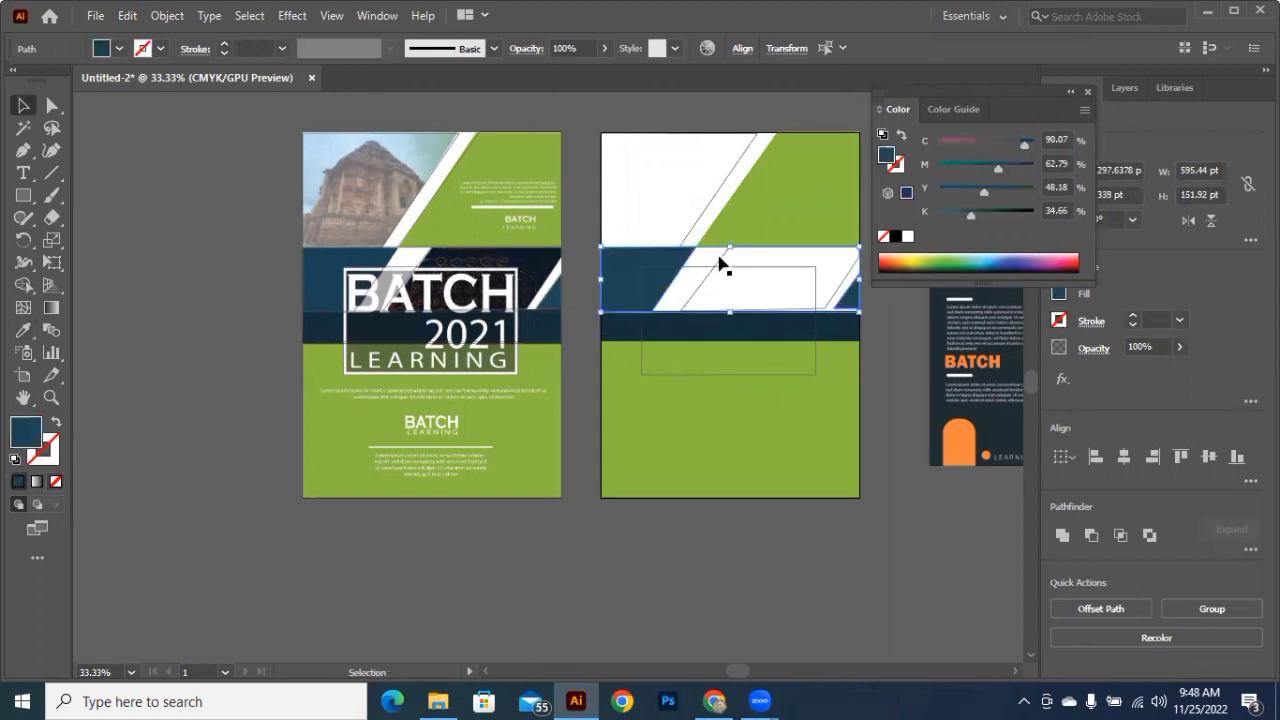
Step: Fill the upper-left photo shape and the middle parallelogram with the grey-brown sampled from the temple photo, and deselect them
{"action": "left_click", "coordinate": [697, 240]}
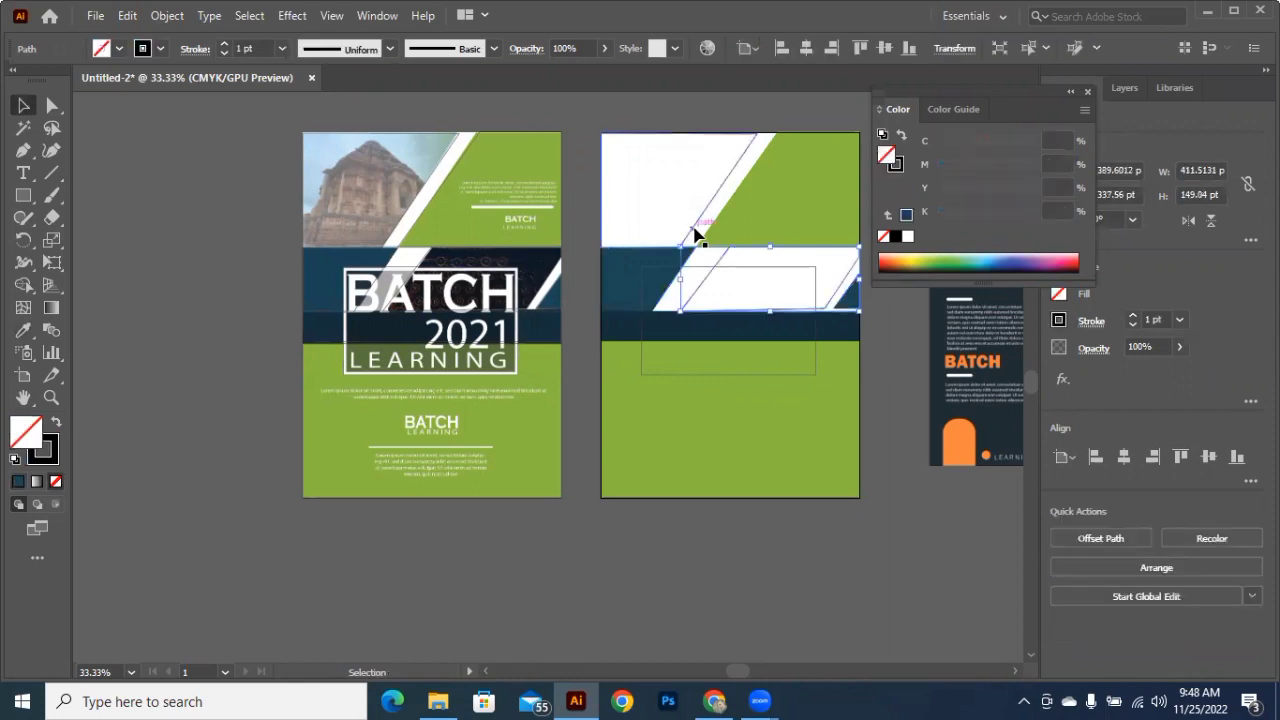
{"action": "left_click", "coordinate": [640, 274], "text": "shift"}
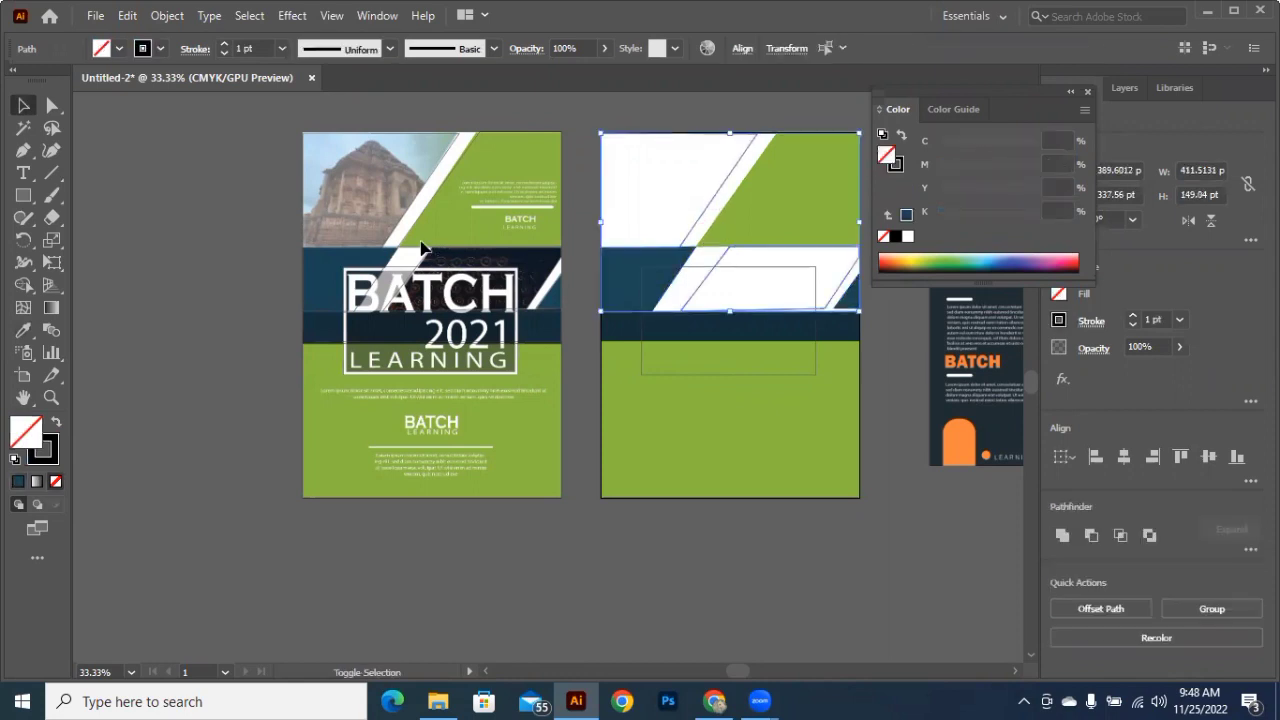
{"action": "key", "text": "i"}
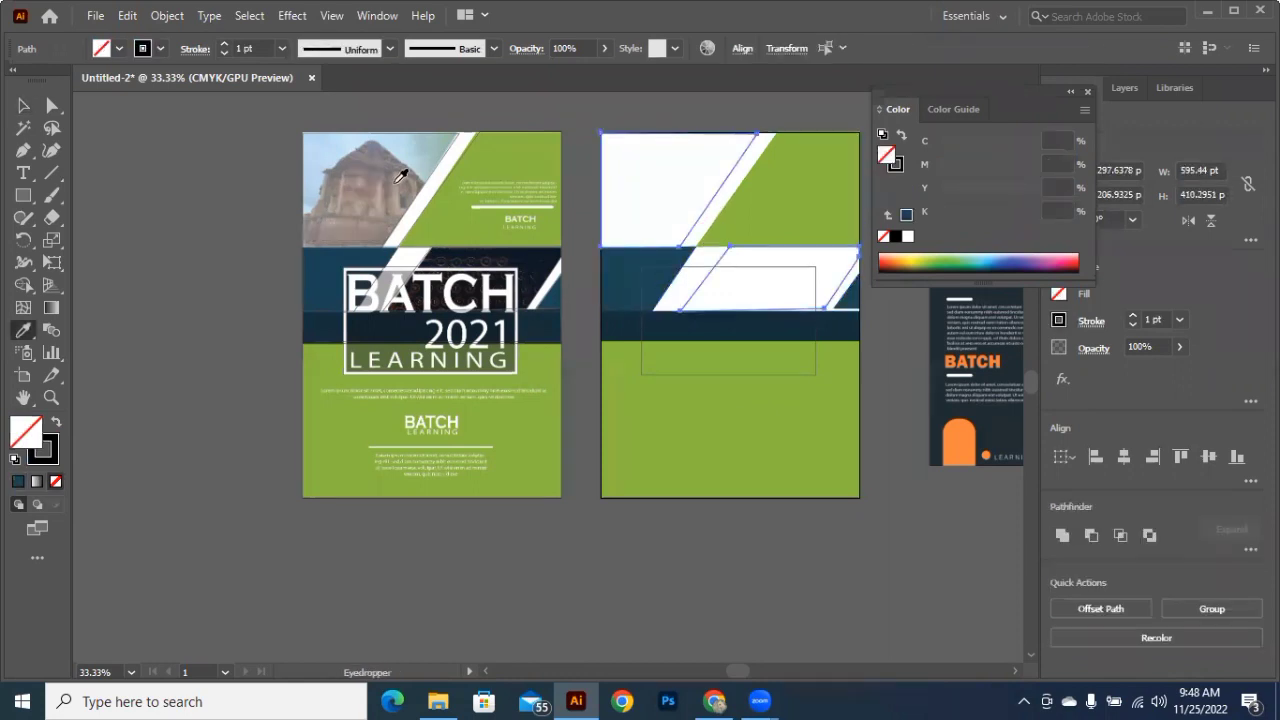
{"action": "left_click", "coordinate": [400, 175]}
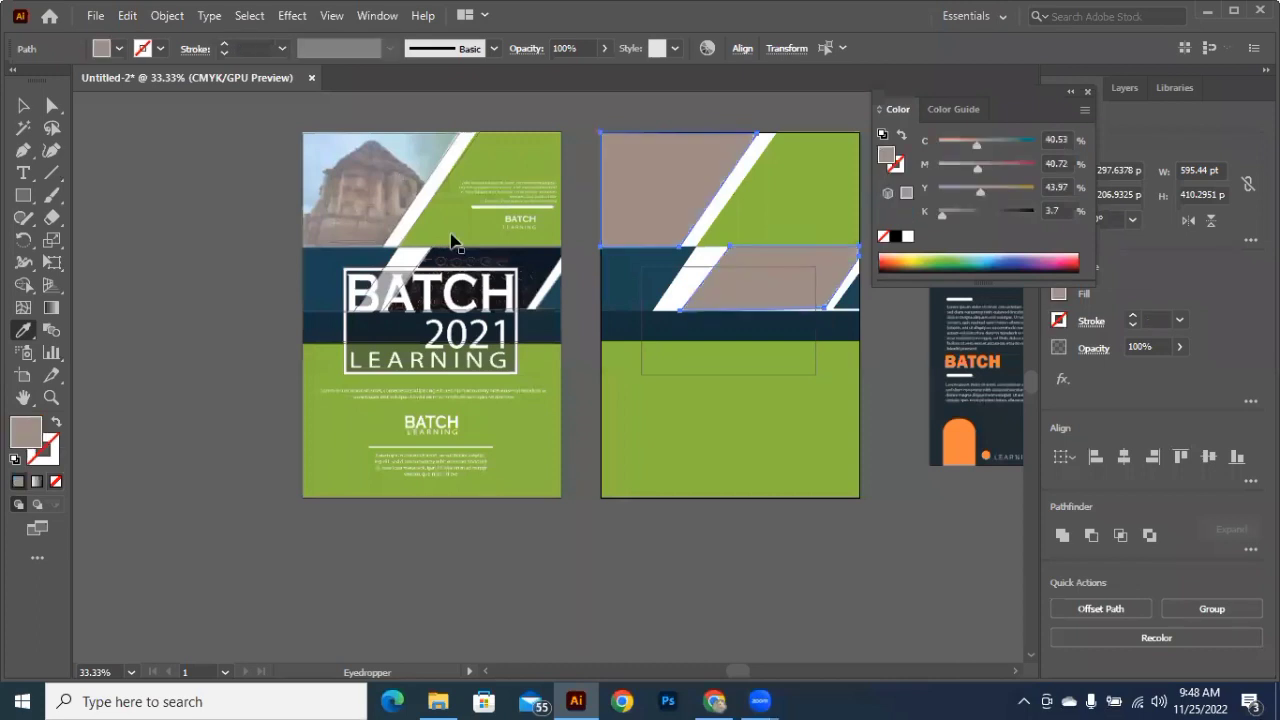
{"action": "key", "text": "v"}
{"action": "key", "text": "ctrl+shift+a"}
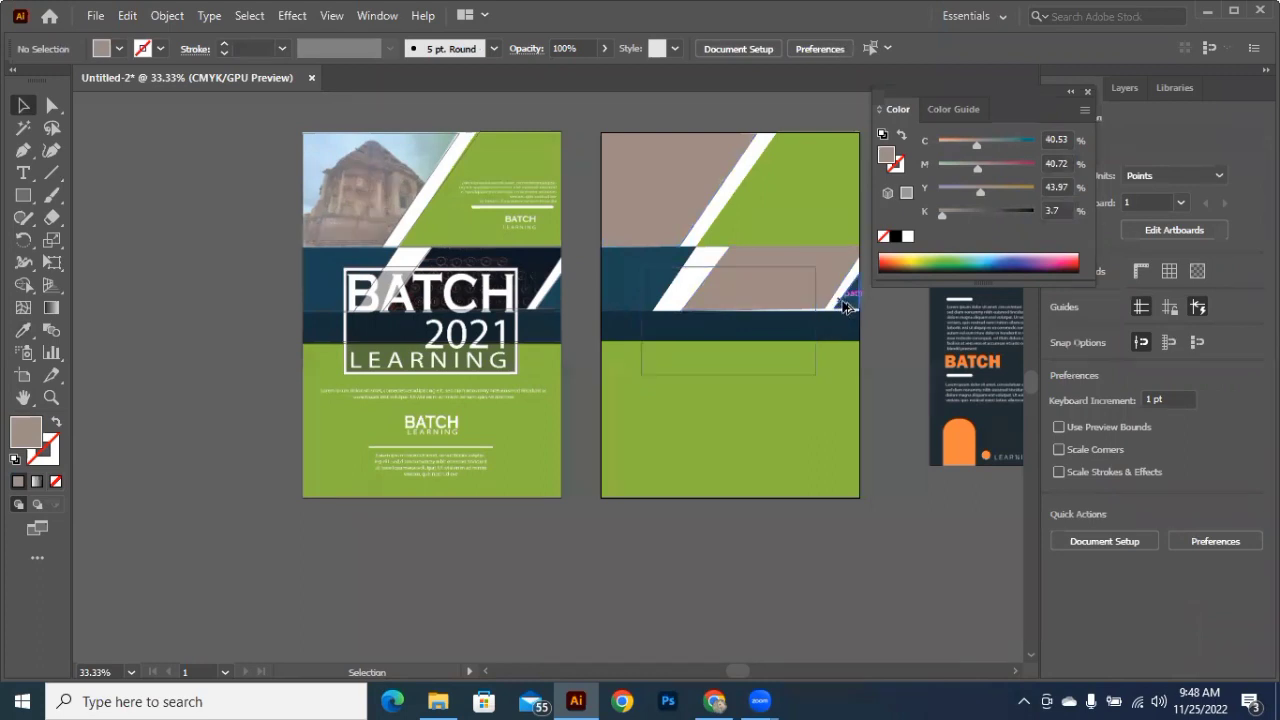
Step: Stretch the small blue triangle's lower edge down to meet the top of the navy band
{"action": "left_click", "coordinate": [845, 307]}
{"action": "scroll", "coordinate": [845, 307], "scroll_direction": "up", "scroll_amount": 4}
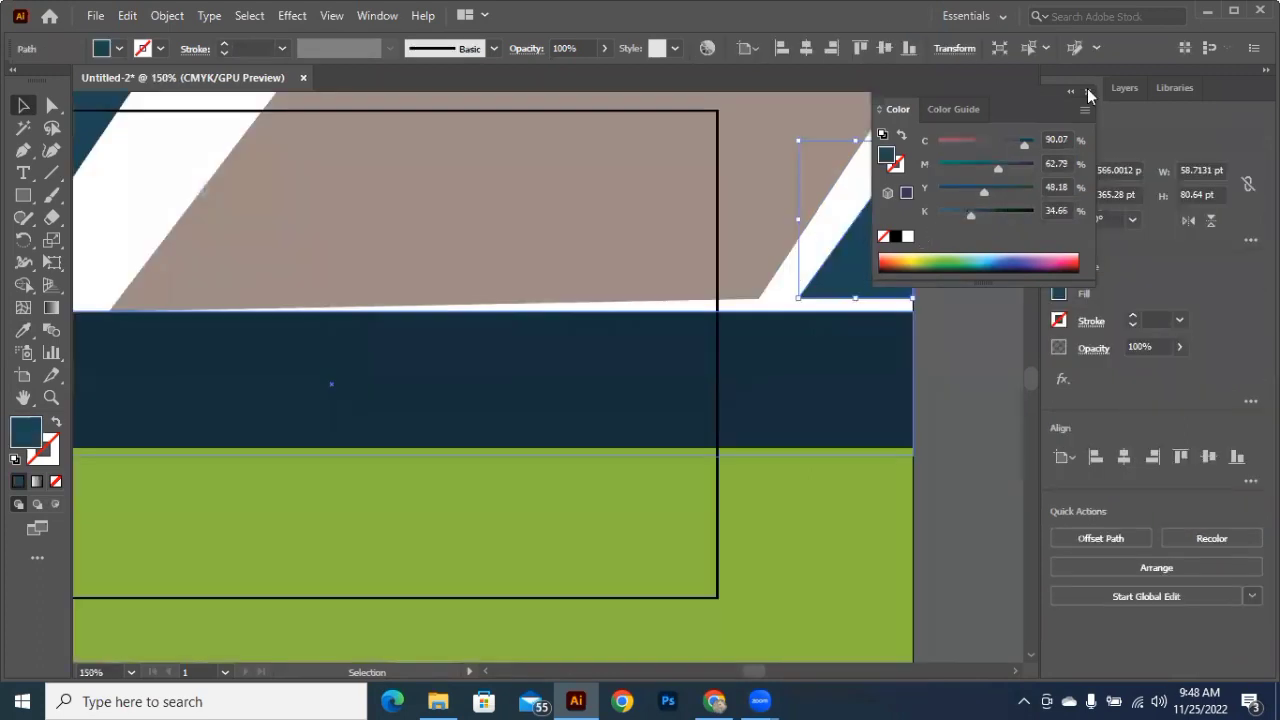
{"action": "left_click", "coordinate": [855, 300]}
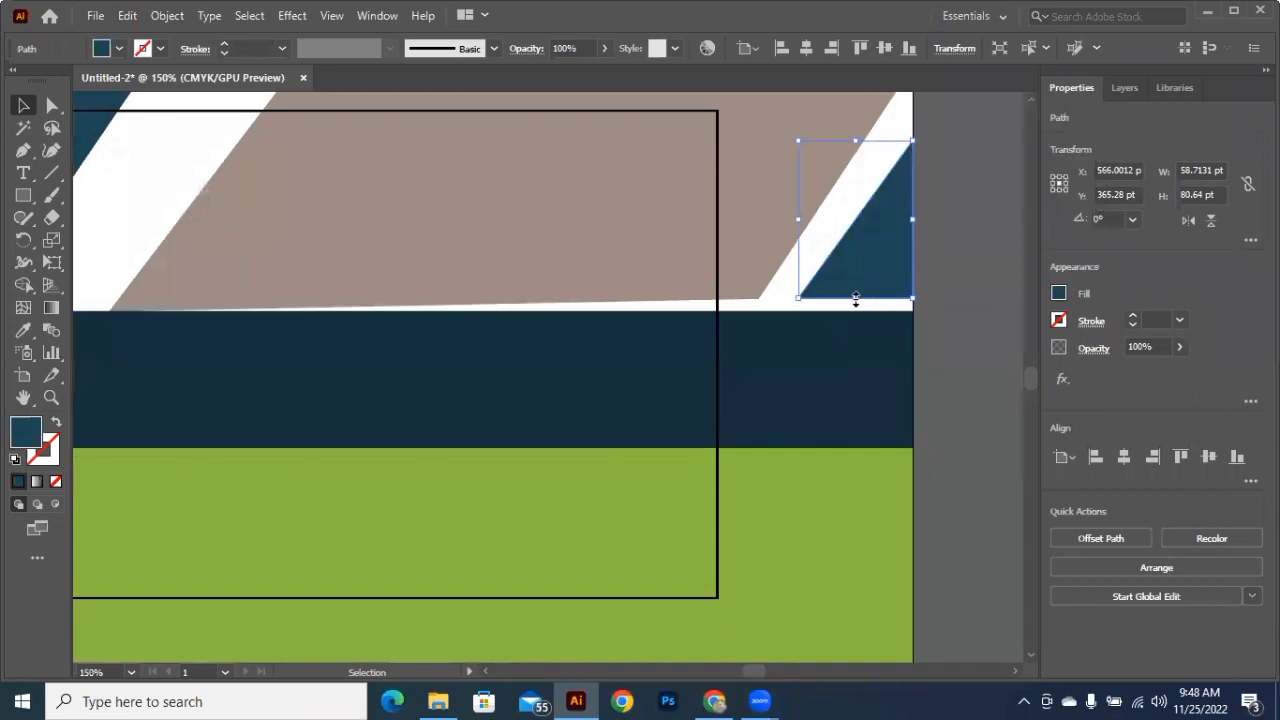
{"action": "left_click_drag", "start_coordinate": [855, 300], "coordinate": [720, 309]}
Step: Move the grey-brown parallelogram's lower-right anchor point down onto the top edge of the navy band, and deselect the shape
{"action": "left_click", "coordinate": [752, 300]}
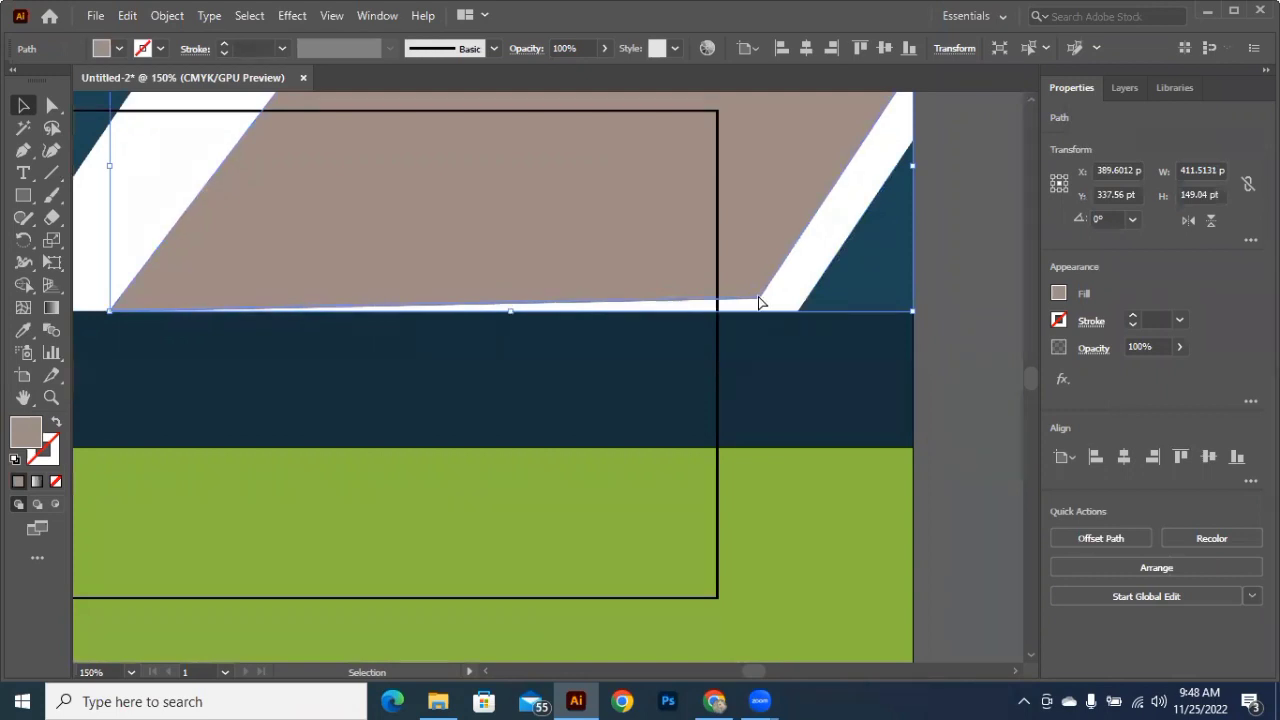
{"action": "key", "text": "a"}
{"action": "left_click", "coordinate": [757, 300]}
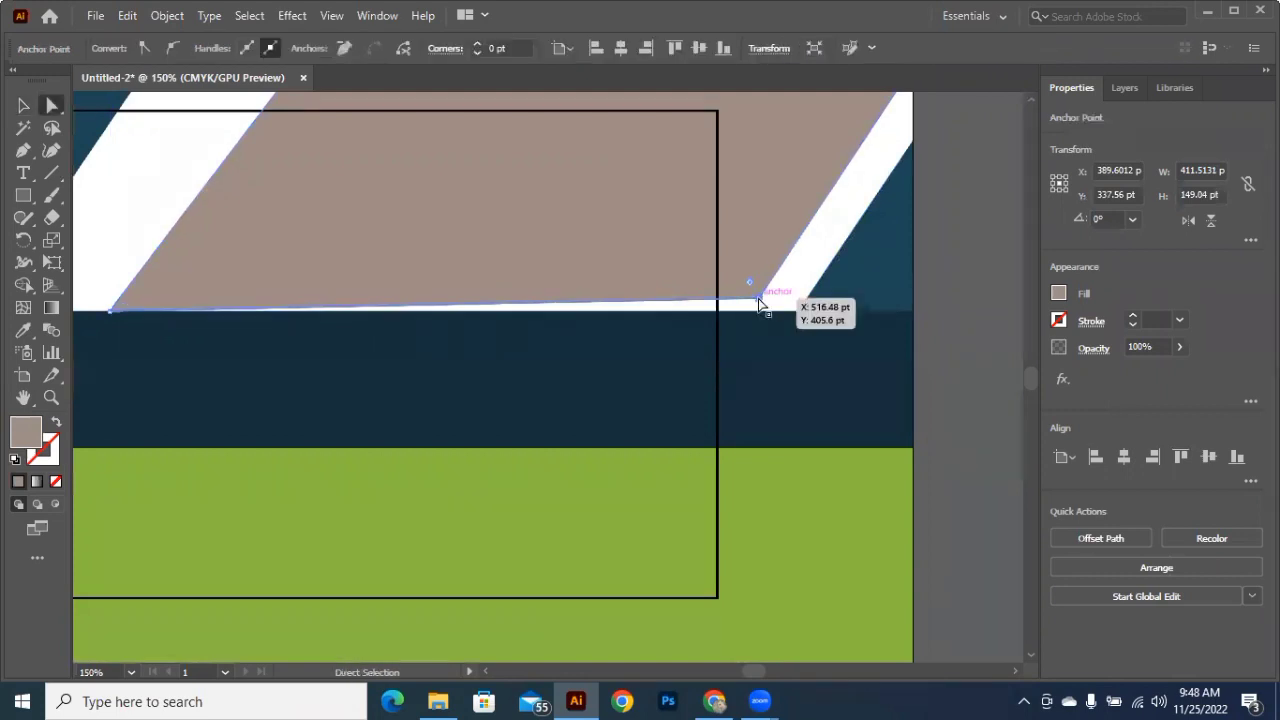
{"action": "left_click_drag", "start_coordinate": [758, 307], "coordinate": [759, 318]}
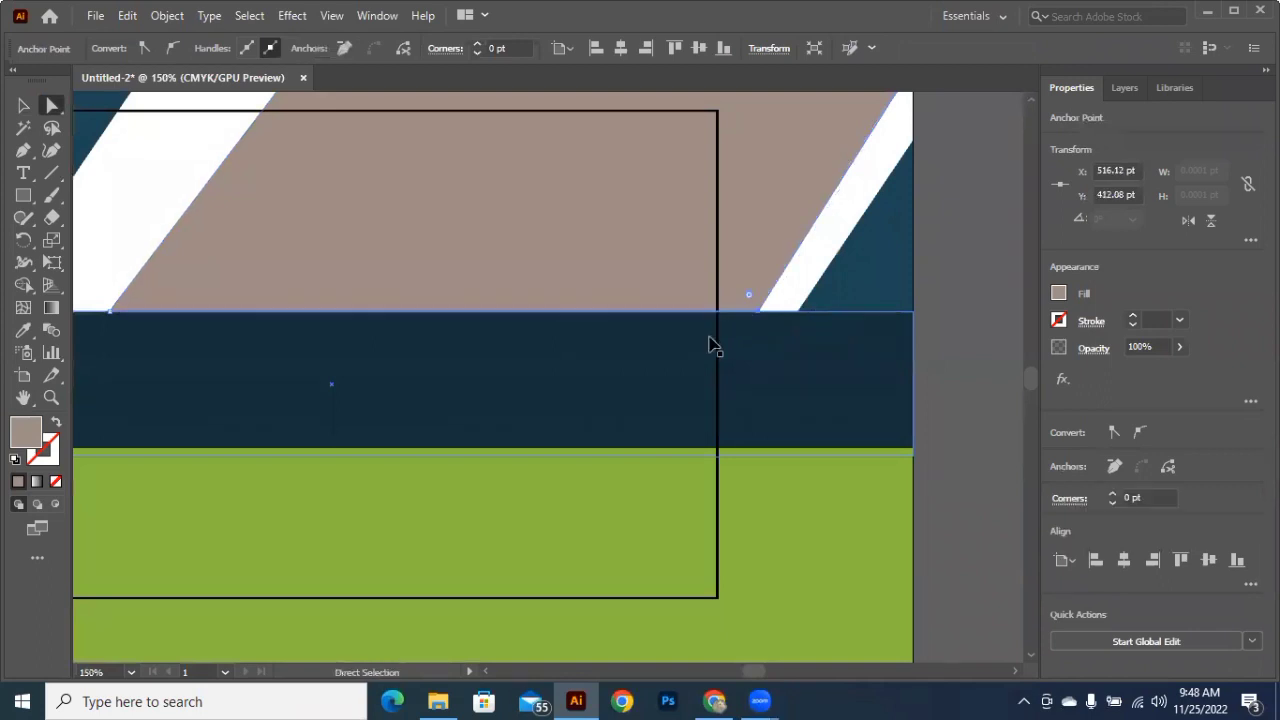
{"action": "scroll", "coordinate": [646, 331], "scroll_direction": "up", "scroll_amount": 3}
{"action": "key", "text": "v"}
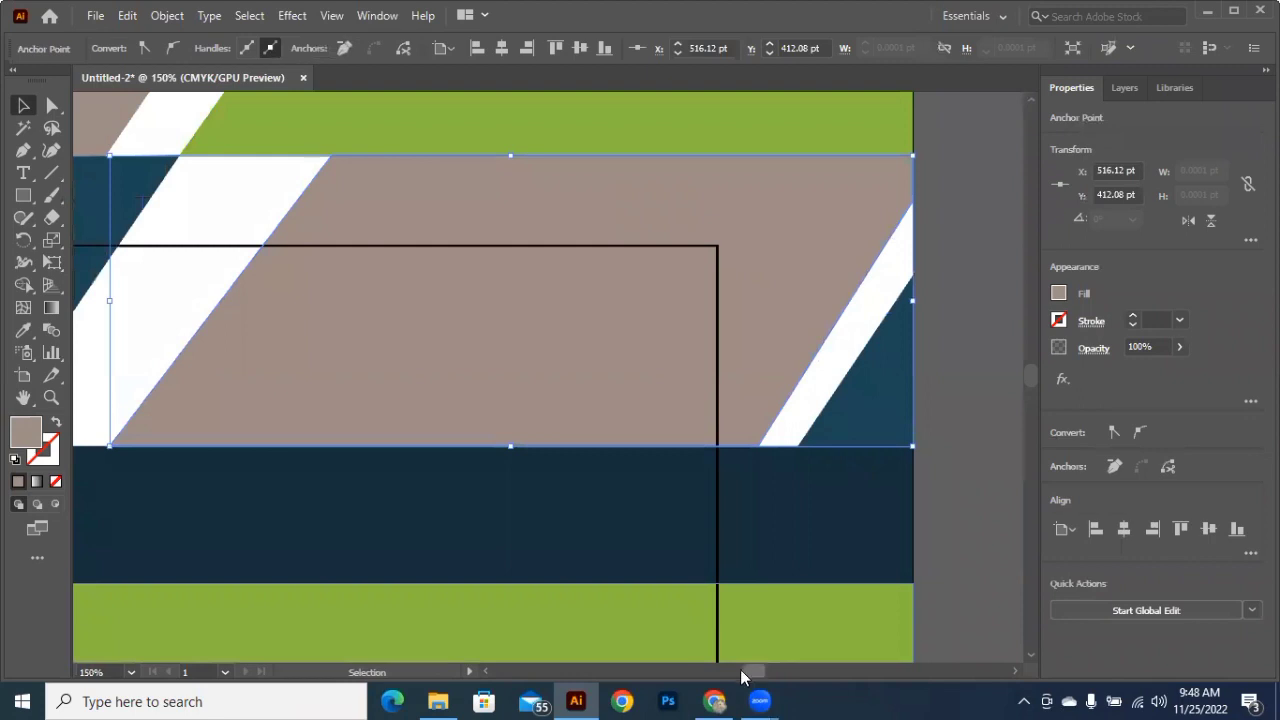
{"action": "scroll", "coordinate": [620, 390], "scroll_direction": "left", "scroll_amount": 5}
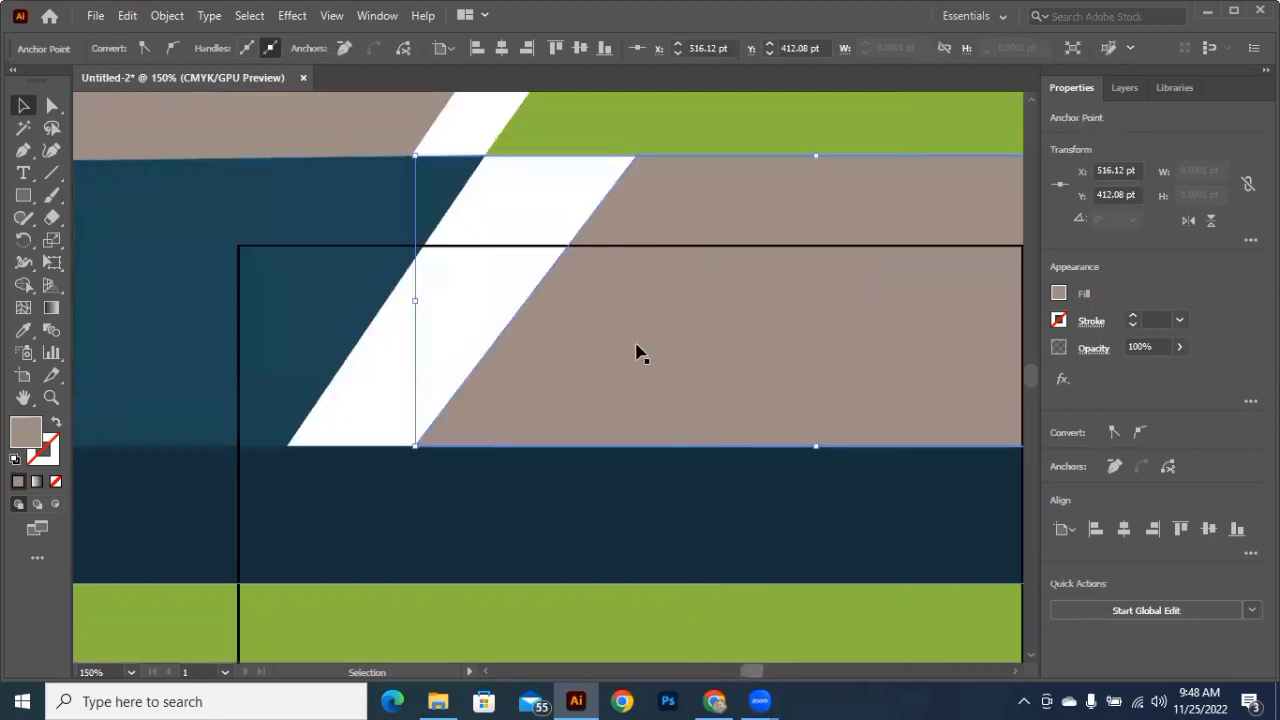
{"action": "scroll", "coordinate": [640, 355], "scroll_direction": "down", "scroll_amount": 2}
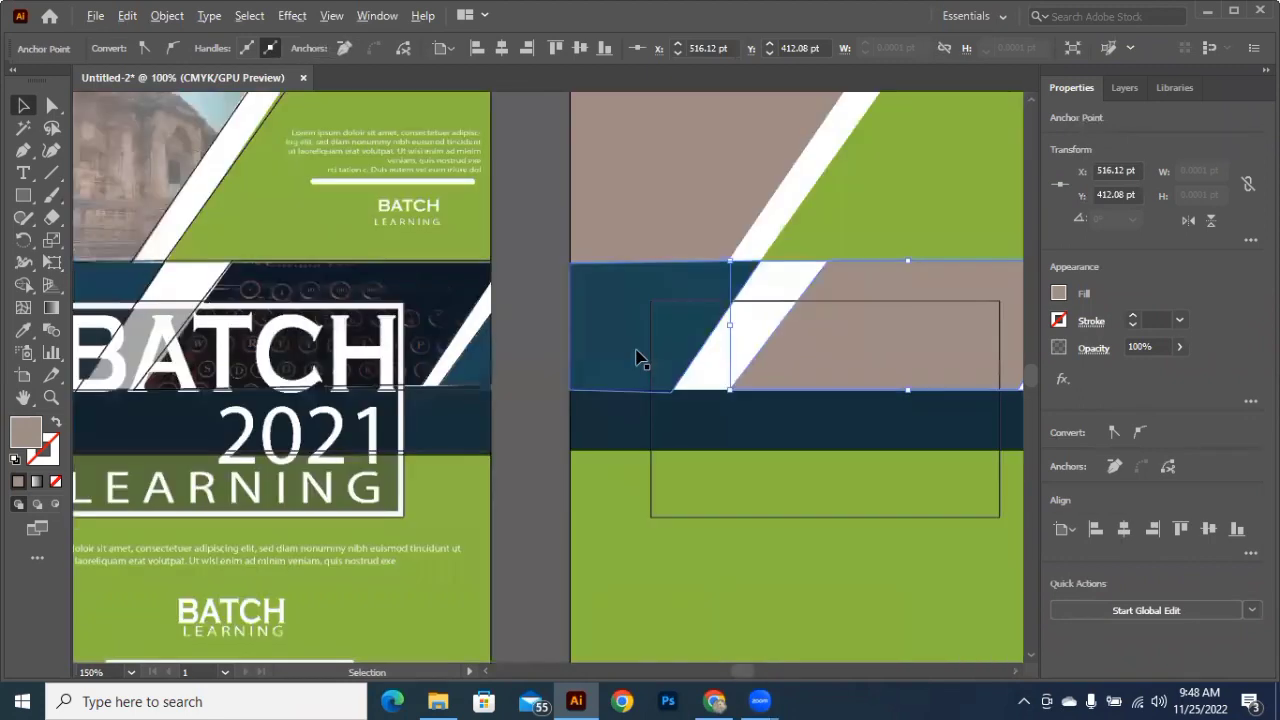
{"action": "scroll", "coordinate": [646, 358], "scroll_direction": "down", "scroll_amount": 1}
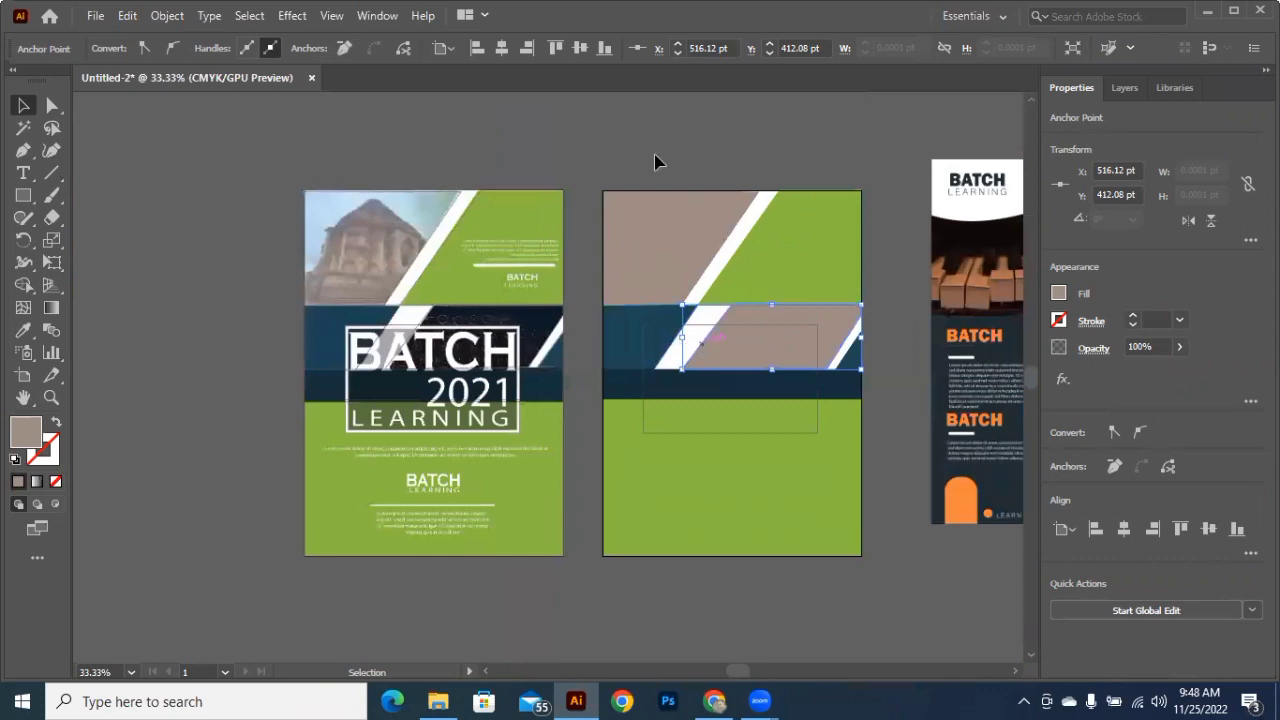
{"action": "left_click", "coordinate": [687, 451]}
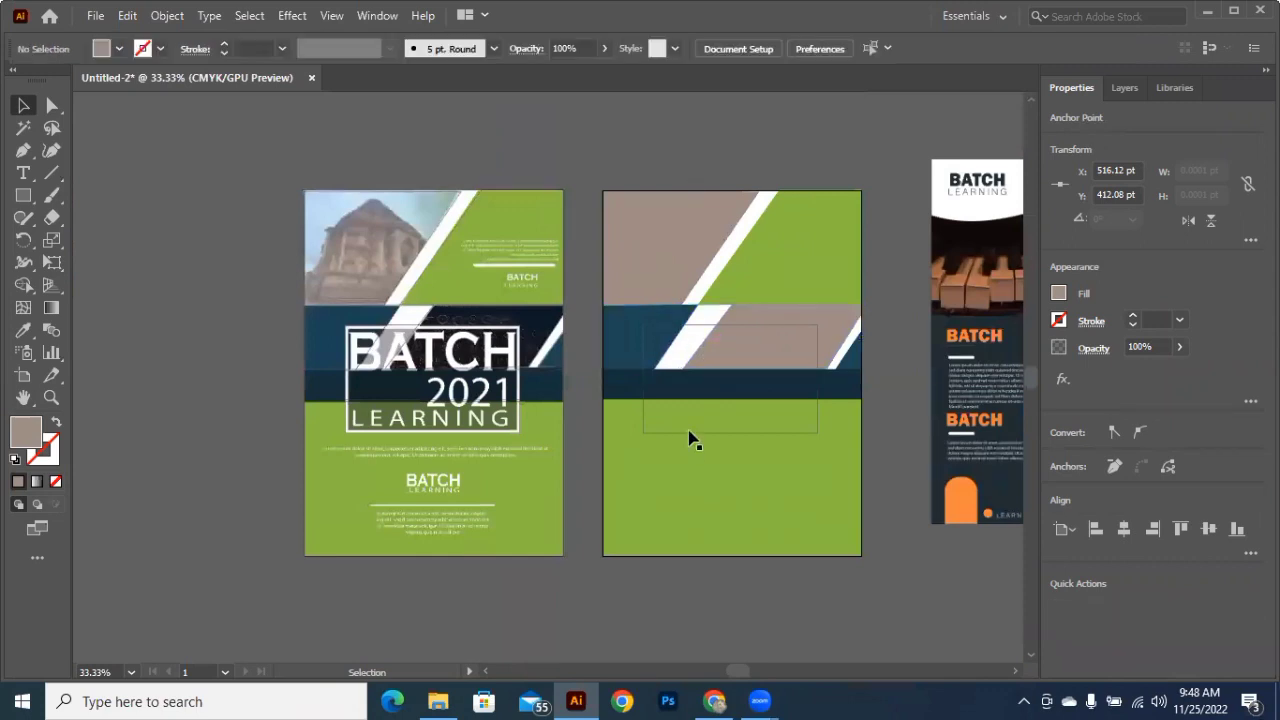
Step: Give the title frame rectangle a white stroke without fill, using the white sampled from the flyer's diagonal stripe
{"action": "left_click", "coordinate": [688, 437]}
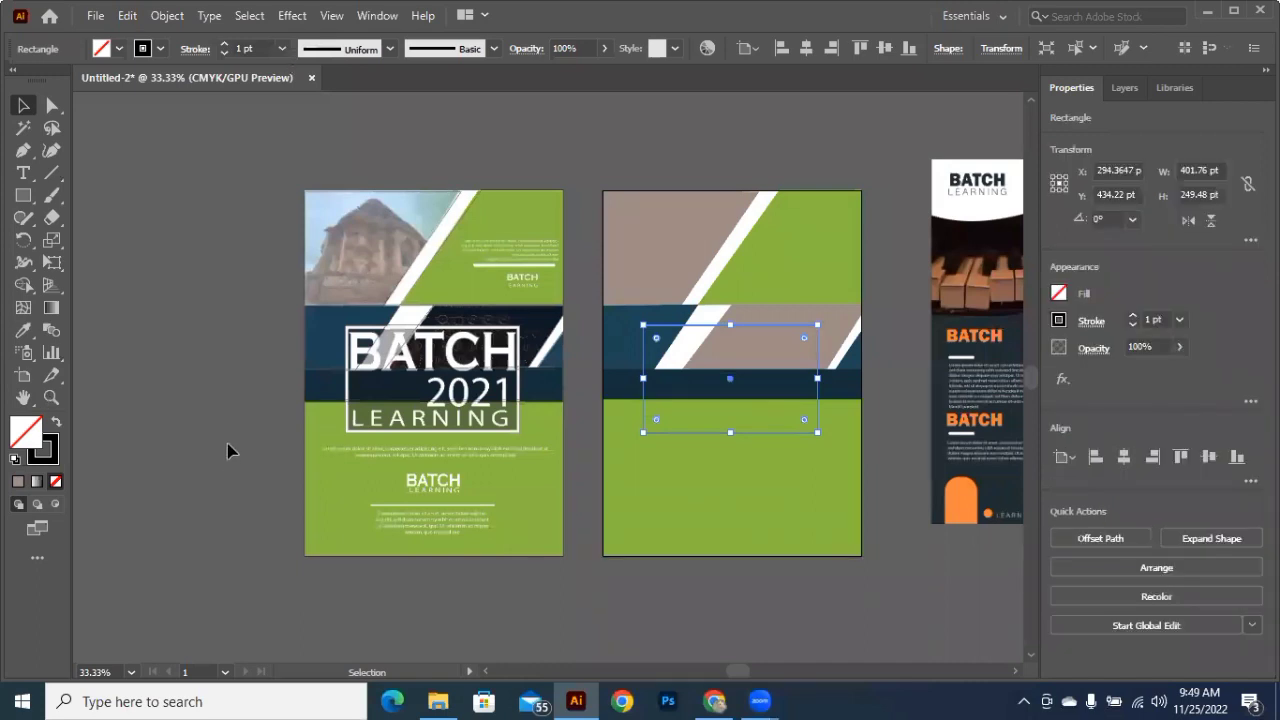
{"action": "key", "text": "i"}
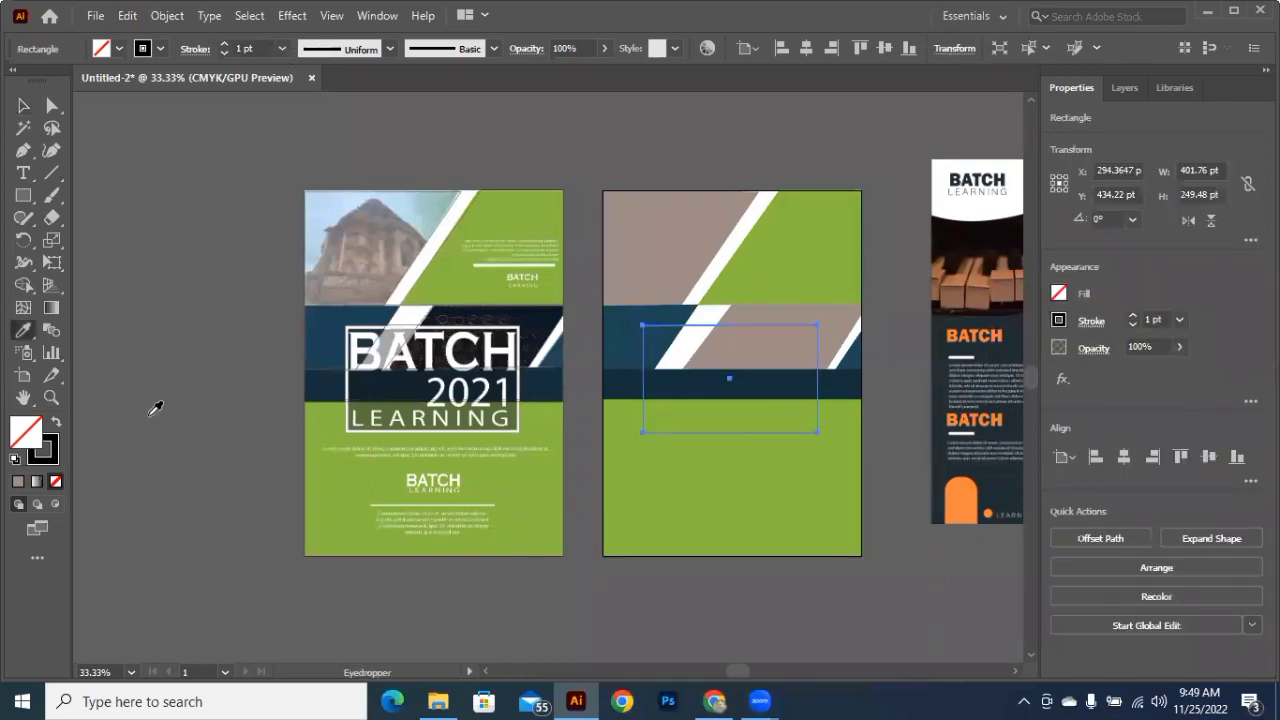
{"action": "left_click", "coordinate": [53, 424]}
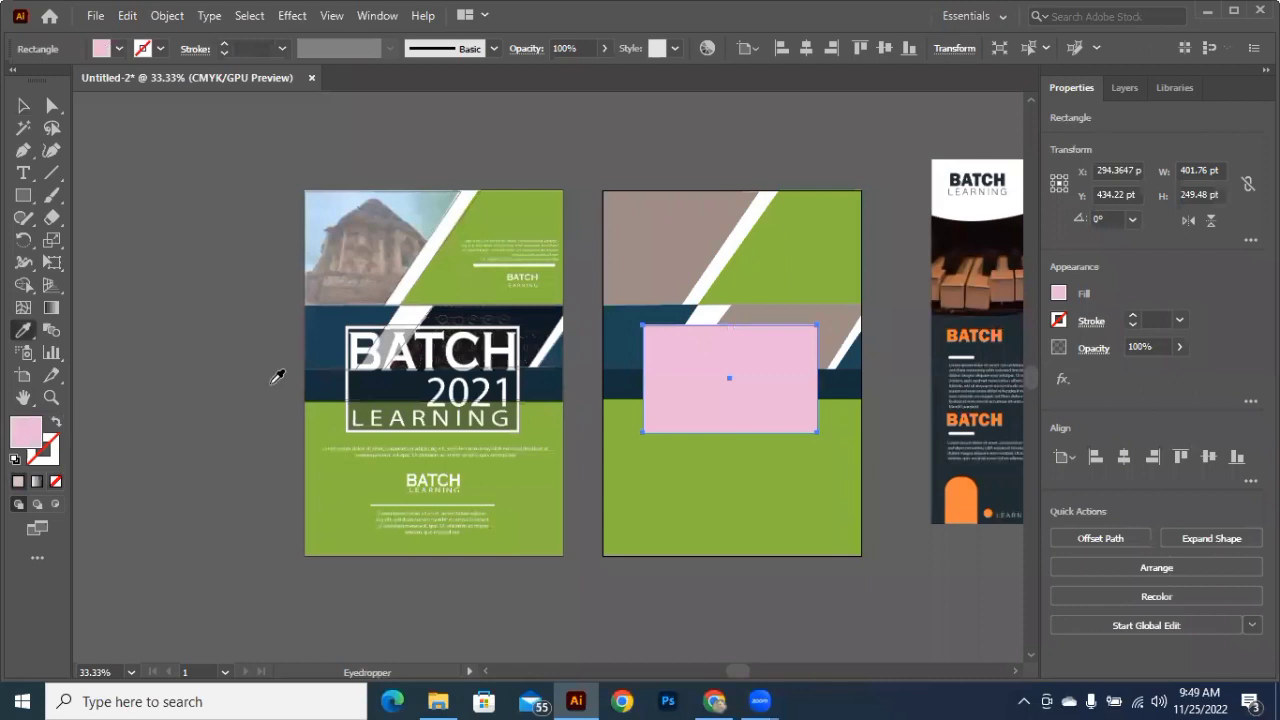
{"action": "left_click", "coordinate": [451, 224]}
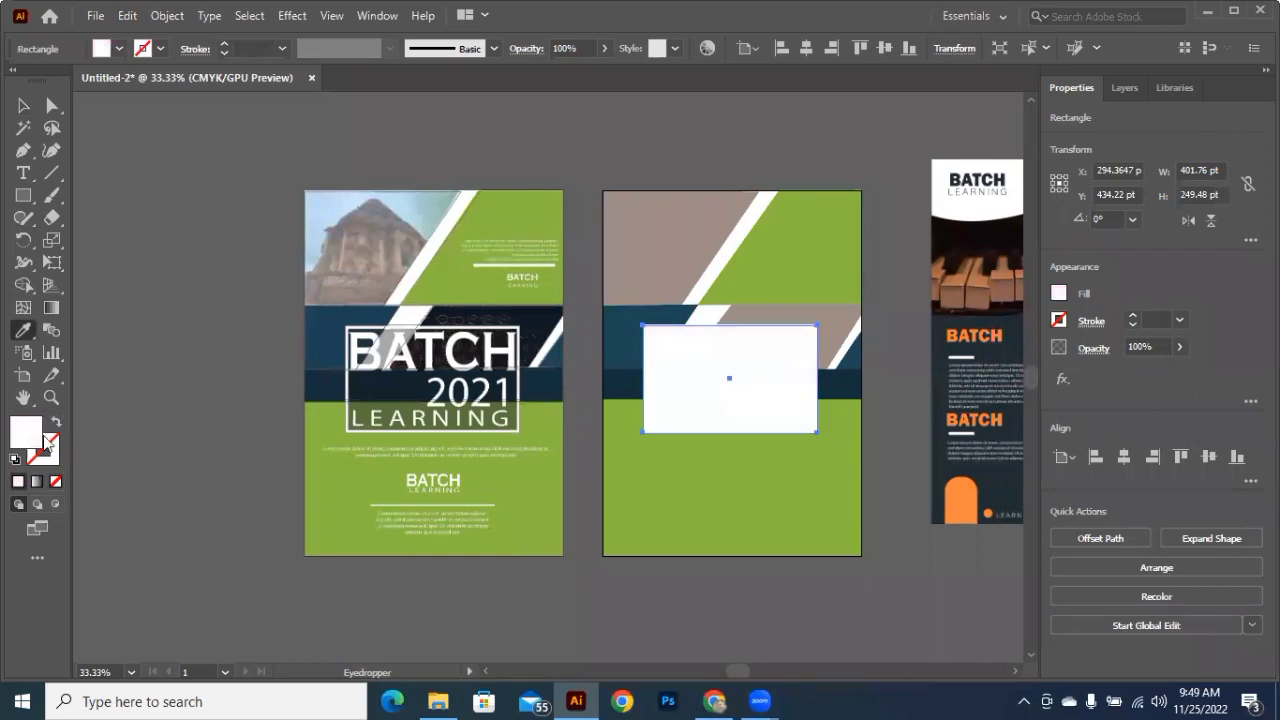
{"action": "left_click", "coordinate": [56, 421]}
Step: Set the white title frame's stroke weight to 6 pt and deselect it
{"action": "left_click", "coordinate": [281, 48]}
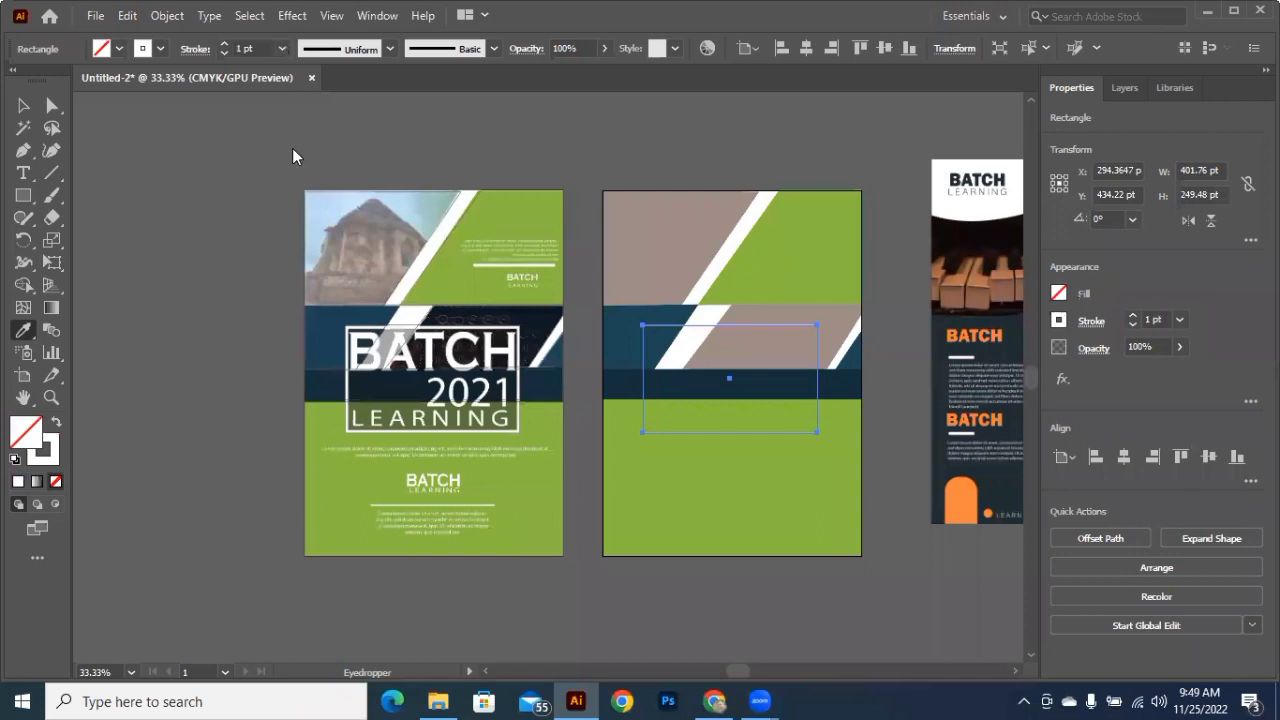
{"action": "left_click", "coordinate": [303, 212]}
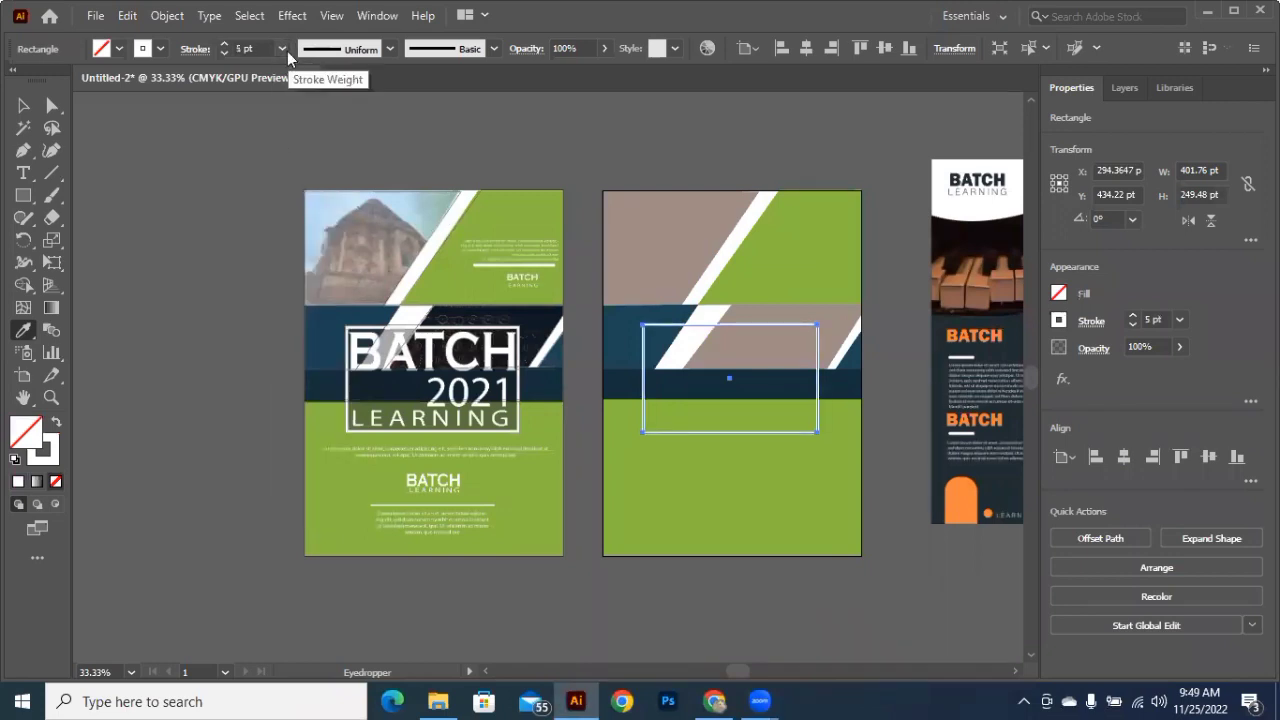
{"action": "left_click", "coordinate": [283, 50]}
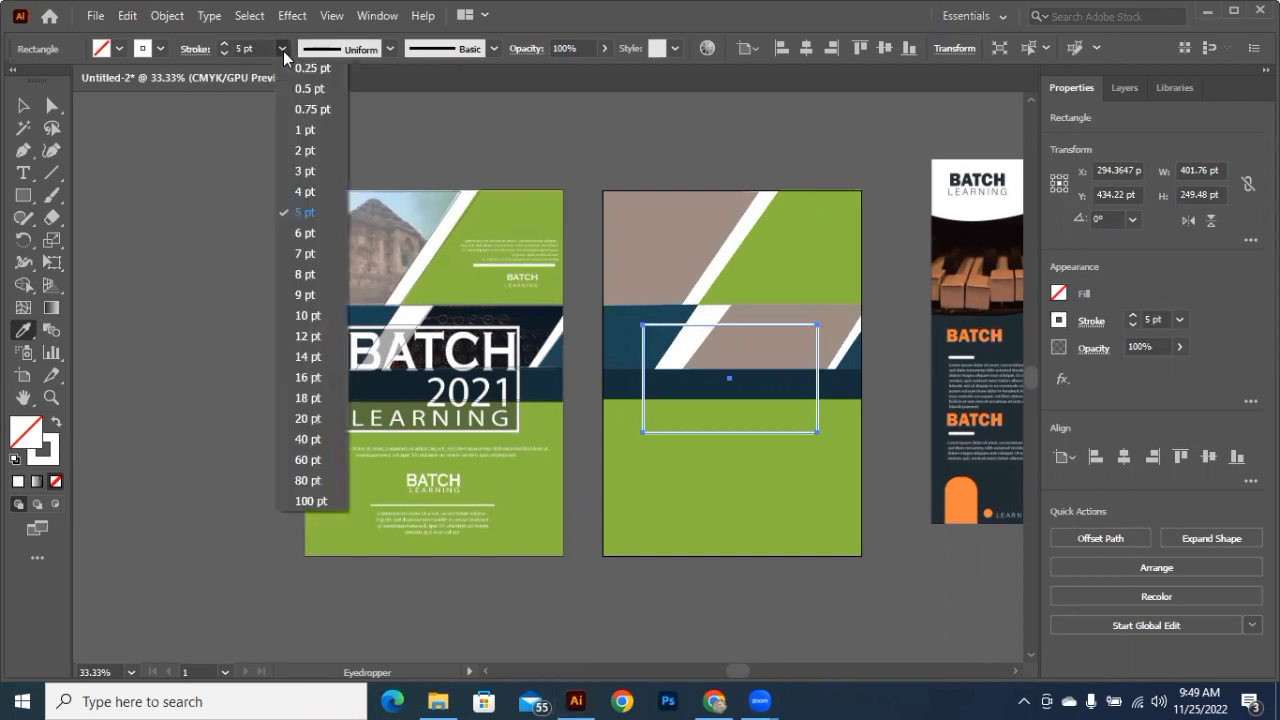
{"action": "left_click", "coordinate": [338, 233]}
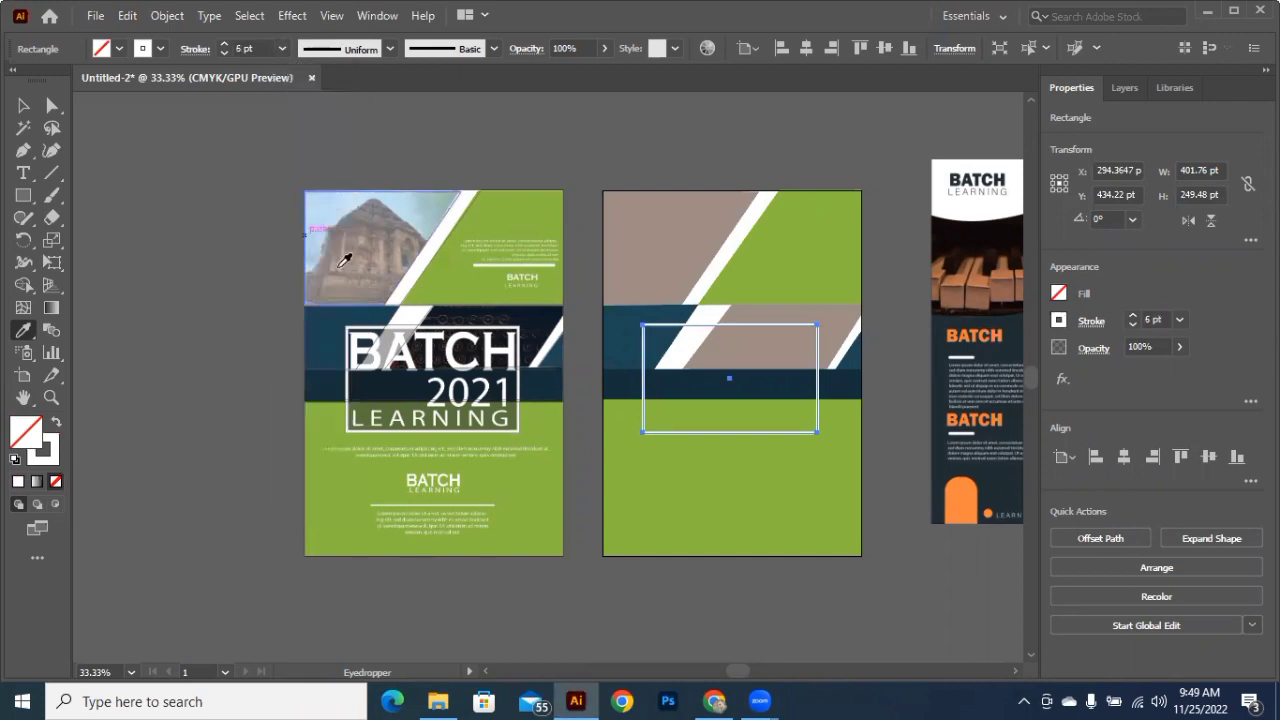
{"action": "key", "text": "v"}
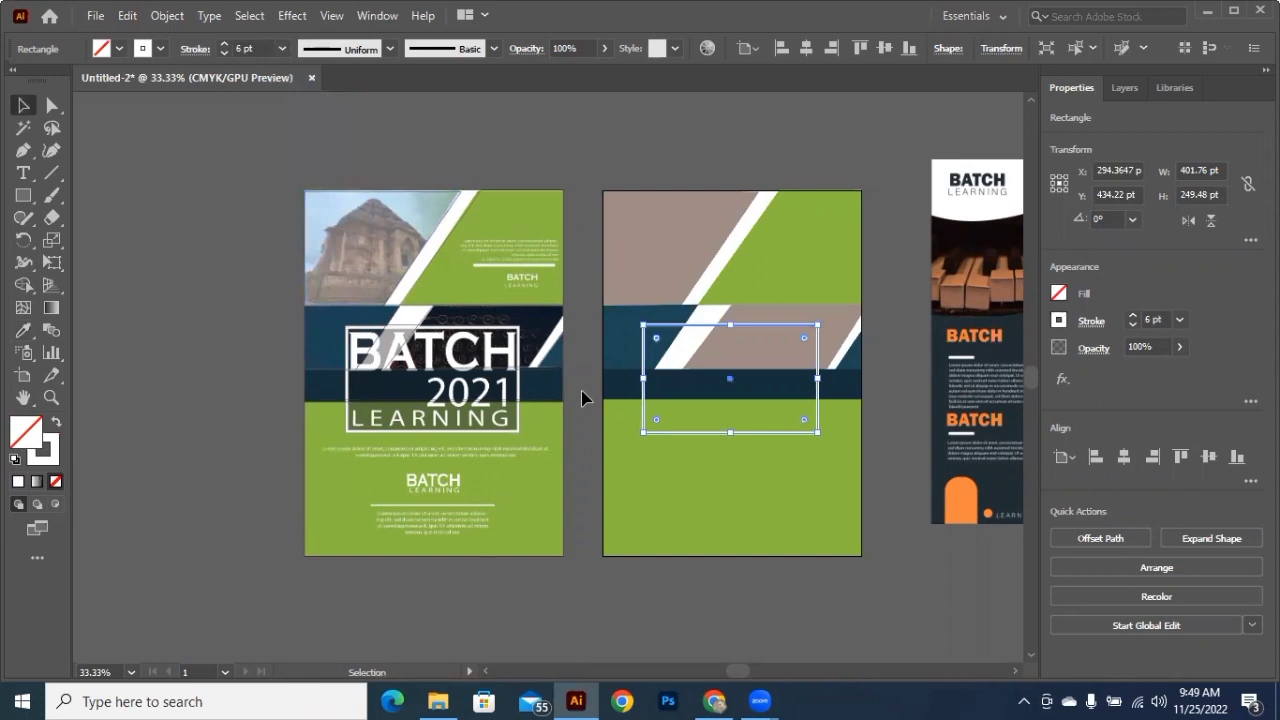
{"action": "left_click", "coordinate": [583, 393]}
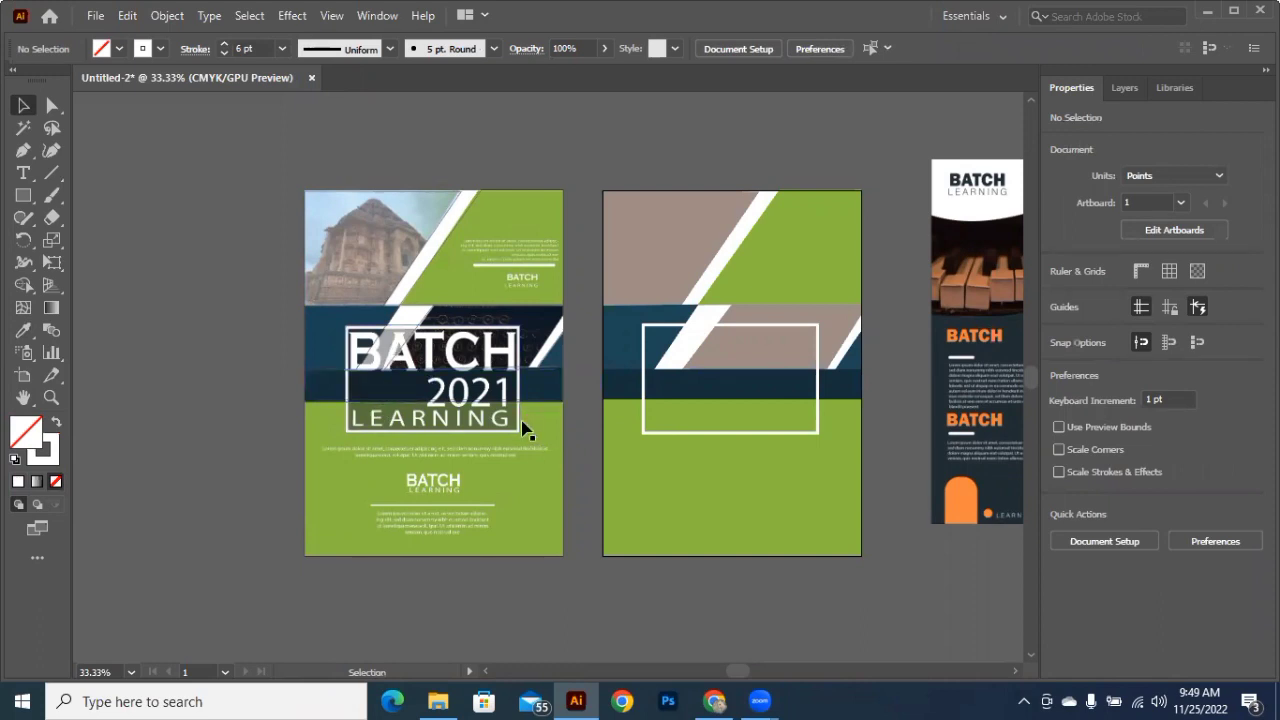
Step: Place the flyer's traced title rectangle exactly over the white frame and swap its black stroke to a fill
{"action": "key", "text": "ctrl+="}
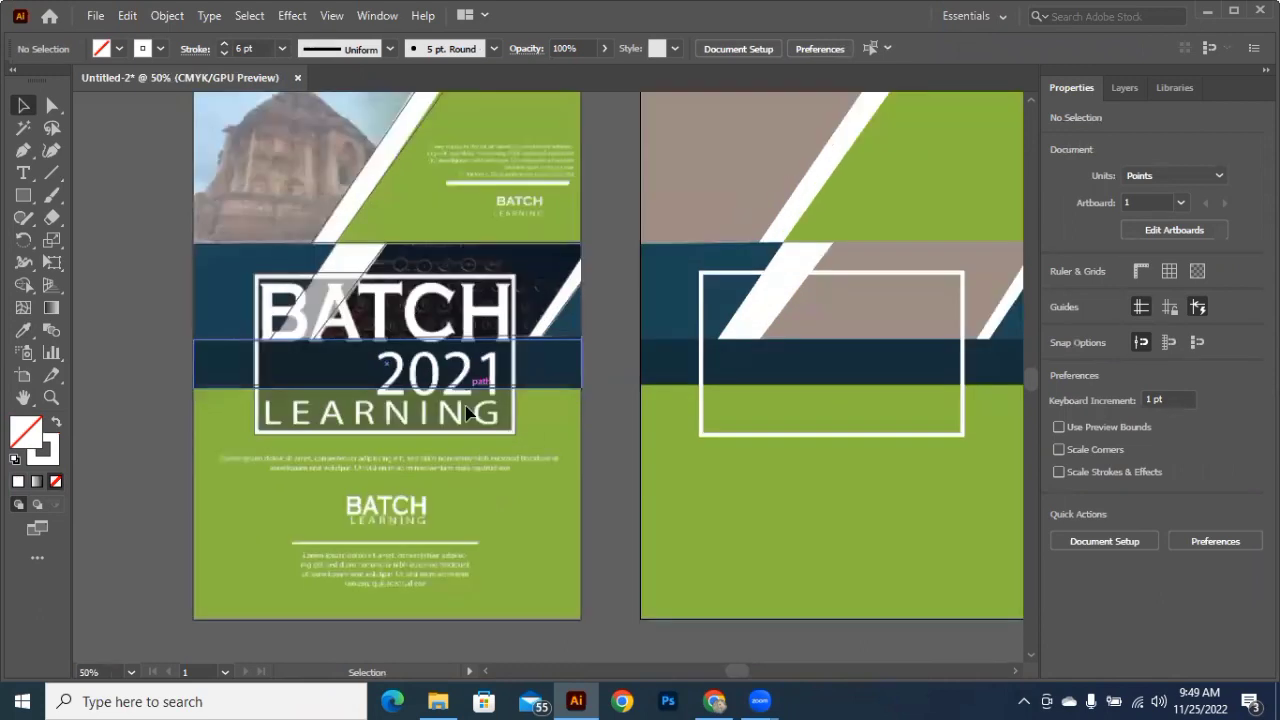
{"action": "left_click_drag", "start_coordinate": [515, 420], "coordinate": [964, 405]}
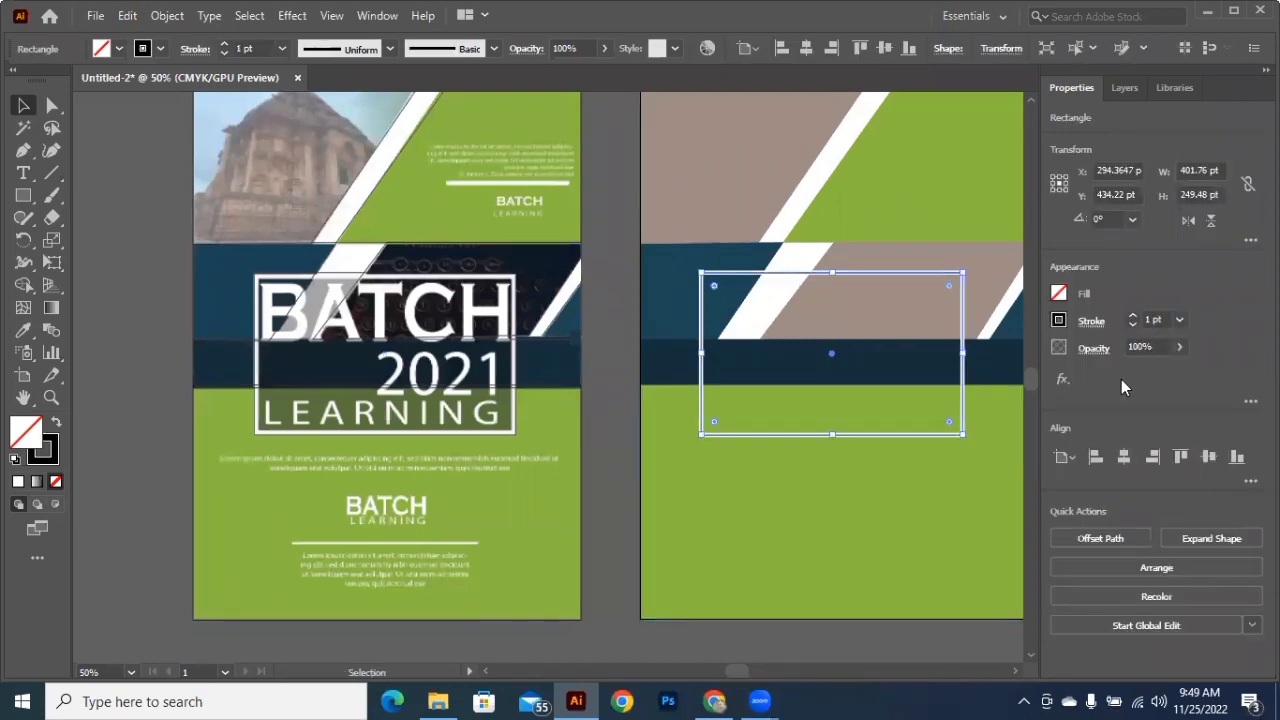
{"action": "left_click", "coordinate": [55, 424]}
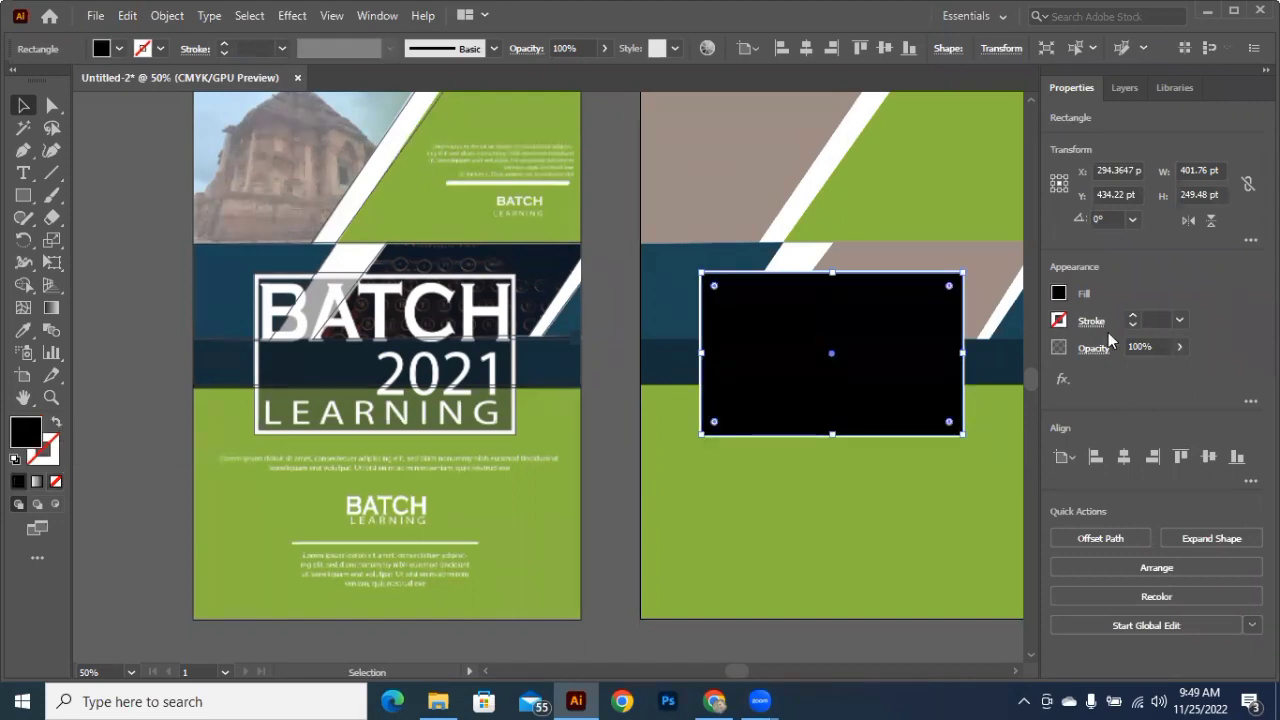
Step: Lower the black title rectangle's opacity to 31% and deselect it
{"action": "left_click", "coordinate": [1181, 347]}
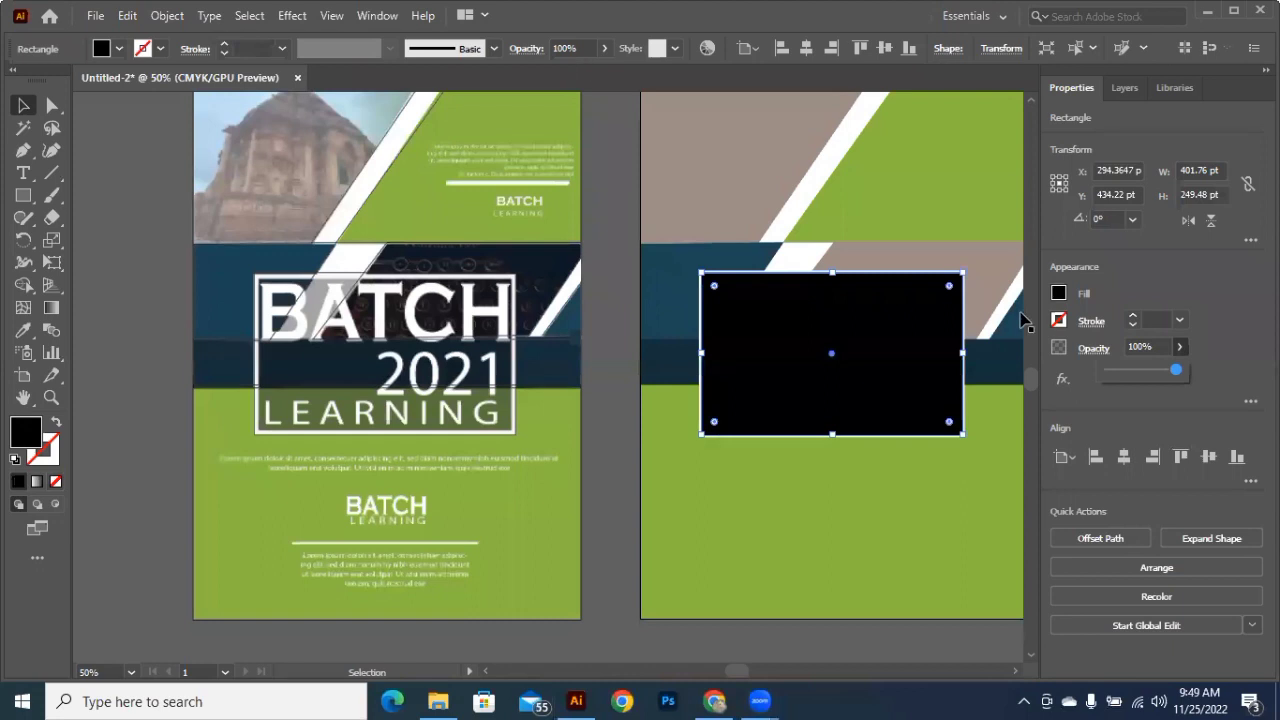
{"action": "left_click", "coordinate": [1126, 377]}
{"action": "left_click_drag", "start_coordinate": [1127, 383], "coordinate": [1131, 378]}
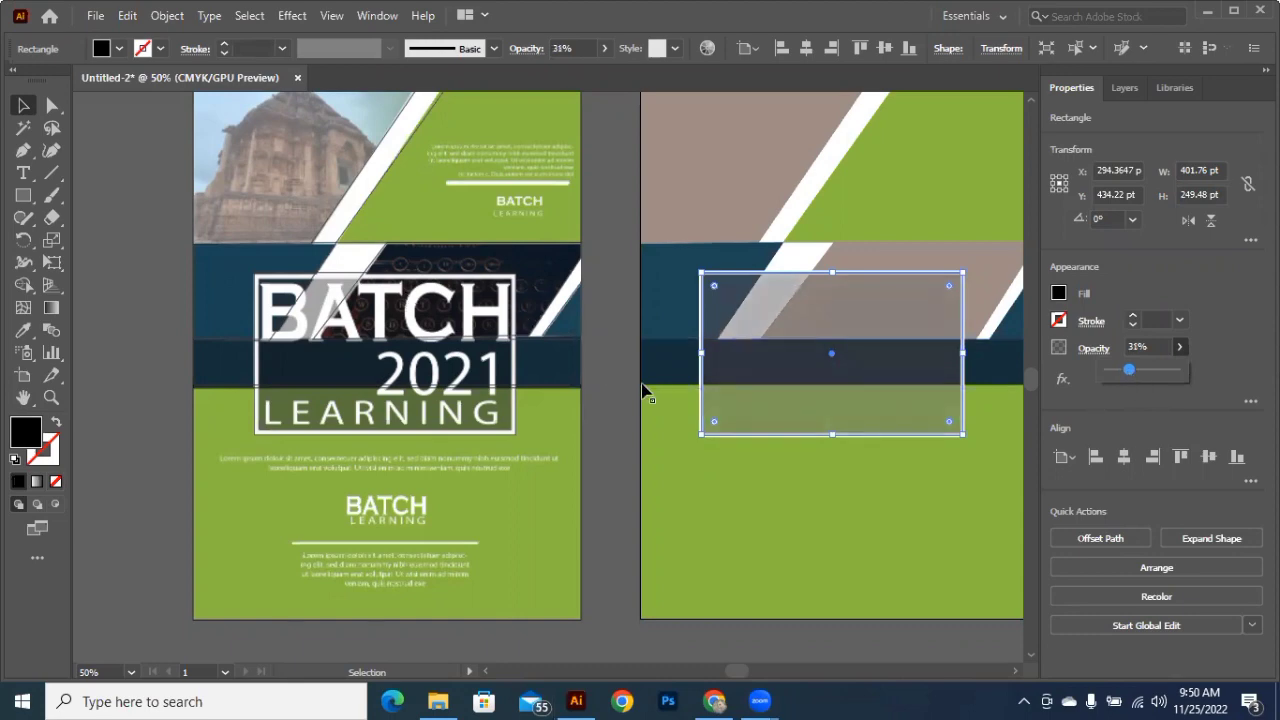
{"action": "left_click", "coordinate": [688, 425]}
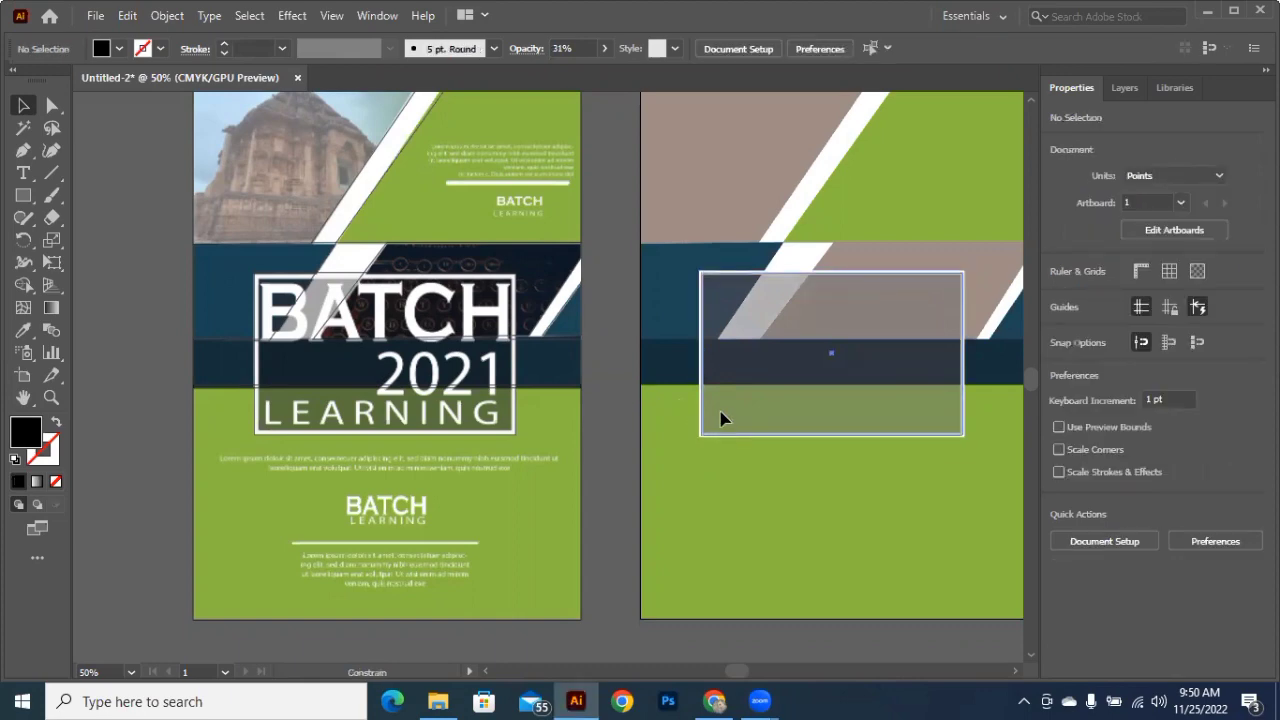
{"action": "left_click", "coordinate": [720, 436]}
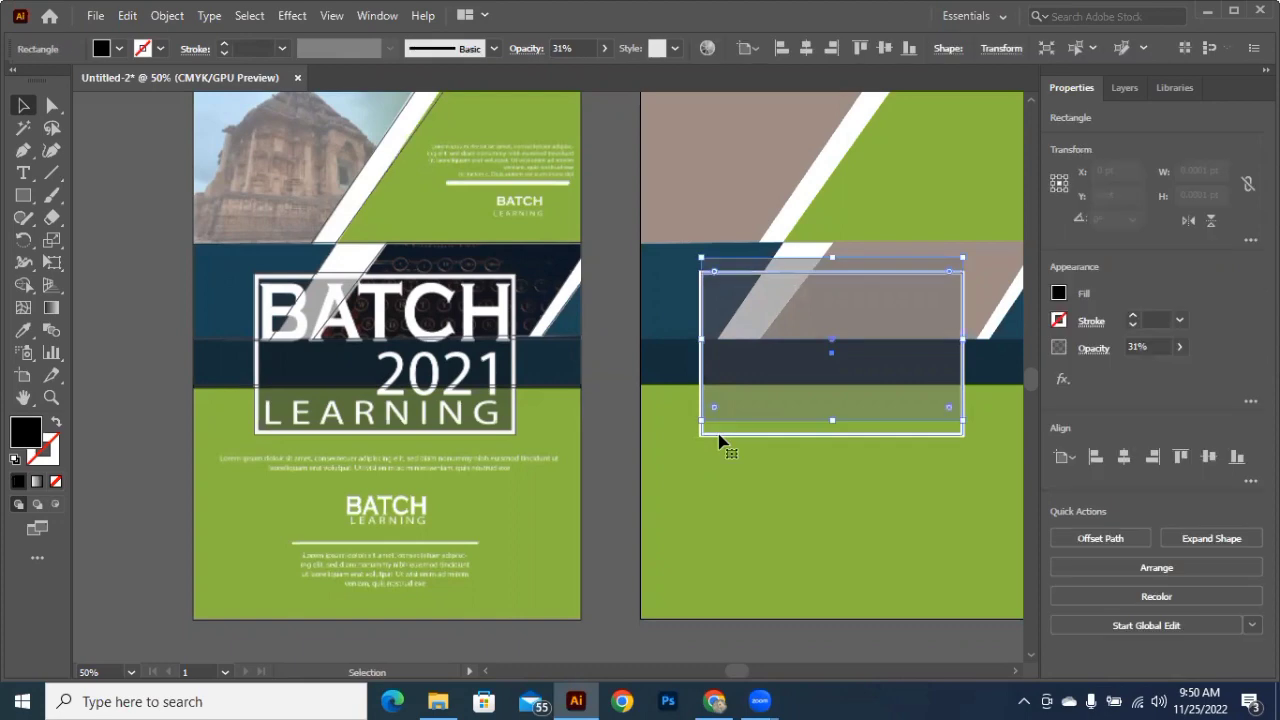
{"action": "left_click", "coordinate": [720, 437], "text": "ctrl"}
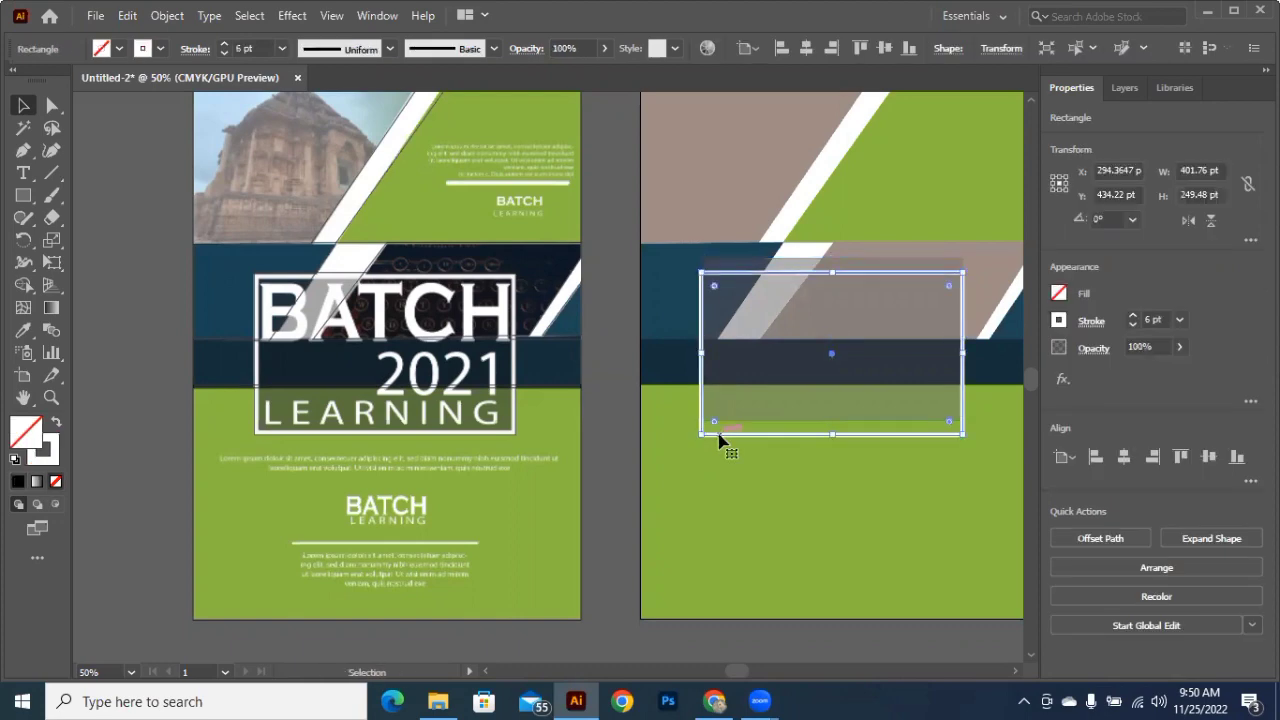
{"action": "key", "text": "ctrl+h"}
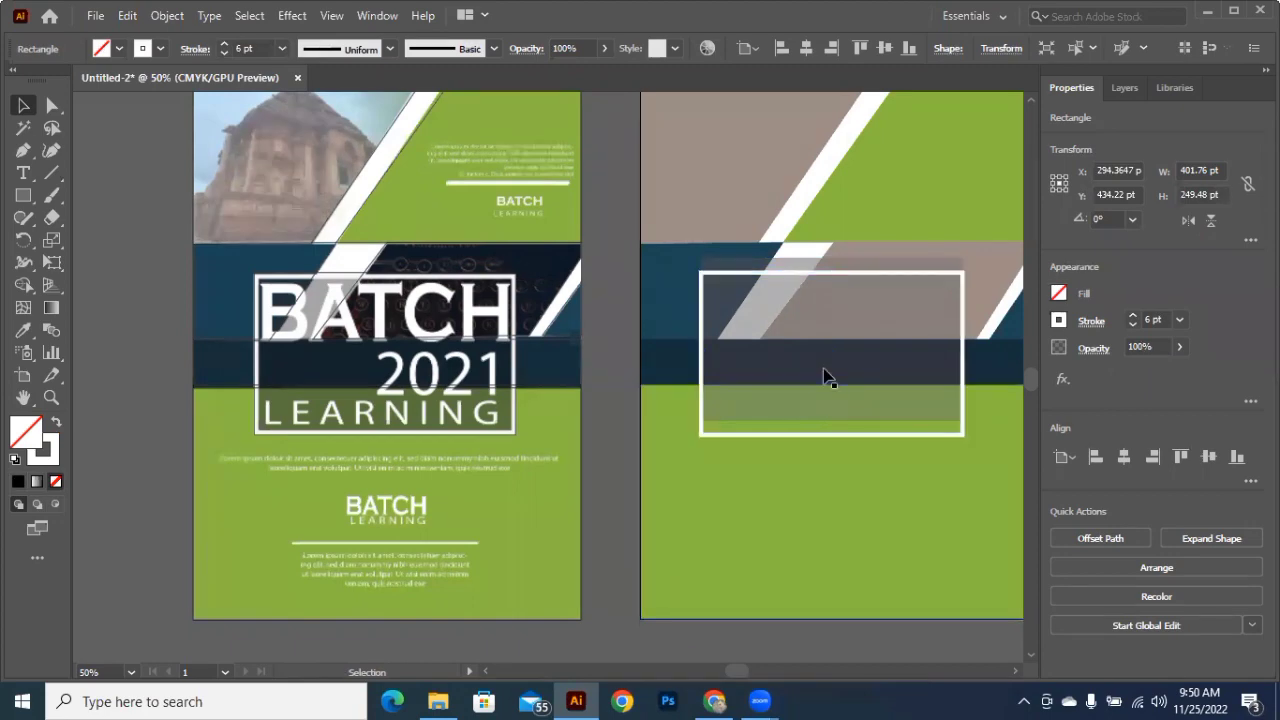
{"action": "left_click_drag", "start_coordinate": [824, 370], "coordinate": [623, 467]}
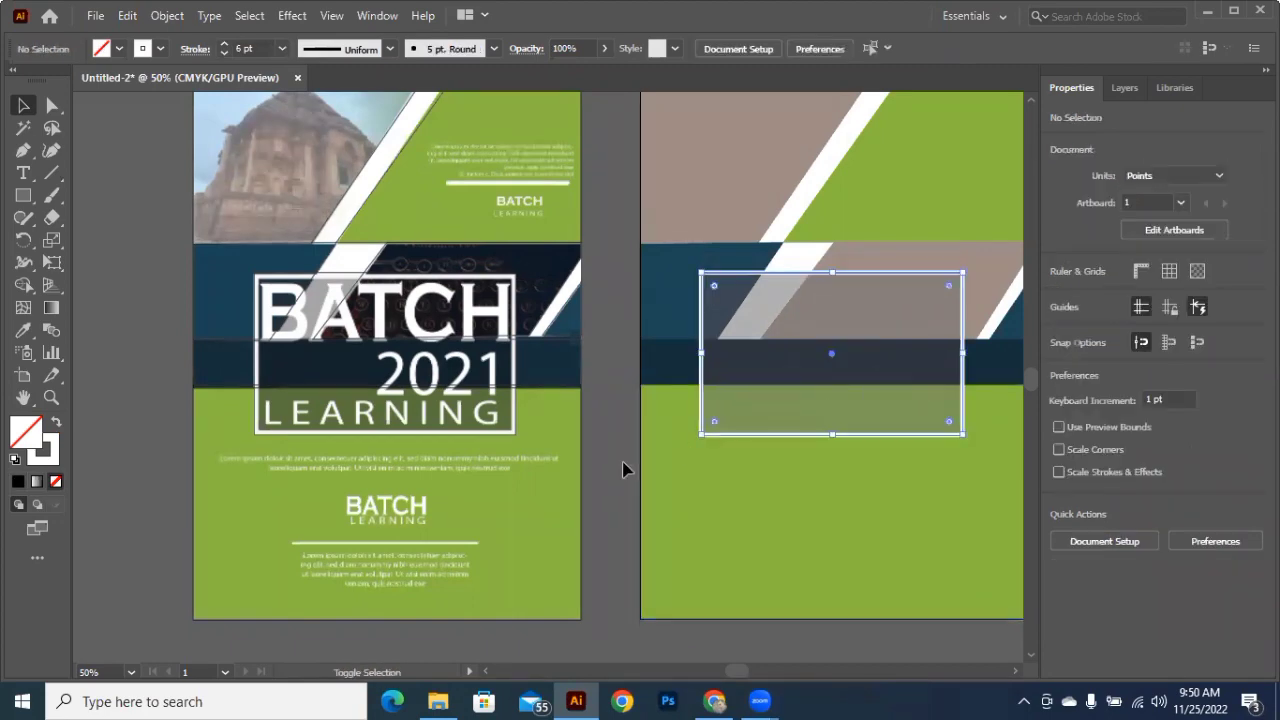
{"action": "left_click", "coordinate": [790, 481]}
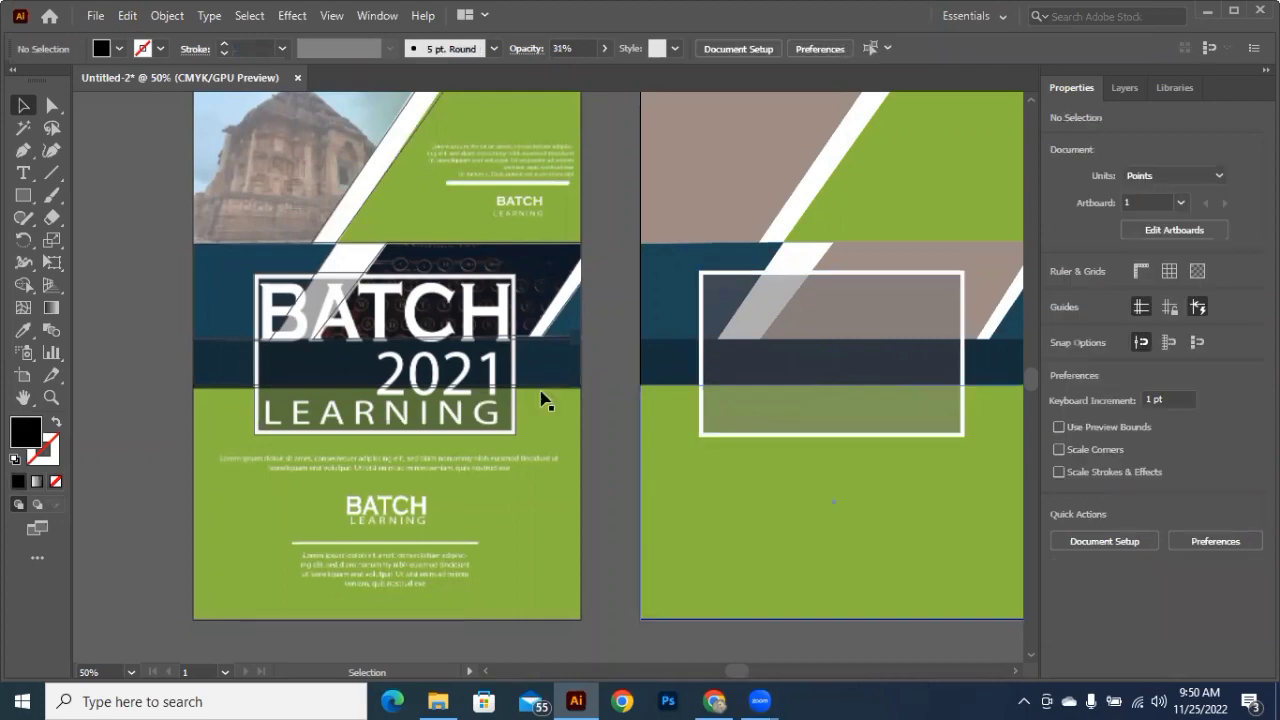
{"action": "scroll", "coordinate": [596, 377], "scroll_direction": "up", "scroll_amount": 3}
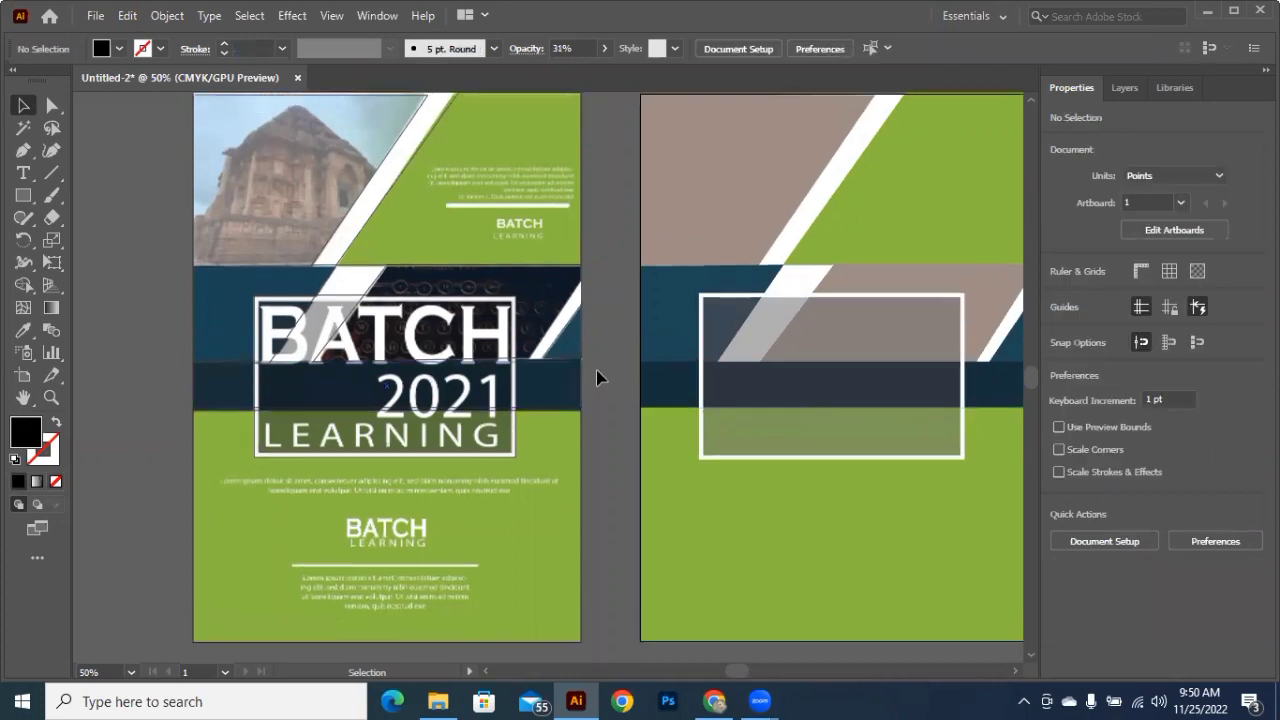
{"action": "scroll", "coordinate": [598, 380], "scroll_direction": "up", "scroll_amount": 1}
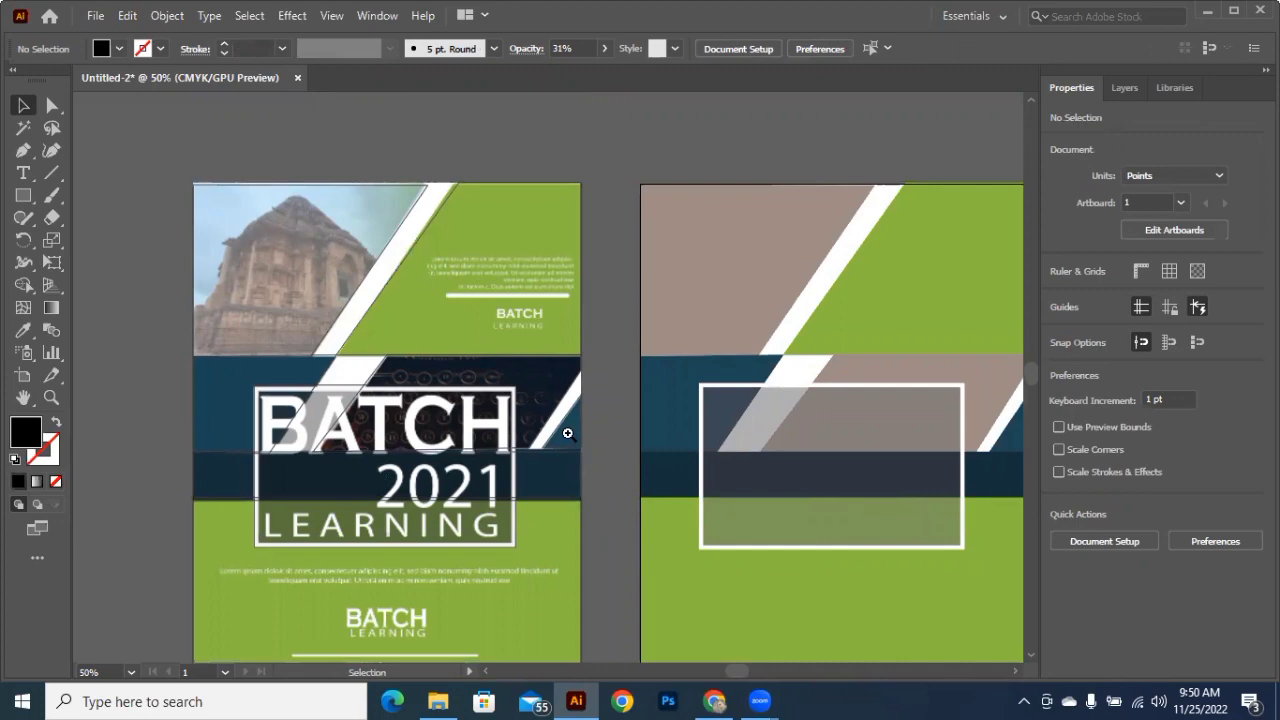
Step: Switch to Chrome, search for unsplash in the new tab and open the unsplash.com site
{"action": "left_click", "coordinate": [481, 19]}
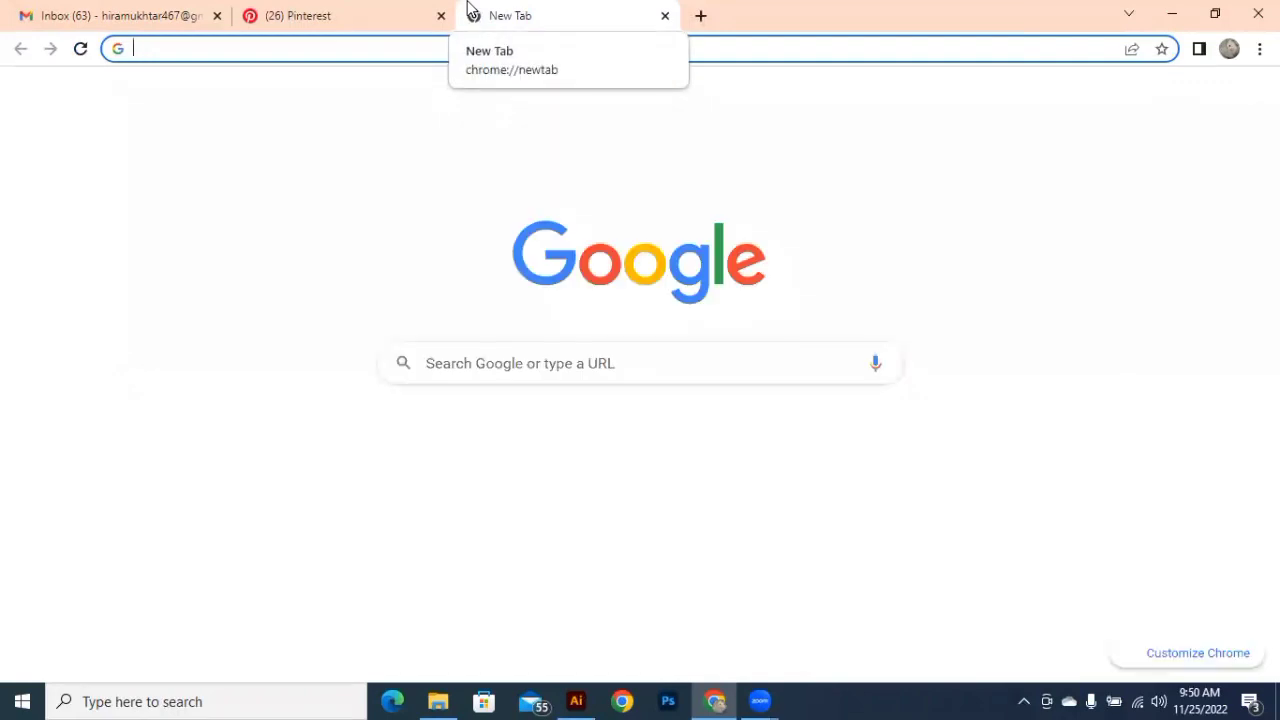
{"action": "left_click", "coordinate": [566, 362]}
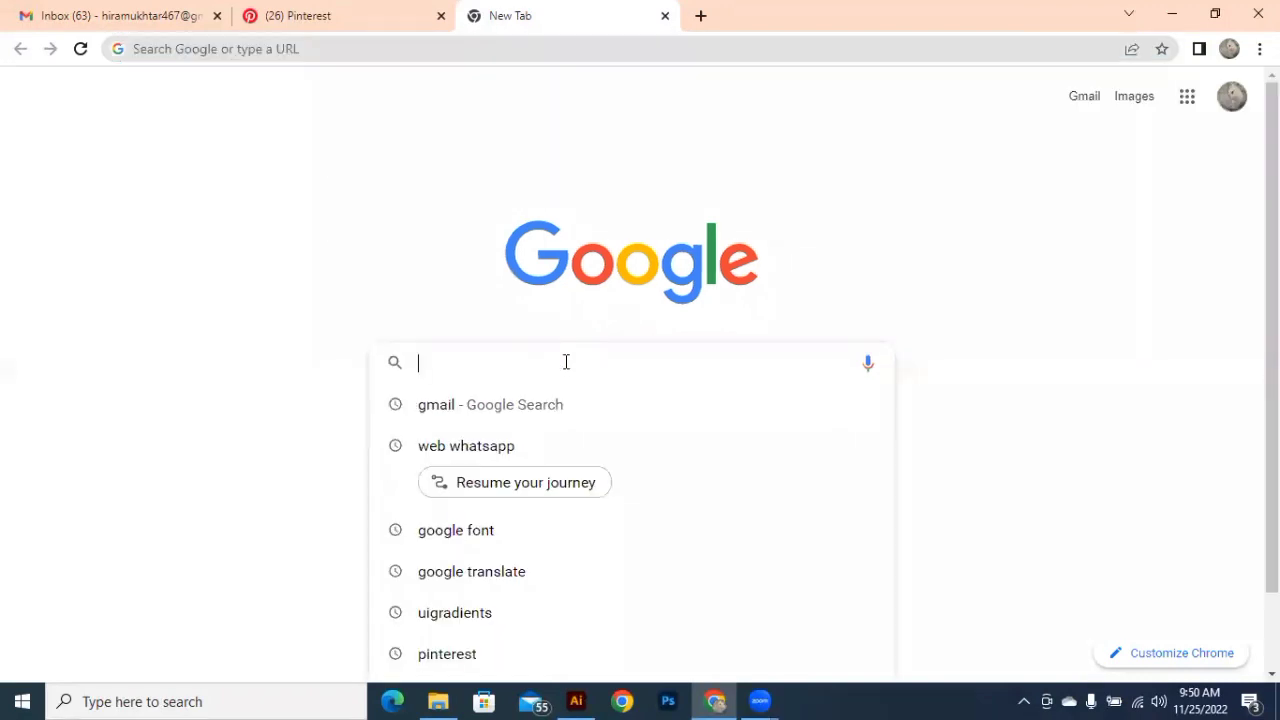
{"action": "type", "text": "unsplas"}
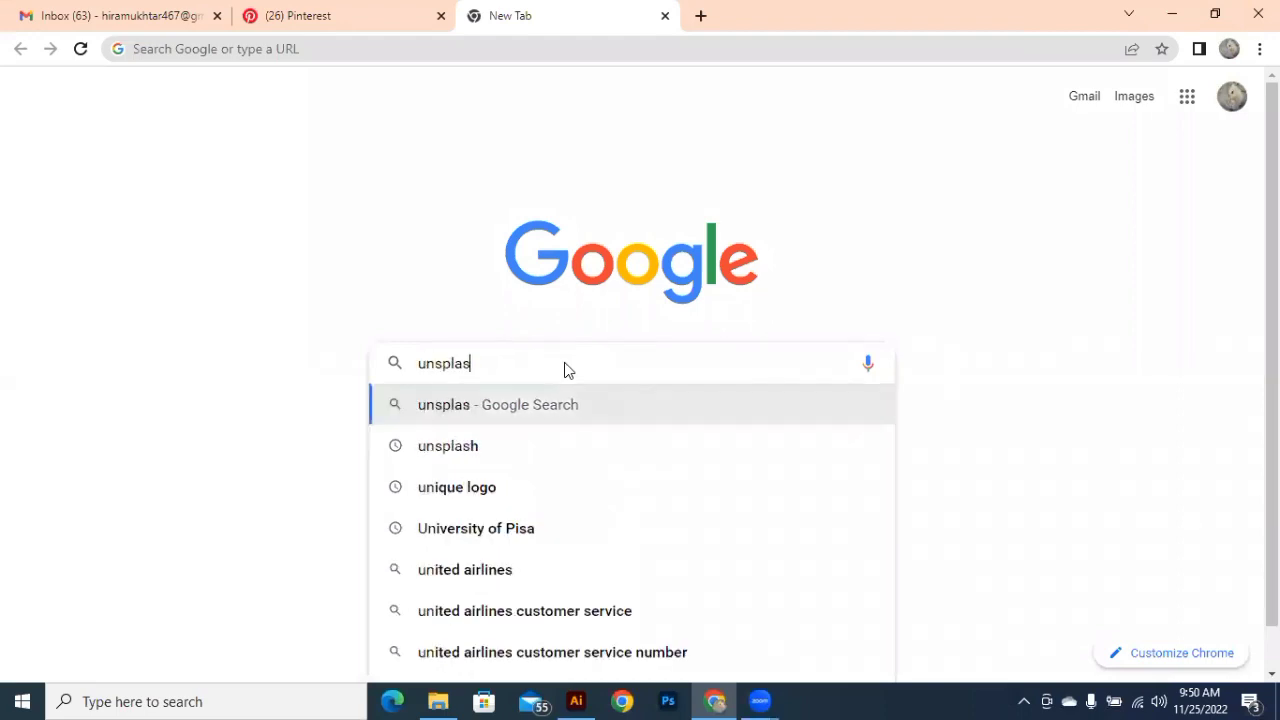
{"action": "type", "text": "h"}
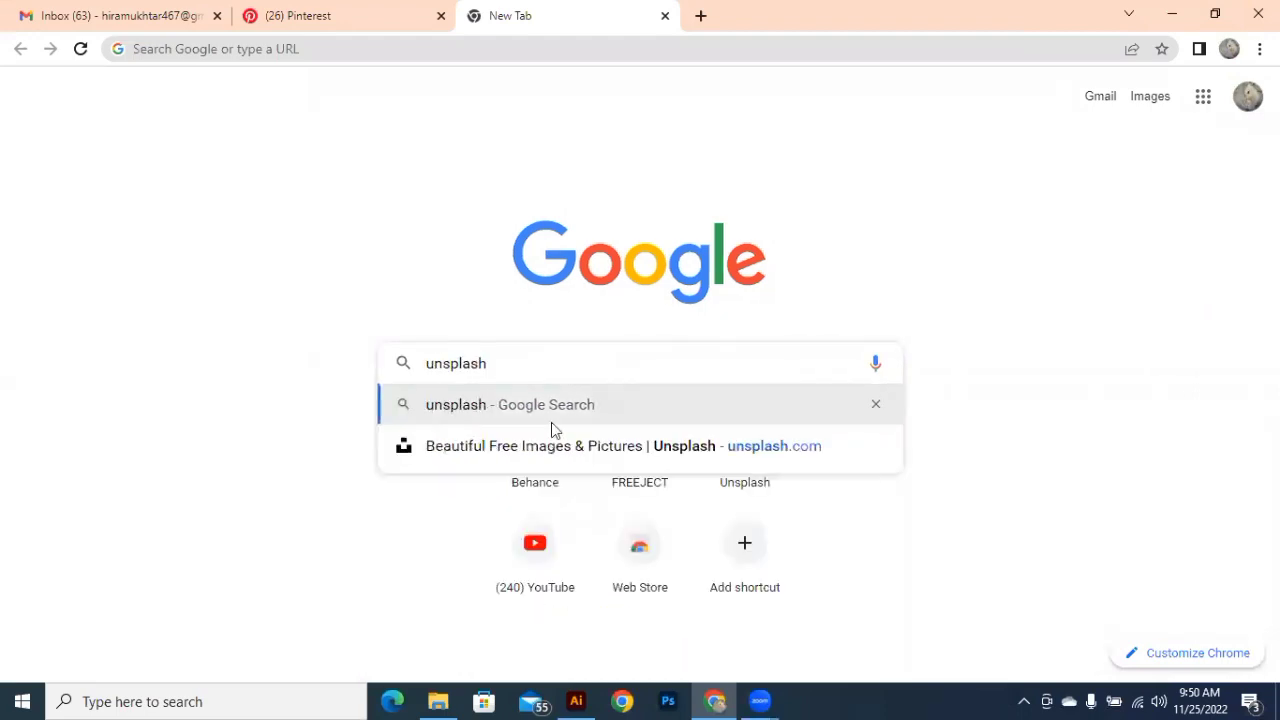
{"action": "left_click", "coordinate": [530, 447]}
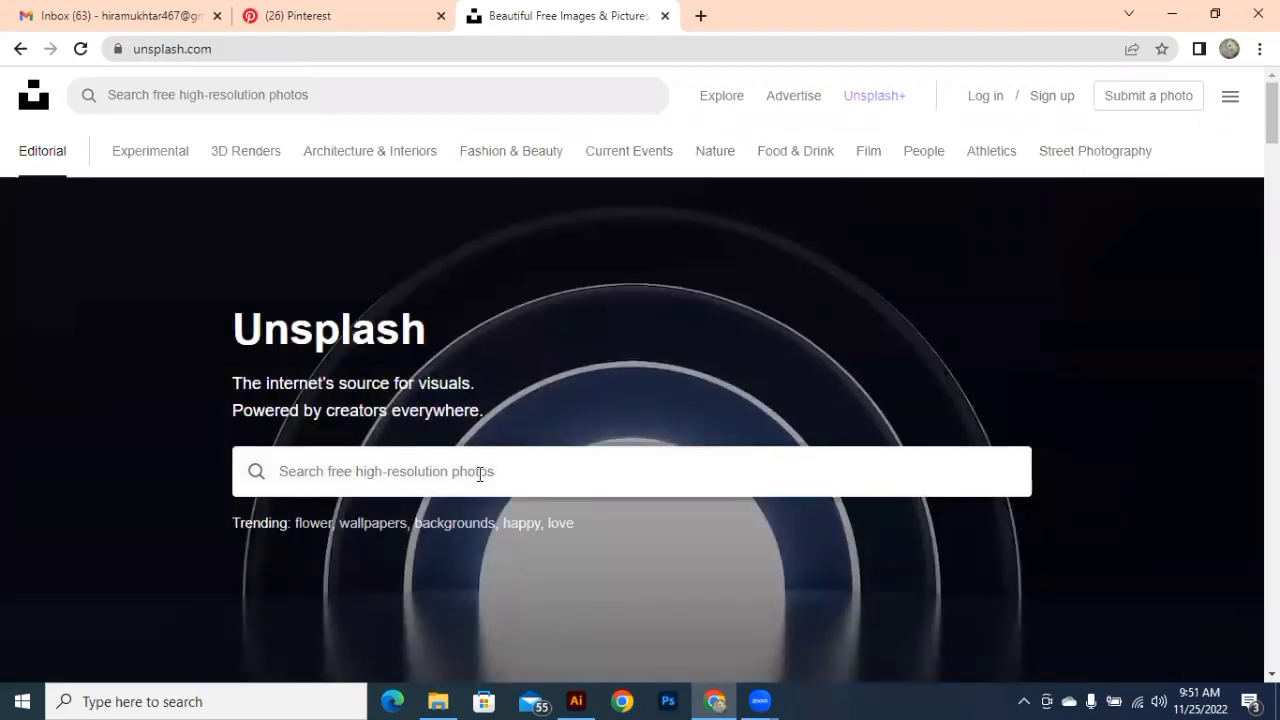
Step: Search Unsplash for "car" photos
{"action": "left_click", "coordinate": [480, 474]}
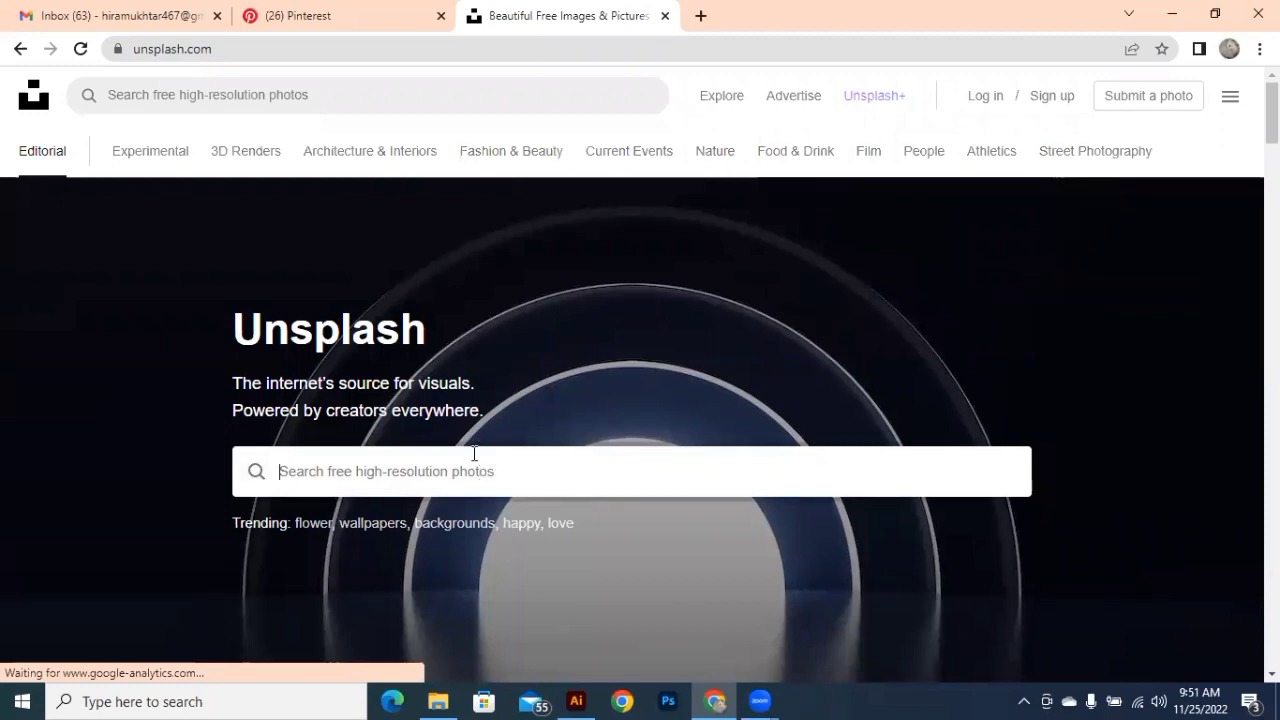
{"action": "type", "text": "carcar"}
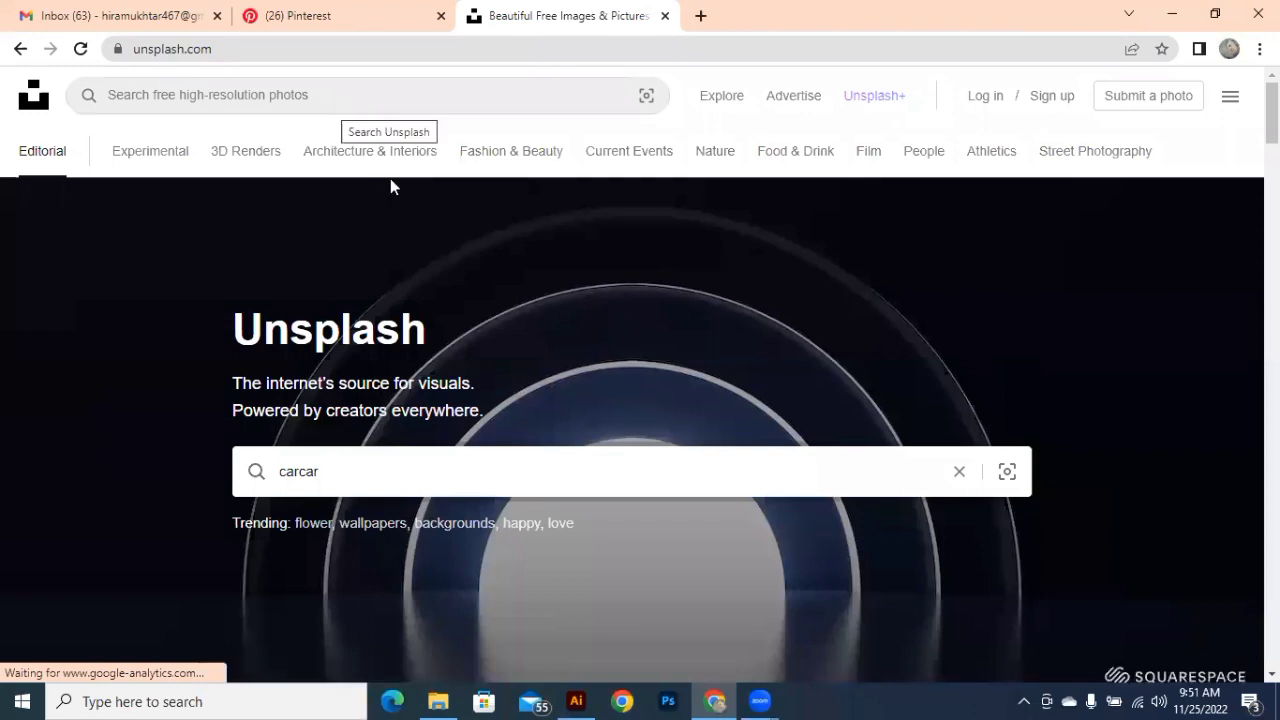
{"action": "key", "text": "BackSpace"}
{"action": "key", "text": "BackSpace"}
{"action": "key", "text": "BackSpace"}
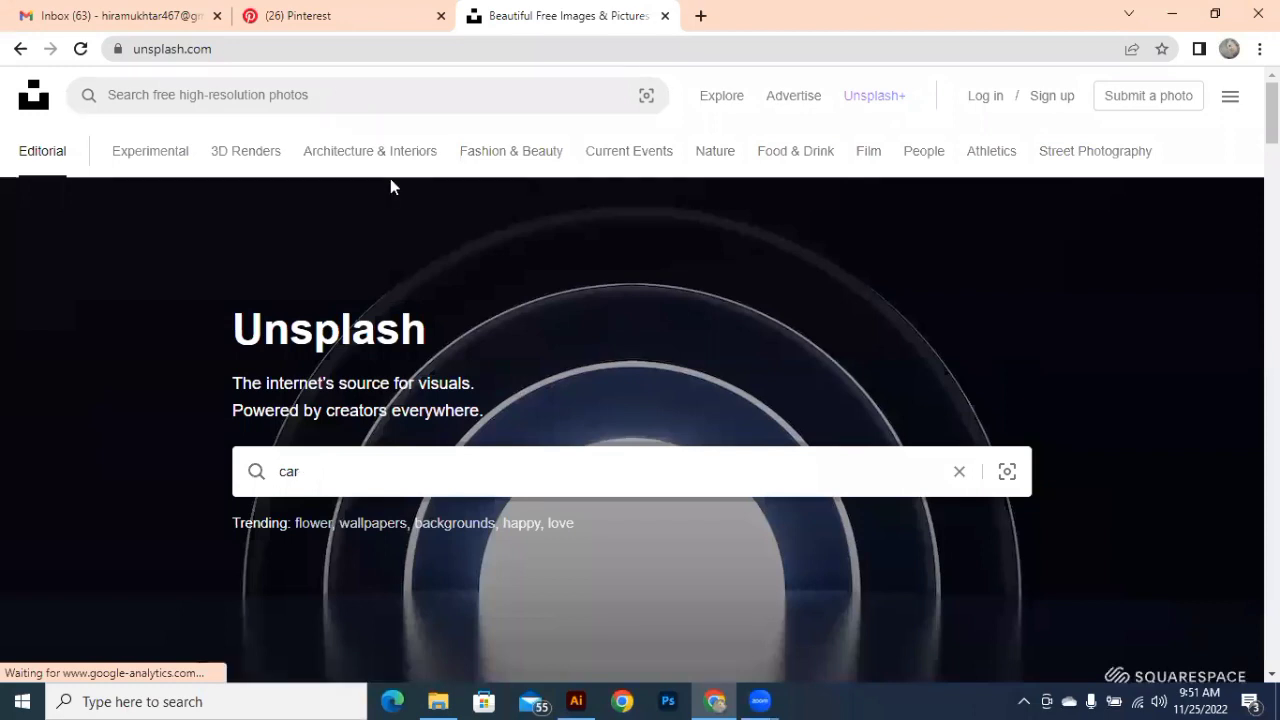
{"action": "key", "text": "Return"}
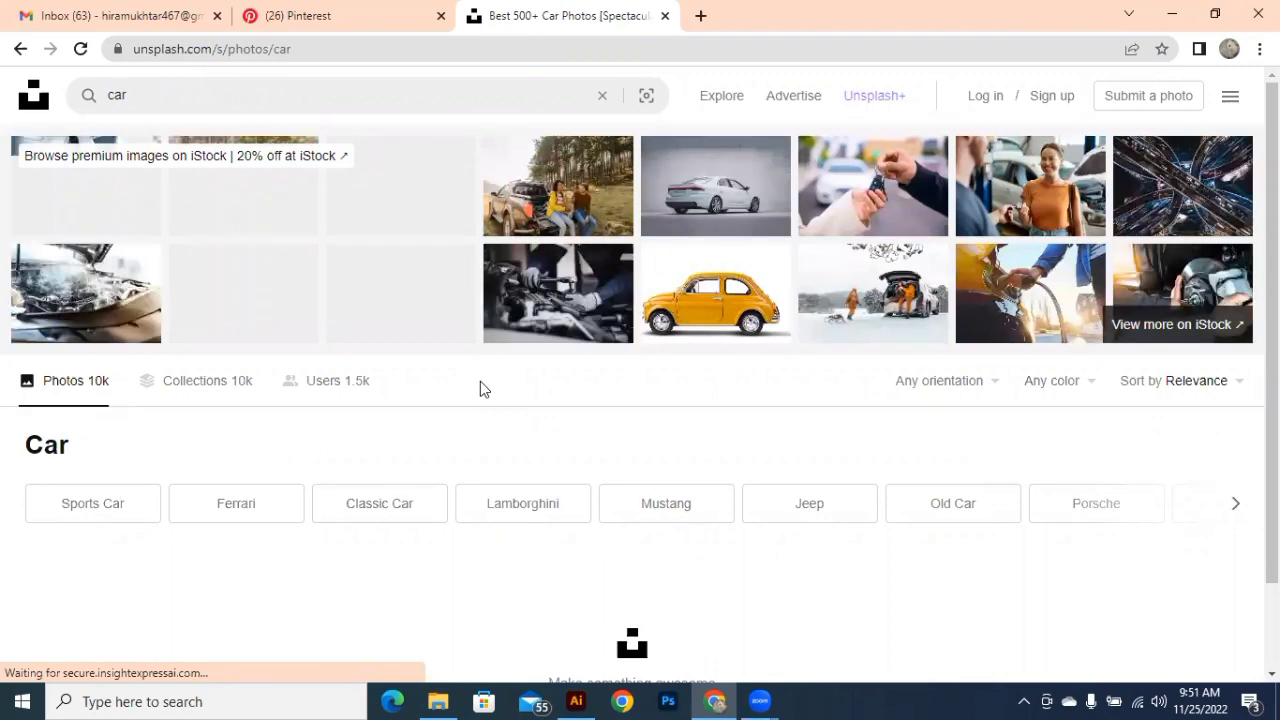
Step: Find the photo of the white car with blue neon headlights among the results and download it
{"action": "scroll", "coordinate": [485, 393], "scroll_direction": "down", "scroll_amount": 1}
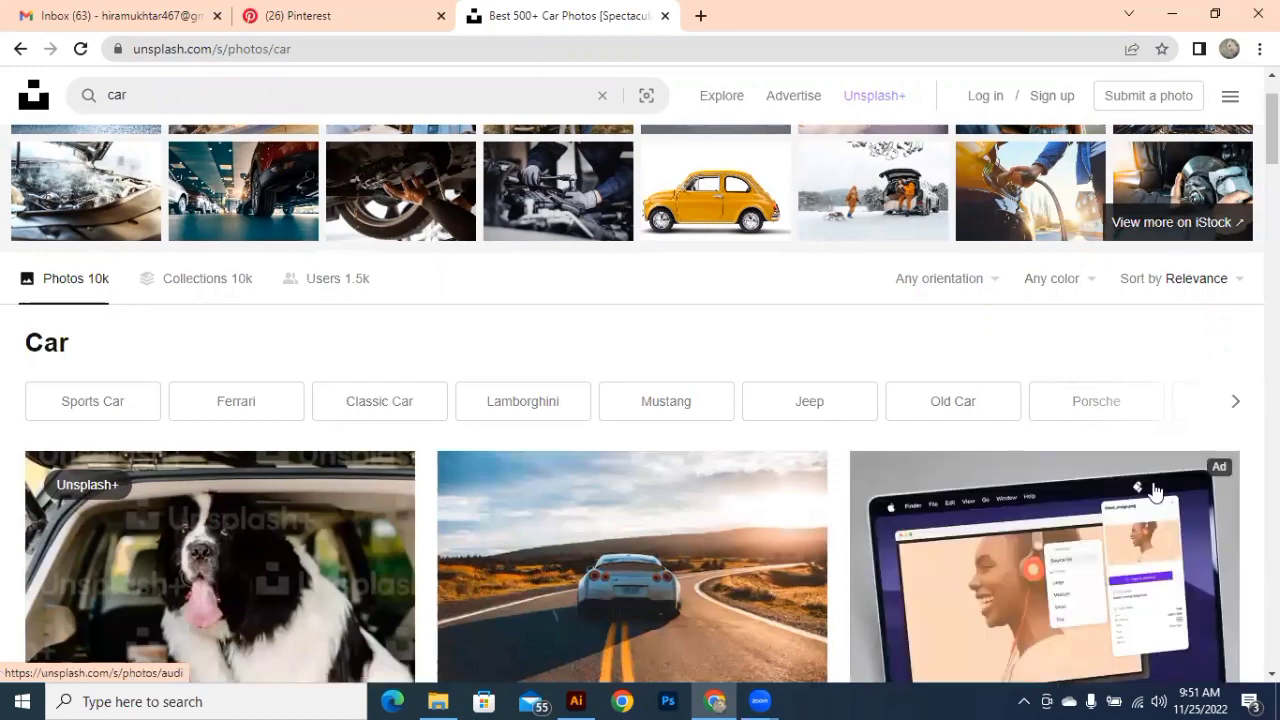
{"action": "scroll", "coordinate": [1157, 497], "scroll_direction": "down", "scroll_amount": 1}
{"action": "scroll", "coordinate": [1157, 497], "scroll_direction": "down", "scroll_amount": 2}
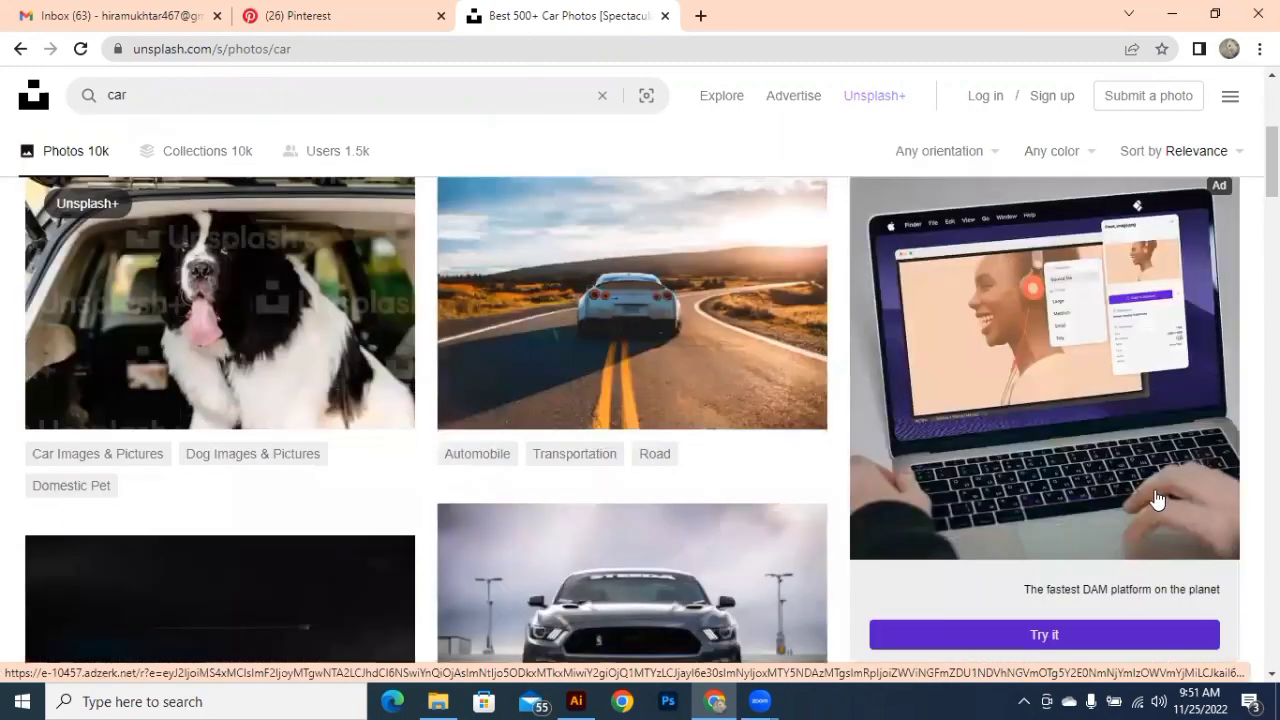
{"action": "scroll", "coordinate": [1111, 465], "scroll_direction": "down", "scroll_amount": 4}
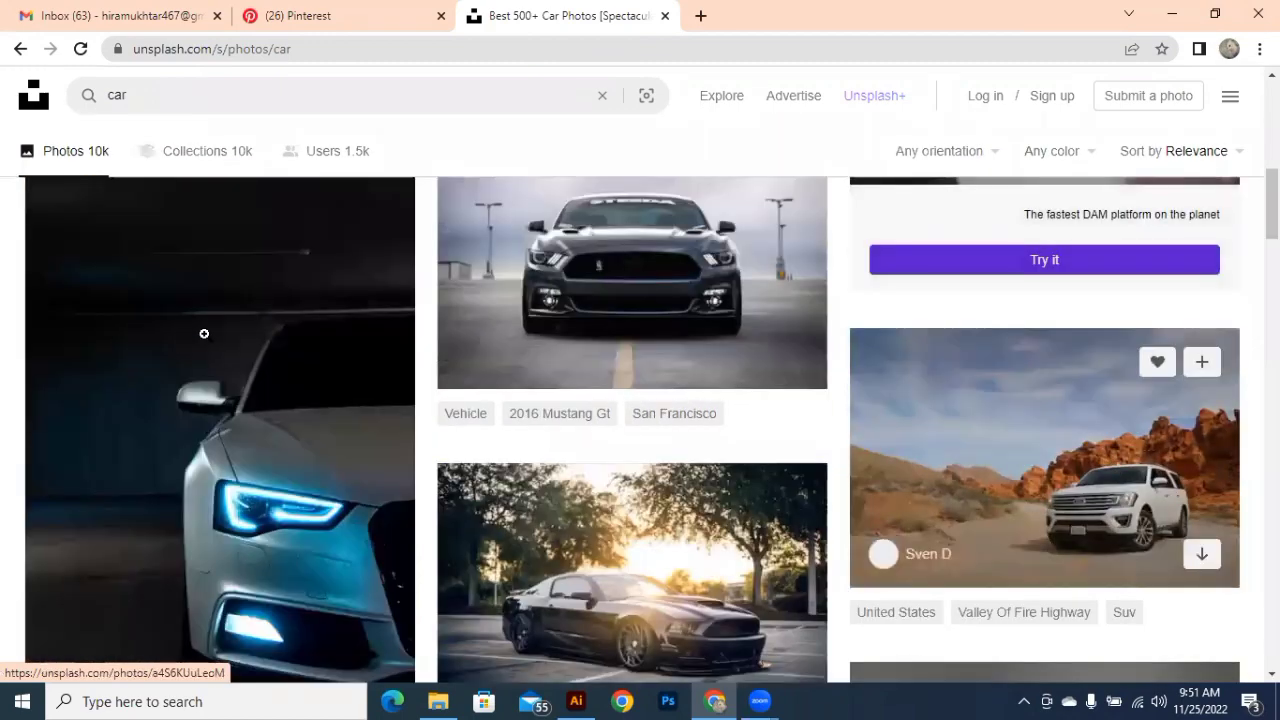
{"action": "scroll", "coordinate": [206, 333], "scroll_direction": "down", "scroll_amount": 1}
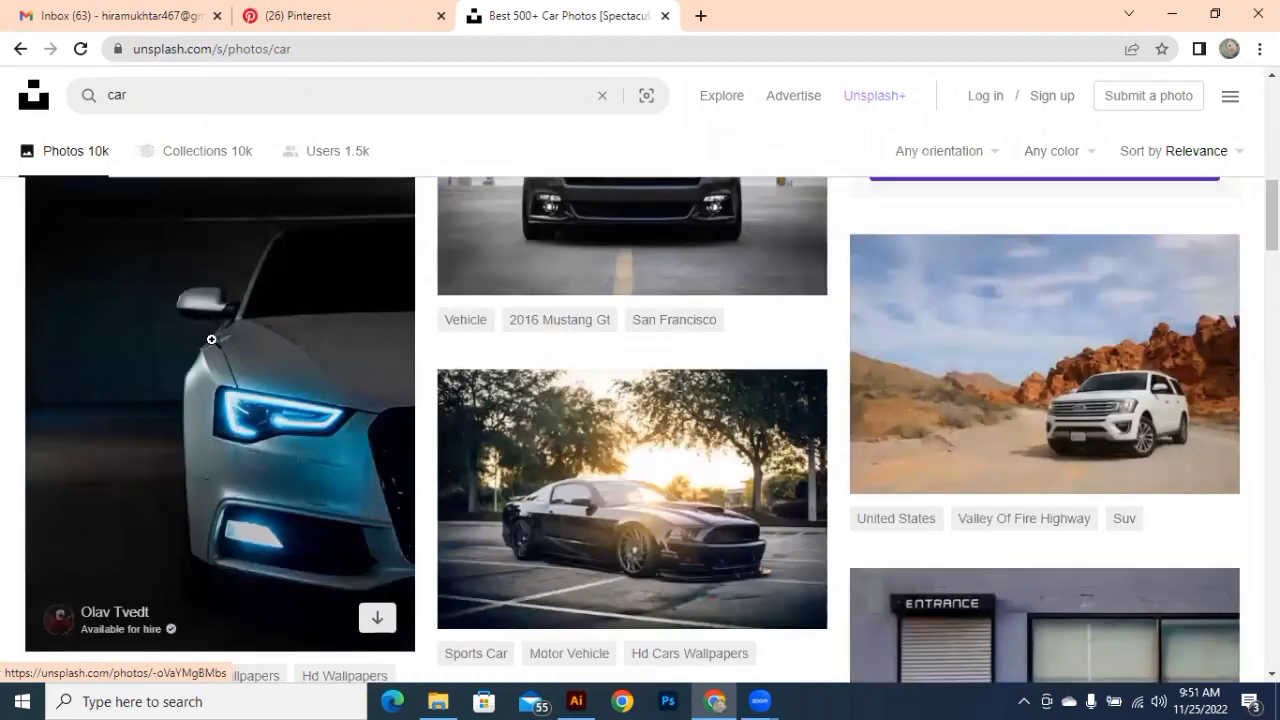
{"action": "left_click", "coordinate": [211, 339]}
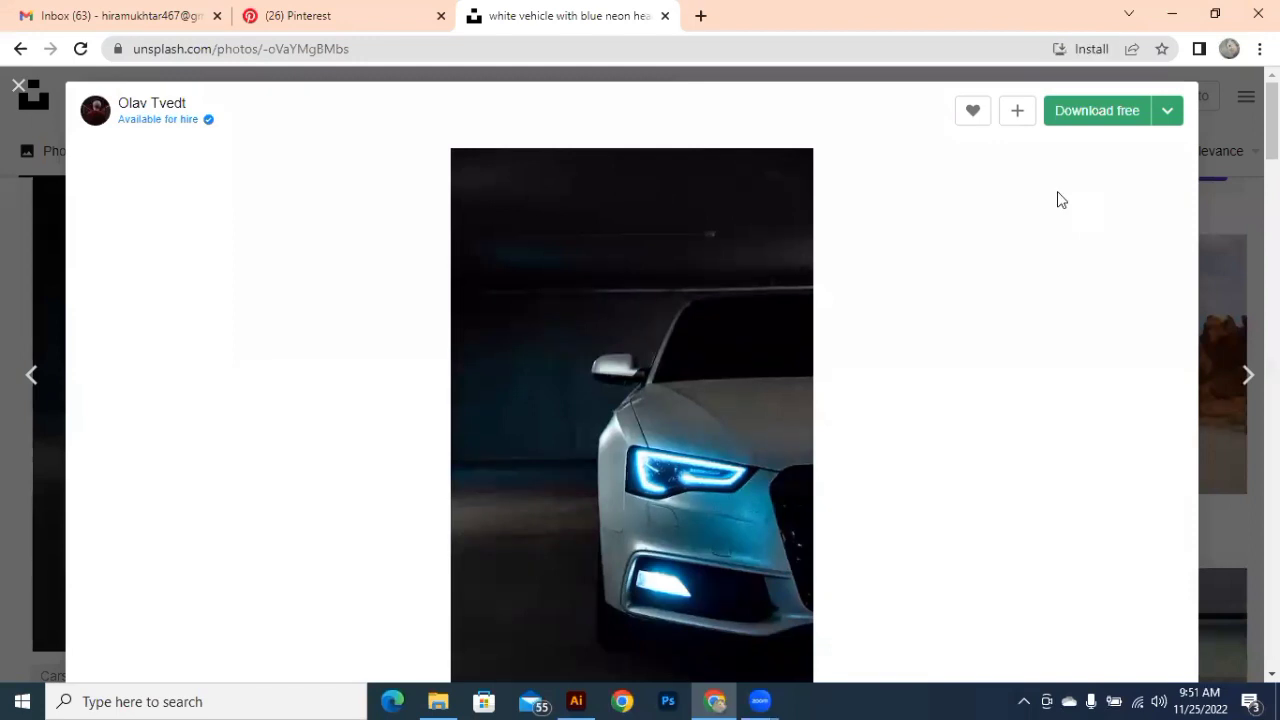
{"action": "left_click", "coordinate": [1166, 112]}
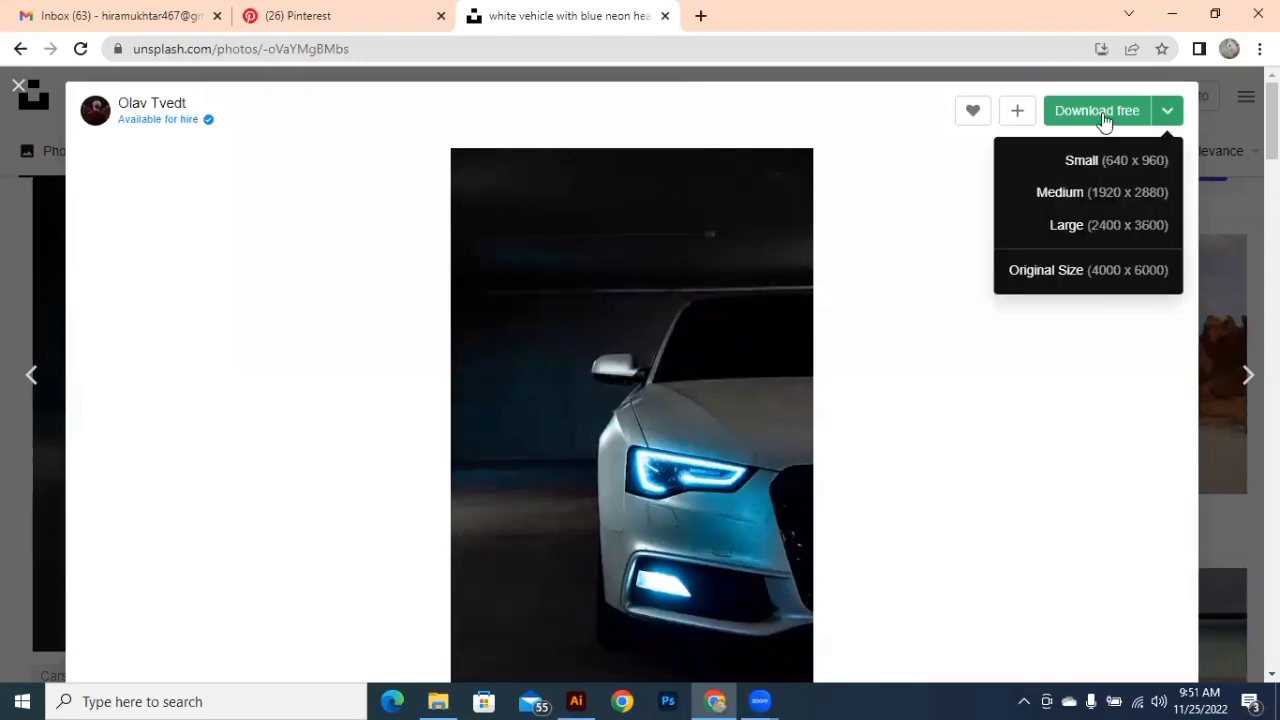
{"action": "left_click", "coordinate": [1072, 157]}
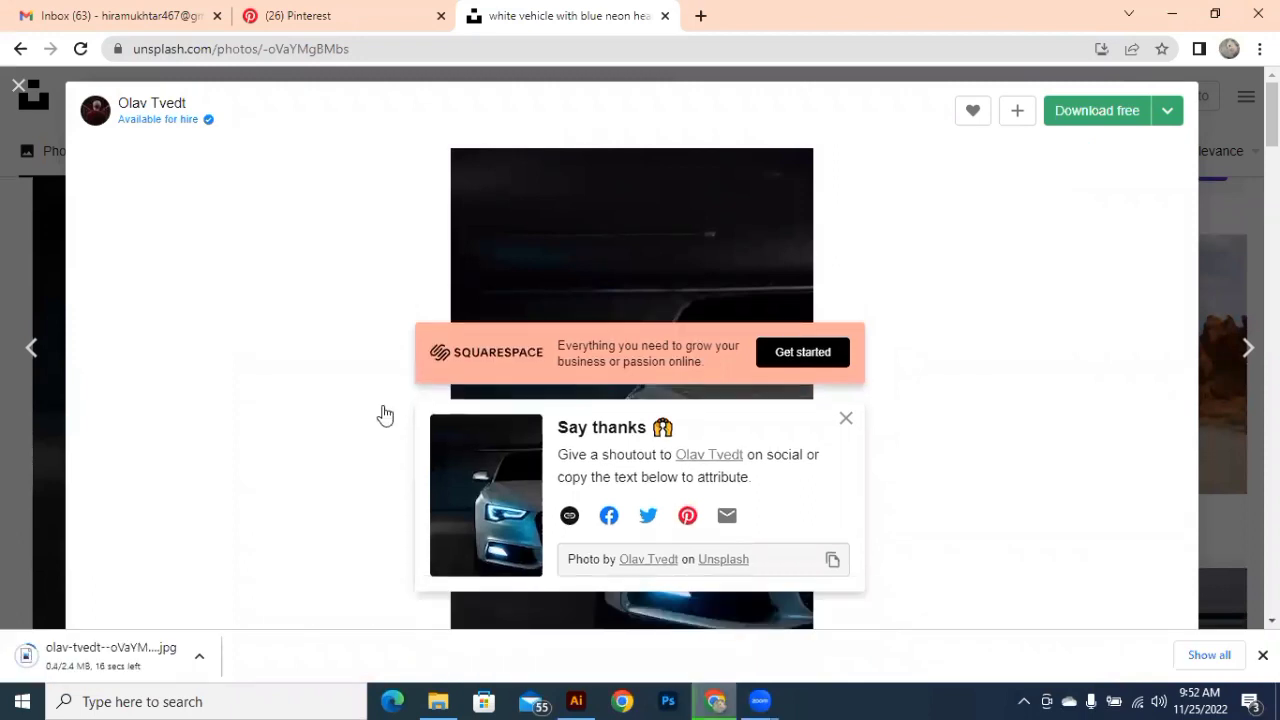
Step: Close the photo preview and open the iStock page offering more car photos
{"action": "left_click", "coordinate": [20, 90]}
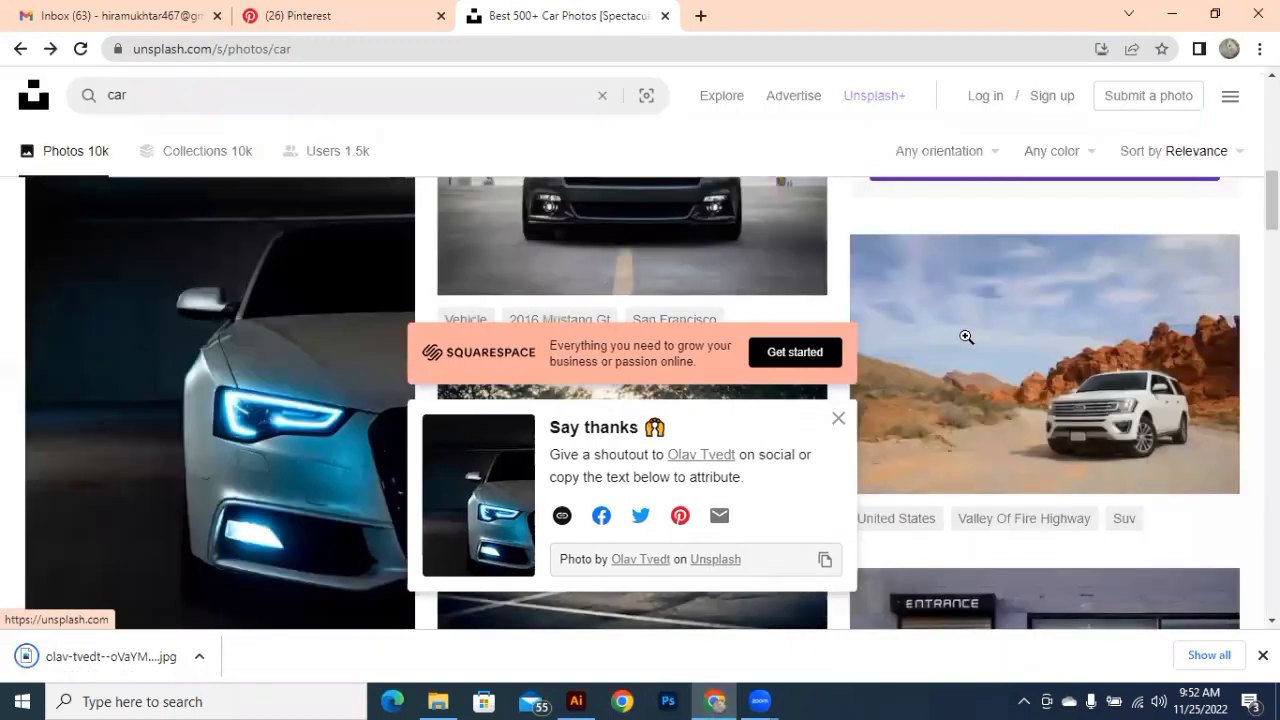
{"action": "scroll", "coordinate": [966, 341], "scroll_direction": "up", "scroll_amount": 10}
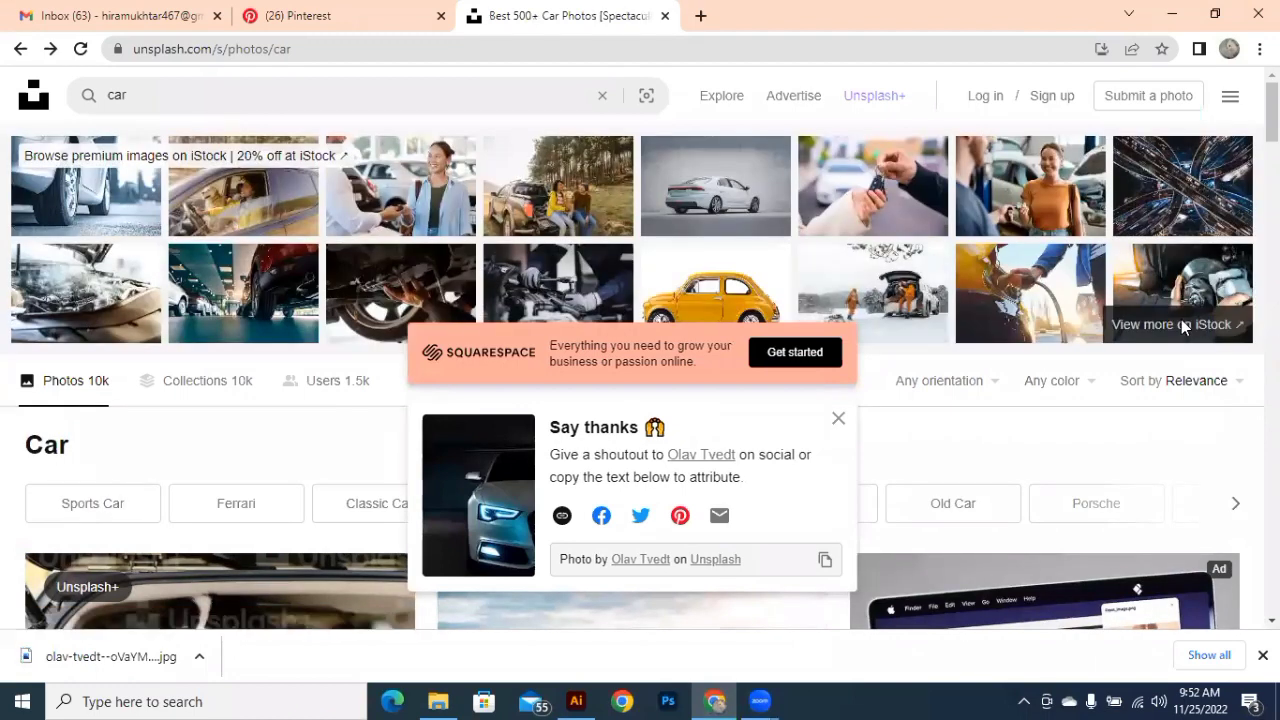
{"action": "left_click", "coordinate": [1183, 327]}
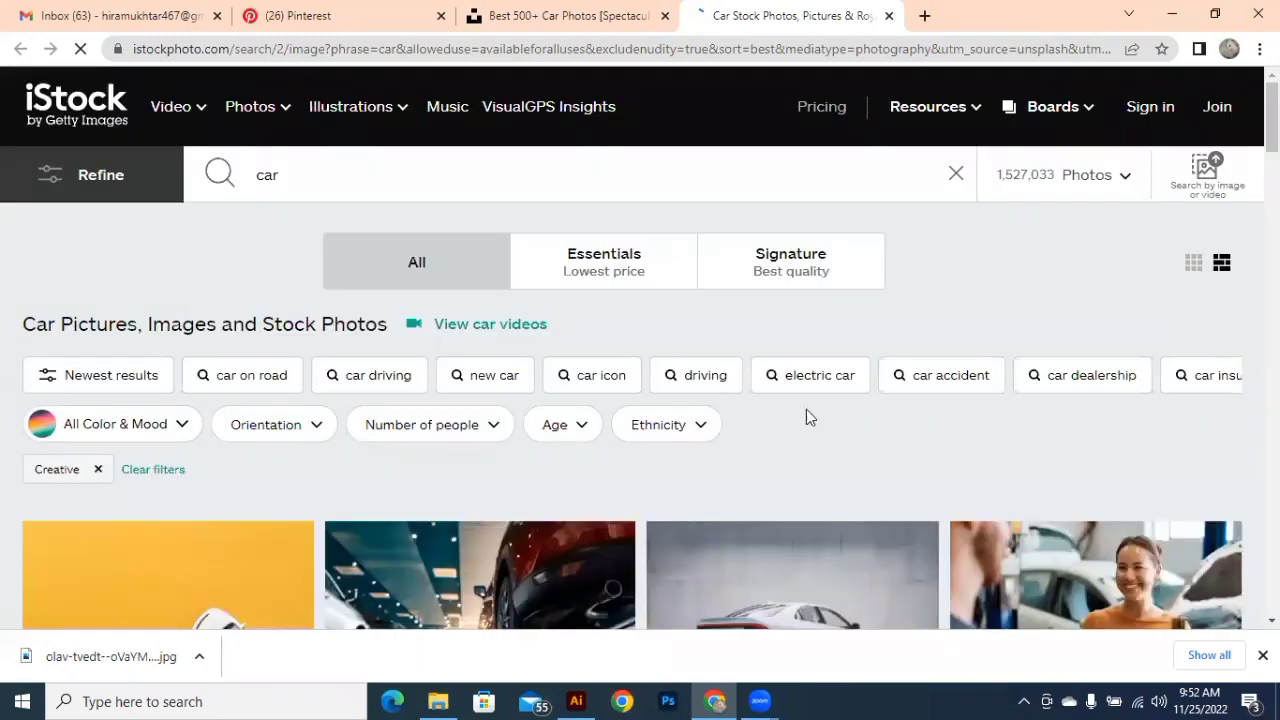
Step: Save the iStock photo of the car in front of a concrete wall into the lecture 4 folder
{"action": "scroll", "coordinate": [806, 416], "scroll_direction": "down", "scroll_amount": 3}
{"action": "scroll", "coordinate": [800, 300], "scroll_direction": "down", "scroll_amount": 3}
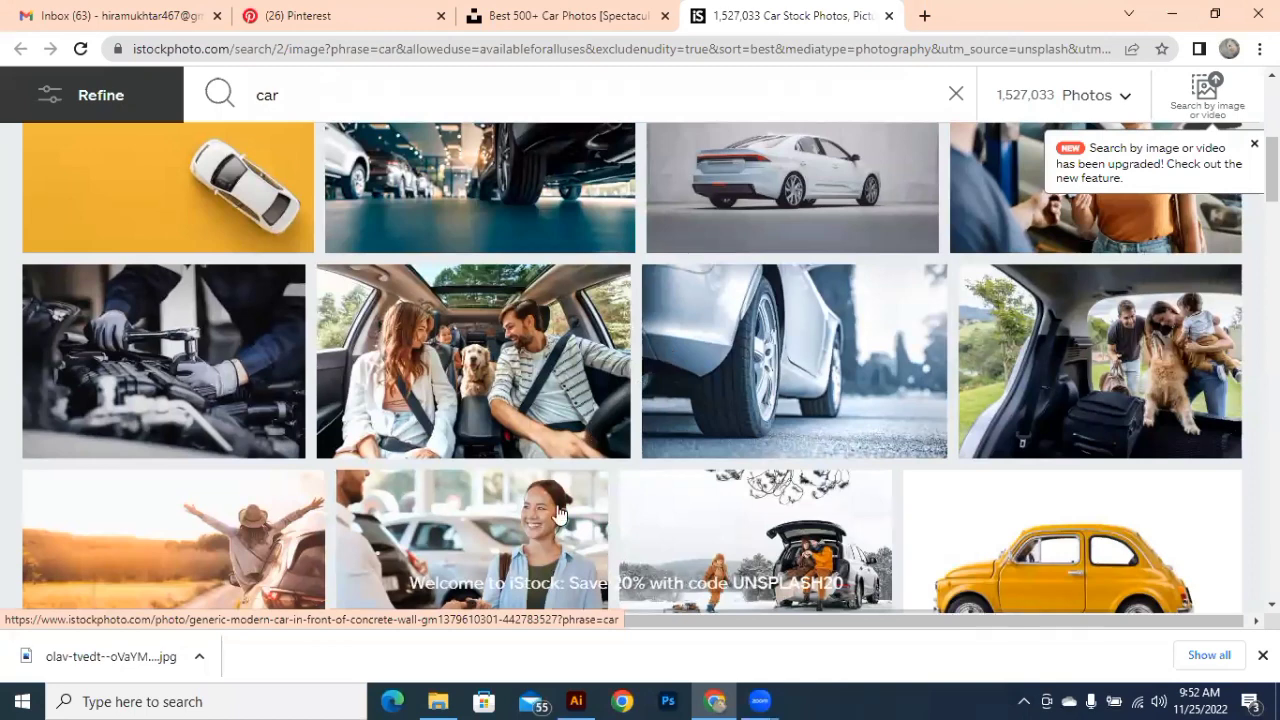
{"action": "left_click_drag", "start_coordinate": [447, 695], "coordinate": [751, 393]}
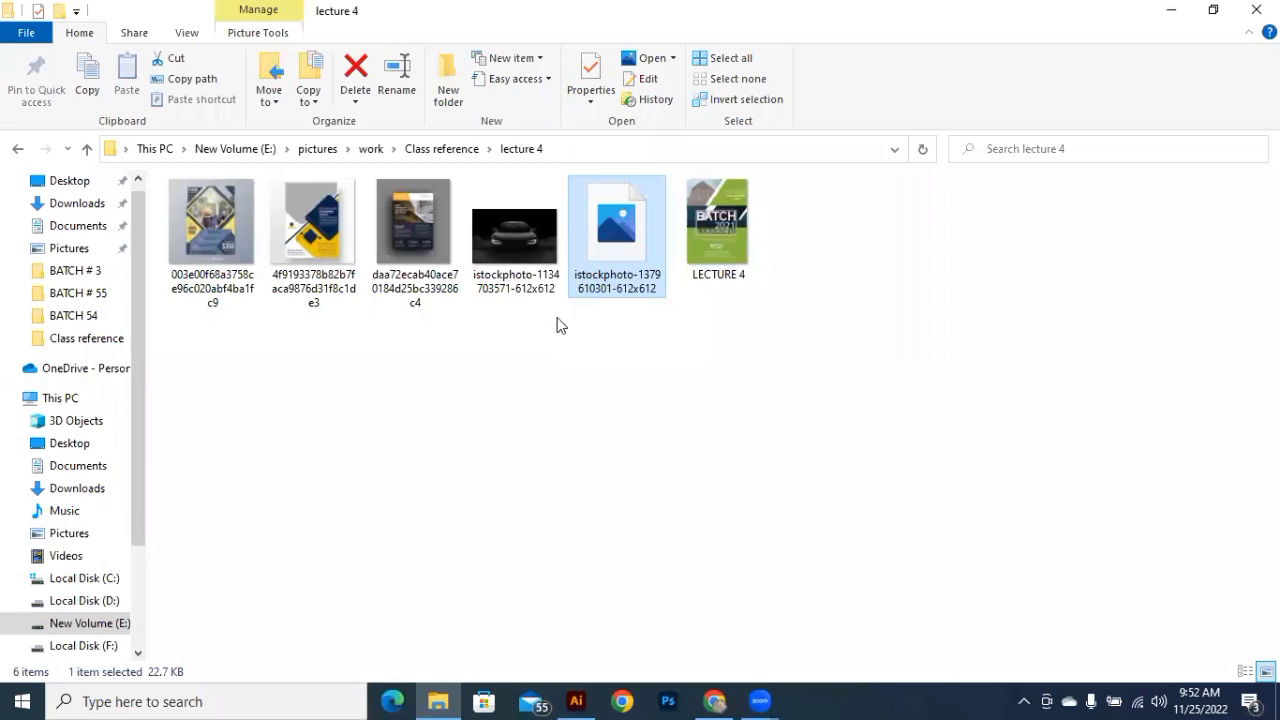
{"action": "left_click", "coordinate": [620, 338]}
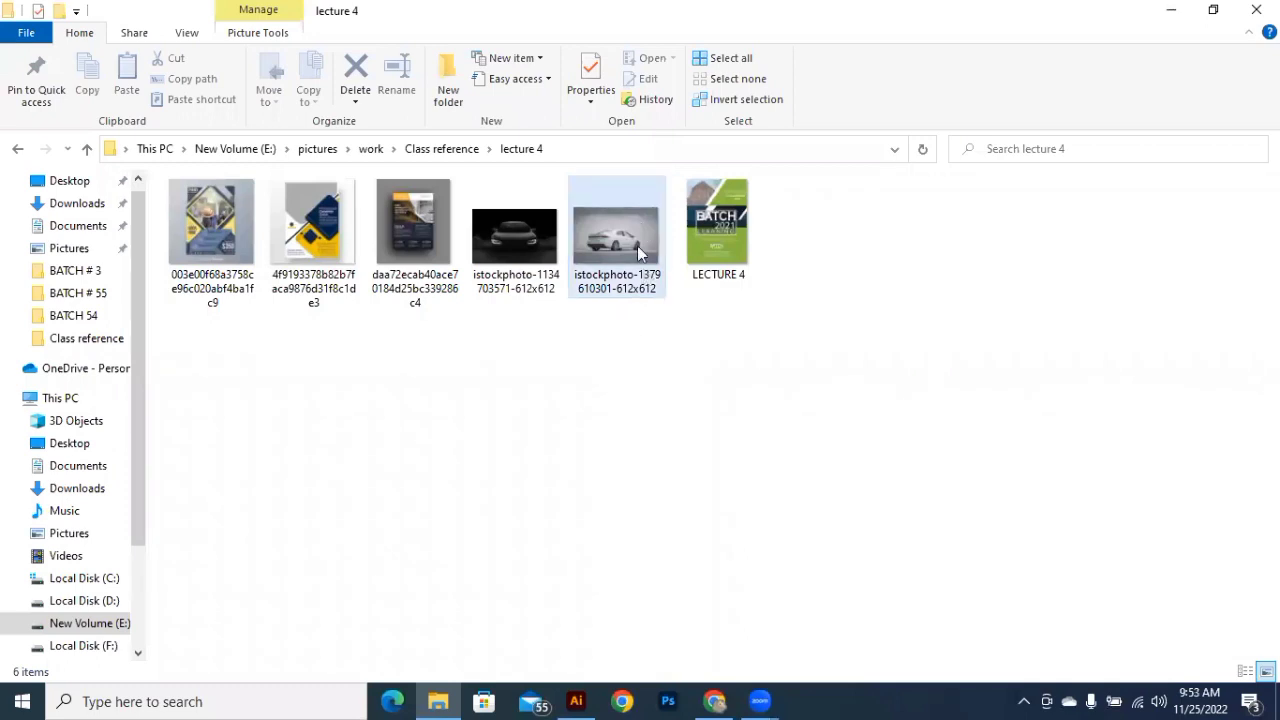
{"action": "mouse_move", "coordinate": [639, 246]}
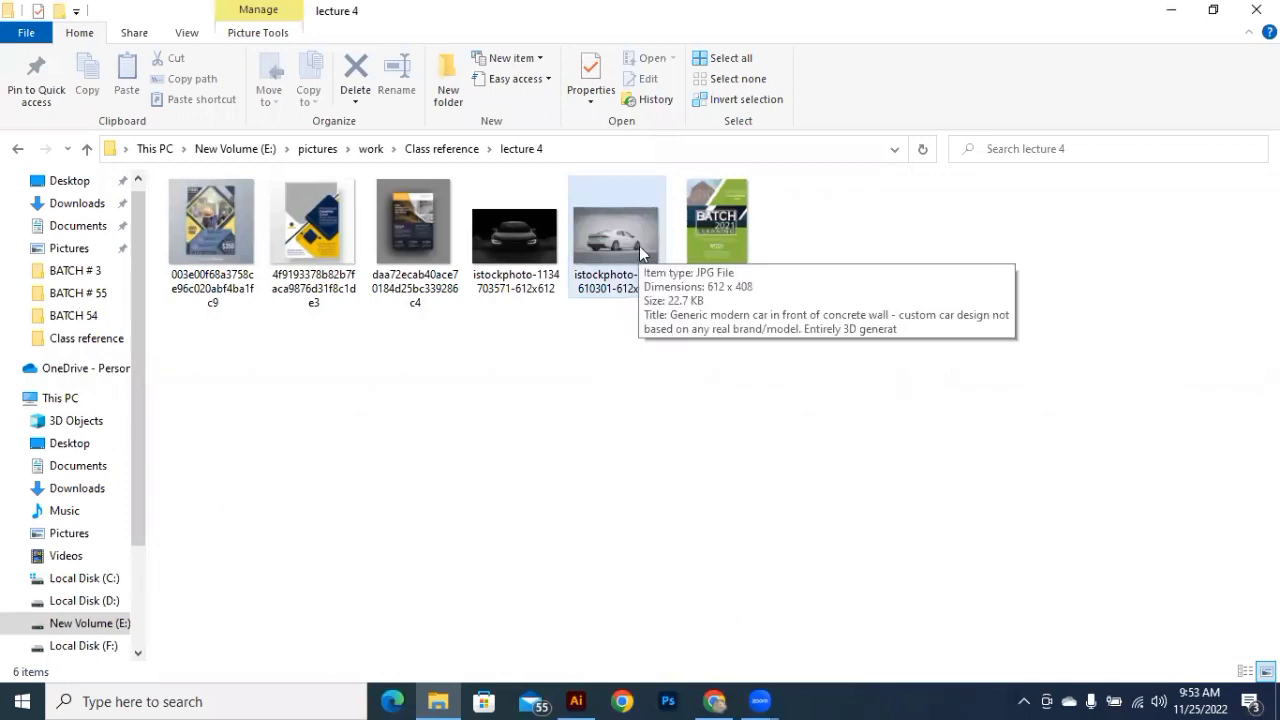
{"action": "double_click", "coordinate": [520, 240]}
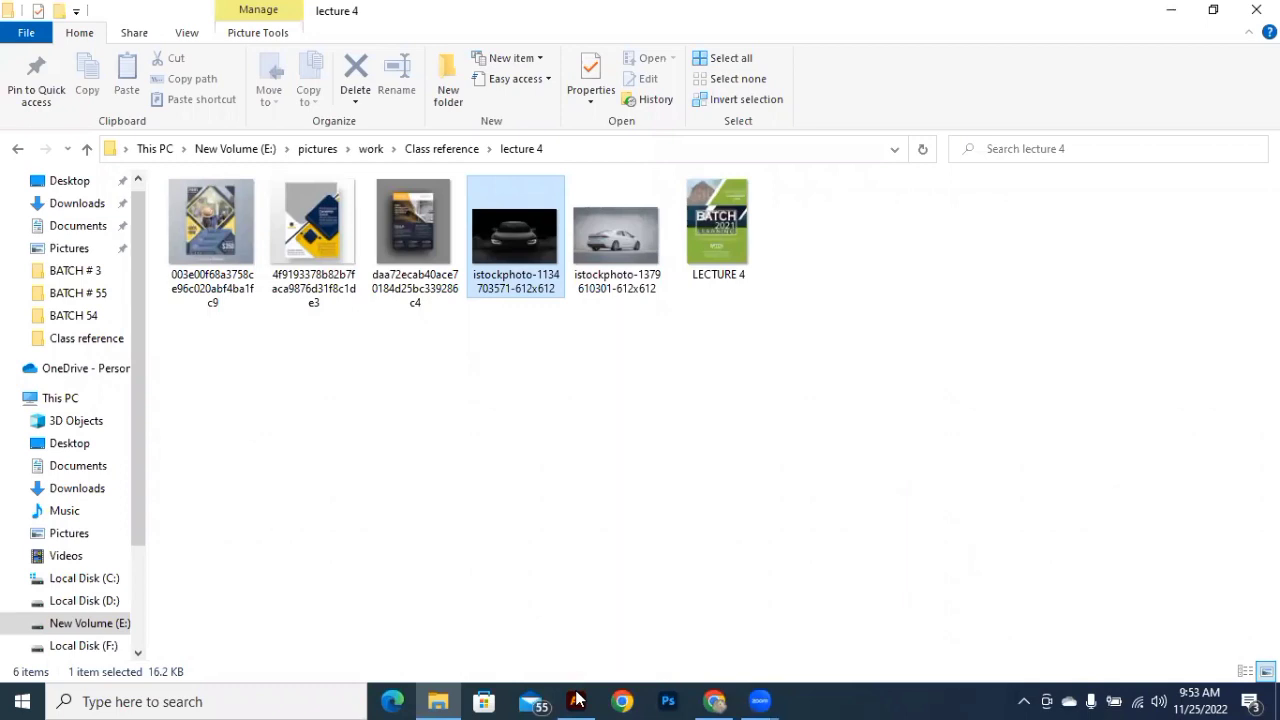
{"action": "left_click_drag", "start_coordinate": [576, 692], "coordinate": [592, 307]}
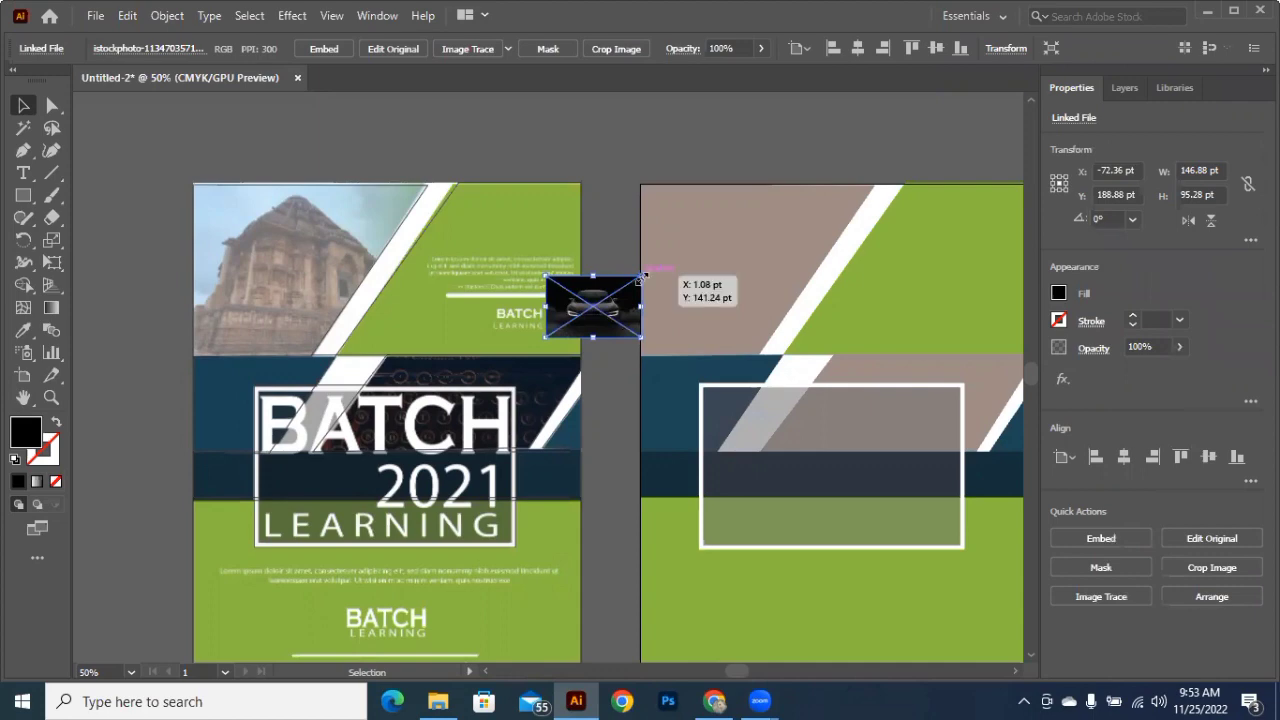
Step: Move the placed car photo over the recreated flyer's upper brown shape and enlarge it proportionally to cover that shape
{"action": "left_click_drag", "start_coordinate": [642, 278], "coordinate": [695, 241]}
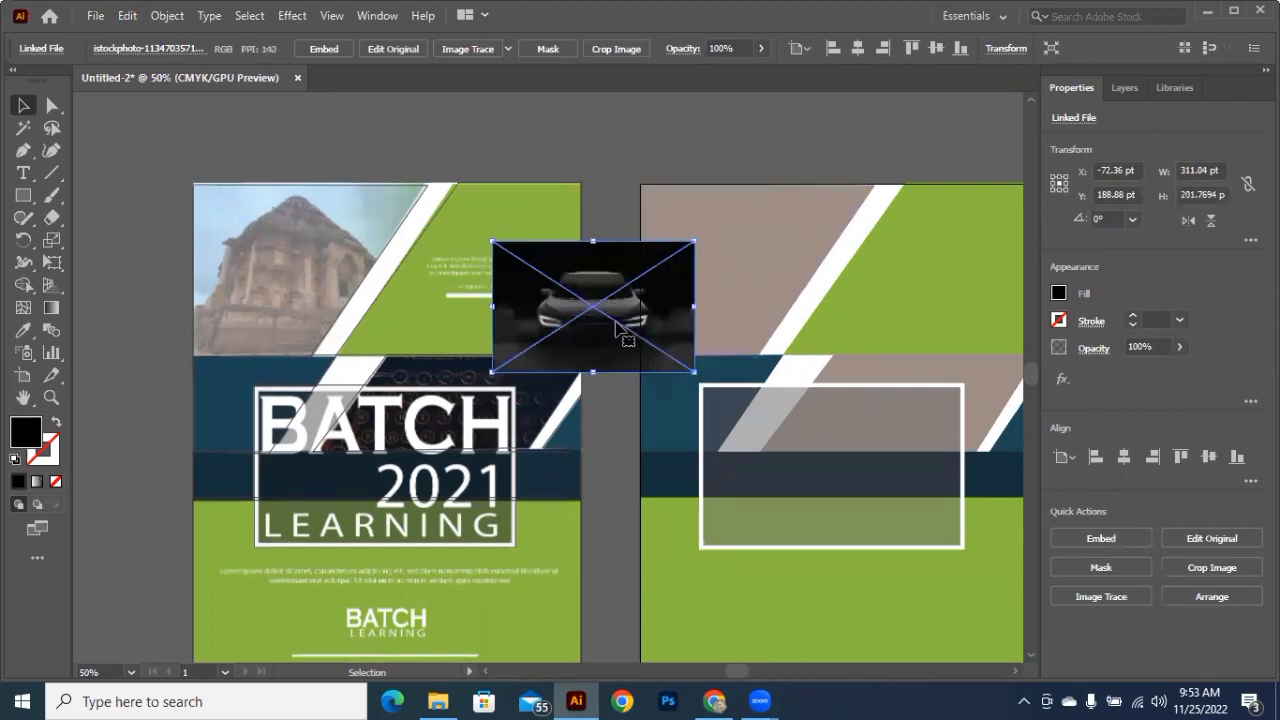
{"action": "left_click_drag", "start_coordinate": [616, 323], "coordinate": [825, 314]}
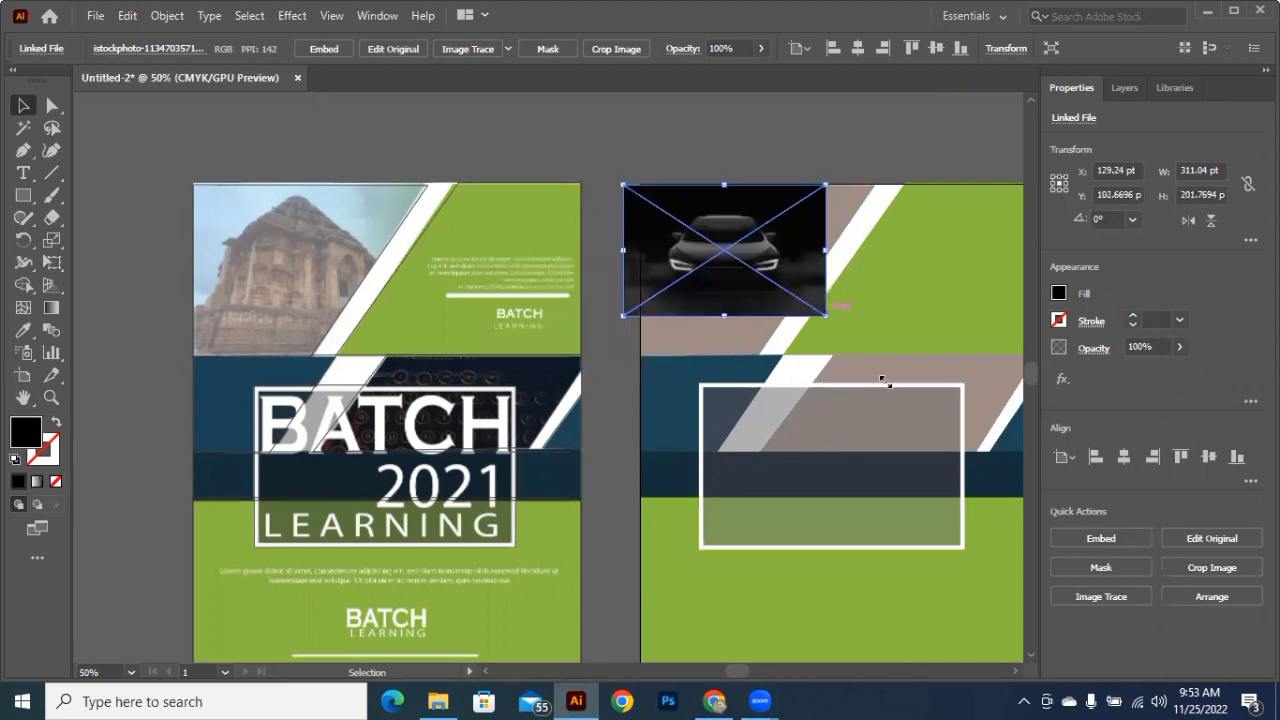
{"action": "left_click_drag", "start_coordinate": [885, 381], "coordinate": [885, 381]}
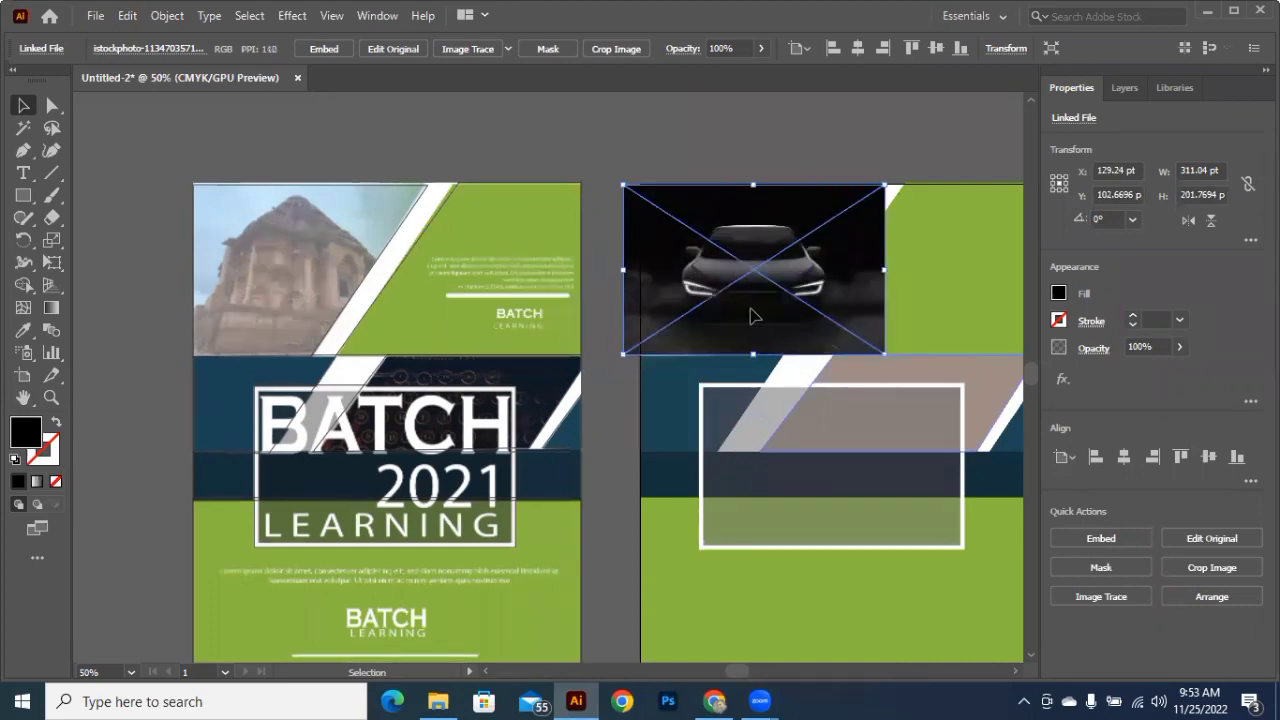
Step: Shift the car photo left so the car sits over the upper brown shape, and send it behind all the layout shapes
{"action": "left_click_drag", "start_coordinate": [728, 318], "coordinate": [698, 318]}
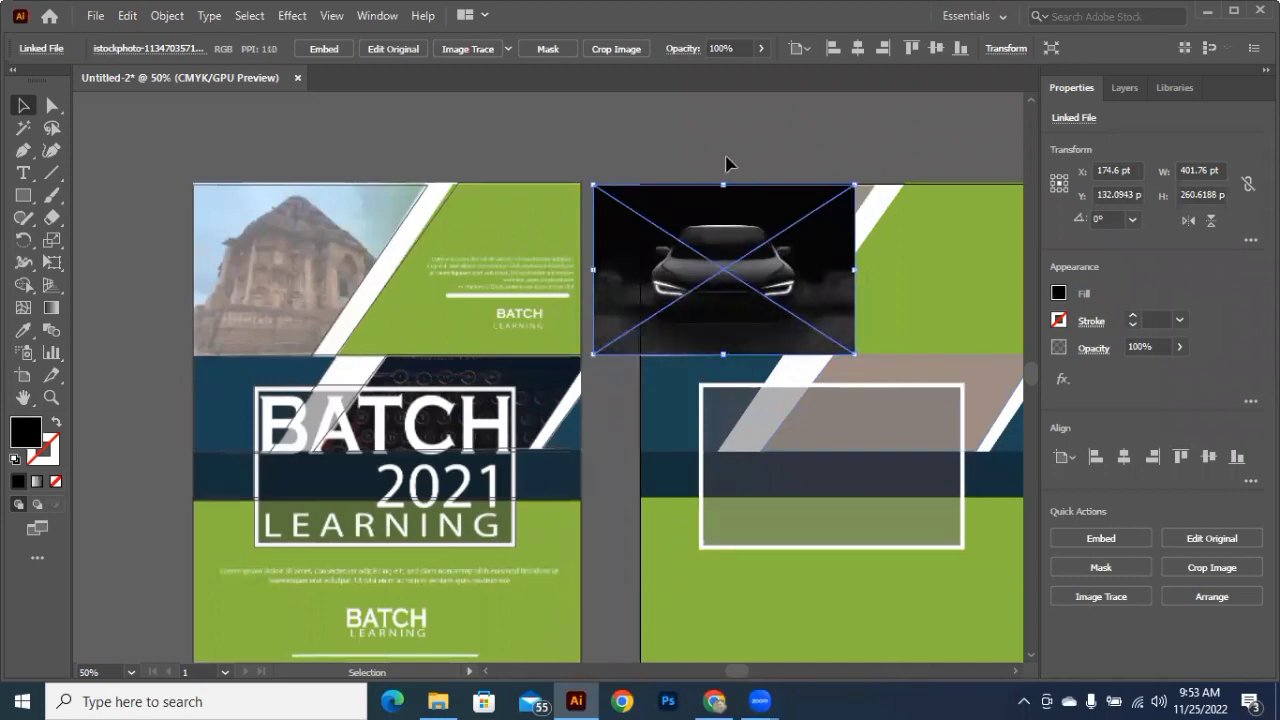
{"action": "key", "text": "ctrl"}
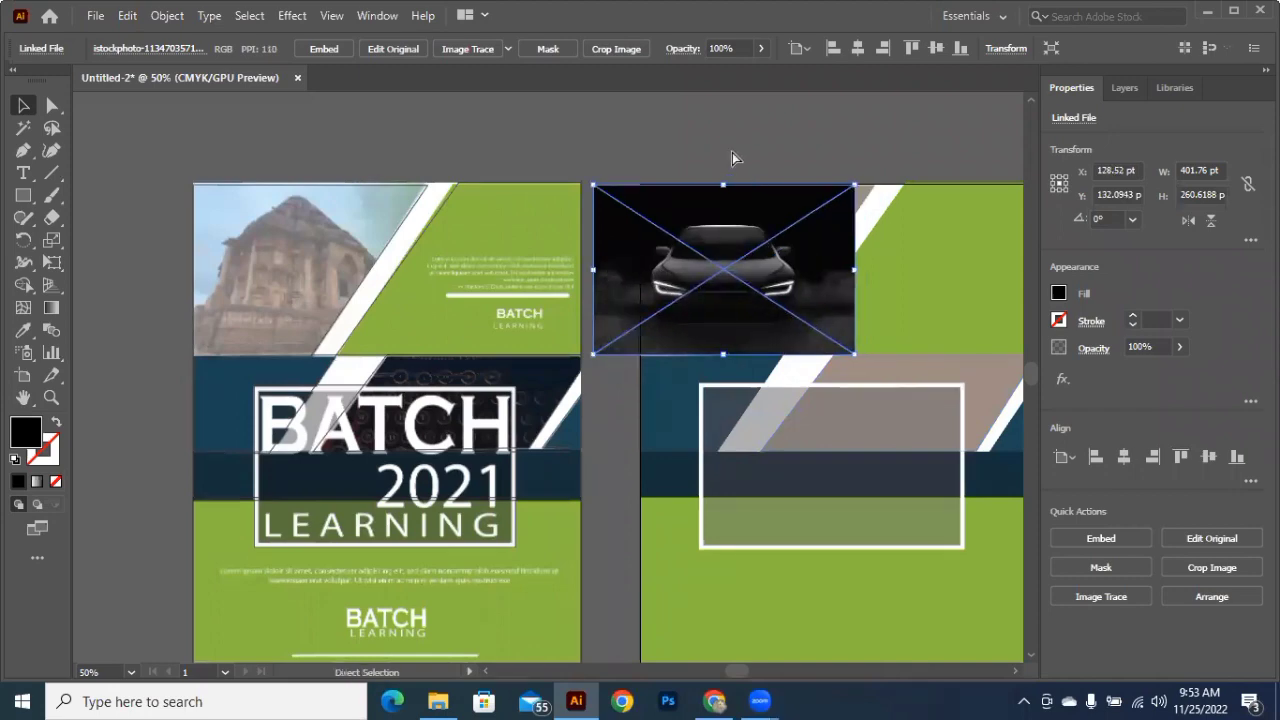
{"action": "key", "text": "ctrl+shift+bracketleft"}
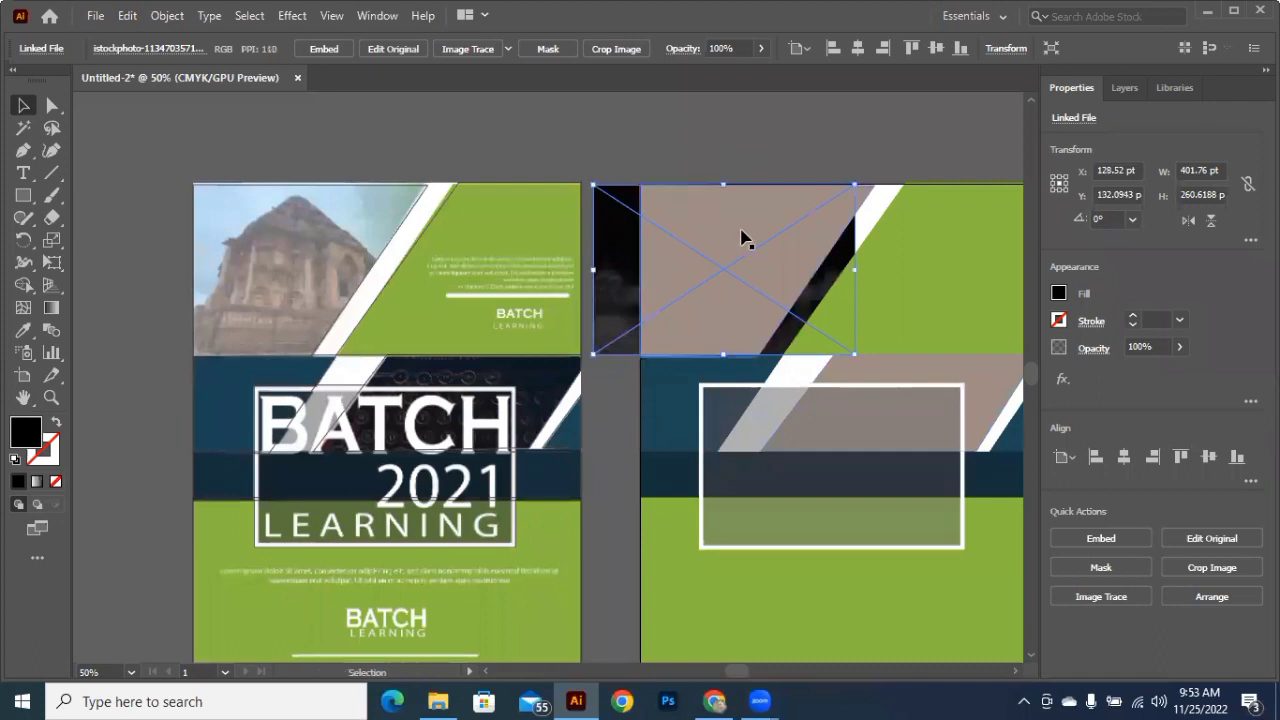
Step: Select the car photo together with the upper brown shape and make a clipping mask from them
{"action": "key", "text": "shift"}
{"action": "left_click", "coordinate": [741, 230], "text": "shift"}
{"action": "right_click", "coordinate": [644, 240]}
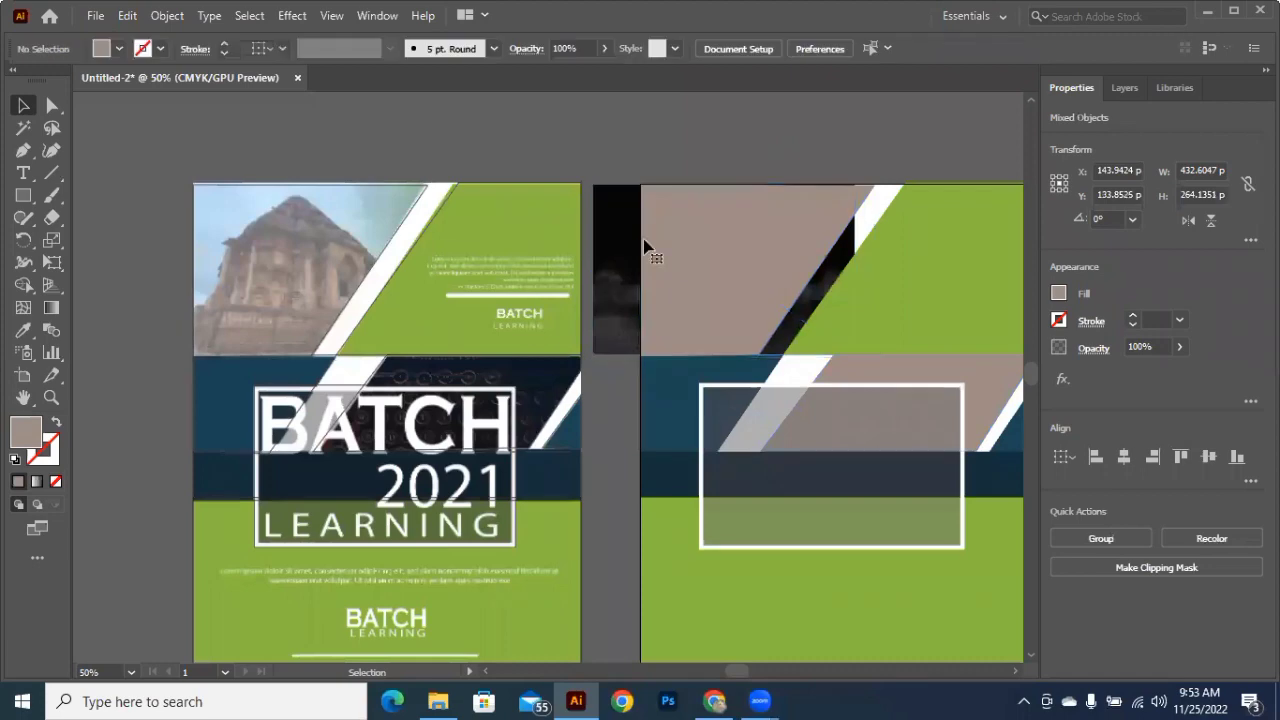
{"action": "left_click", "coordinate": [740, 240], "text": "shift"}
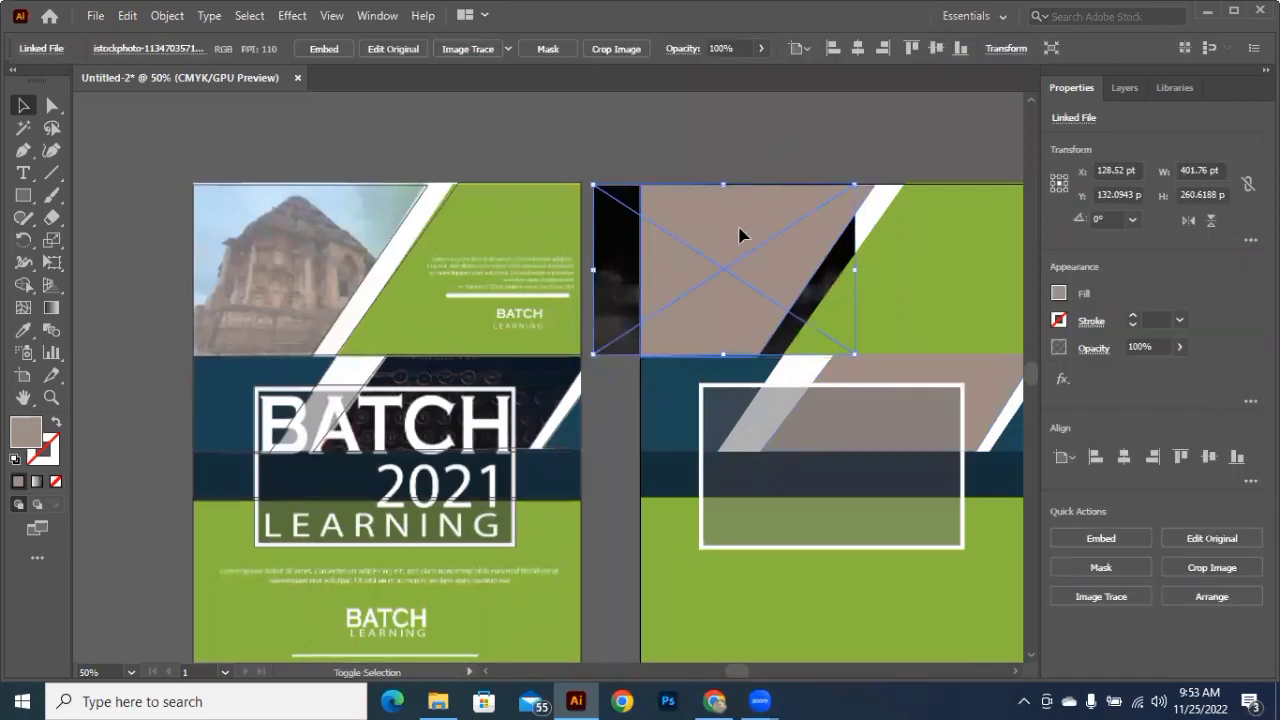
{"action": "left_click", "coordinate": [695, 201], "text": "shift"}
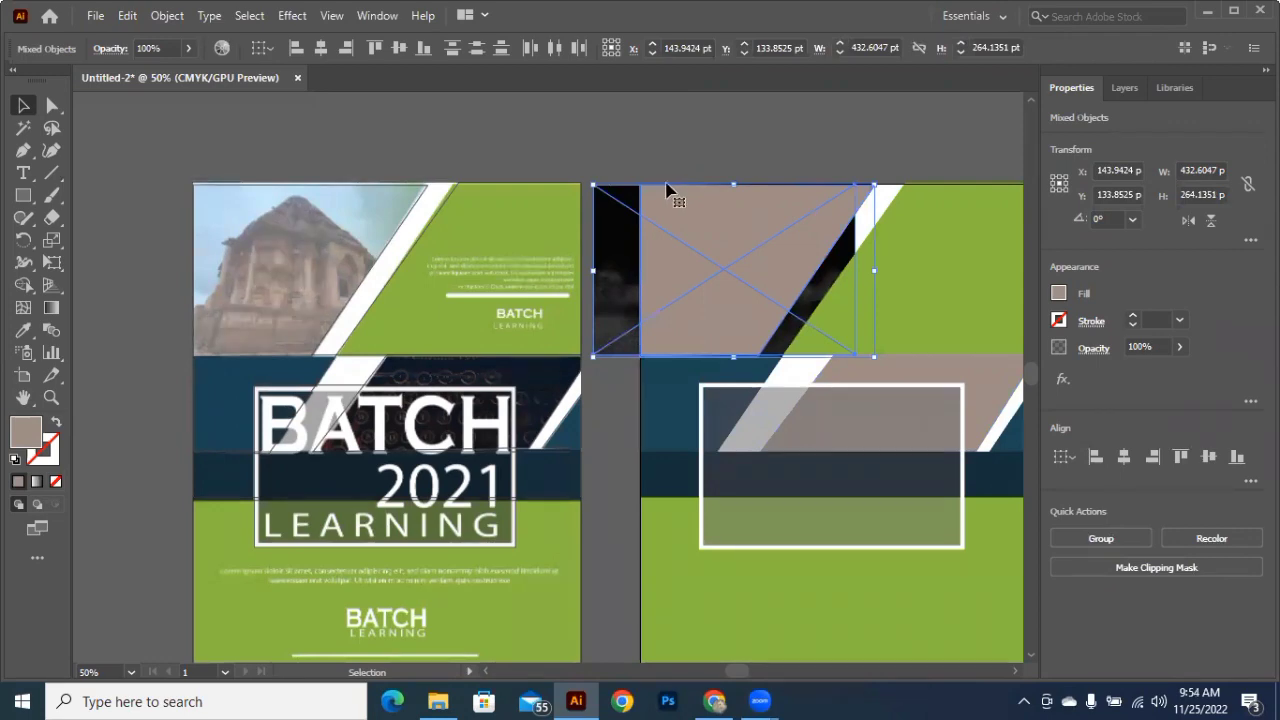
{"action": "left_click", "coordinate": [167, 15]}
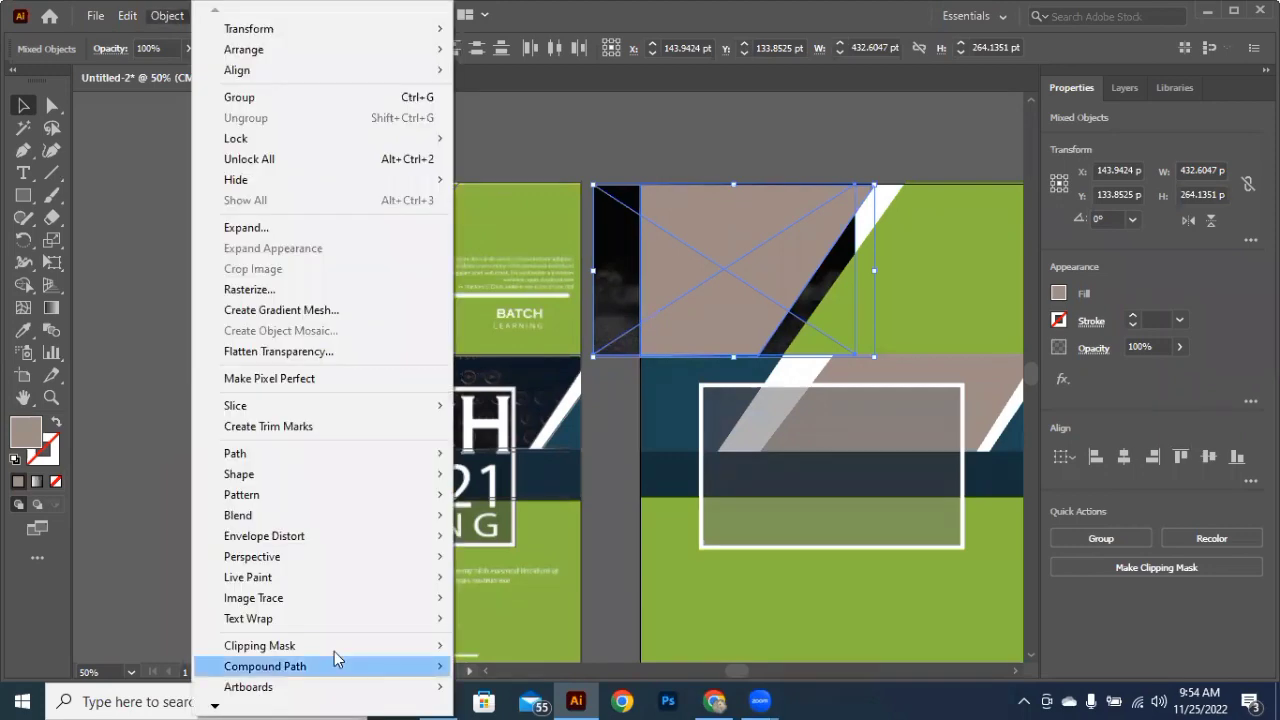
{"action": "mouse_move", "coordinate": [440, 646]}
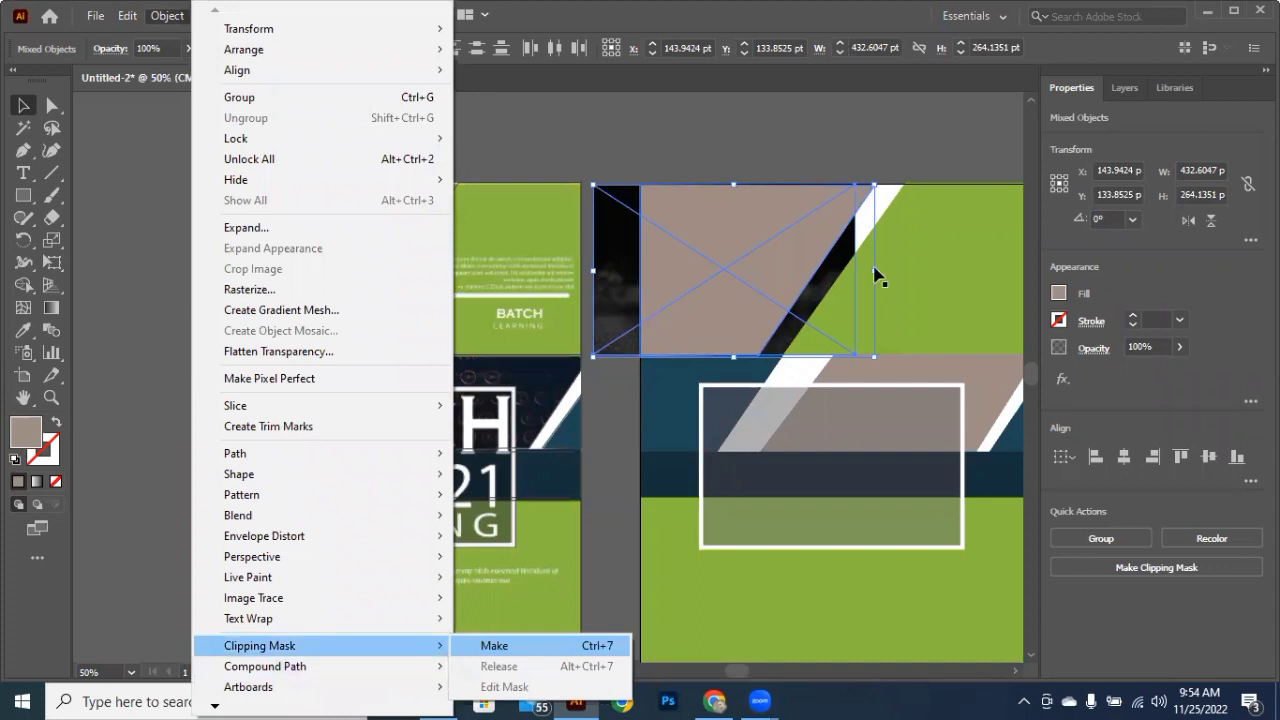
{"action": "key", "text": "ctrl+7"}
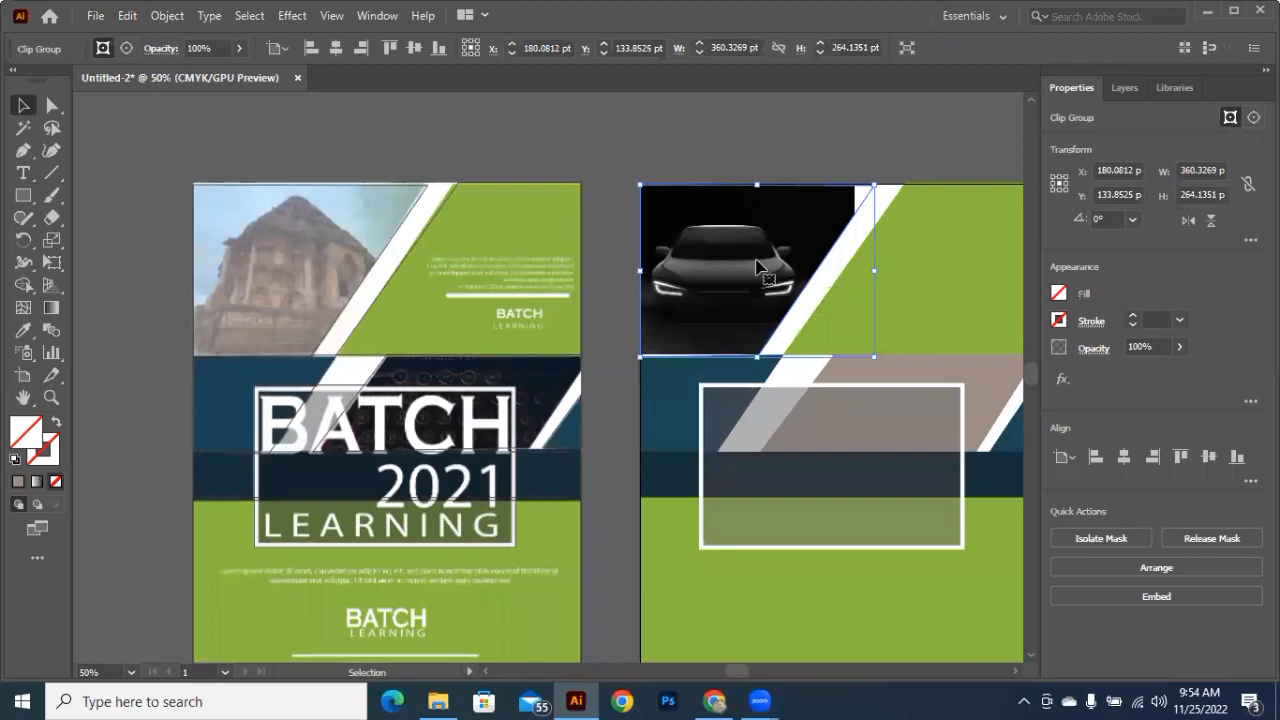
Step: Inside the clip group, reposition the car photo and enlarge it proportionally to about 511 by 331 pt to fill the mask, and exit isolation
{"action": "double_click", "coordinate": [755, 268]}
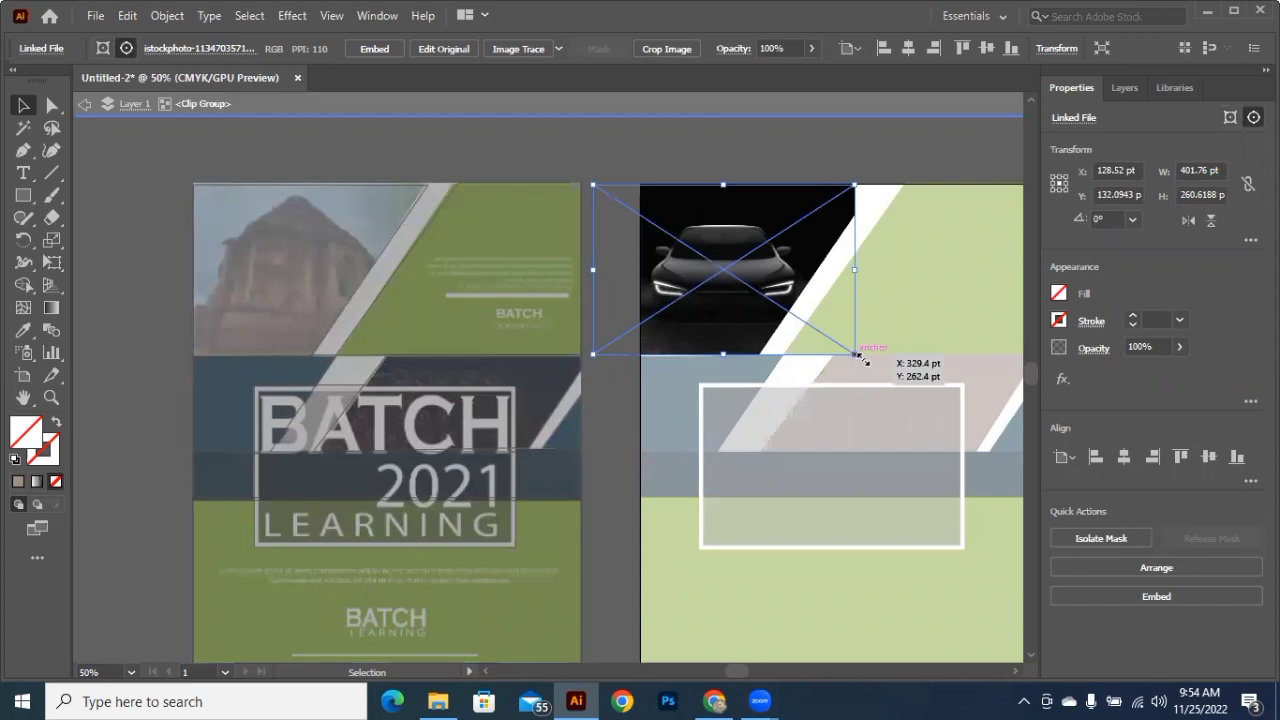
{"action": "left_click_drag", "start_coordinate": [854, 354], "coordinate": [867, 362]}
{"action": "left_click_drag", "start_coordinate": [722, 296], "coordinate": [739, 295]}
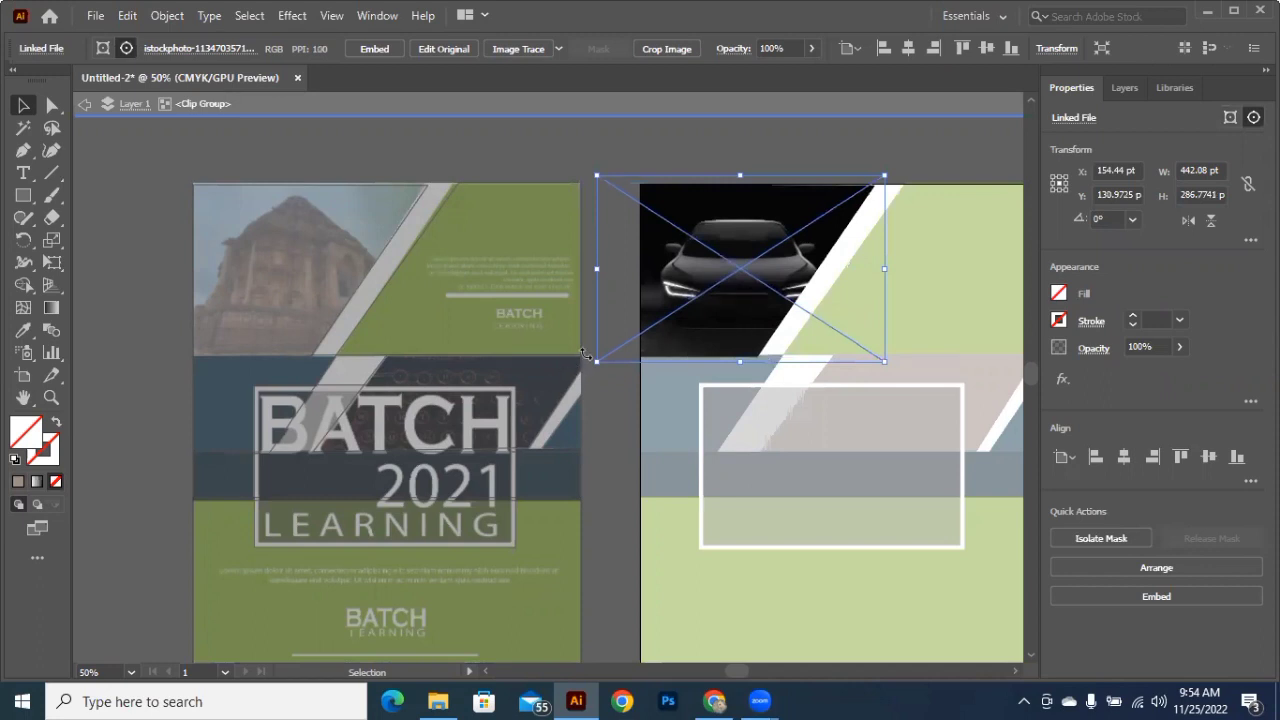
{"action": "left_click_drag", "start_coordinate": [593, 367], "coordinate": [576, 375]}
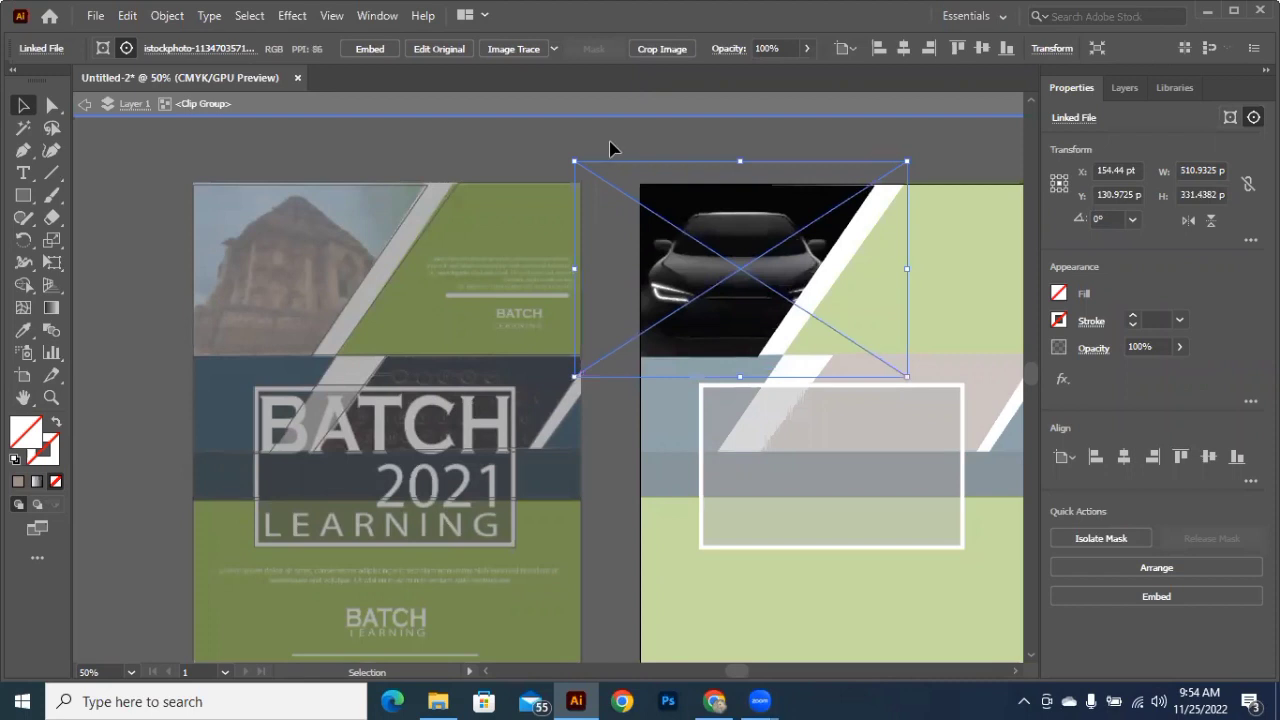
{"action": "left_click", "coordinate": [487, 163]}
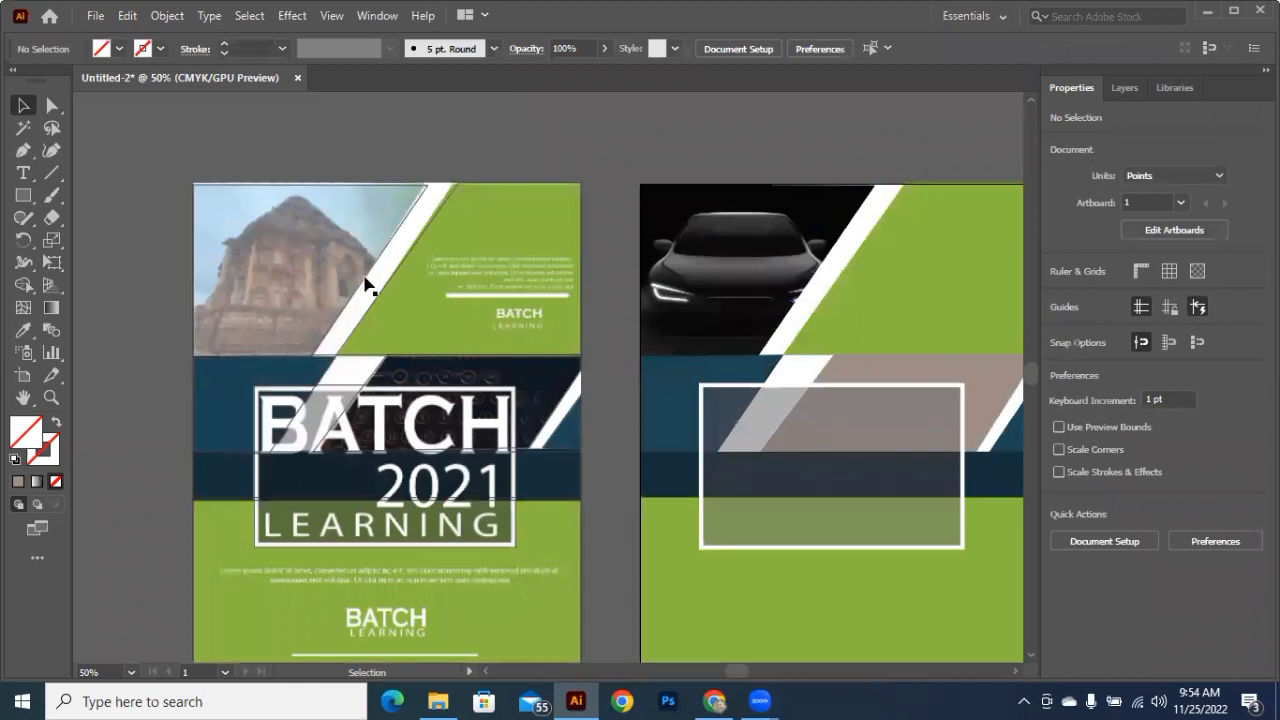
Step: Copy the example flyer's slanted picture outline onto the masked car photo and fill the copy with a white-to-black linear gradient
{"action": "left_click_drag", "start_coordinate": [367, 285], "coordinate": [812, 285]}
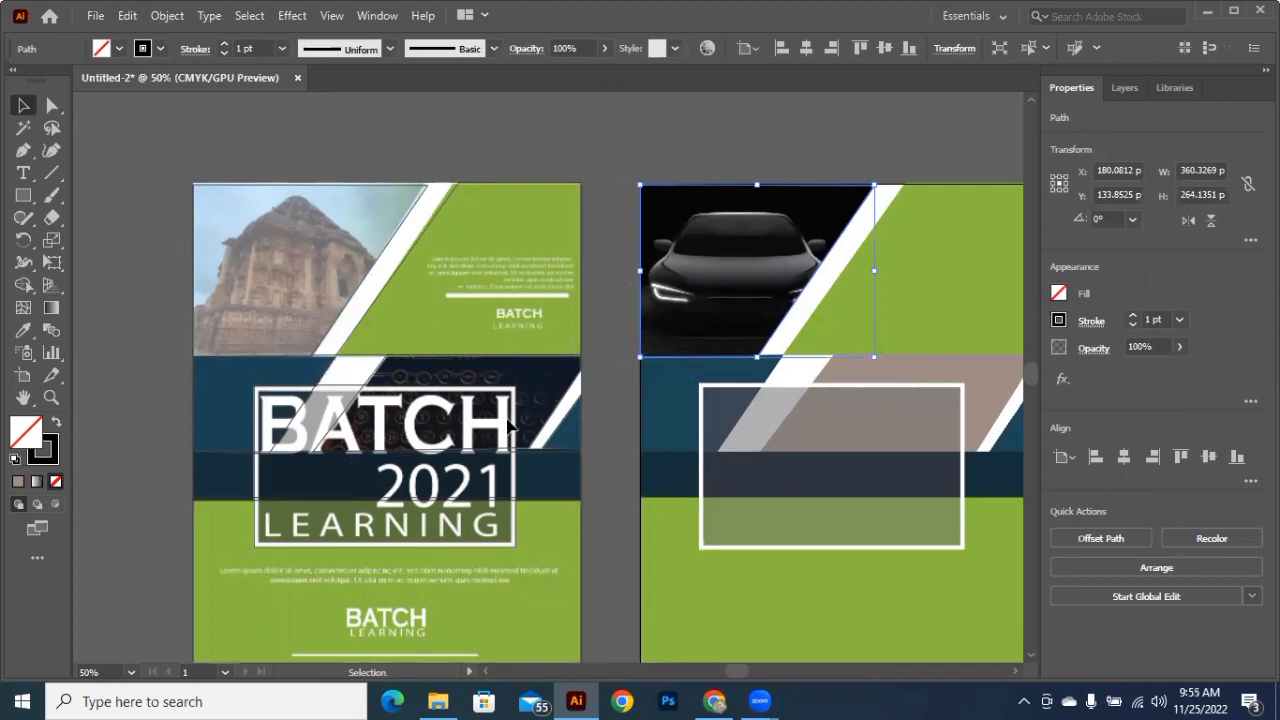
{"action": "key", "text": "."}
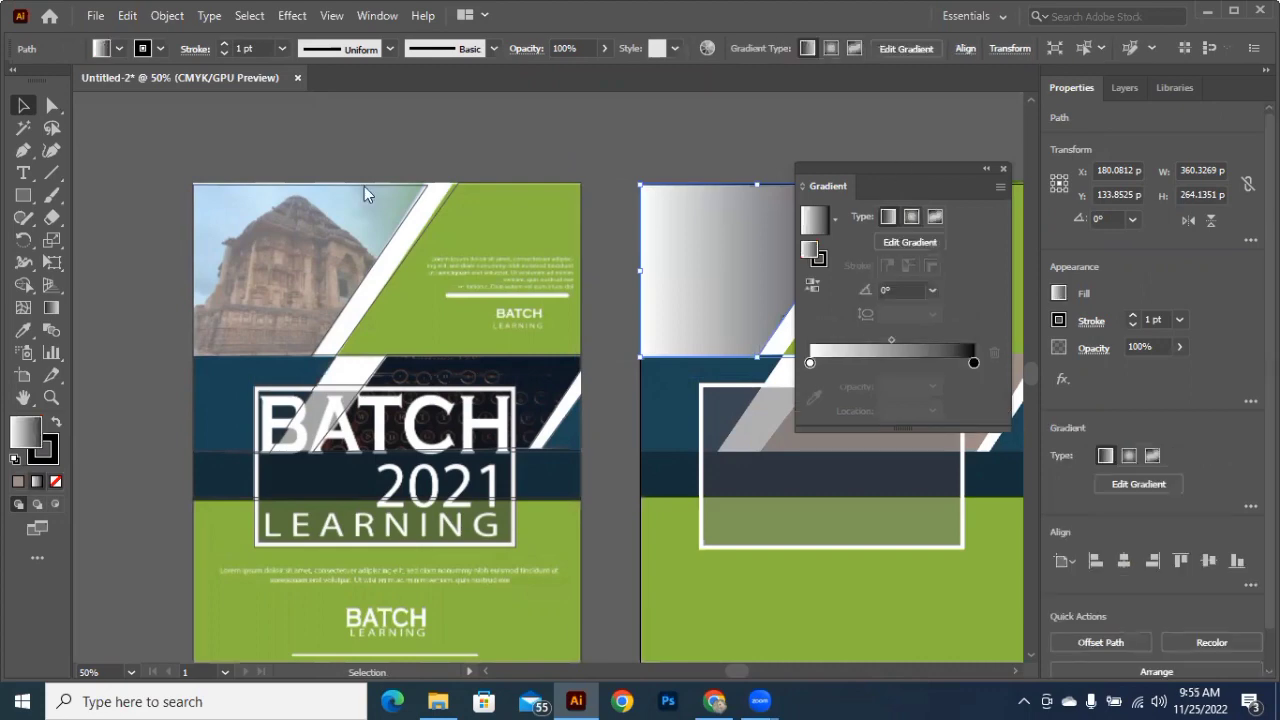
{"action": "left_click_drag", "start_coordinate": [990, 170], "coordinate": [440, 190]}
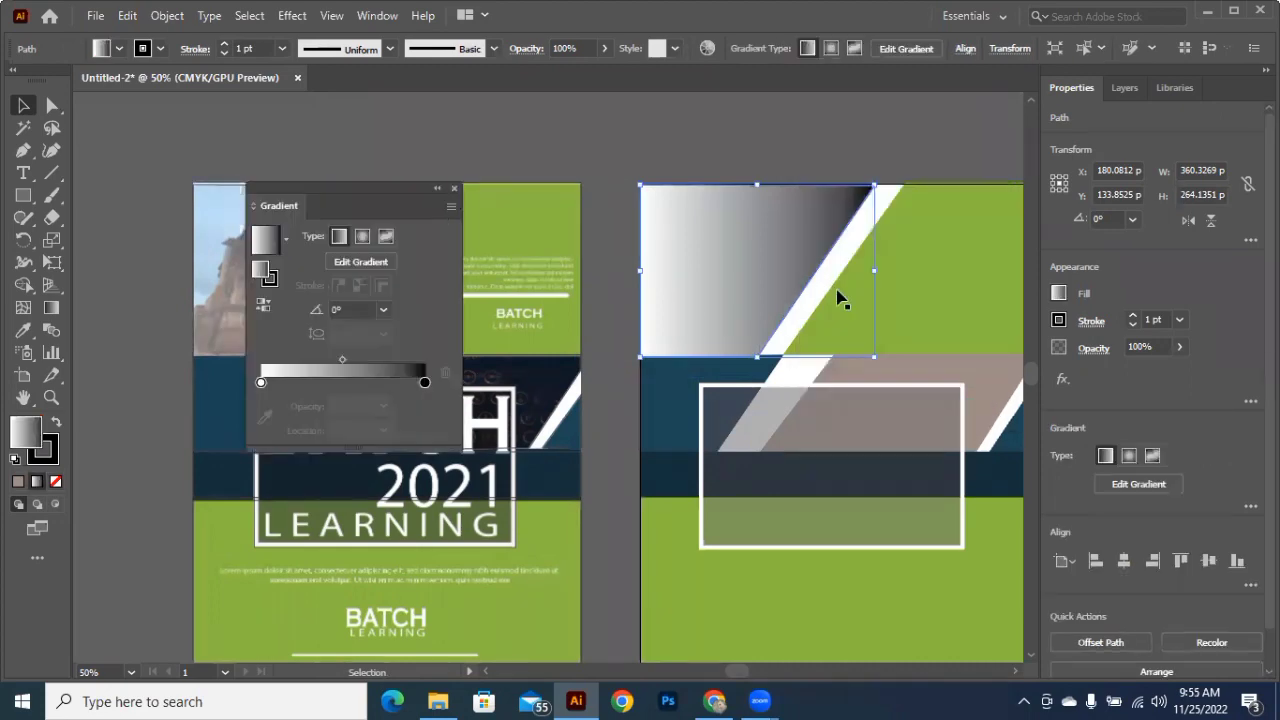
{"action": "key", "text": "ctrl+F9"}
Step: Give the overlay shape the adjacent green area's fill with the Eyedropper and set its opacity to 19%
{"action": "key", "text": "i"}
{"action": "left_click", "coordinate": [907, 290]}
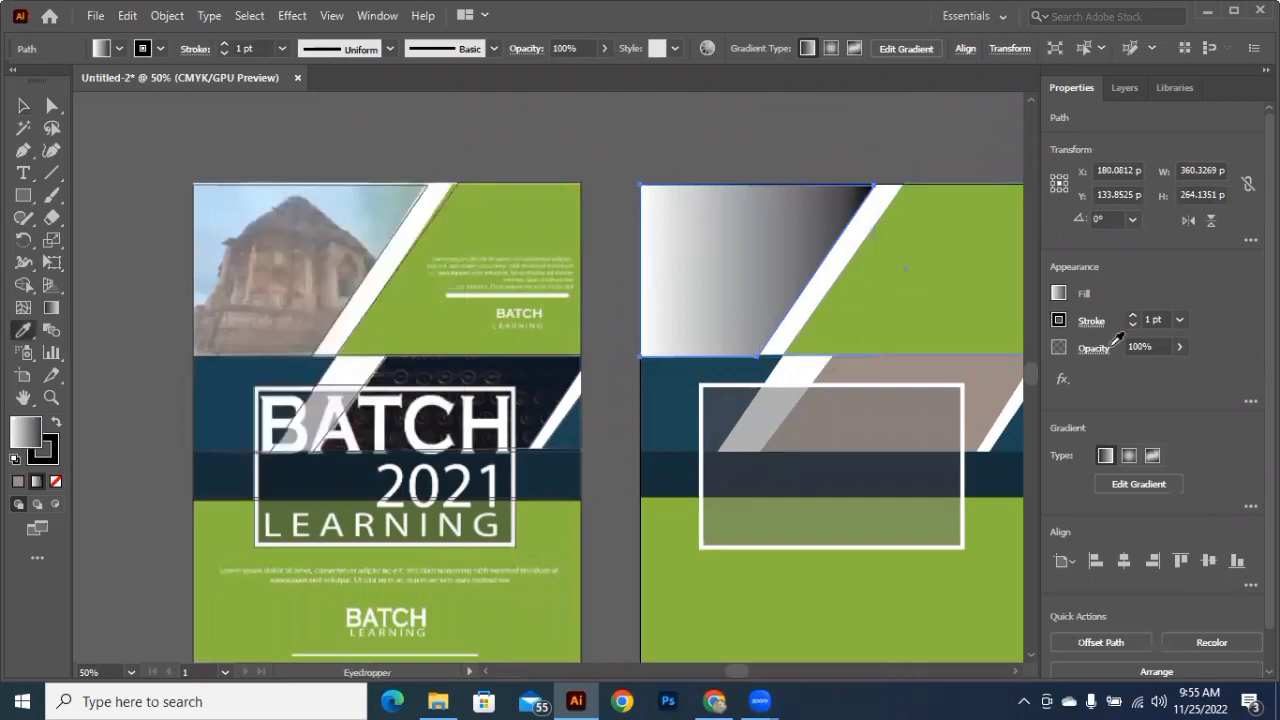
{"action": "left_click", "coordinate": [1180, 347]}
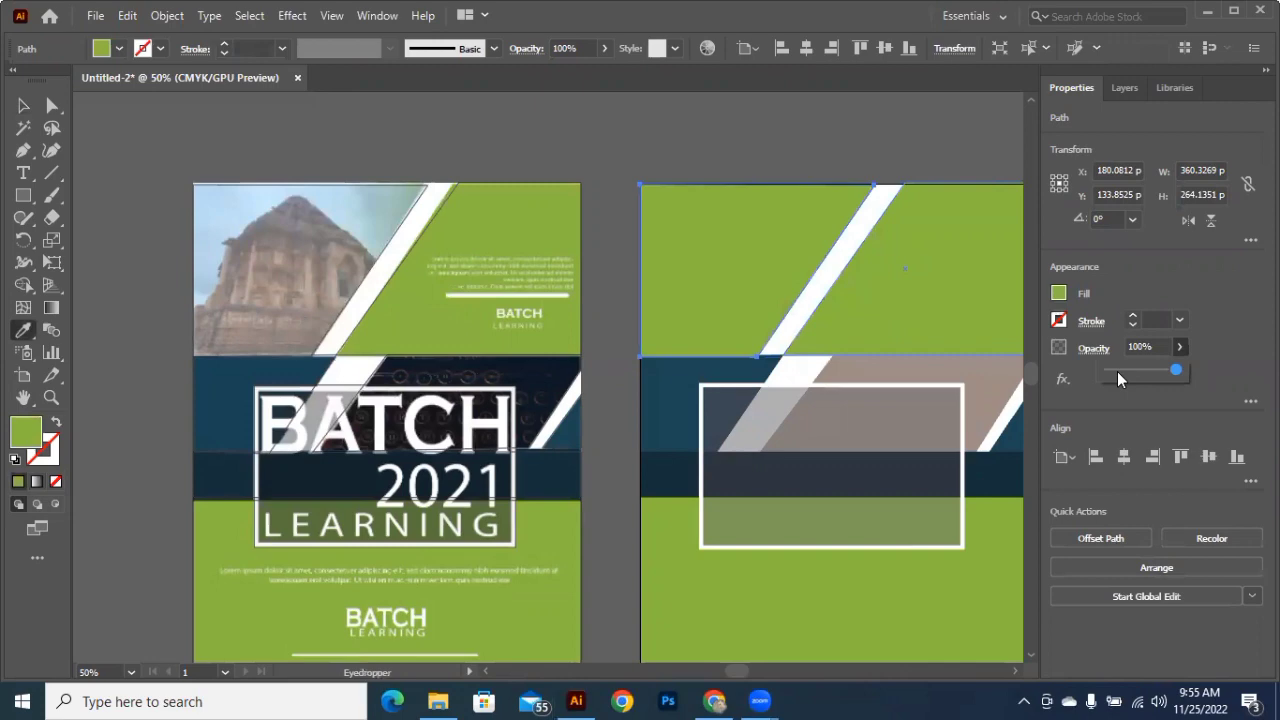
{"action": "left_click", "coordinate": [1118, 372]}
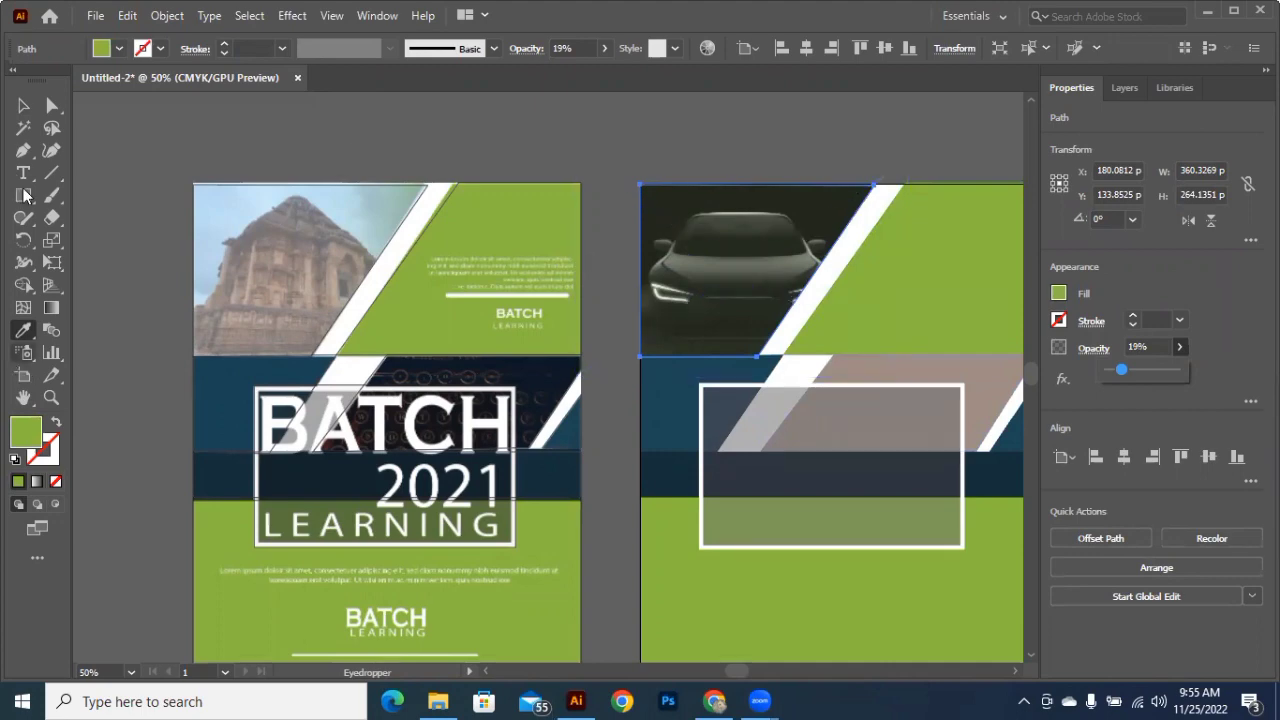
{"action": "left_click", "coordinate": [23, 104]}
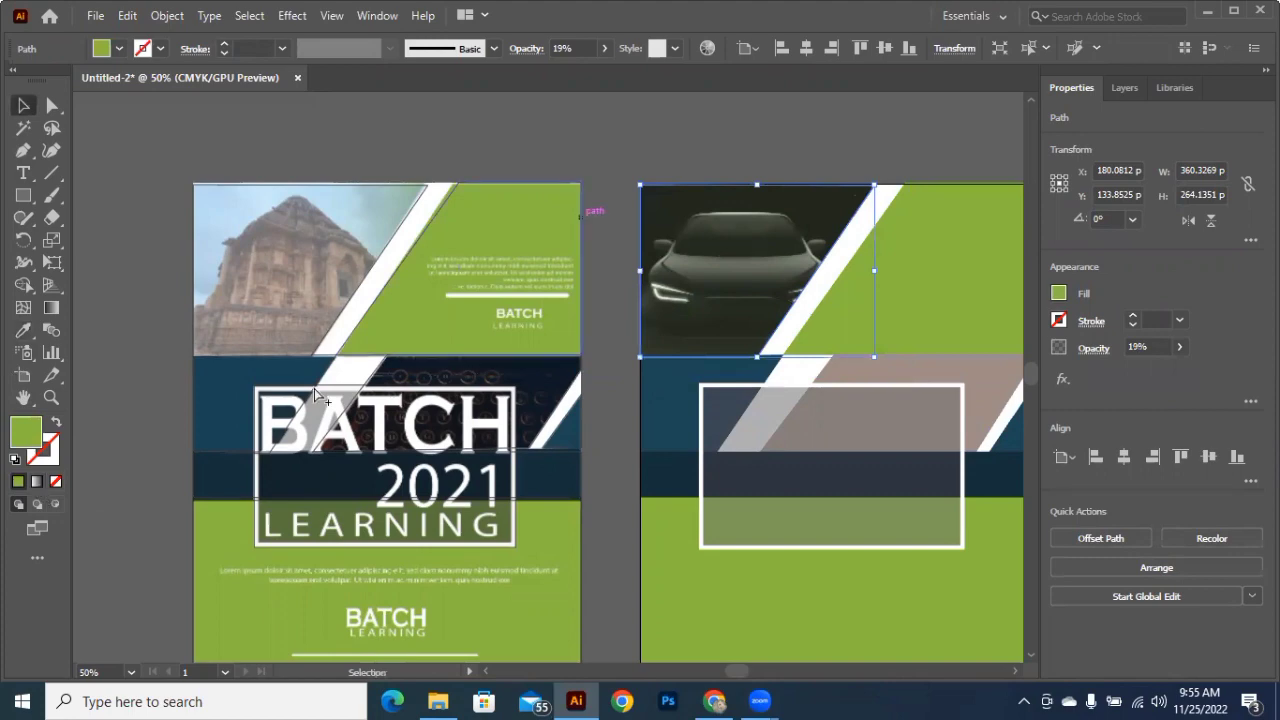
Step: Give the overlay a linear gradient fill from white to the flyer's sampled green, with the green stop at about 76%
{"action": "left_click", "coordinate": [37, 483]}
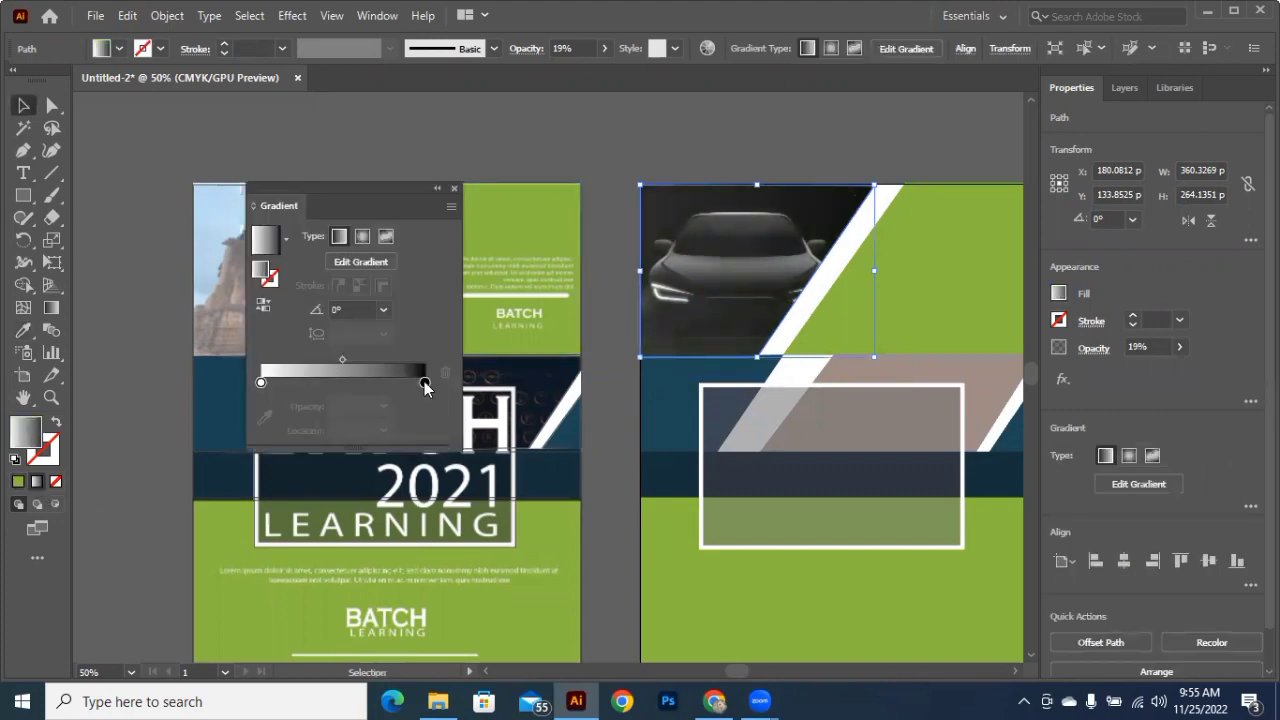
{"action": "key", "text": "g"}
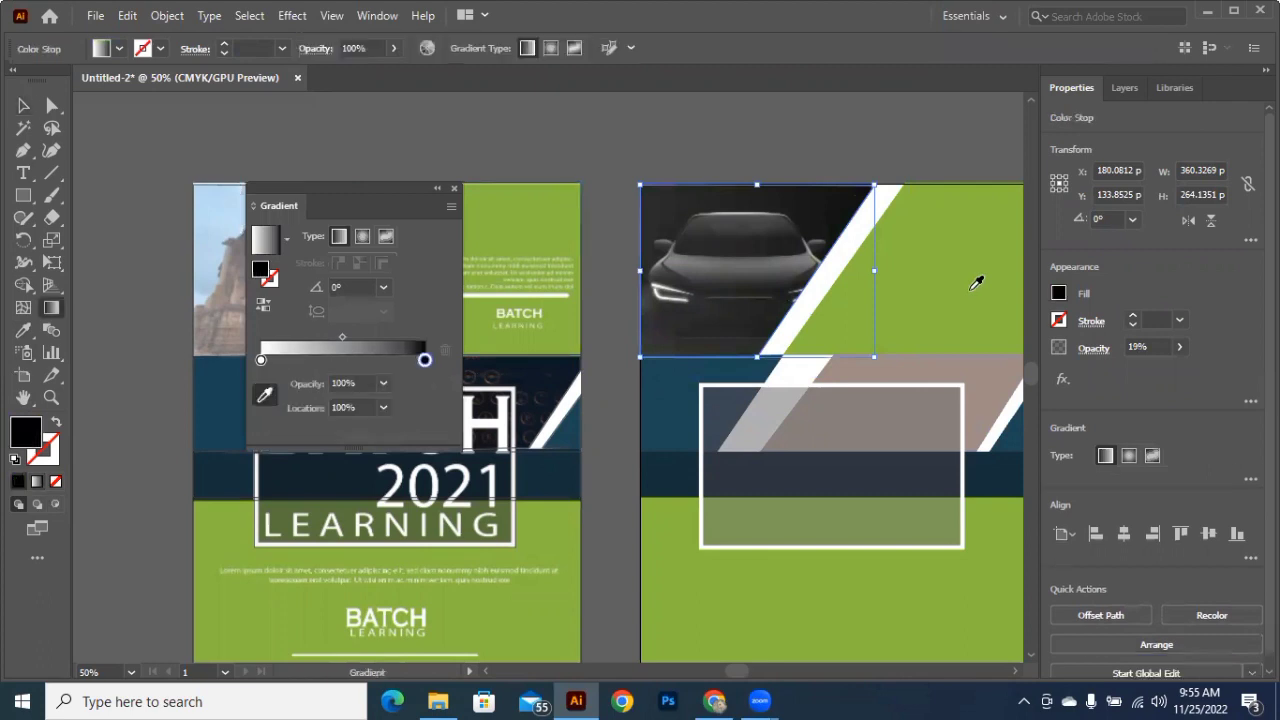
{"action": "left_click", "coordinate": [869, 285]}
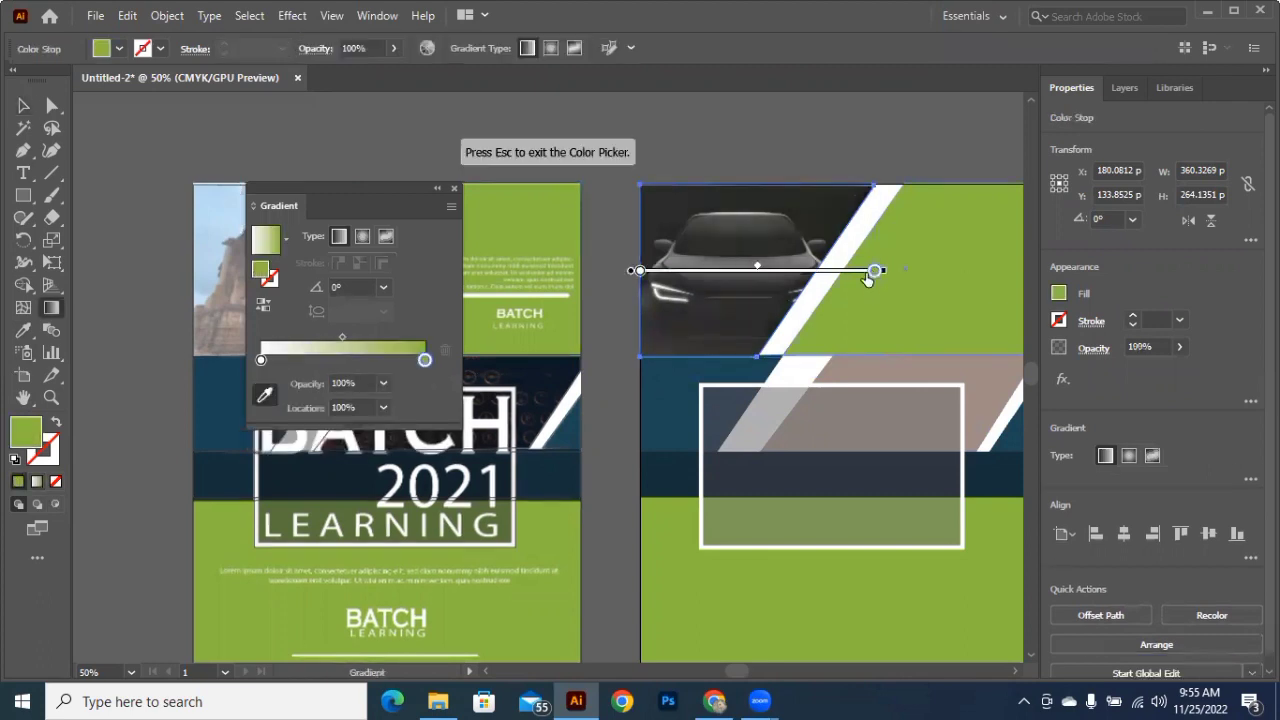
{"action": "left_click_drag", "start_coordinate": [875, 270], "coordinate": [818, 271]}
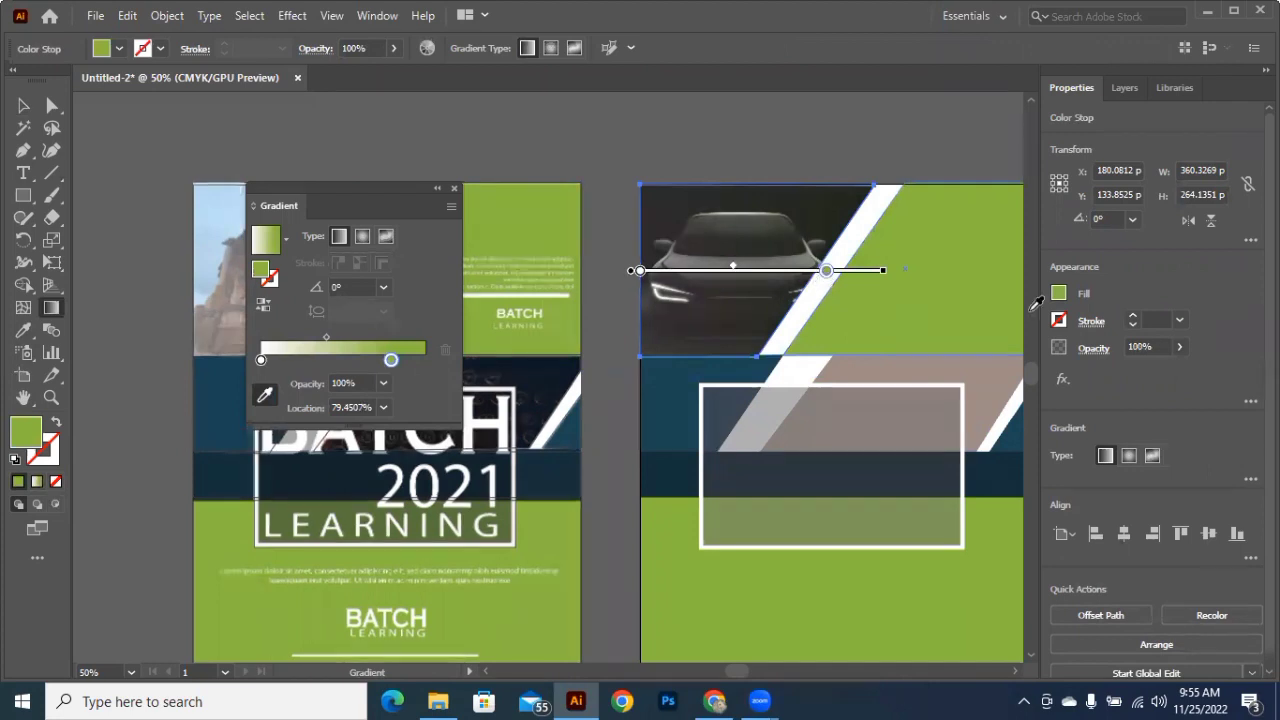
Step: Close the gradient settings, set the opacity to 19% and return to the Selection tool
{"action": "left_click", "coordinate": [1180, 347]}
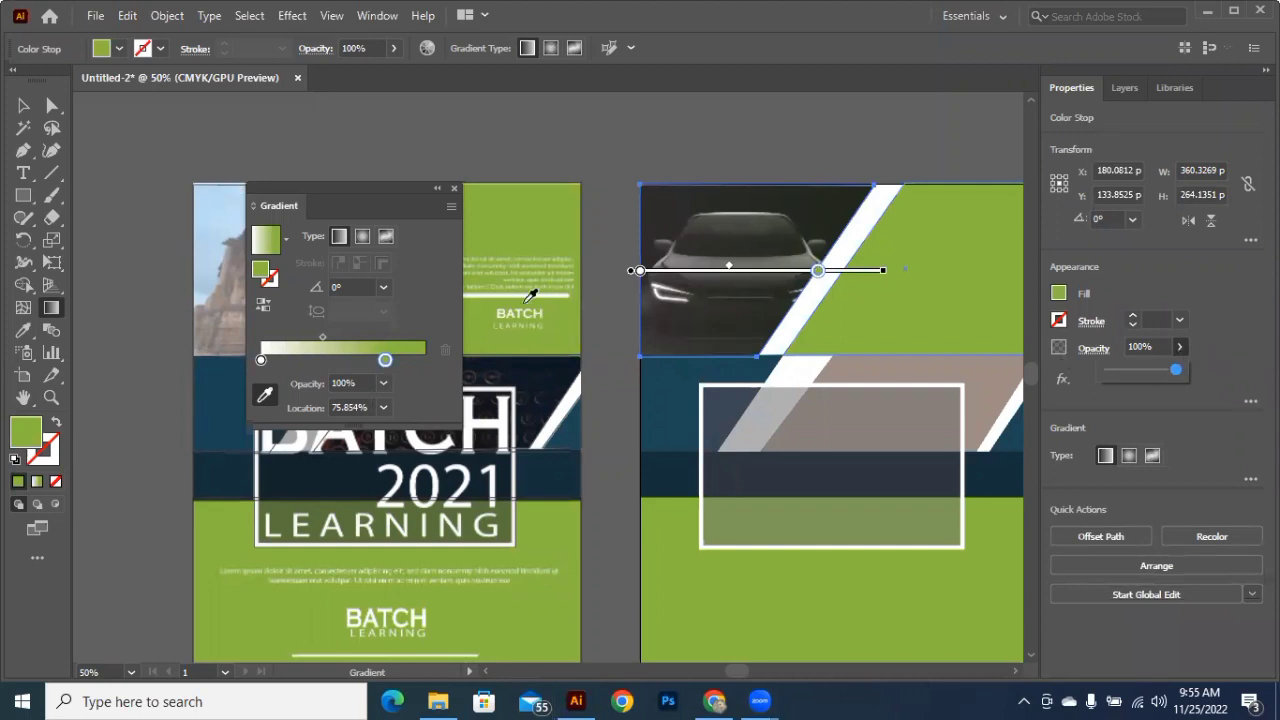
{"action": "left_click", "coordinate": [452, 191]}
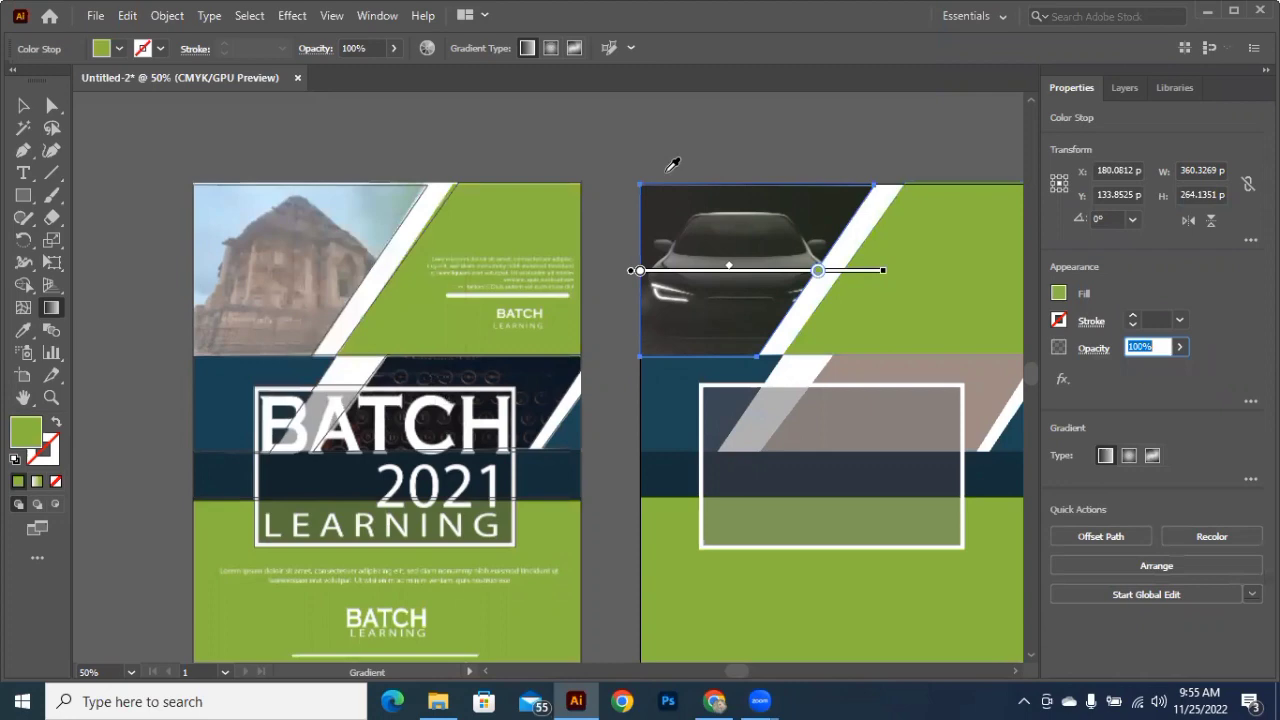
{"action": "type", "text": "19"}
{"action": "key", "text": "Return"}
{"action": "key", "text": "v"}
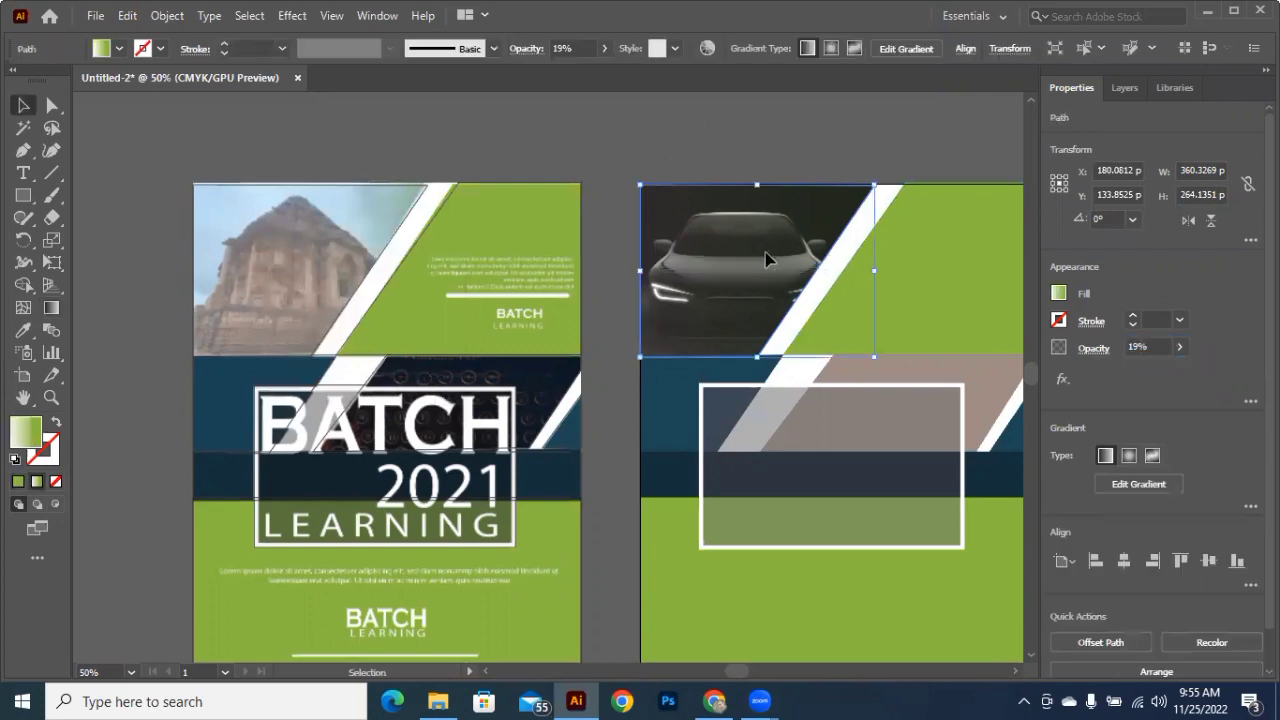
Step: Move the gradient overlay up off the car photo to check its effect, and undo the moves
{"action": "left_click", "coordinate": [777, 158]}
{"action": "left_click_drag", "start_coordinate": [686, 345], "coordinate": [696, 297]}
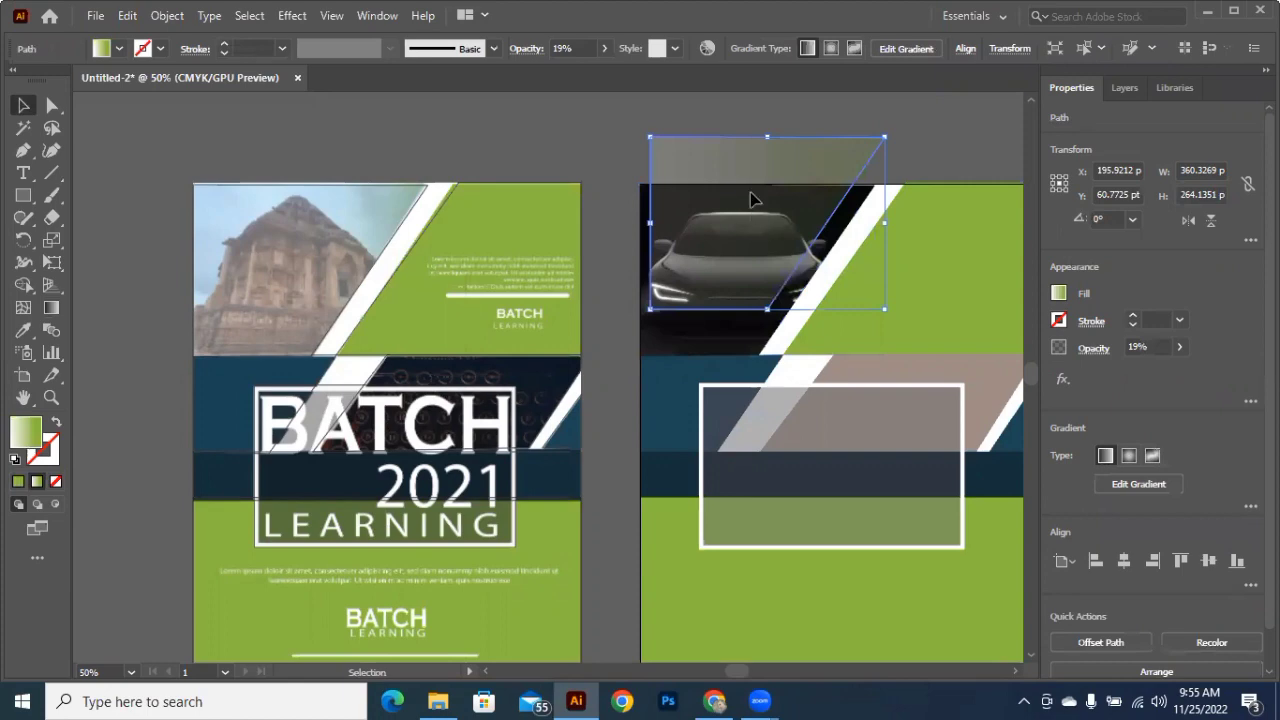
{"action": "left_click_drag", "start_coordinate": [757, 229], "coordinate": [750, 191]}
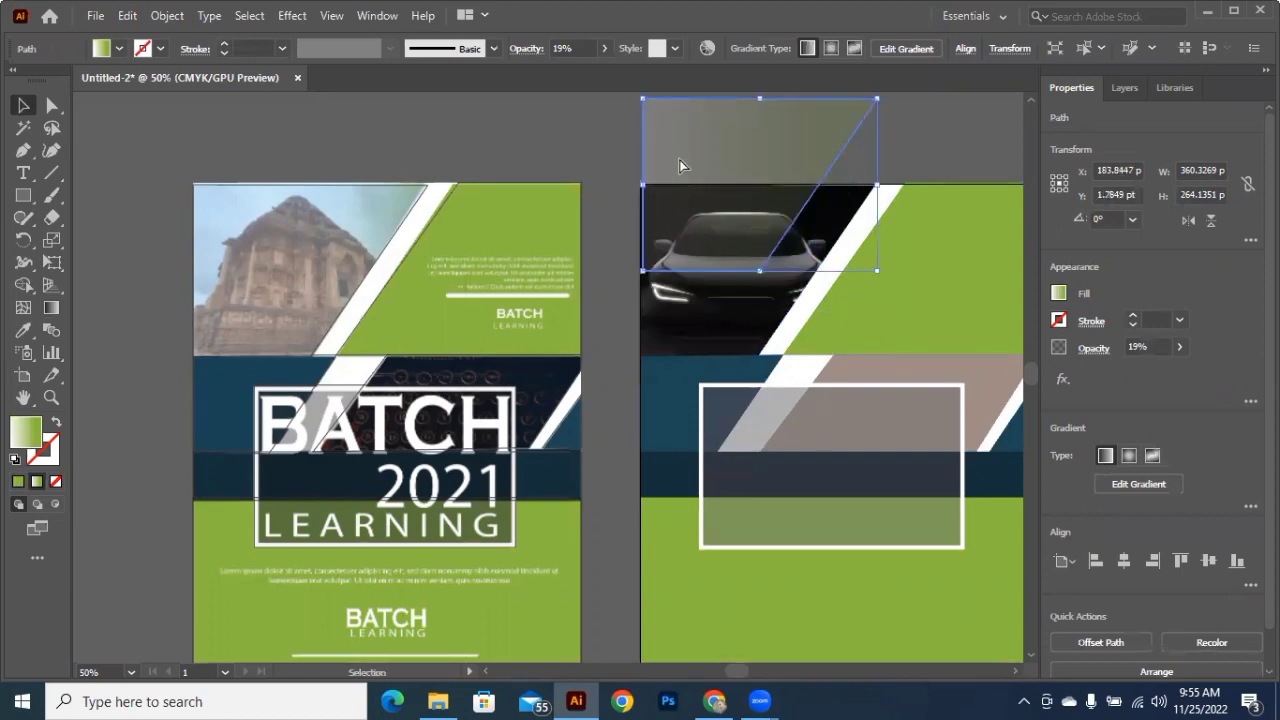
{"action": "key", "text": "ctrl+z"}
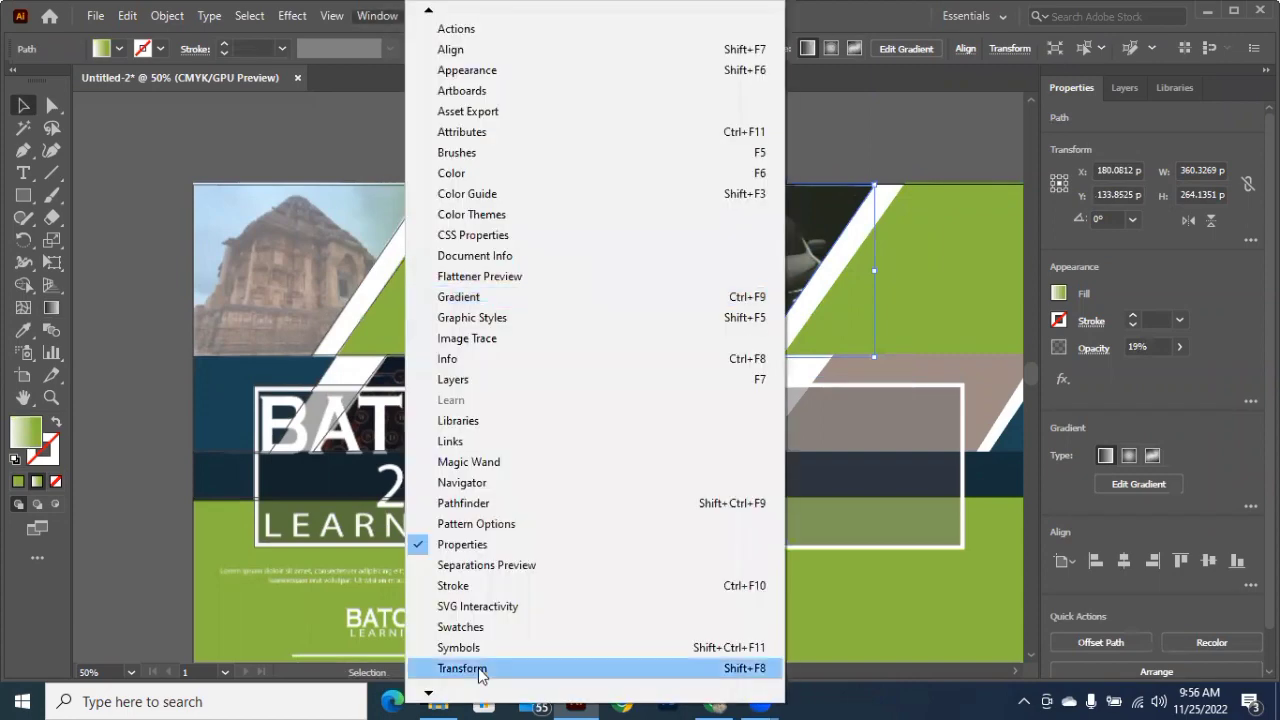
Step: Set the gradient overlay's blending mode to Multiply in the transparency settings and deselect it
{"action": "scroll", "coordinate": [483, 677], "scroll_direction": "down", "scroll_amount": 1}
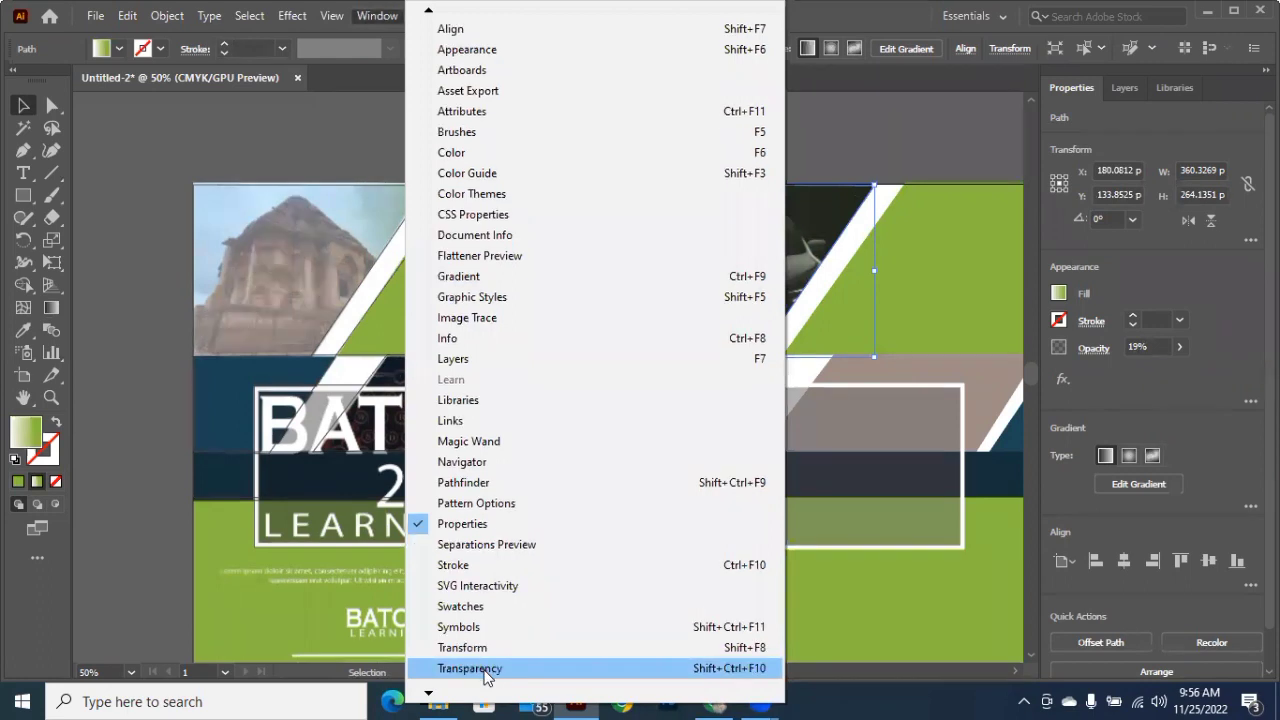
{"action": "left_click", "coordinate": [470, 668]}
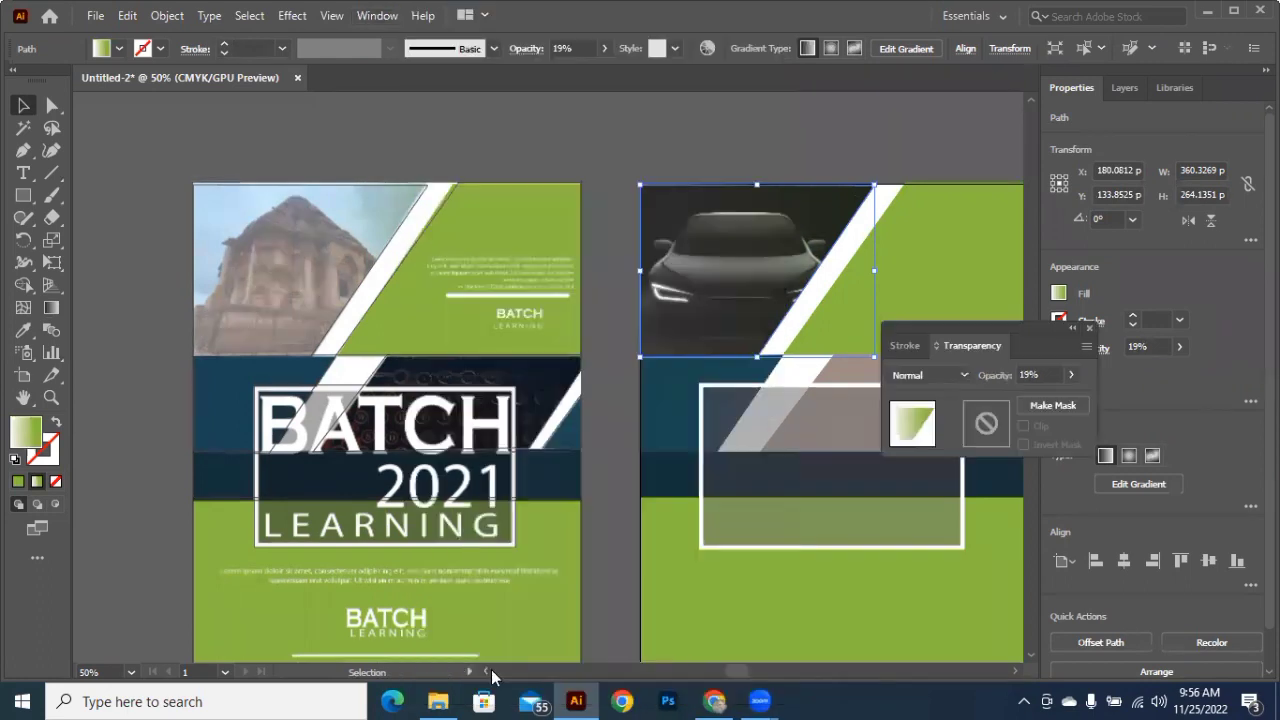
{"action": "left_click", "coordinate": [963, 378]}
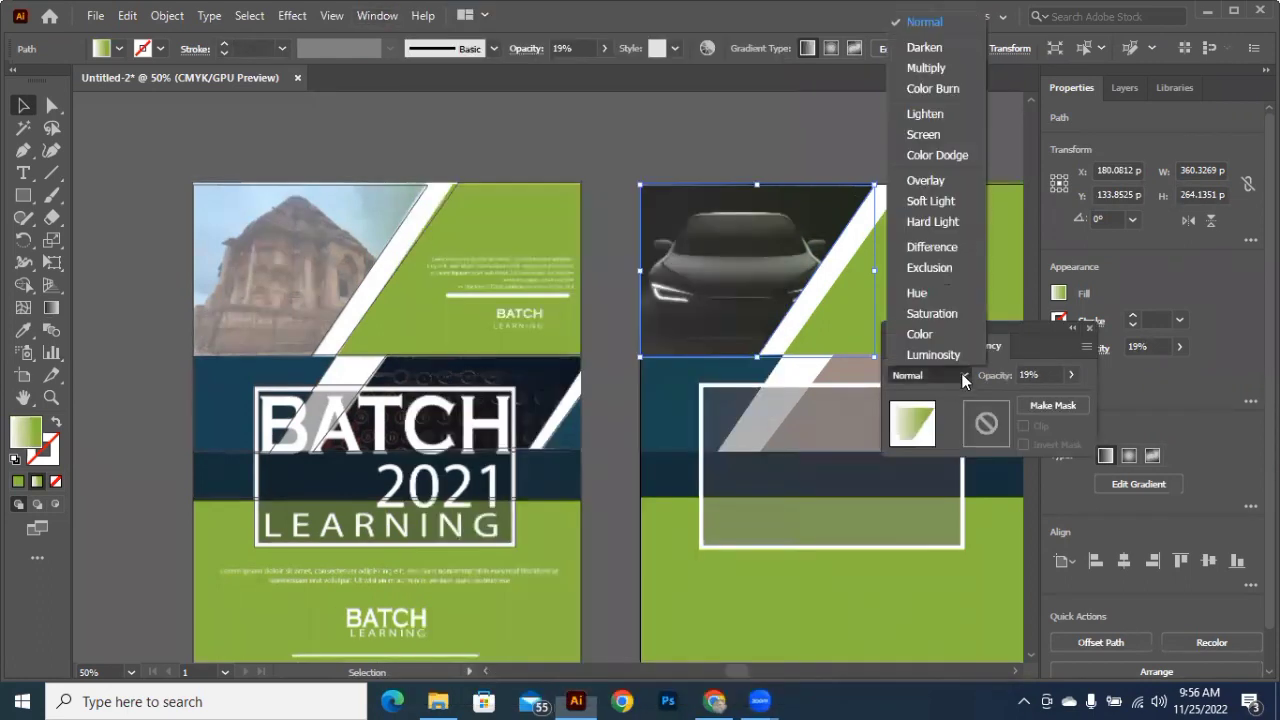
{"action": "left_click", "coordinate": [922, 66]}
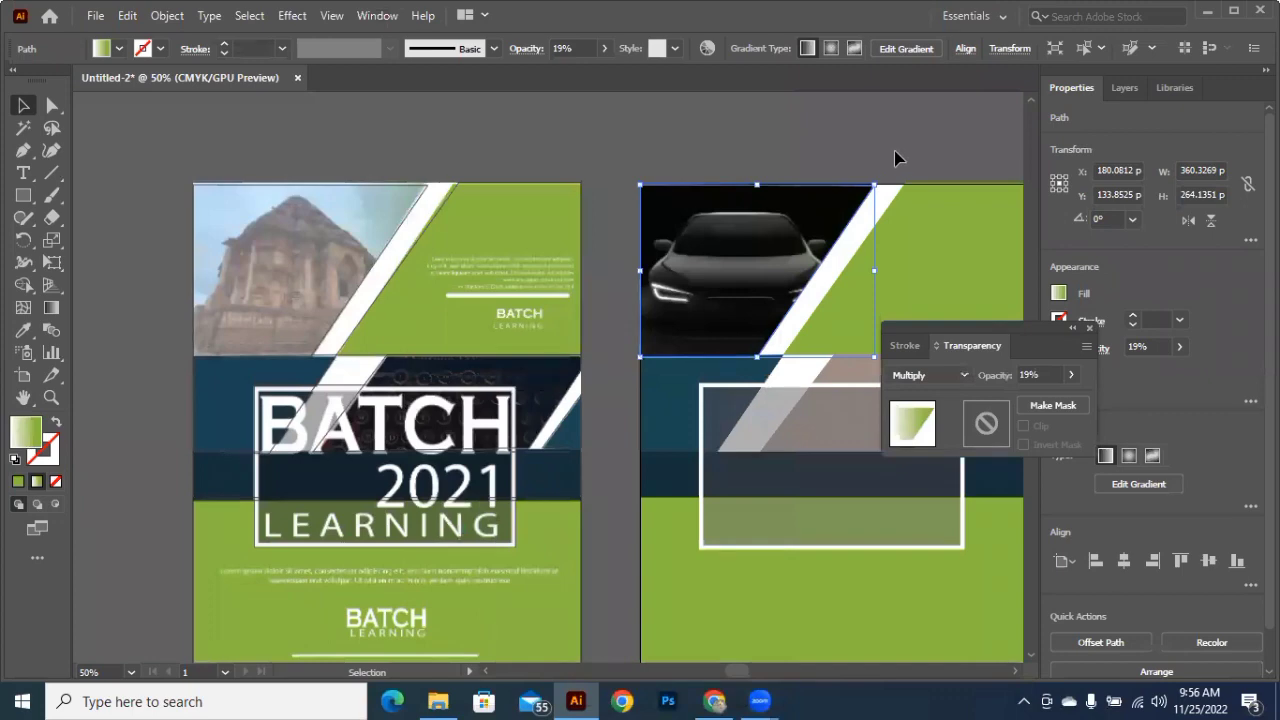
{"action": "left_click", "coordinate": [770, 478]}
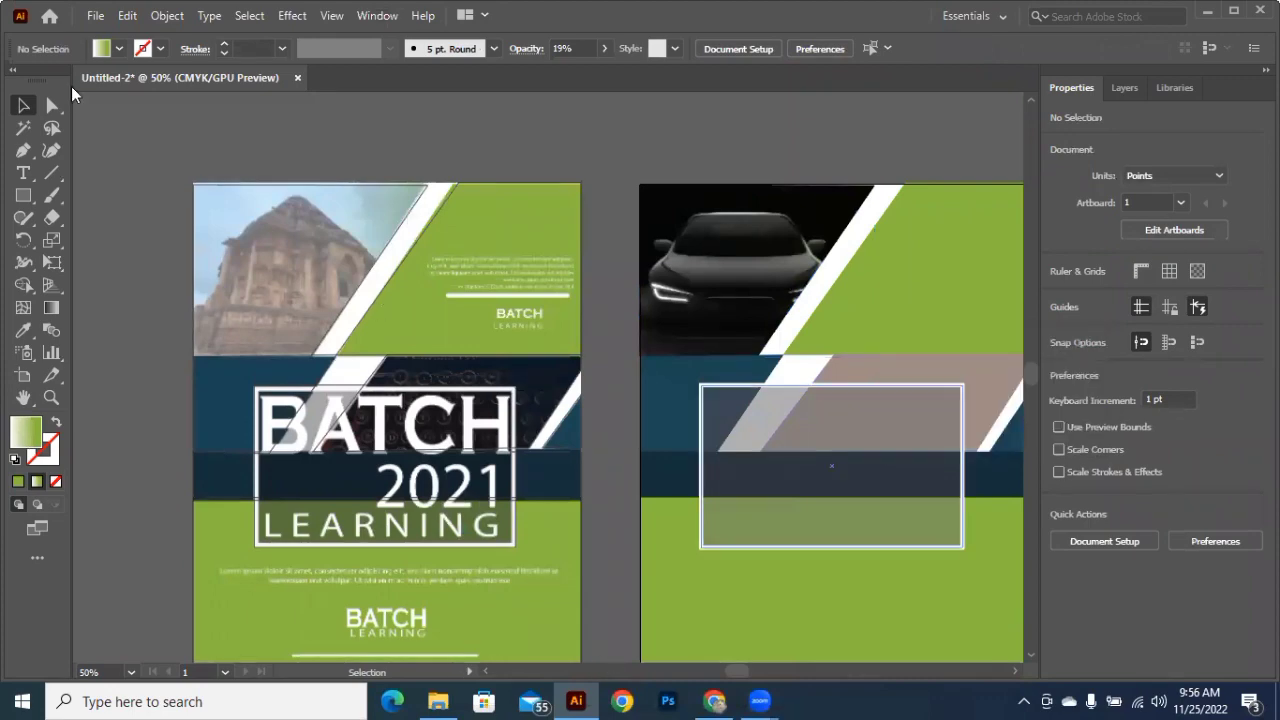
{"action": "key", "text": "alt+Tab"}
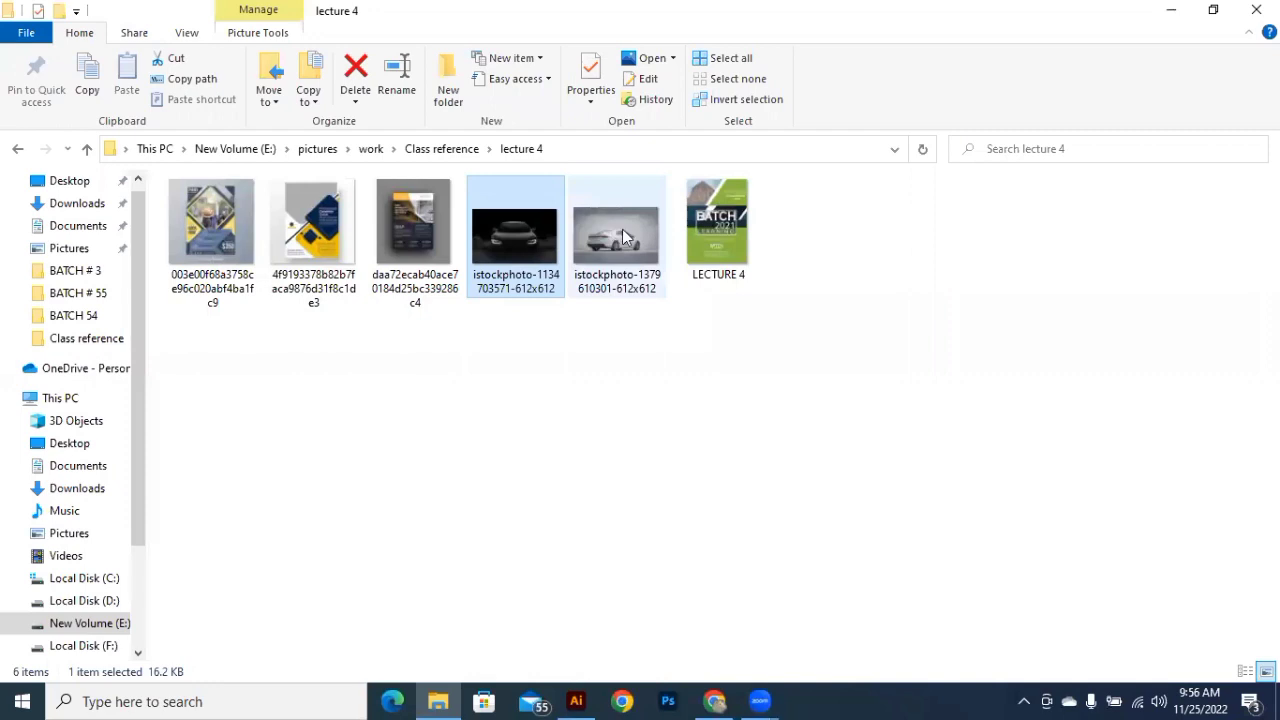
{"action": "left_click_drag", "start_coordinate": [617, 240], "coordinate": [578, 703]}
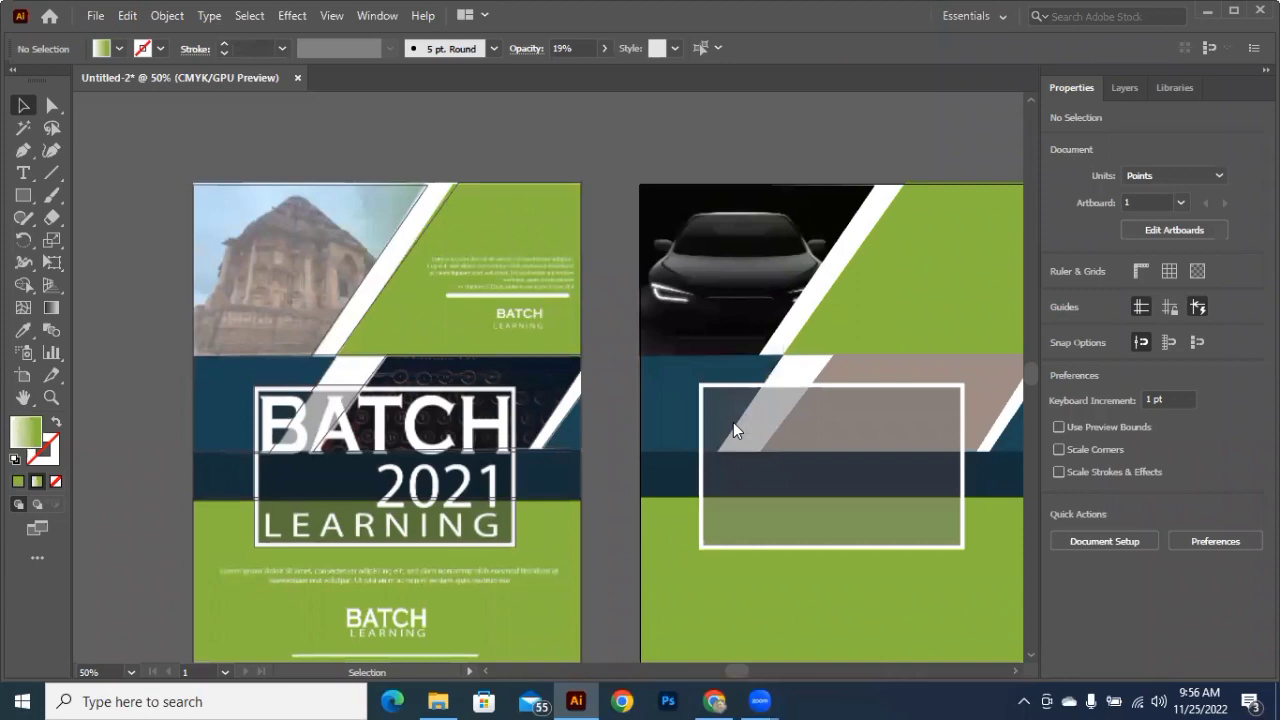
{"action": "left_click_drag", "start_coordinate": [733, 423], "coordinate": [734, 425]}
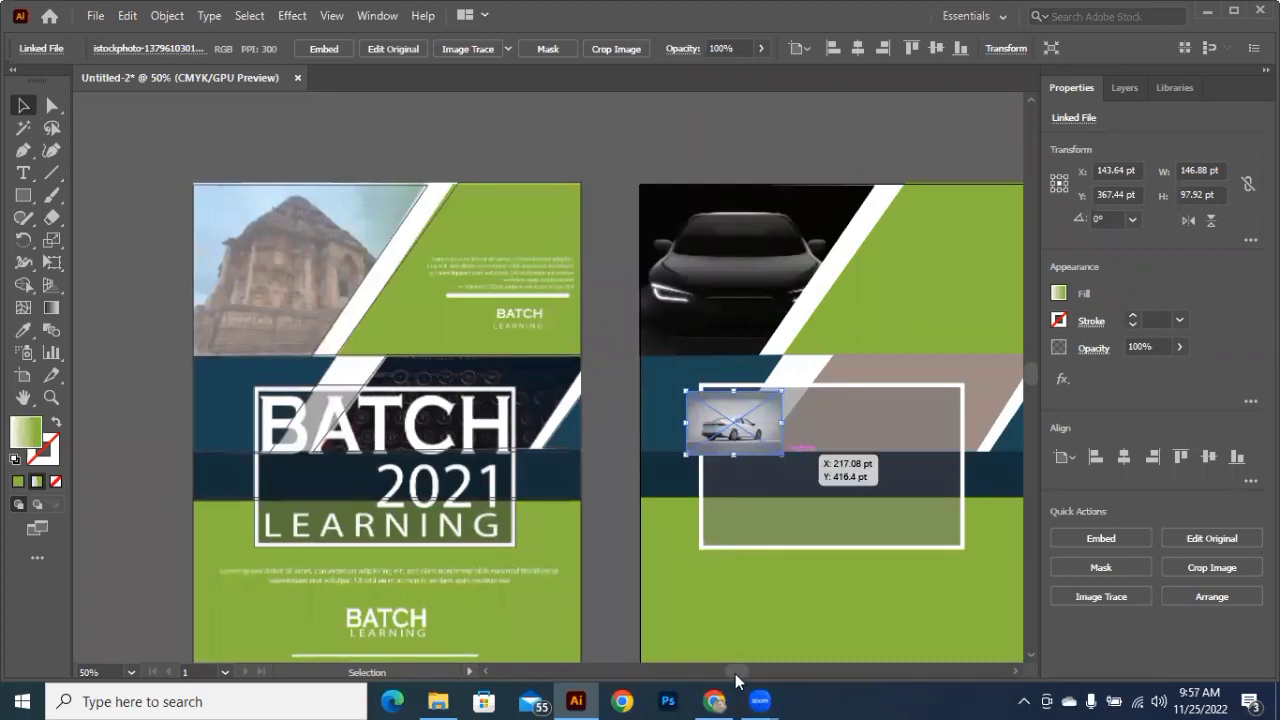
Step: Move the white car photo over the flyer's middle picture area and scale it to about 430 × 287 pt so it covers the slanted shape
{"action": "scroll", "coordinate": [586, 480], "scroll_direction": "right", "scroll_amount": 2}
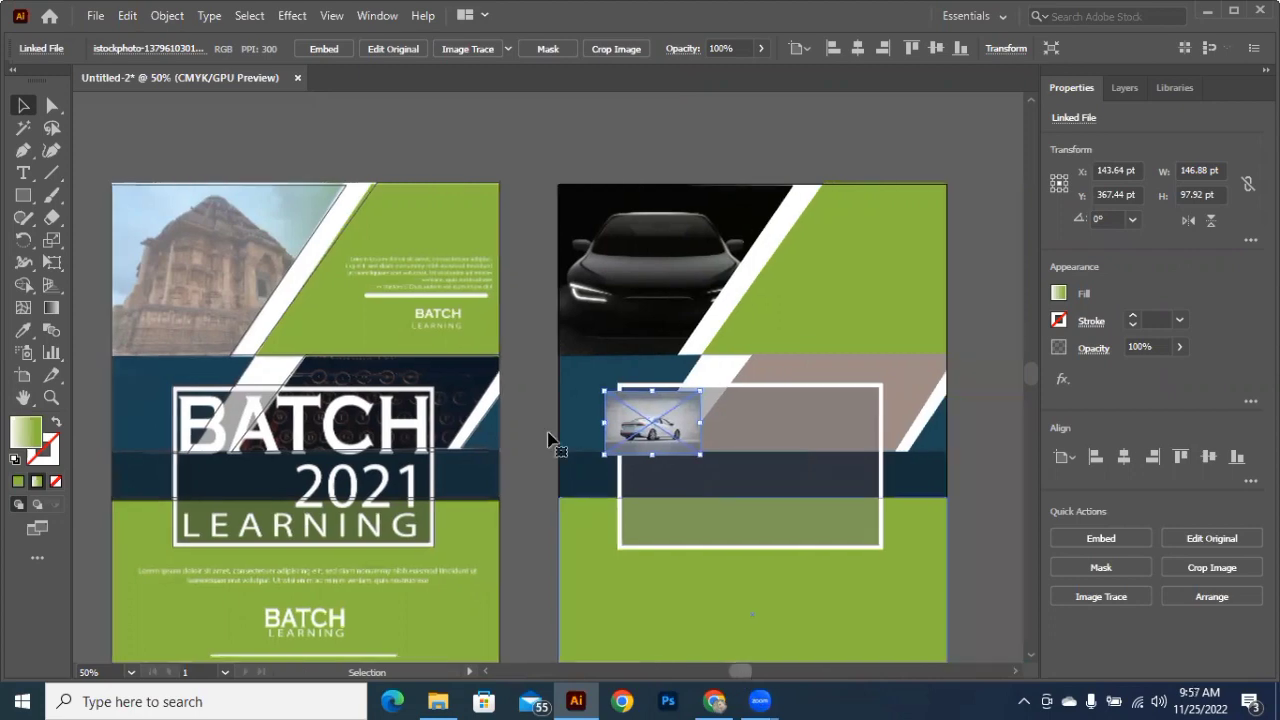
{"action": "scroll", "coordinate": [640, 425], "scroll_direction": "right", "scroll_amount": 3}
{"action": "left_click_drag", "start_coordinate": [517, 448], "coordinate": [824, 518]}
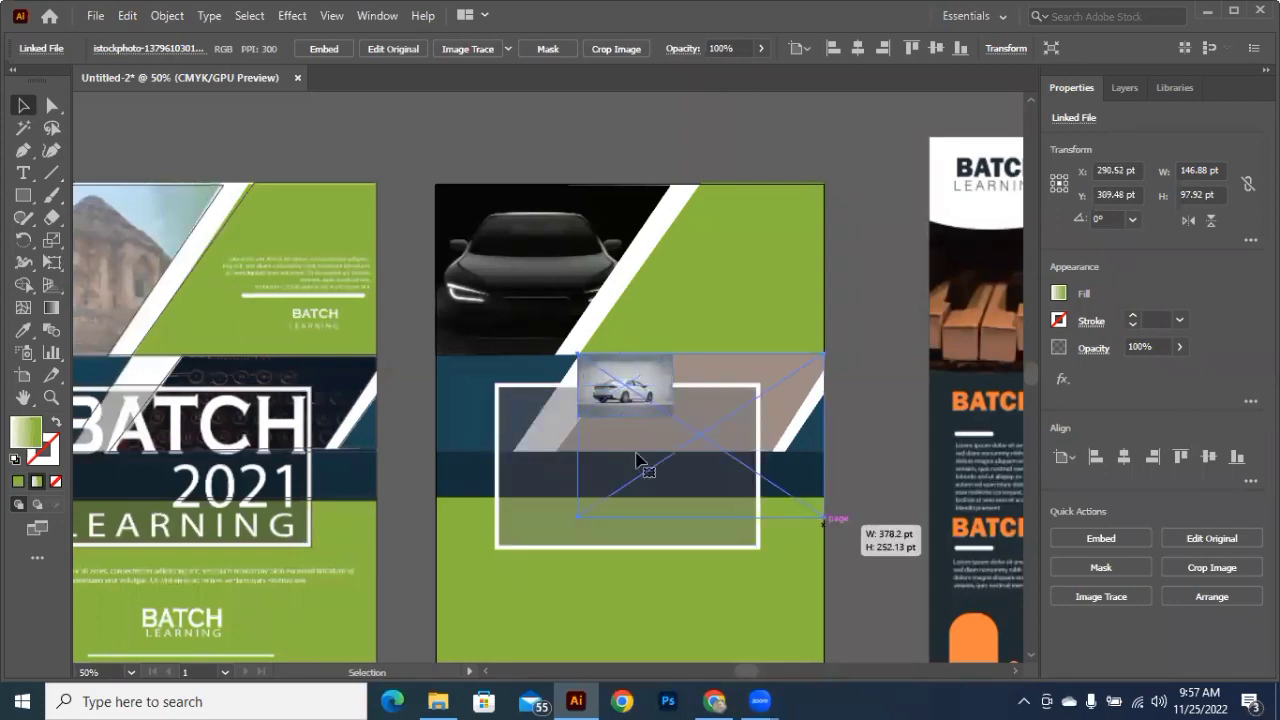
{"action": "left_click_drag", "start_coordinate": [686, 446], "coordinate": [656, 441]}
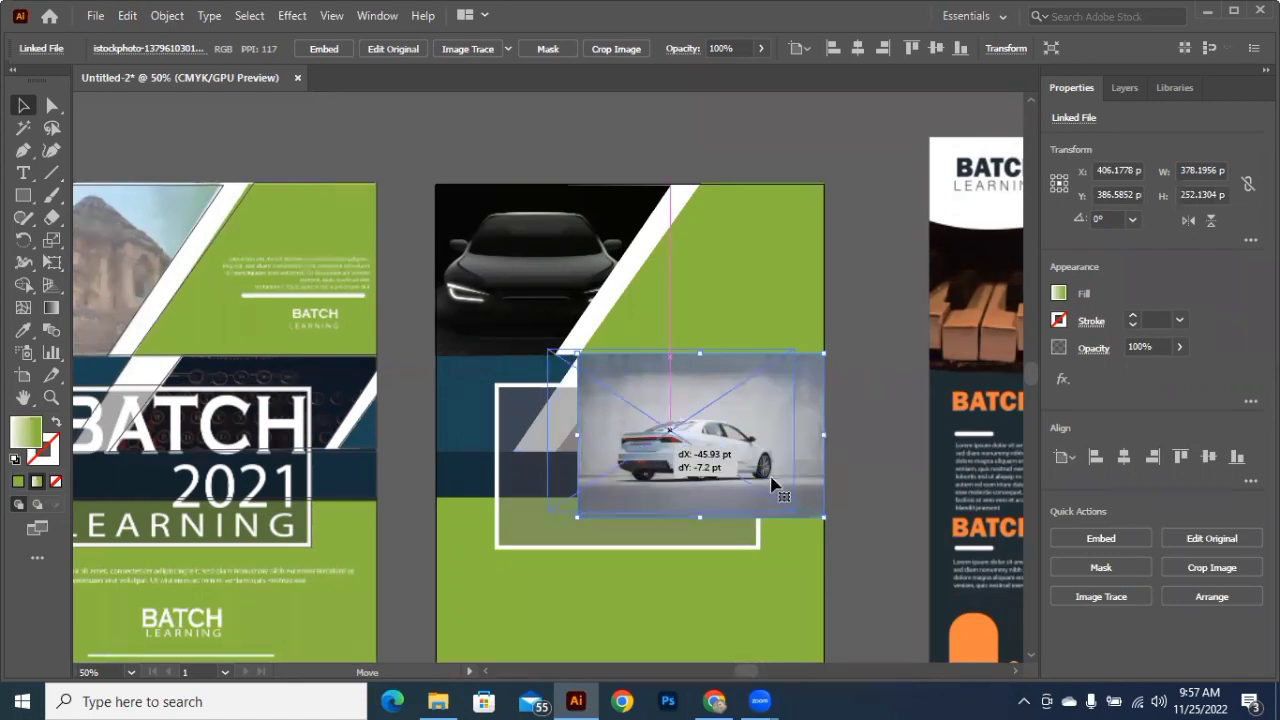
{"action": "left_click_drag", "start_coordinate": [794, 514], "coordinate": [828, 531]}
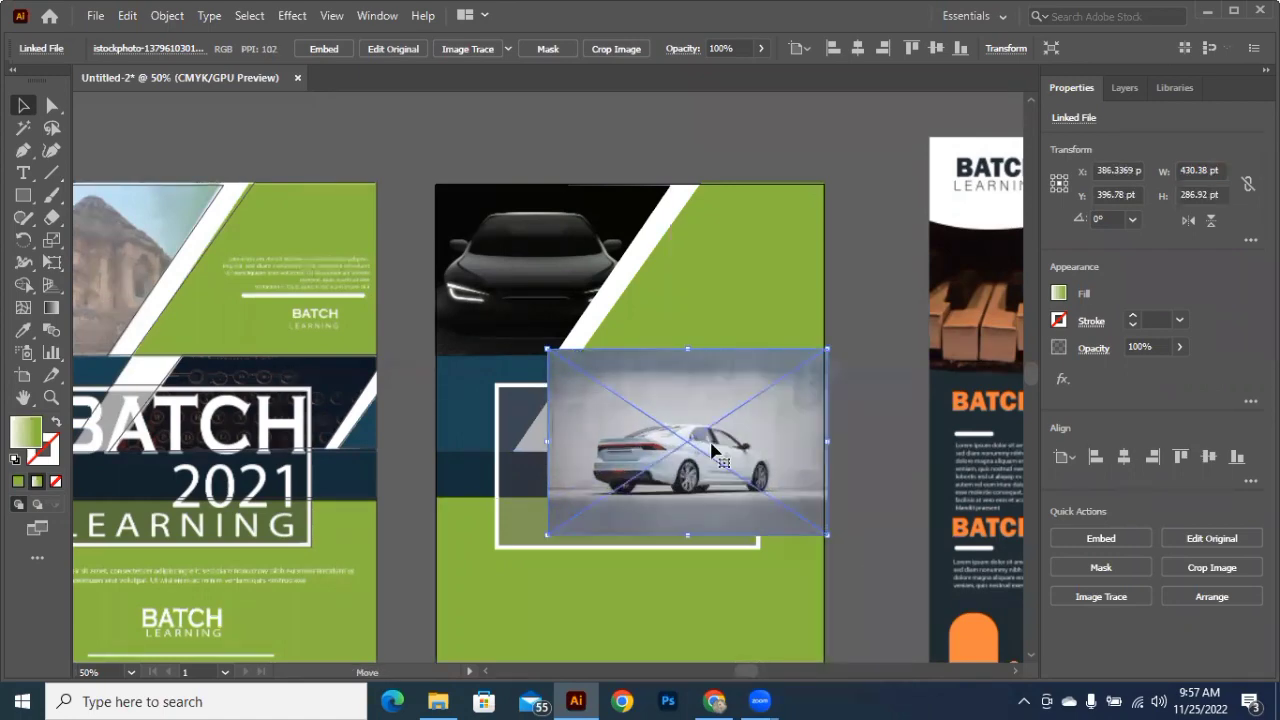
{"action": "left_click_drag", "start_coordinate": [710, 481], "coordinate": [716, 417]}
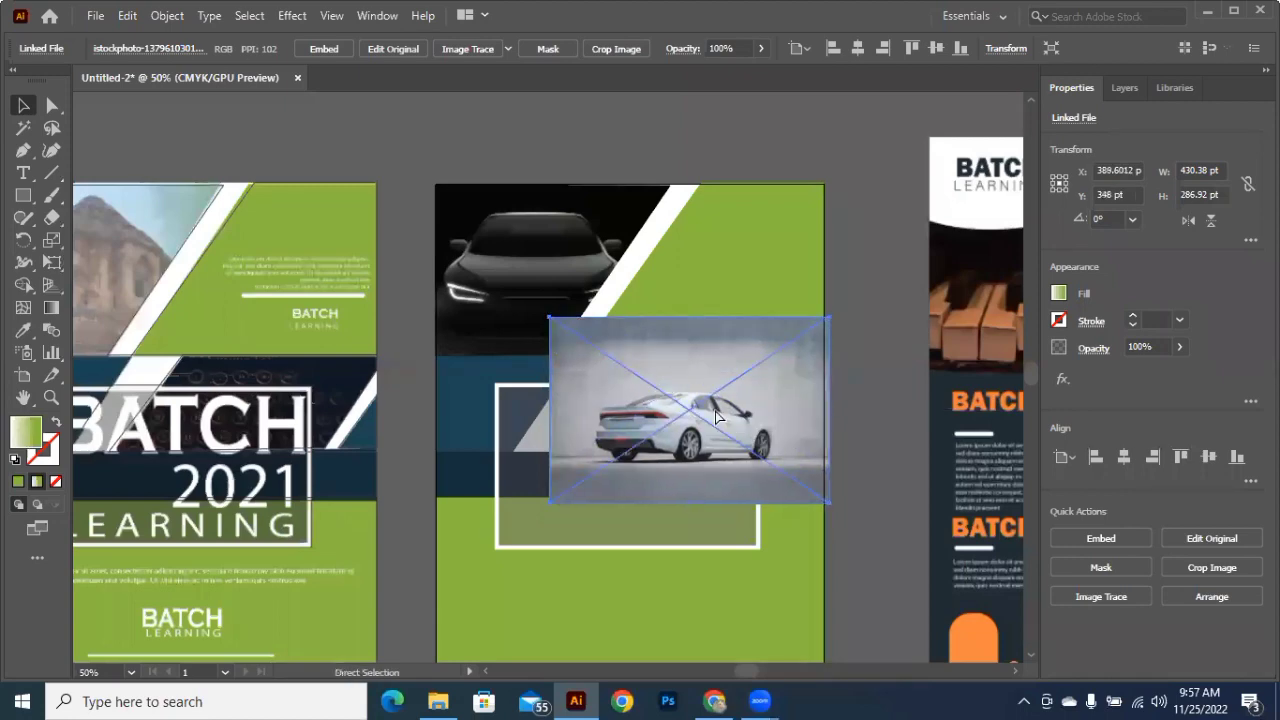
Step: Send the white car photo to the back and clip it with the brownish slanted shape as a clipping mask
{"action": "key", "text": "ctrl+shift+bracketleft"}
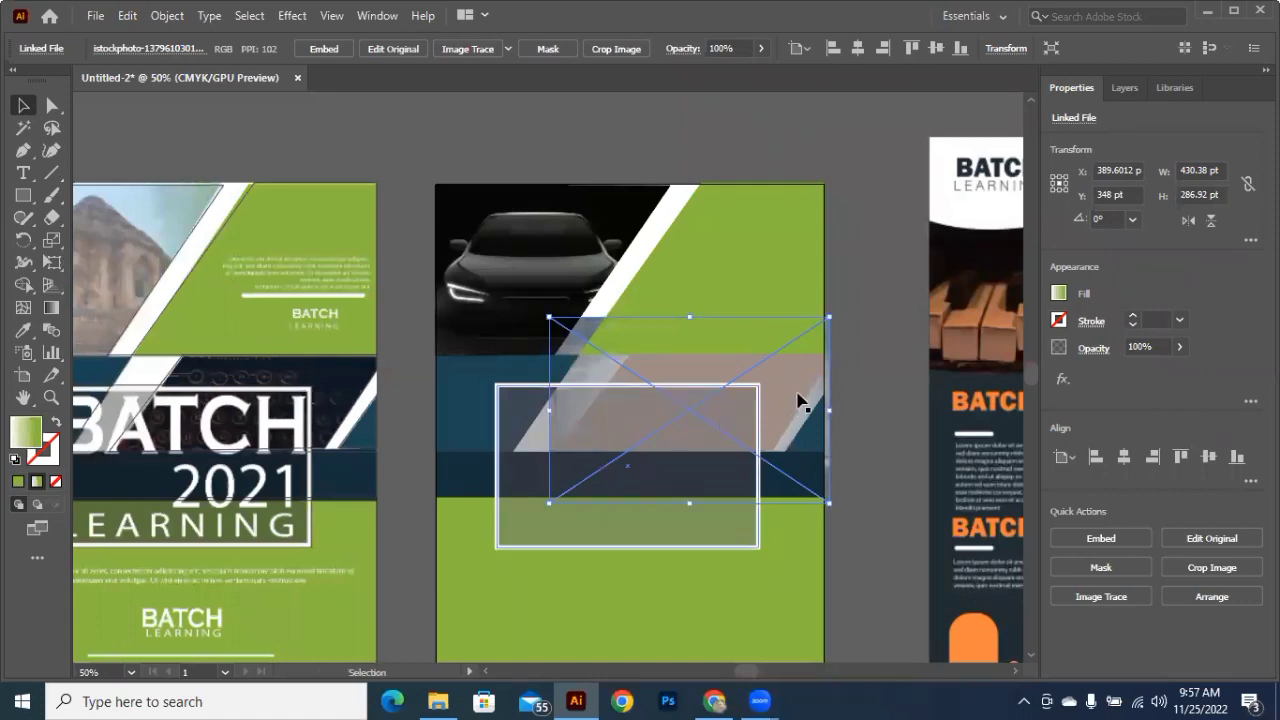
{"action": "left_click", "coordinate": [796, 398], "text": "shift"}
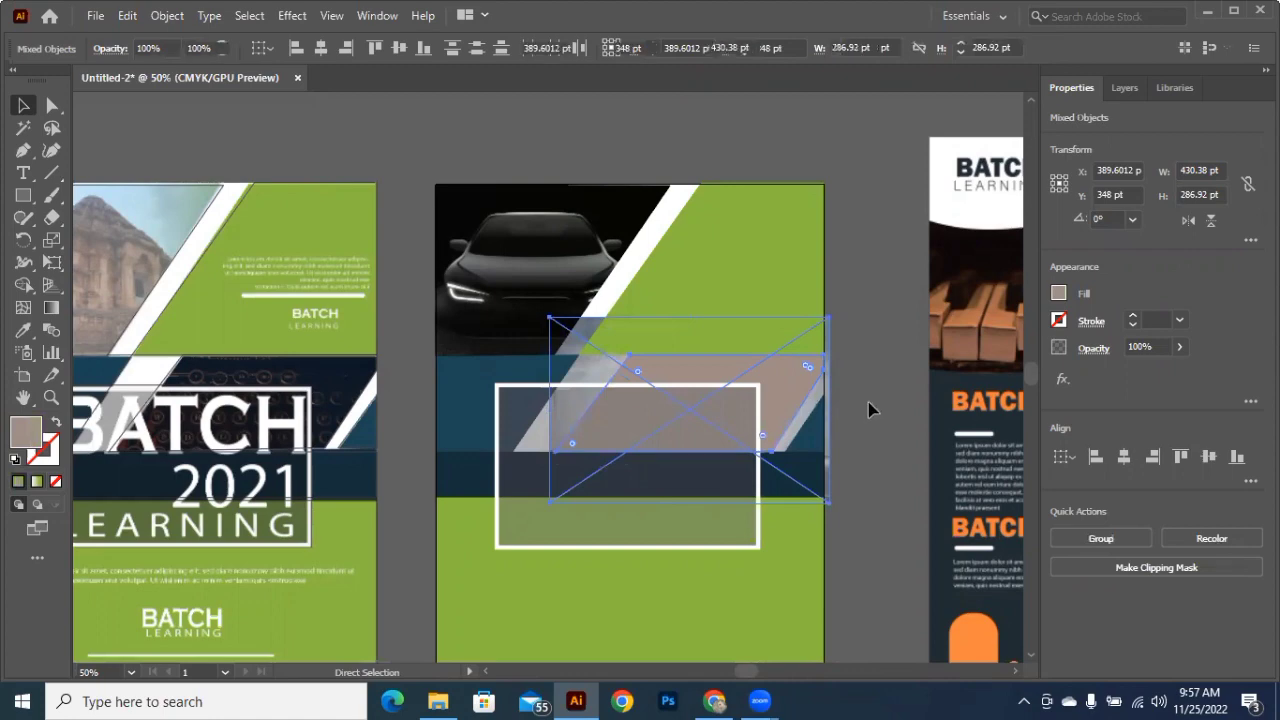
{"action": "key", "text": "ctrl+7"}
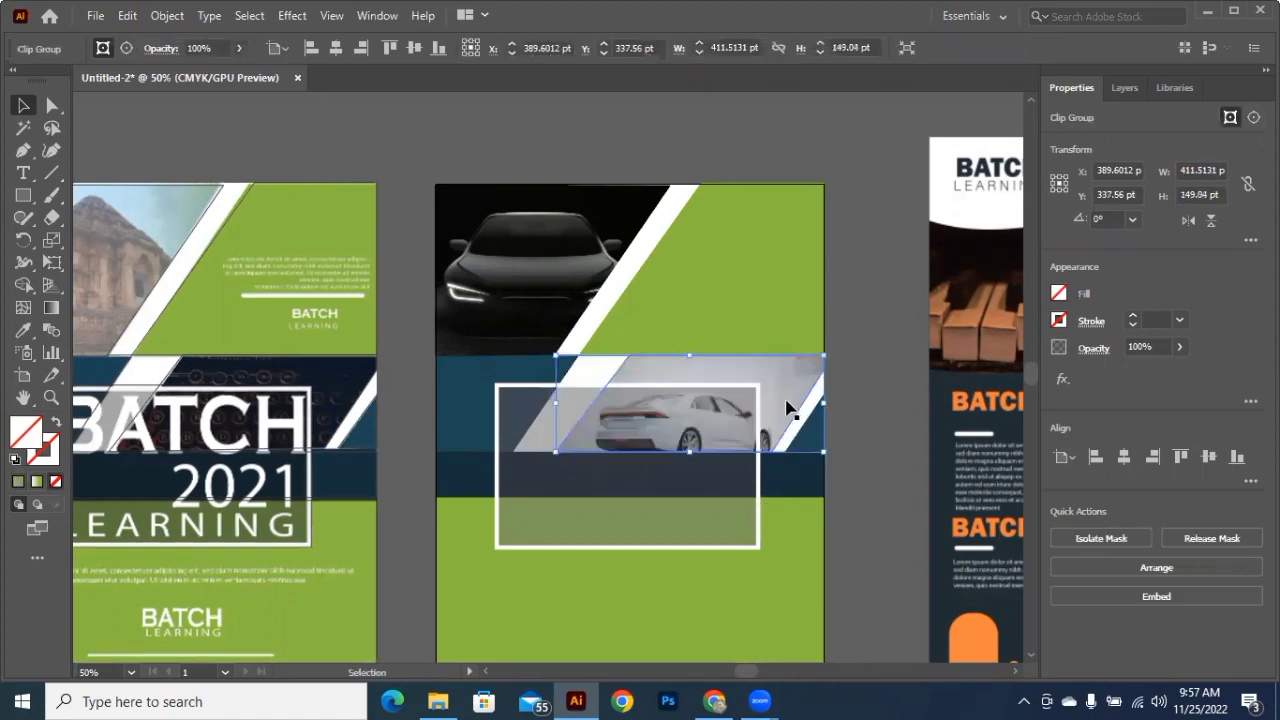
Step: Isolate the clip group, shift the white car photo up until the whole car fits inside the mask, and exit isolation
{"action": "double_click", "coordinate": [788, 405]}
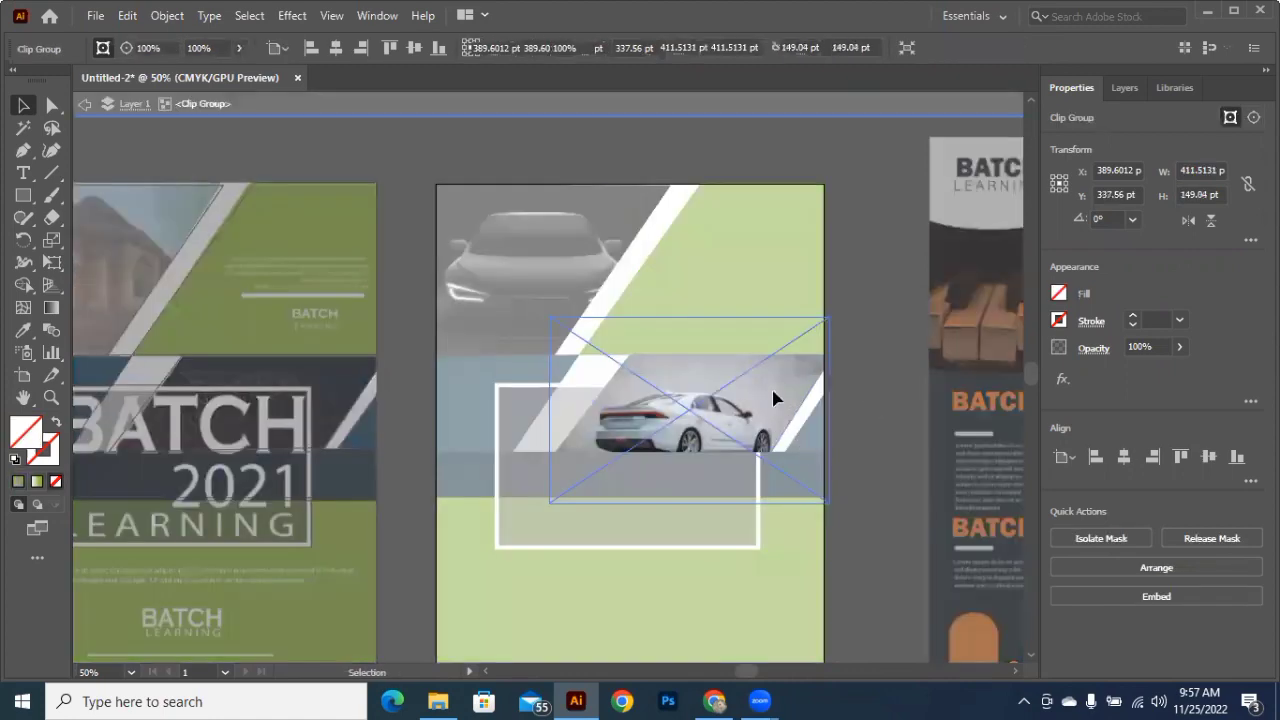
{"action": "left_click_drag", "start_coordinate": [797, 424], "coordinate": [797, 397]}
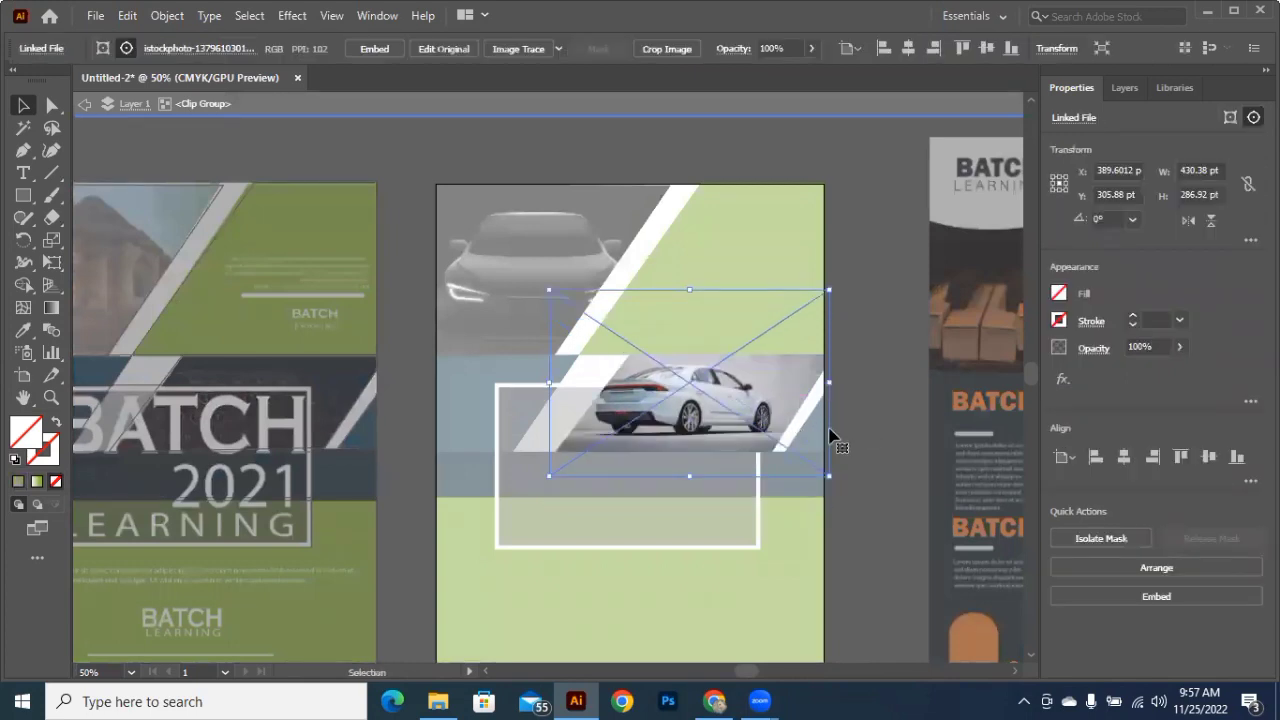
{"action": "key", "text": "shift+Down"}
{"action": "key", "text": "shift+Down"}
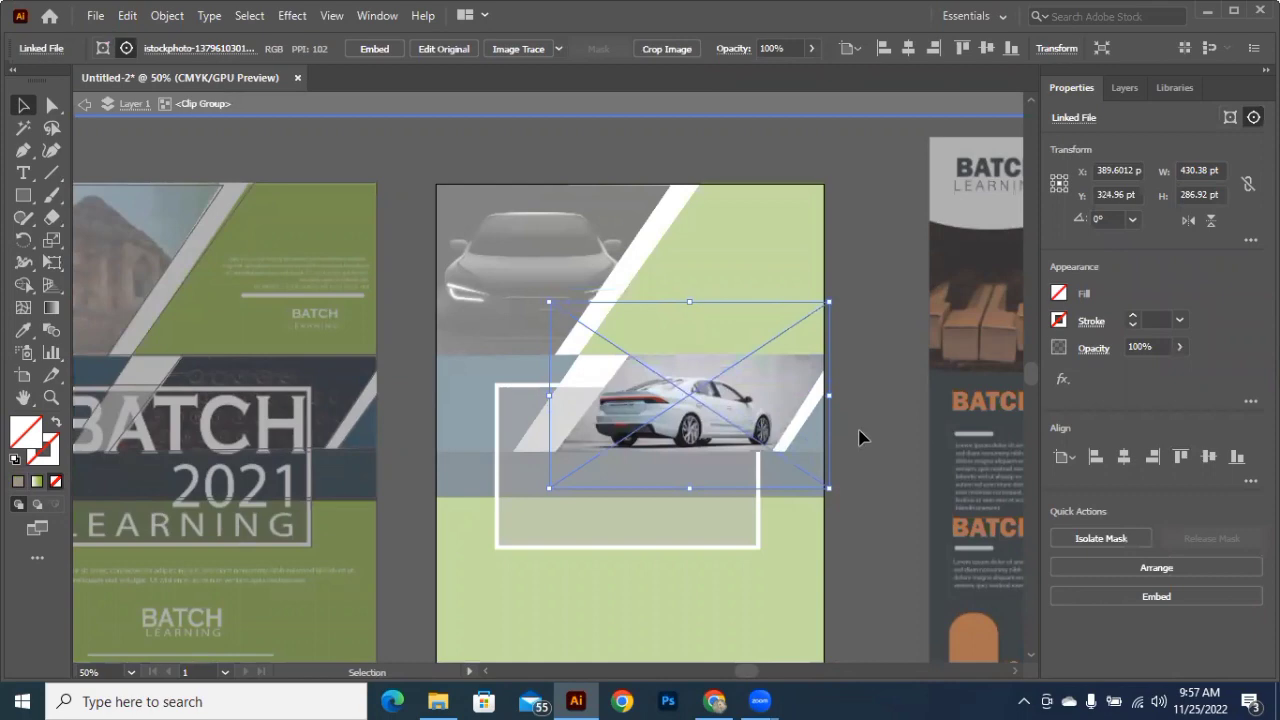
{"action": "double_click", "coordinate": [859, 437]}
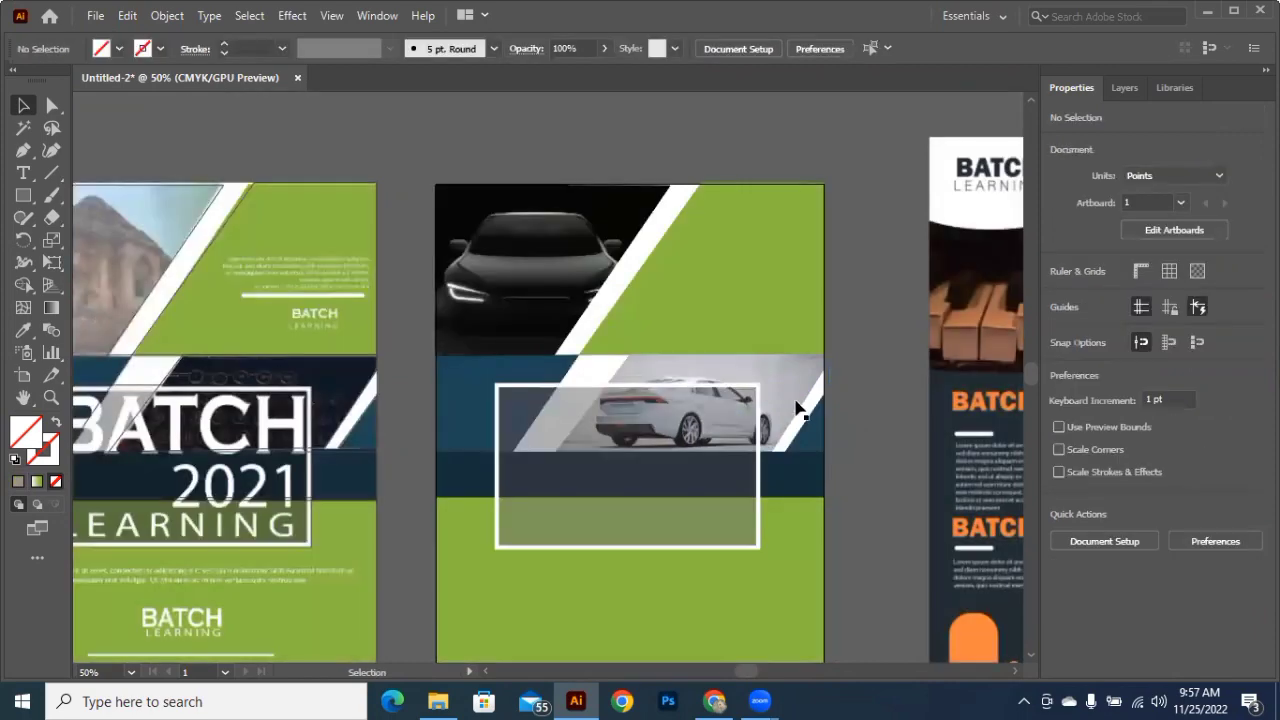
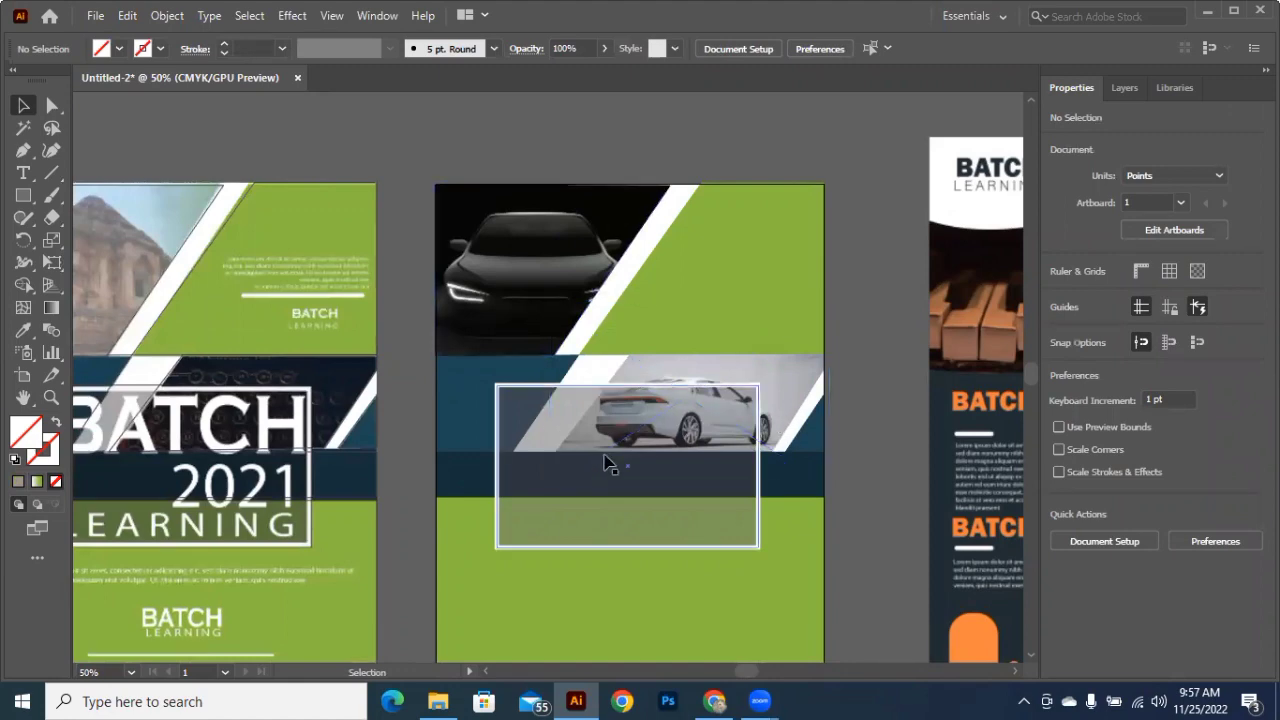
Step: Add a point text object above the flyer at 72 pt reading "BATCH"
{"action": "scroll", "coordinate": [452, 400], "scroll_direction": "down", "scroll_amount": 1}
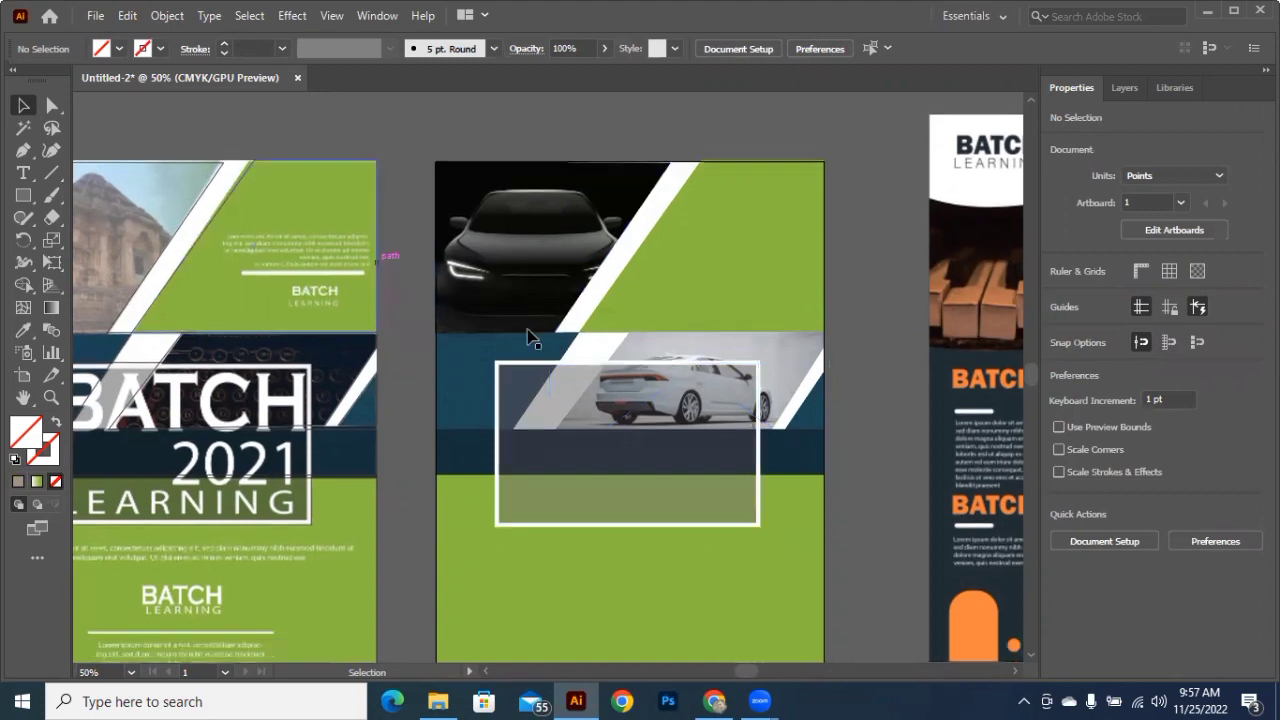
{"action": "scroll", "coordinate": [532, 325], "scroll_direction": "up", "scroll_amount": 2}
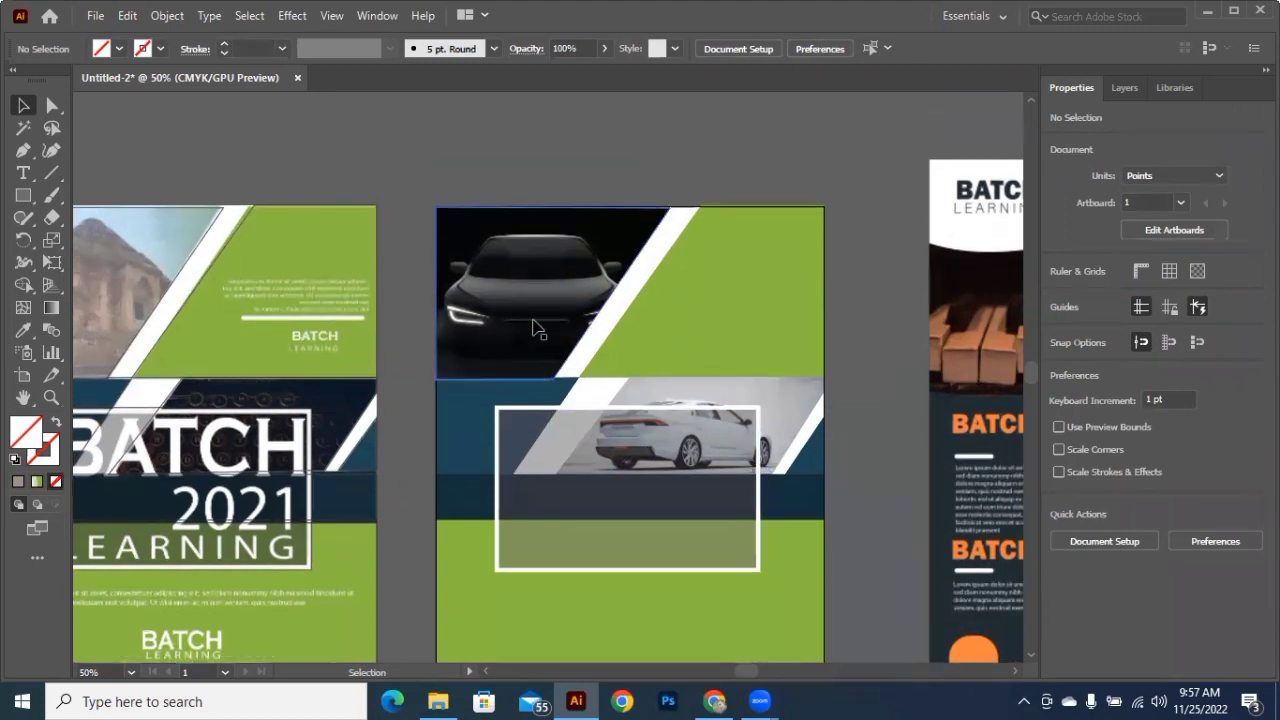
{"action": "scroll", "coordinate": [537, 328], "scroll_direction": "up", "scroll_amount": 1}
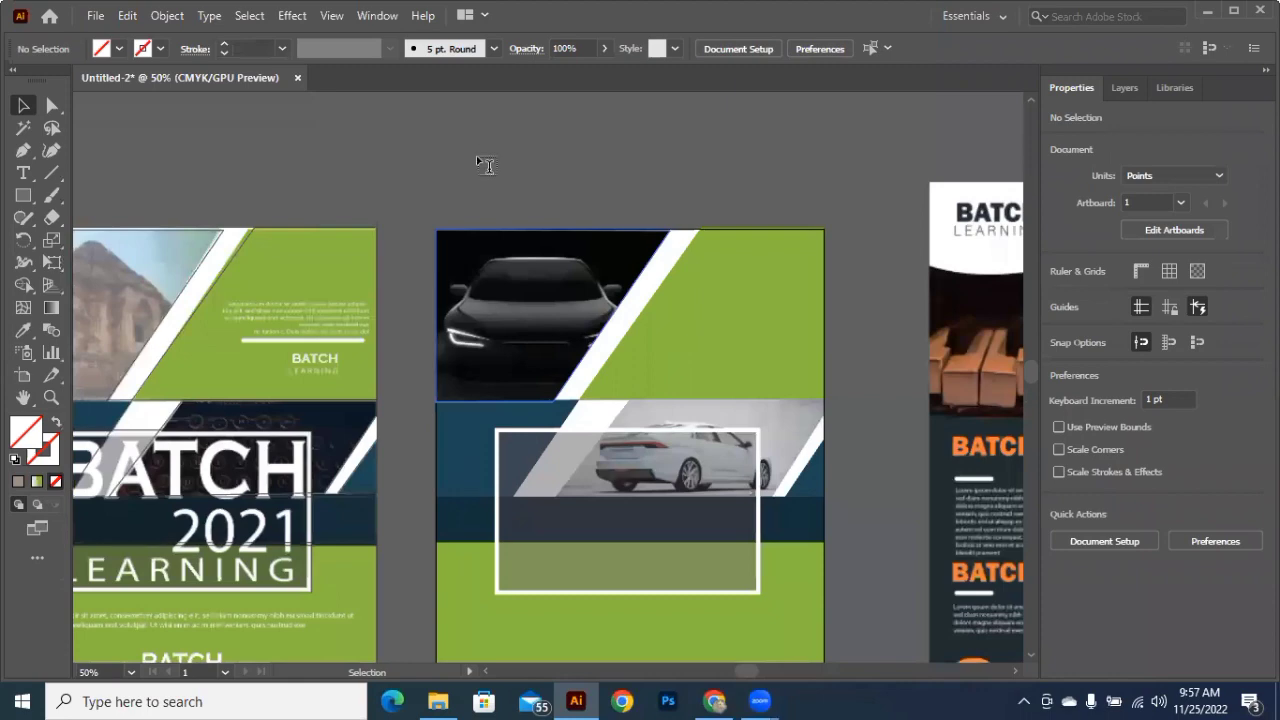
{"action": "key", "text": "t"}
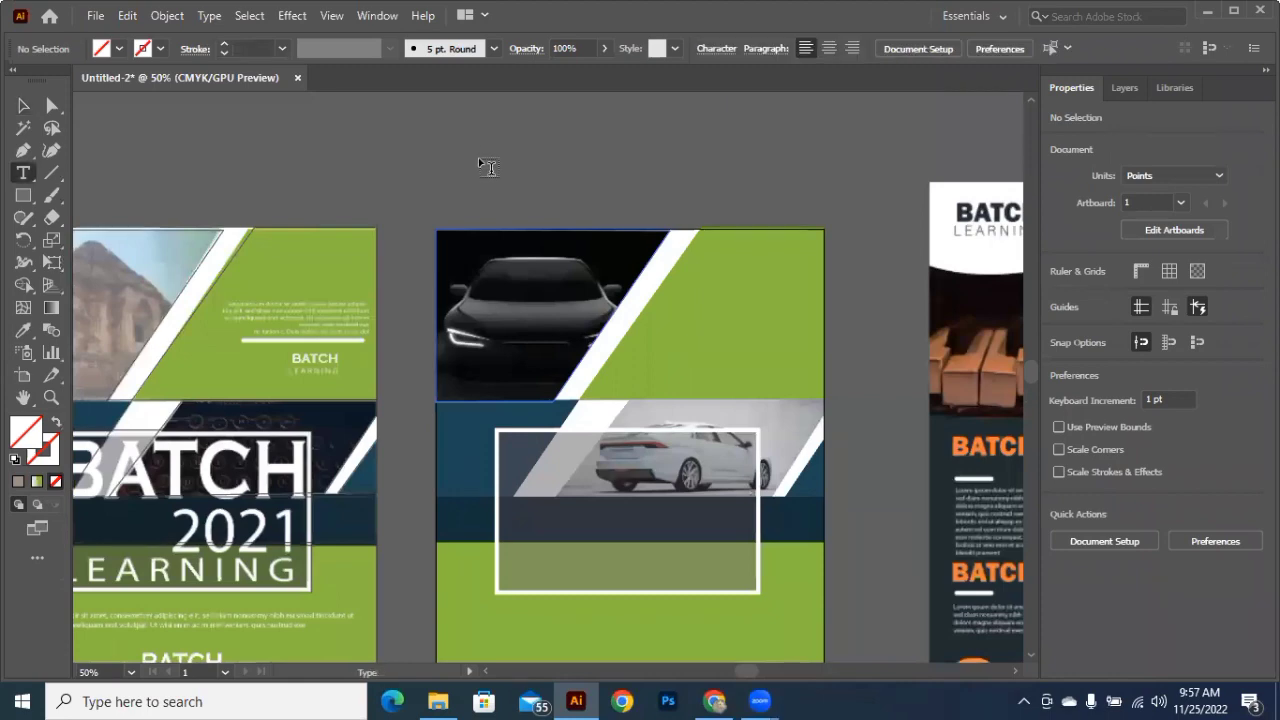
{"action": "left_click", "coordinate": [533, 158]}
{"action": "left_click", "coordinate": [533, 176]}
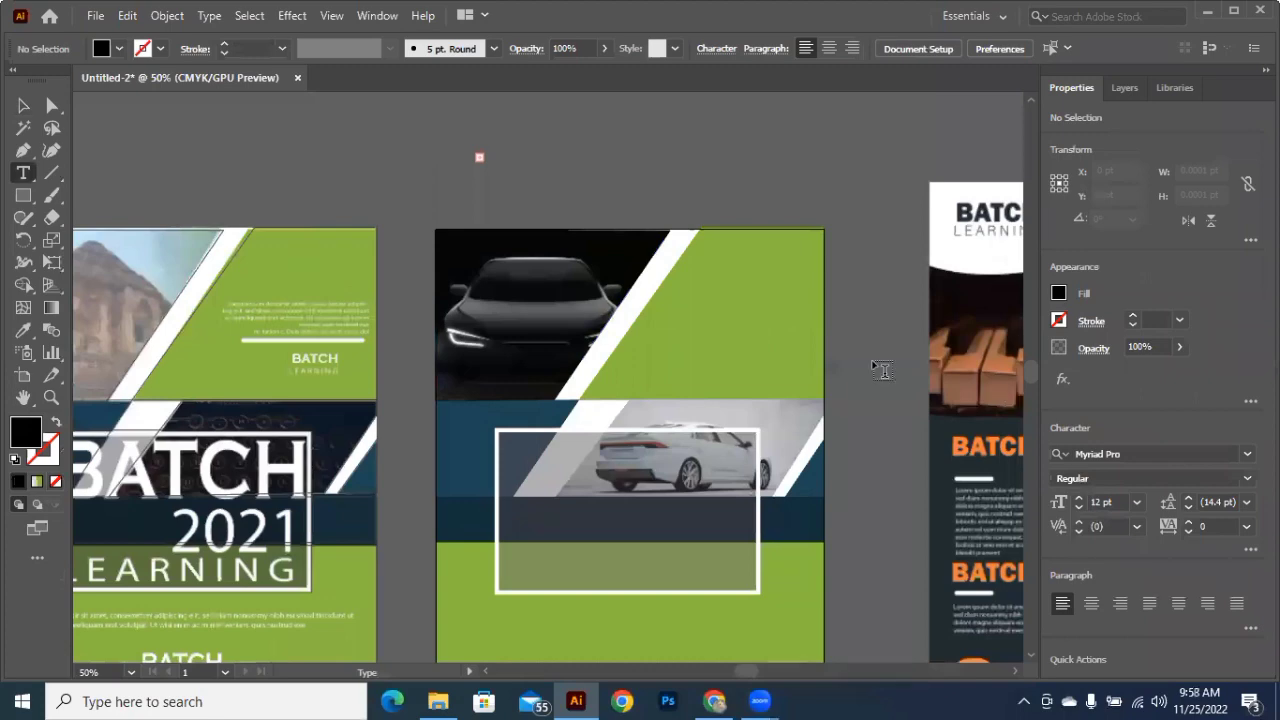
{"action": "left_click", "coordinate": [549, 156]}
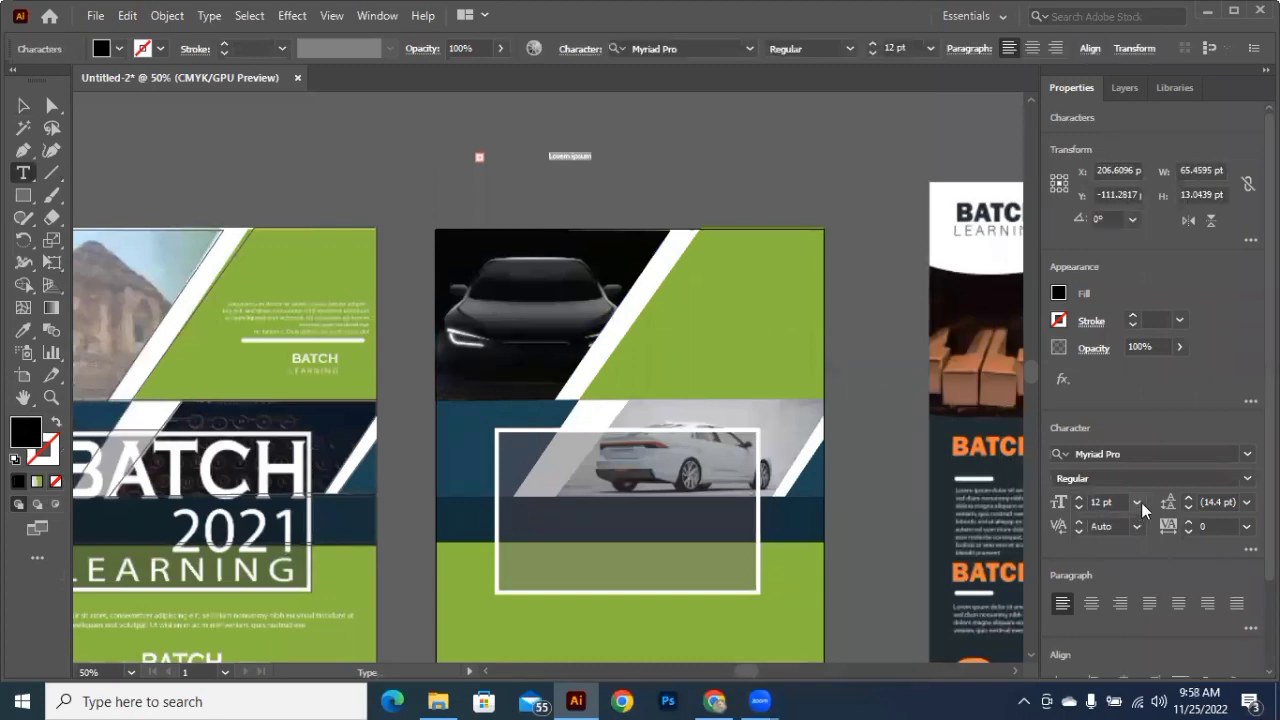
{"action": "left_click", "coordinate": [1138, 502]}
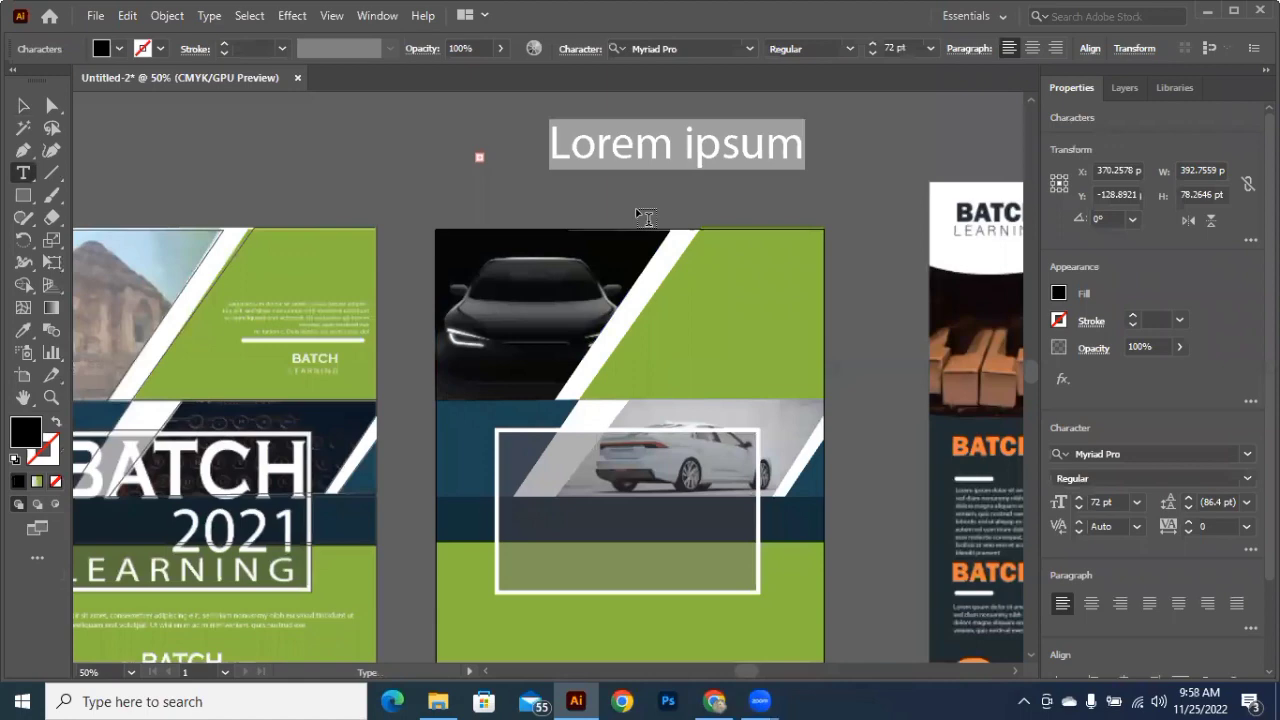
{"action": "type", "text": "BATCH"}
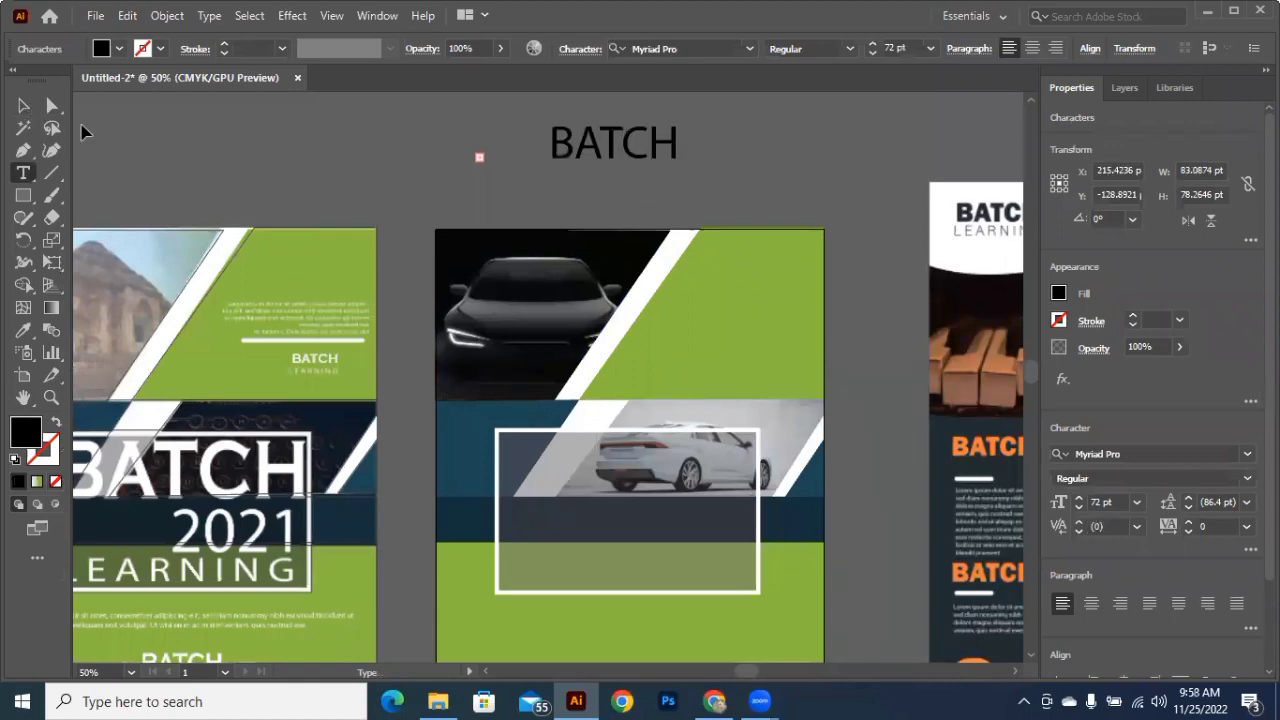
Step: Finish editing the BATCH text and colour it white by sampling the example flyer's diagonal stripe with the Eyedropper
{"action": "key", "text": "Escape"}
{"action": "key", "text": "i"}
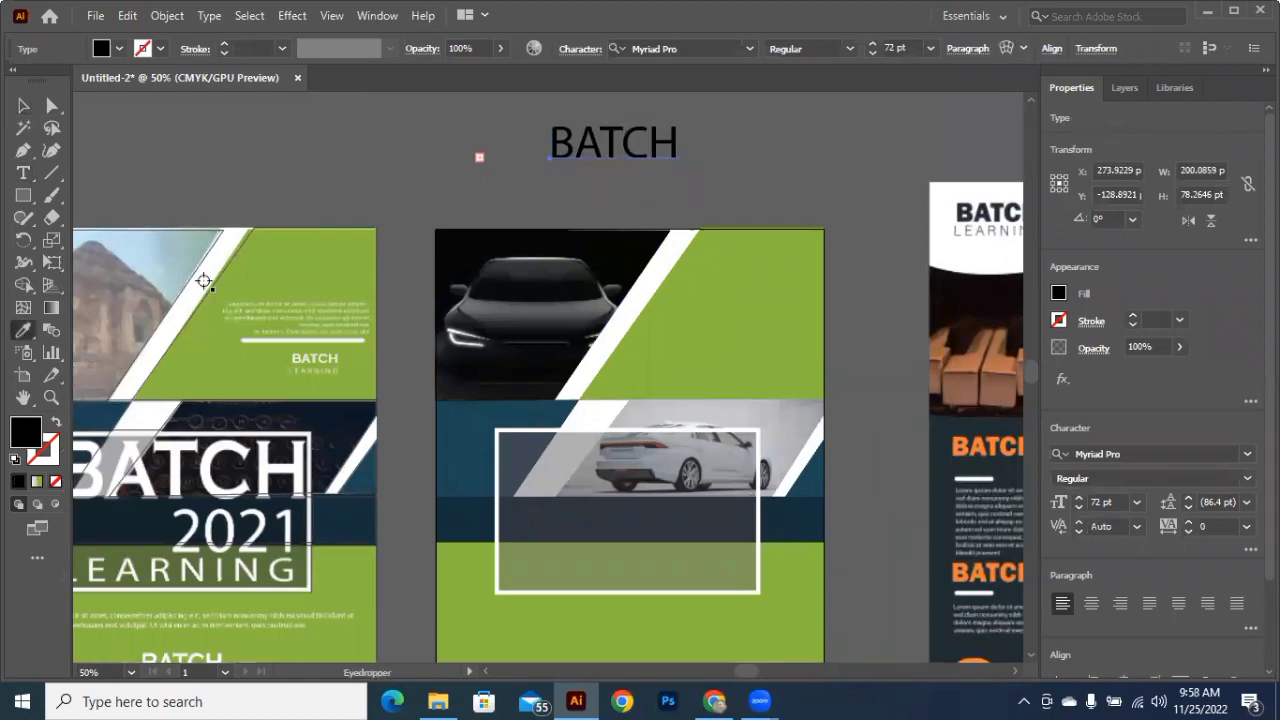
{"action": "left_click", "coordinate": [200, 277]}
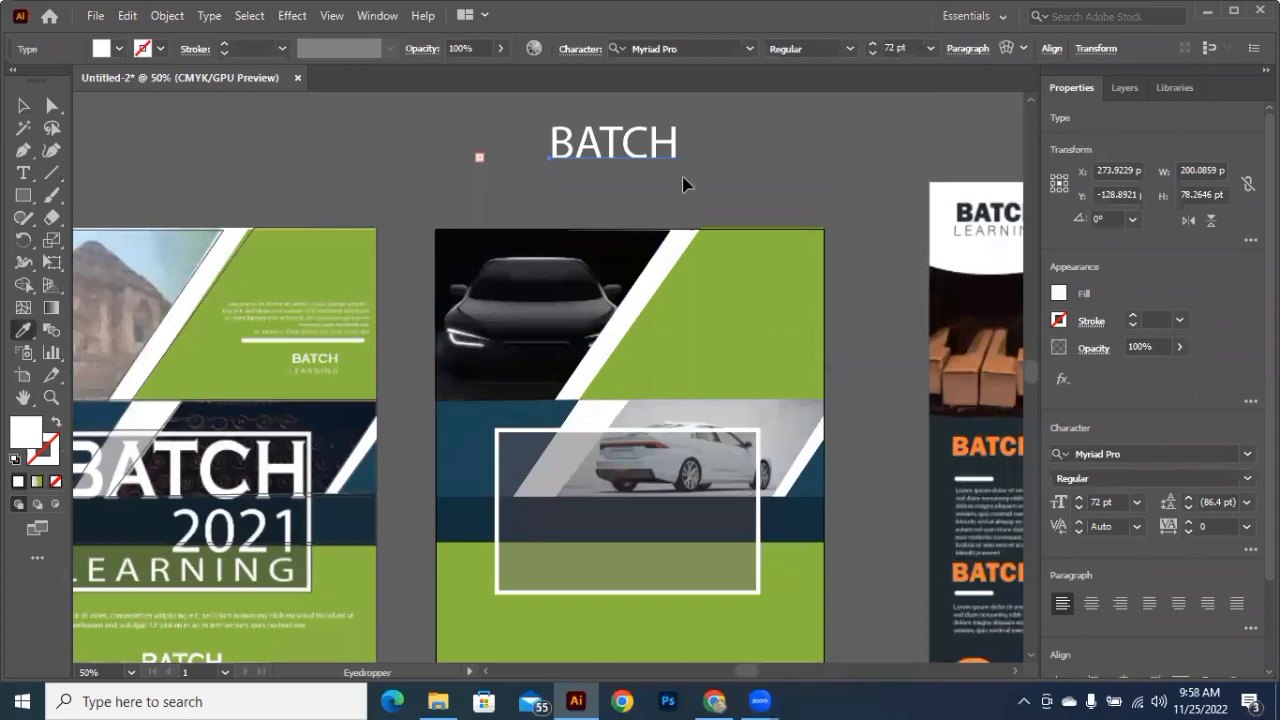
Step: Set the BATCH text to Bold and scale it to about 129 pt
{"action": "key", "text": "v"}
{"action": "left_click_drag", "start_coordinate": [681, 172], "coordinate": [926, 338]}
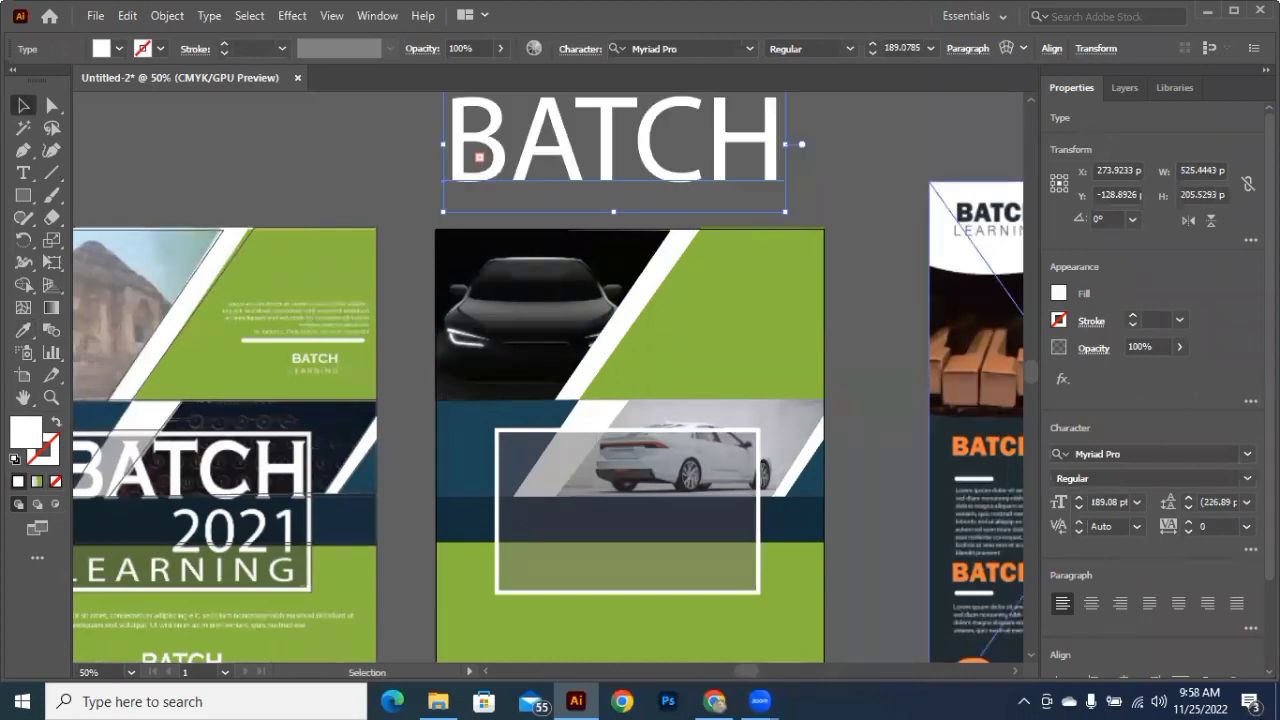
{"action": "left_click", "coordinate": [1110, 478]}
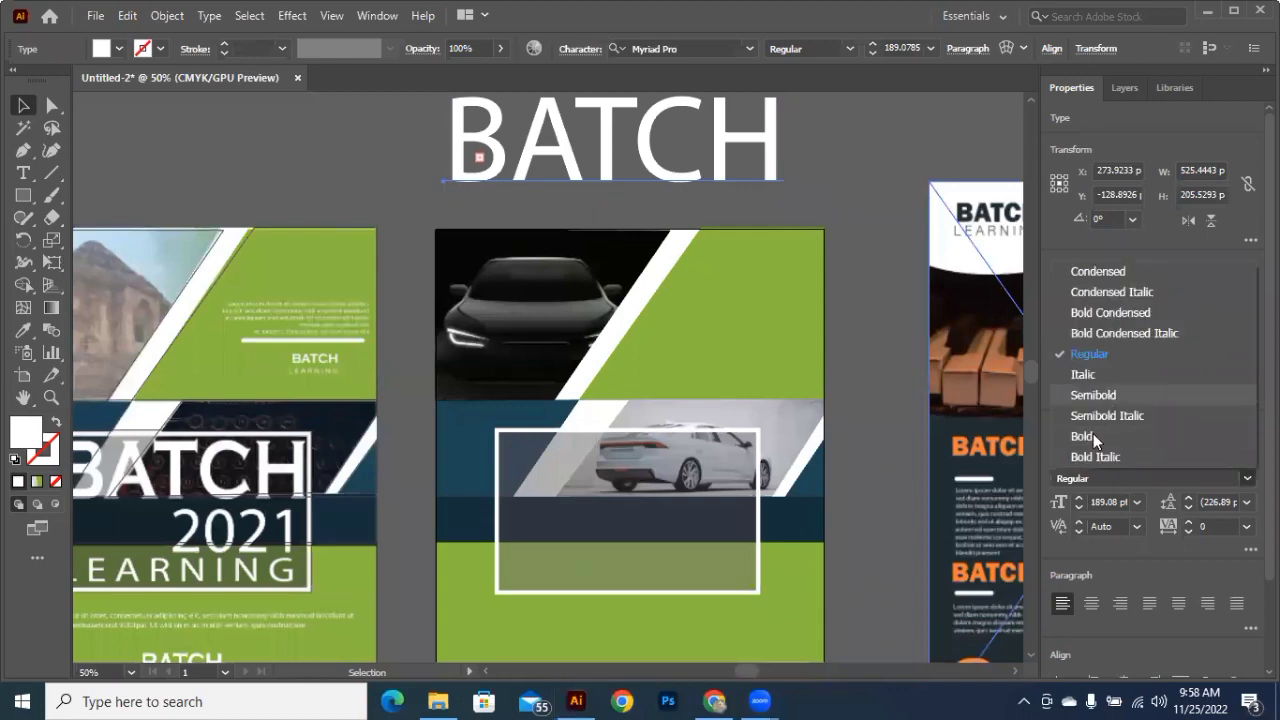
{"action": "left_click", "coordinate": [1093, 438]}
{"action": "left_click_drag", "start_coordinate": [806, 208], "coordinate": [691, 171]}
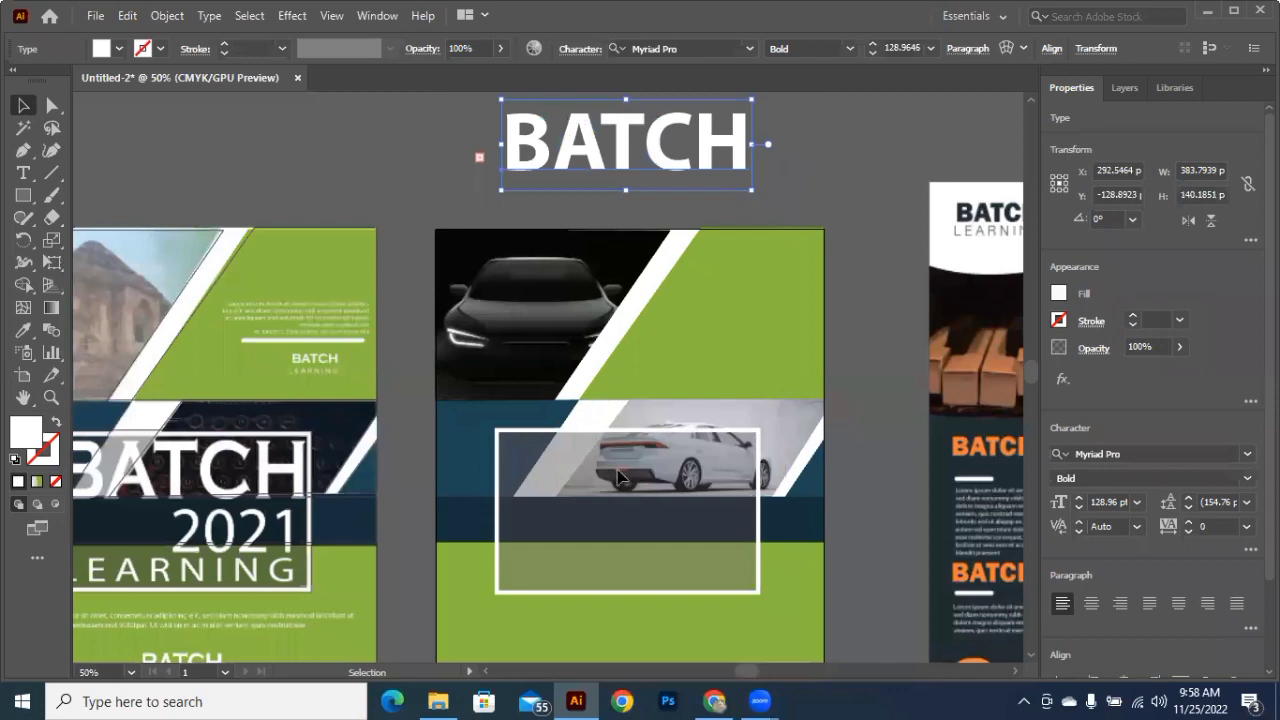
Step: Move the BATCH text into the upper part of the title box, enlarge it to about 135 pt to span the box, and deselect it
{"action": "left_click_drag", "start_coordinate": [618, 470], "coordinate": [620, 474]}
{"action": "mouse_move", "coordinate": [762, 493]}
{"action": "left_mouse_down"}
{"action": "mouse_move", "coordinate": [794, 523]}
{"action": "mouse_move", "coordinate": [759, 518]}
{"action": "left_mouse_up"}
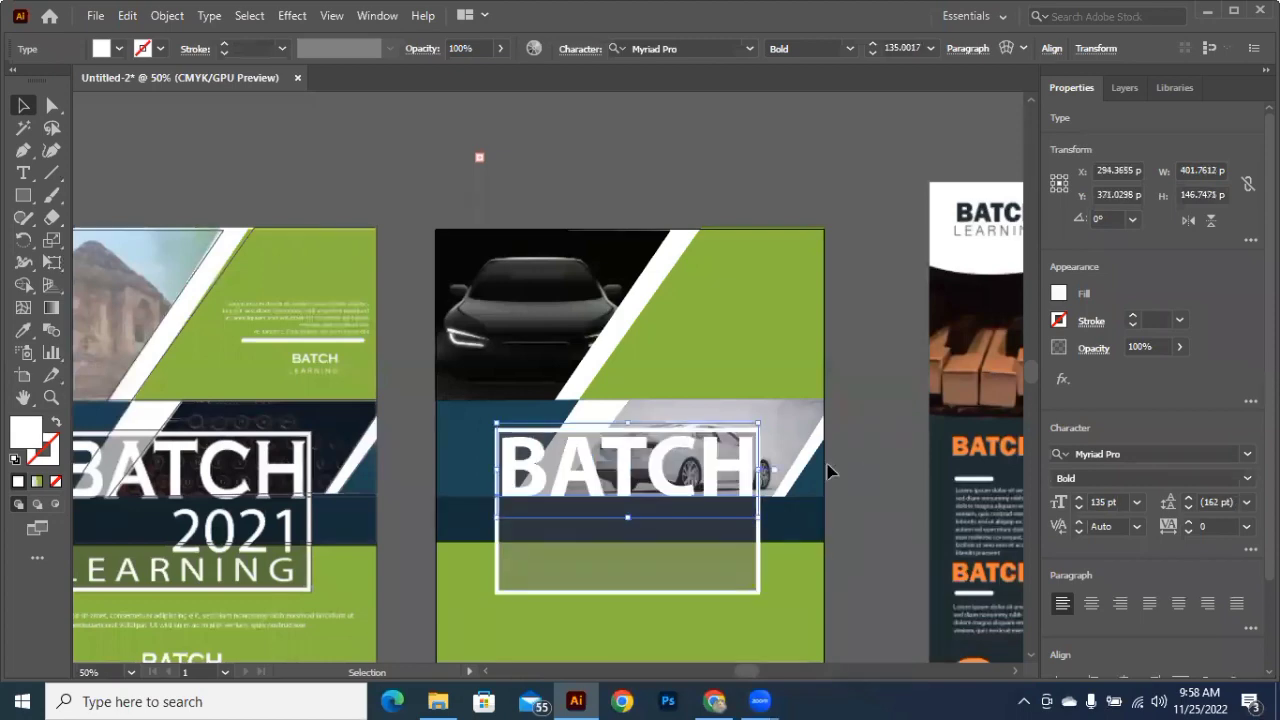
{"action": "left_click", "coordinate": [727, 490]}
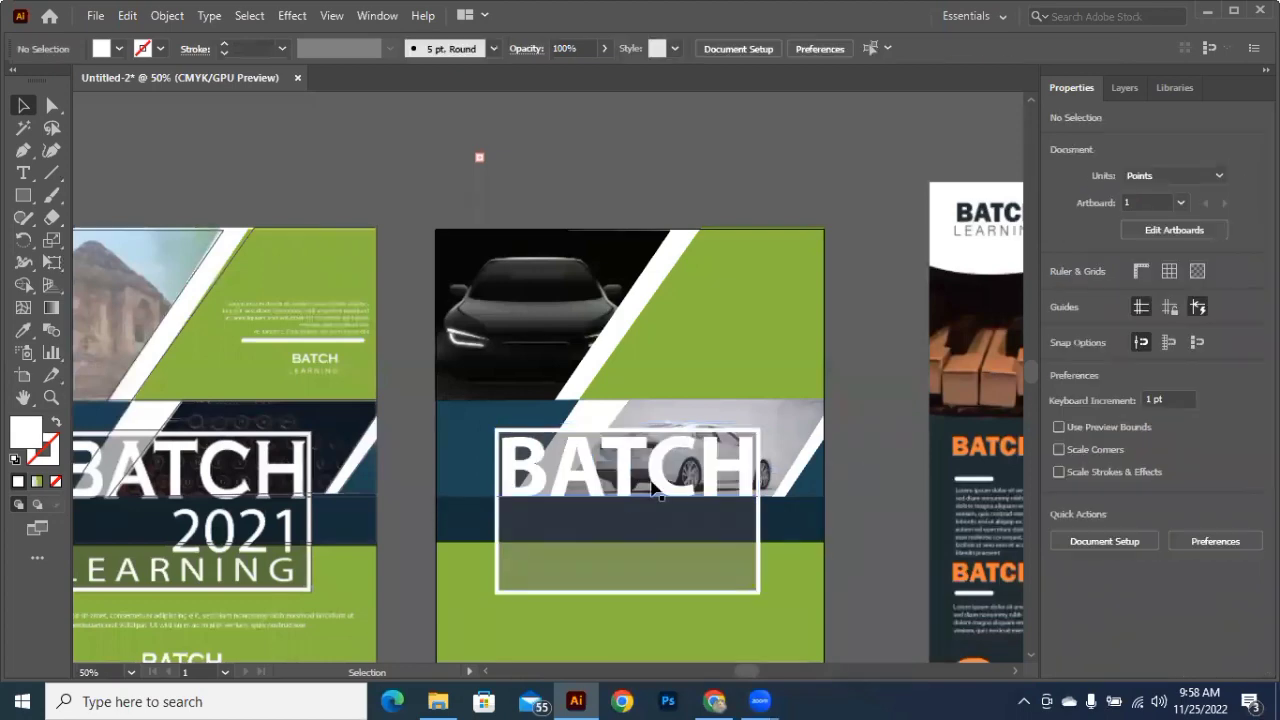
Step: Duplicate the BATCH text directly below itself in the title box and change the copy's text to "54"
{"action": "scroll", "coordinate": [789, 323], "scroll_direction": "down", "scroll_amount": 2}
{"action": "scroll", "coordinate": [789, 330], "scroll_direction": "down", "scroll_amount": 1}
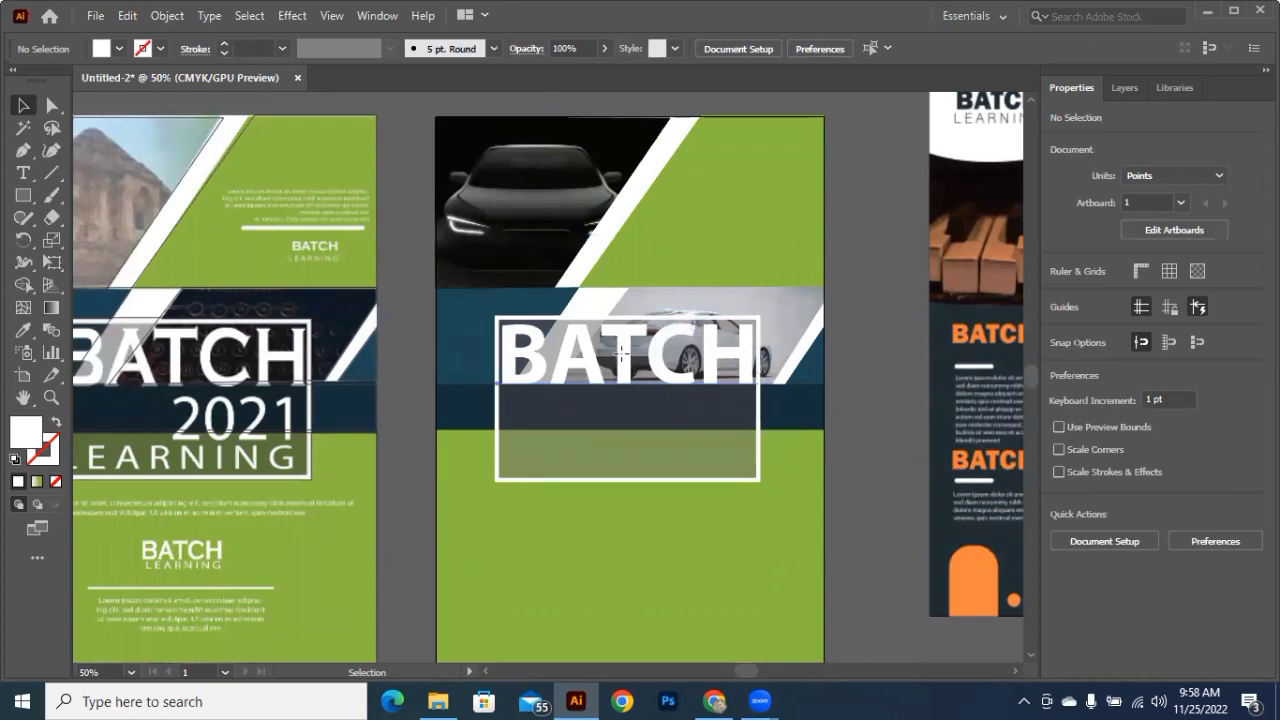
{"action": "left_click_drag", "start_coordinate": [621, 359], "coordinate": [621, 425]}
{"action": "key", "text": "t"}
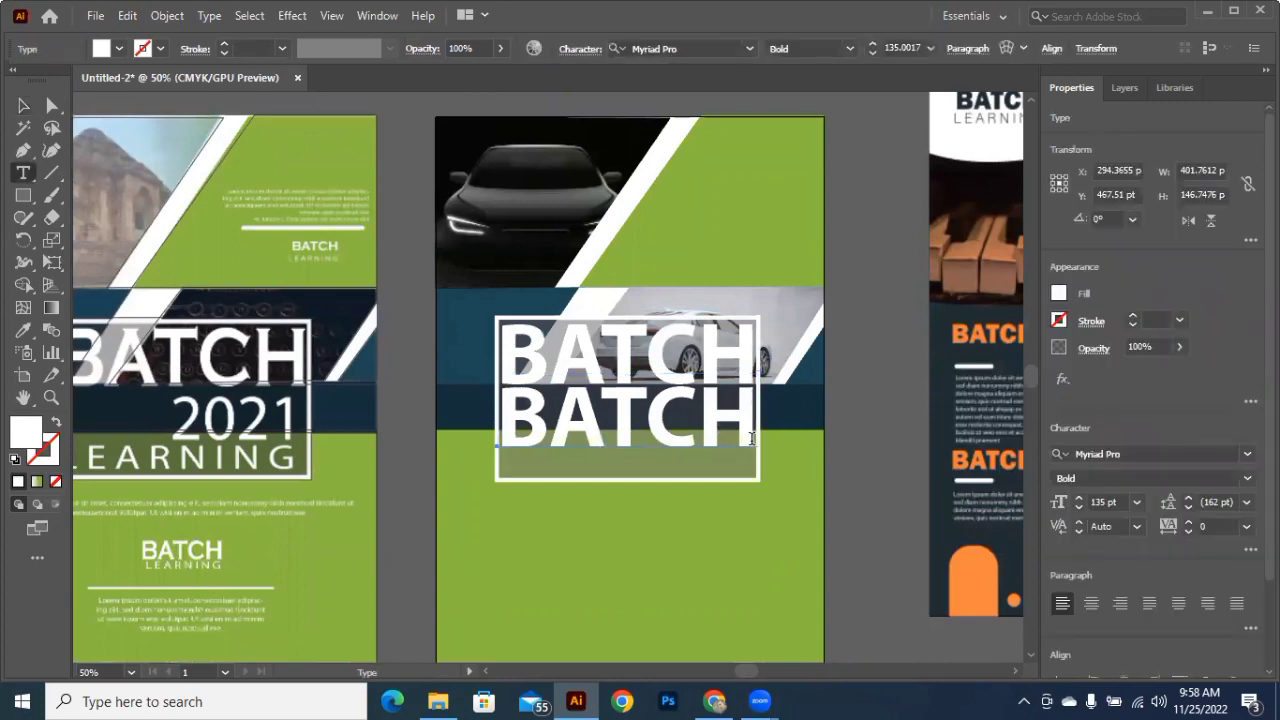
{"action": "double_click", "coordinate": [508, 437]}
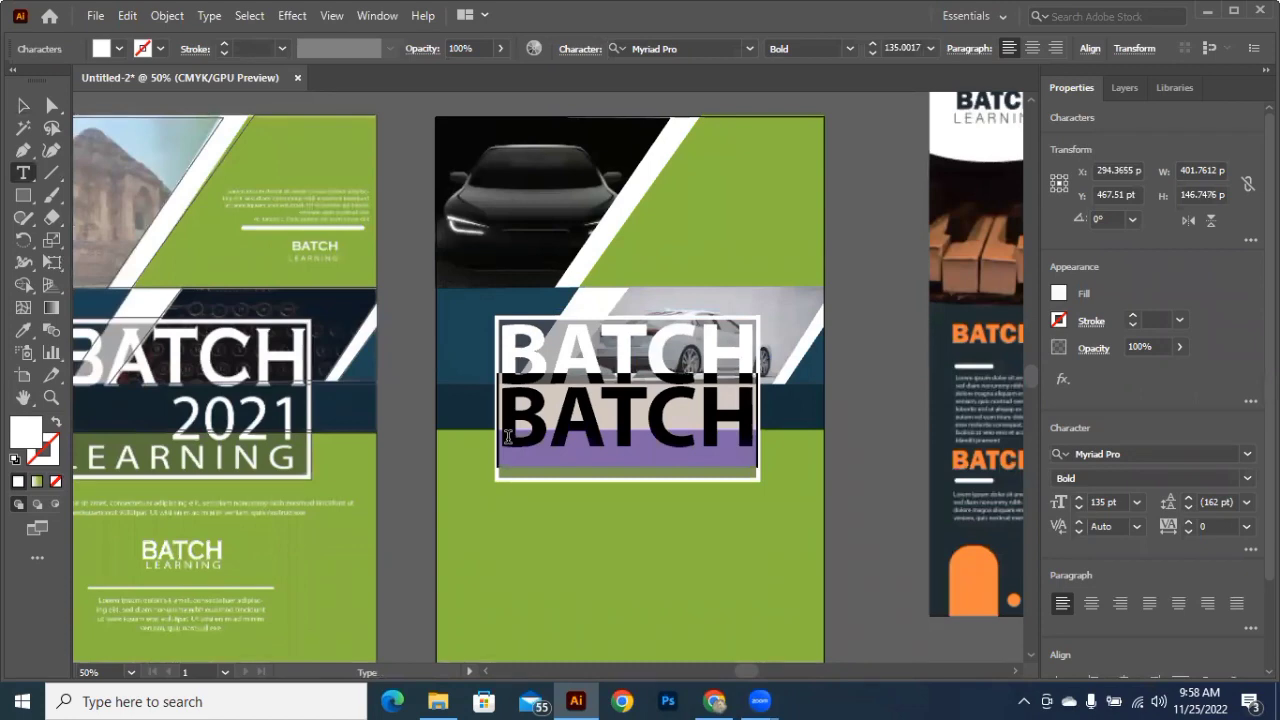
{"action": "type", "text": "54"}
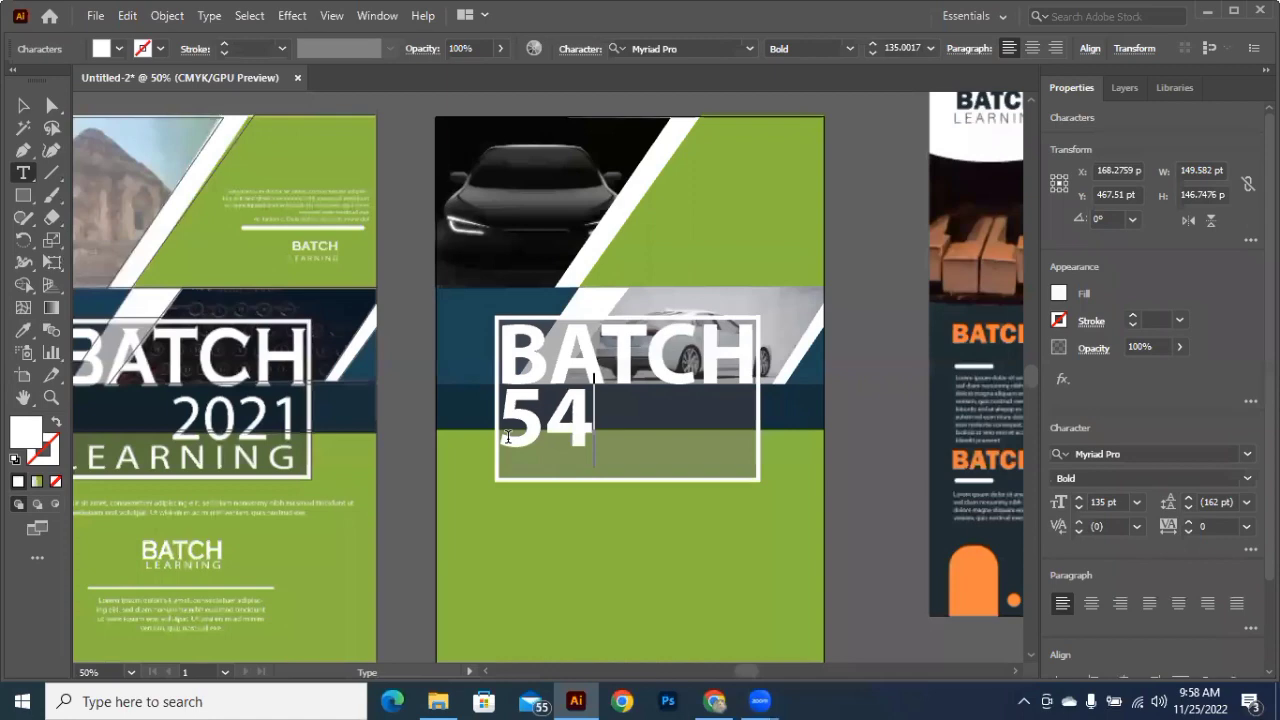
Step: Complete the copied text as "54-2022" and change its font style to Regular
{"action": "type", "text": "-20"}
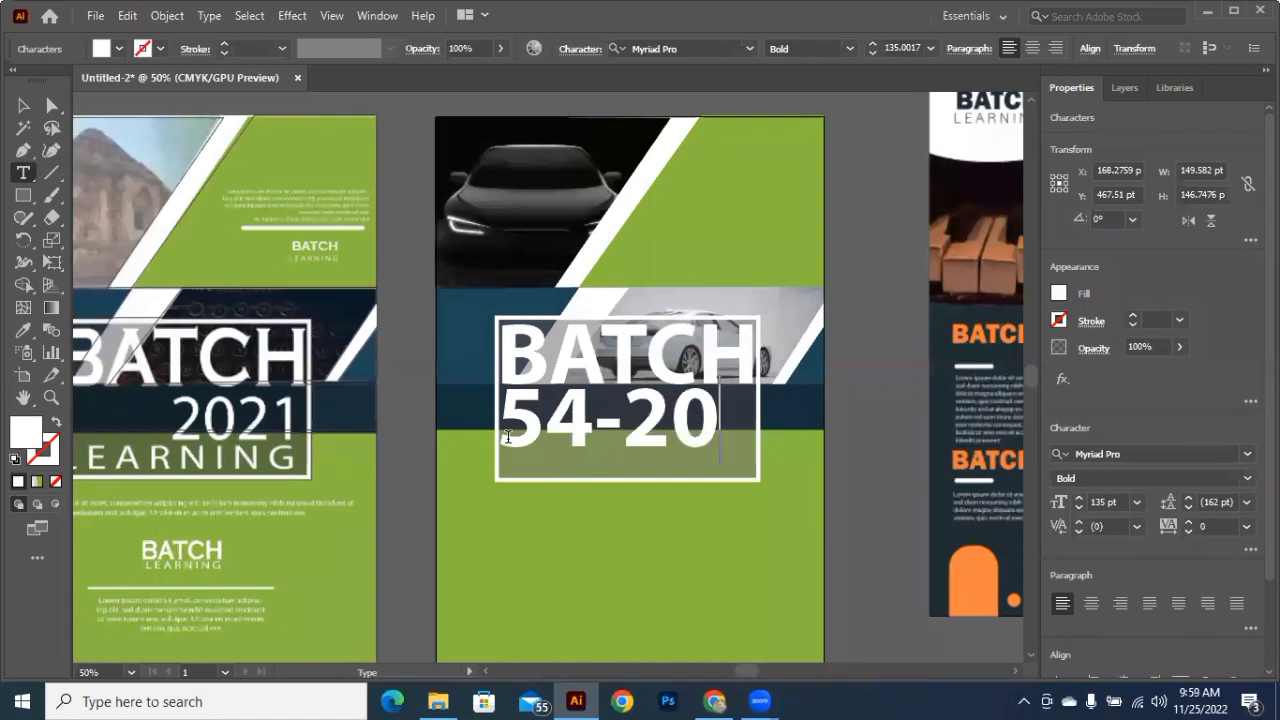
{"action": "type", "text": "22"}
{"action": "left_click_drag", "start_coordinate": [506, 437], "coordinate": [841, 478]}
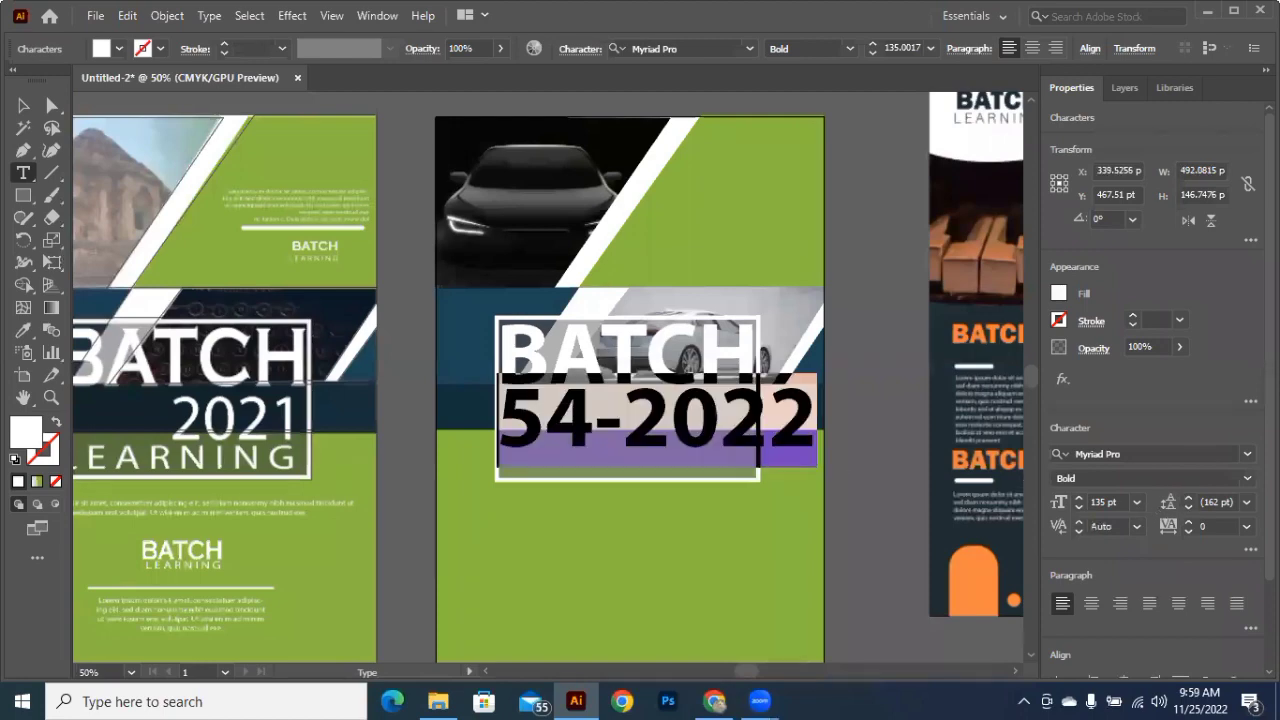
{"action": "left_click", "coordinate": [1247, 478]}
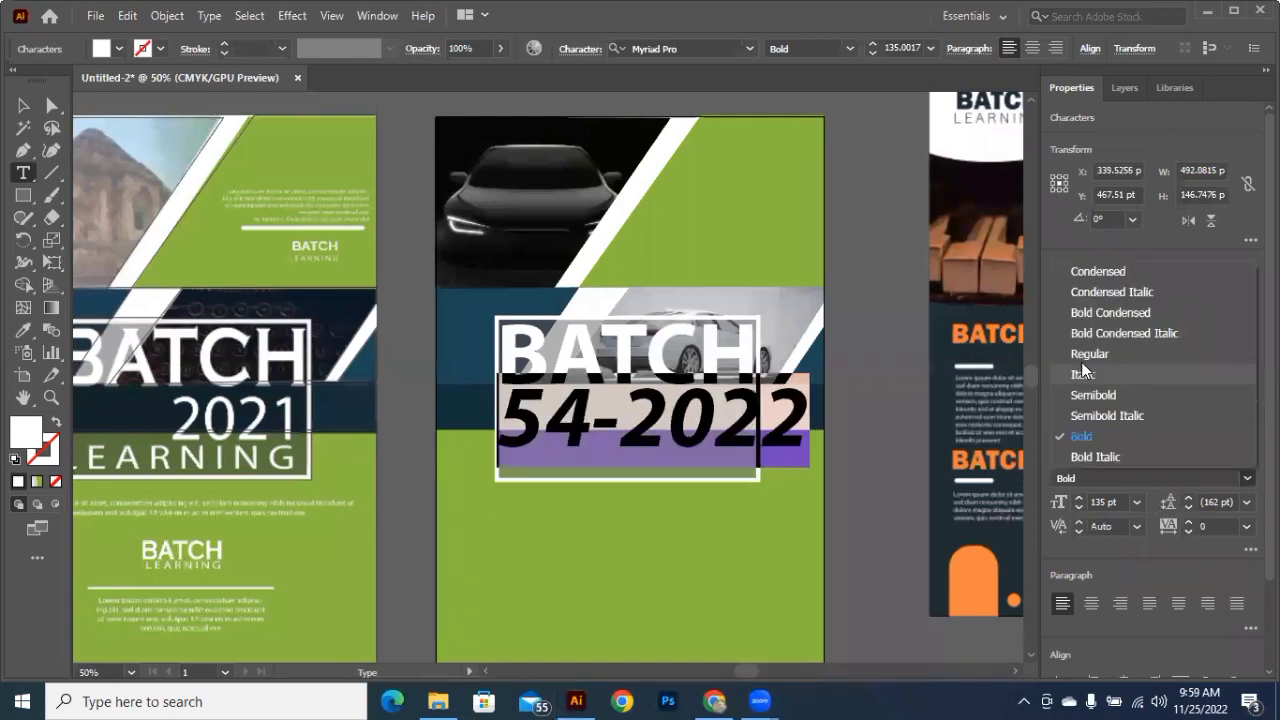
{"action": "key", "text": "Up"}
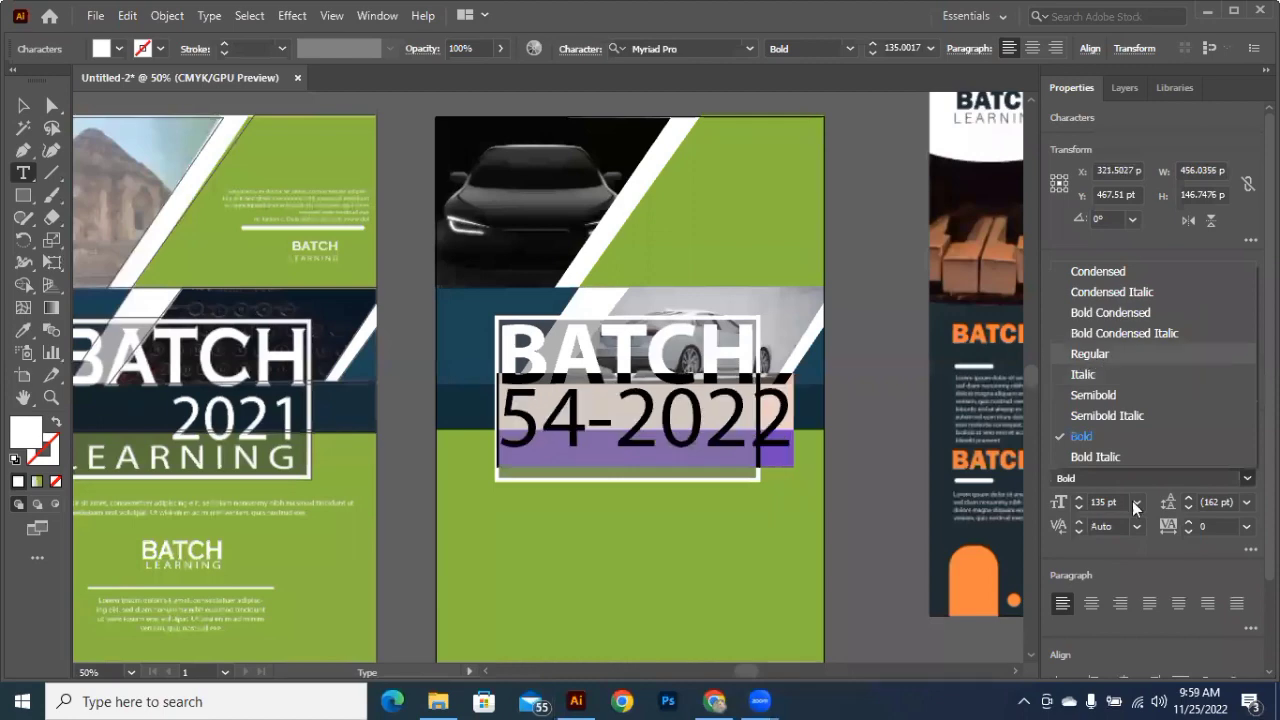
{"action": "left_click", "coordinate": [1151, 358]}
Step: Set the 54-2022 text to 60 pt, enlarge it to about 72.5 pt, and position it directly below BATCH, aligned with the title box's right side
{"action": "left_click", "coordinate": [1137, 503]}
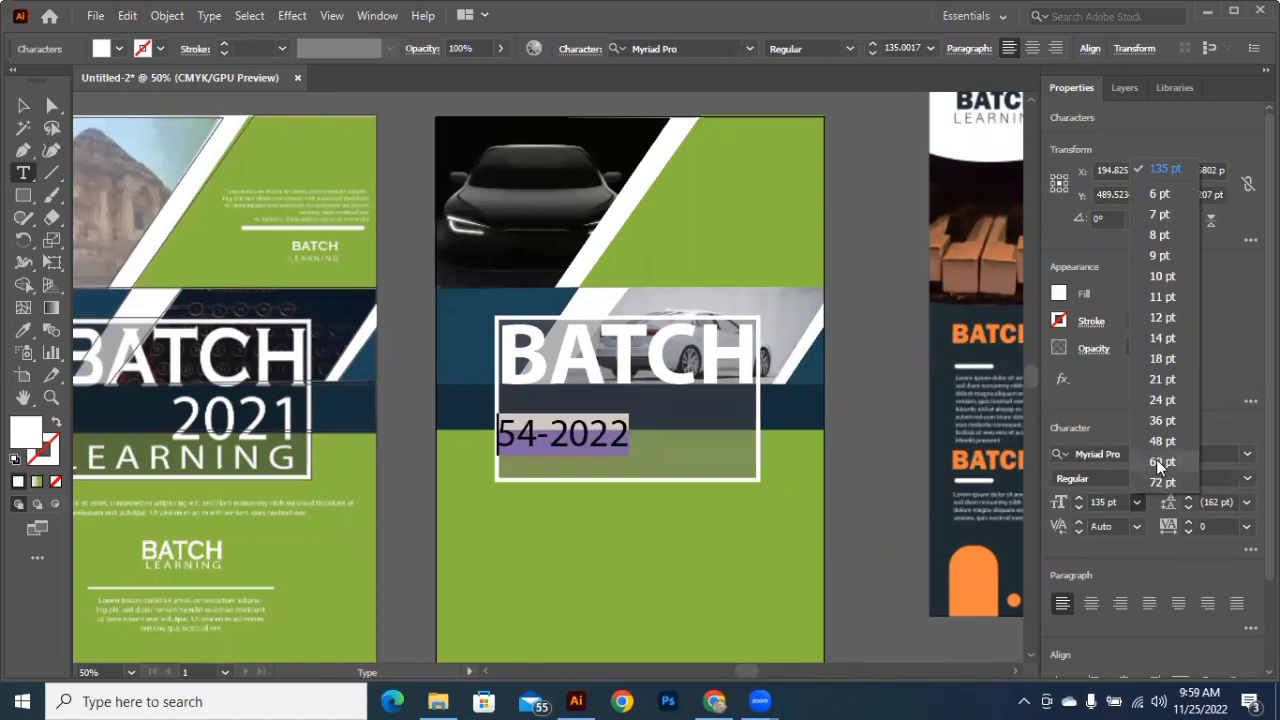
{"action": "left_click", "coordinate": [1156, 459]}
{"action": "left_click", "coordinate": [23, 105]}
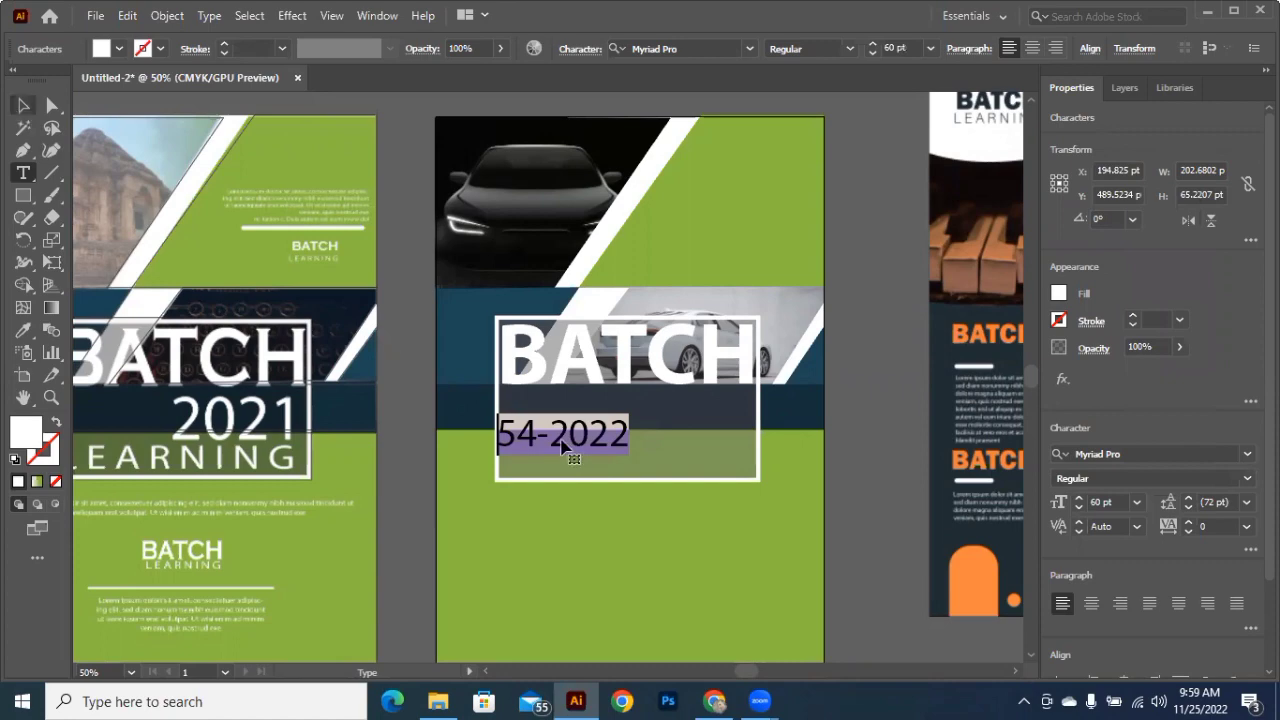
{"action": "left_click_drag", "start_coordinate": [562, 446], "coordinate": [595, 437]}
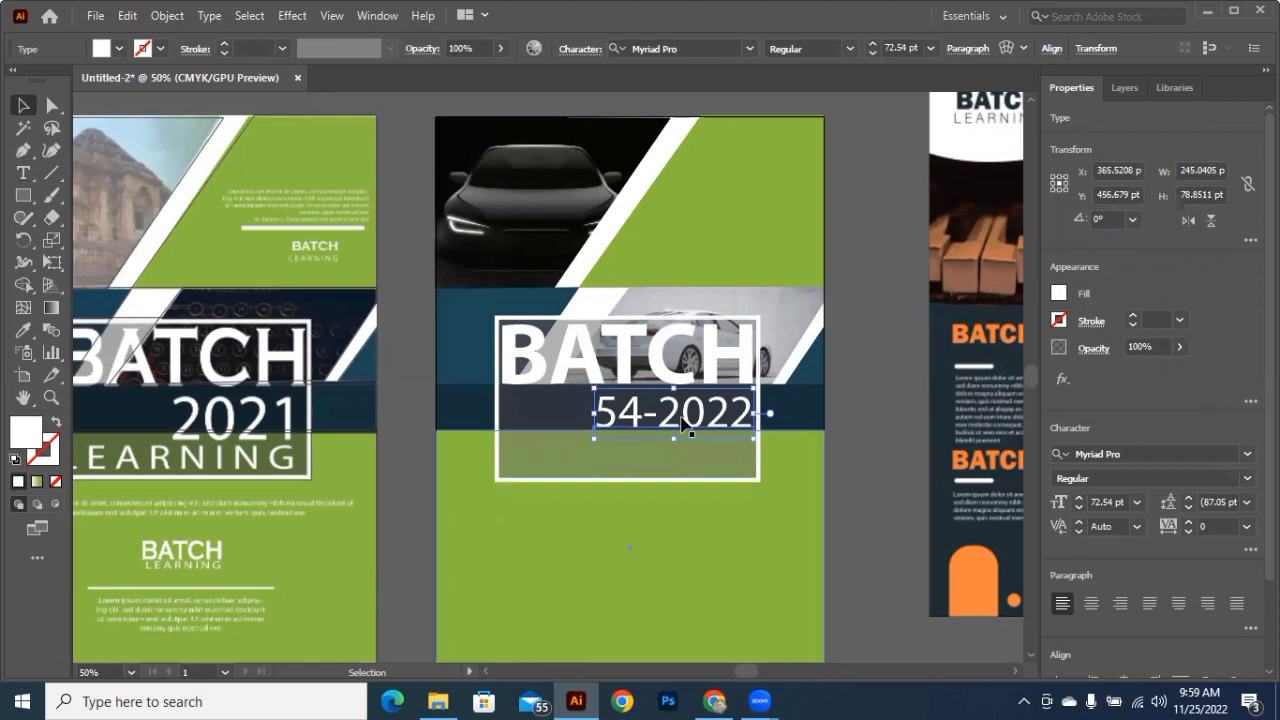
Step: Duplicate the 54-2022 text directly below itself in the title box and change the copy's text to "LEARNING"
{"action": "left_click_drag", "start_coordinate": [683, 423], "coordinate": [705, 470]}
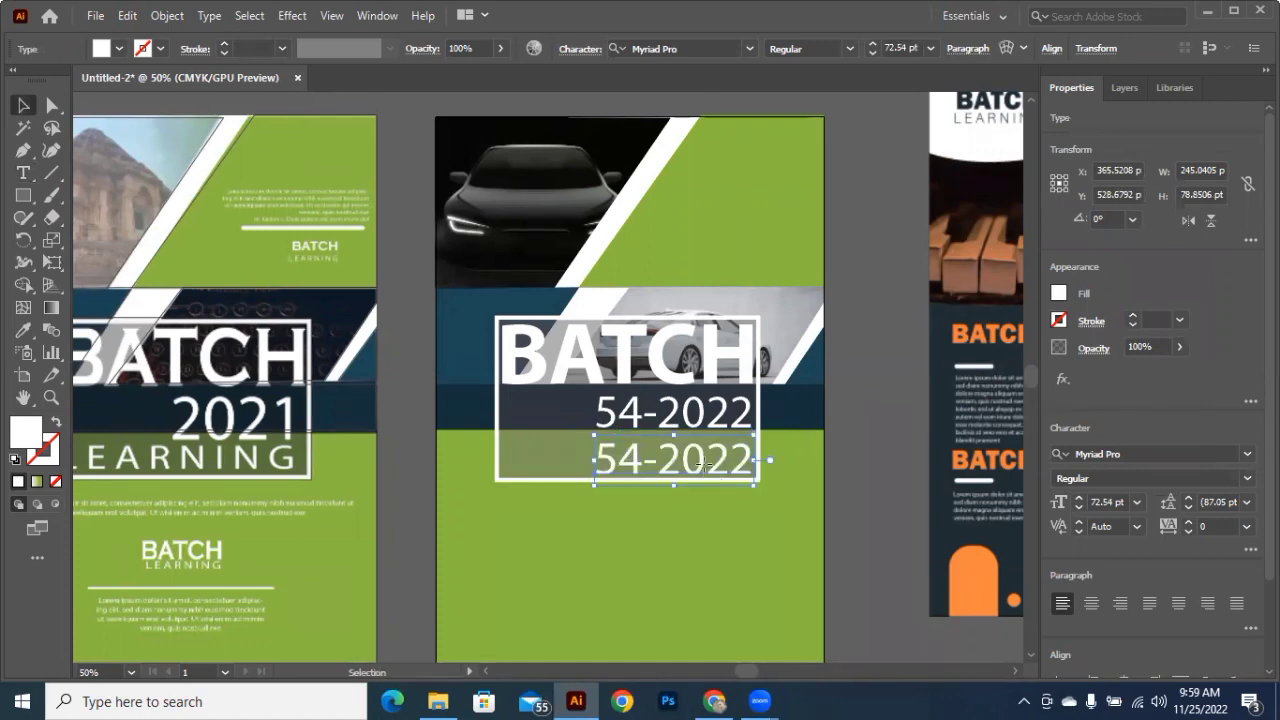
{"action": "key", "text": "l"}
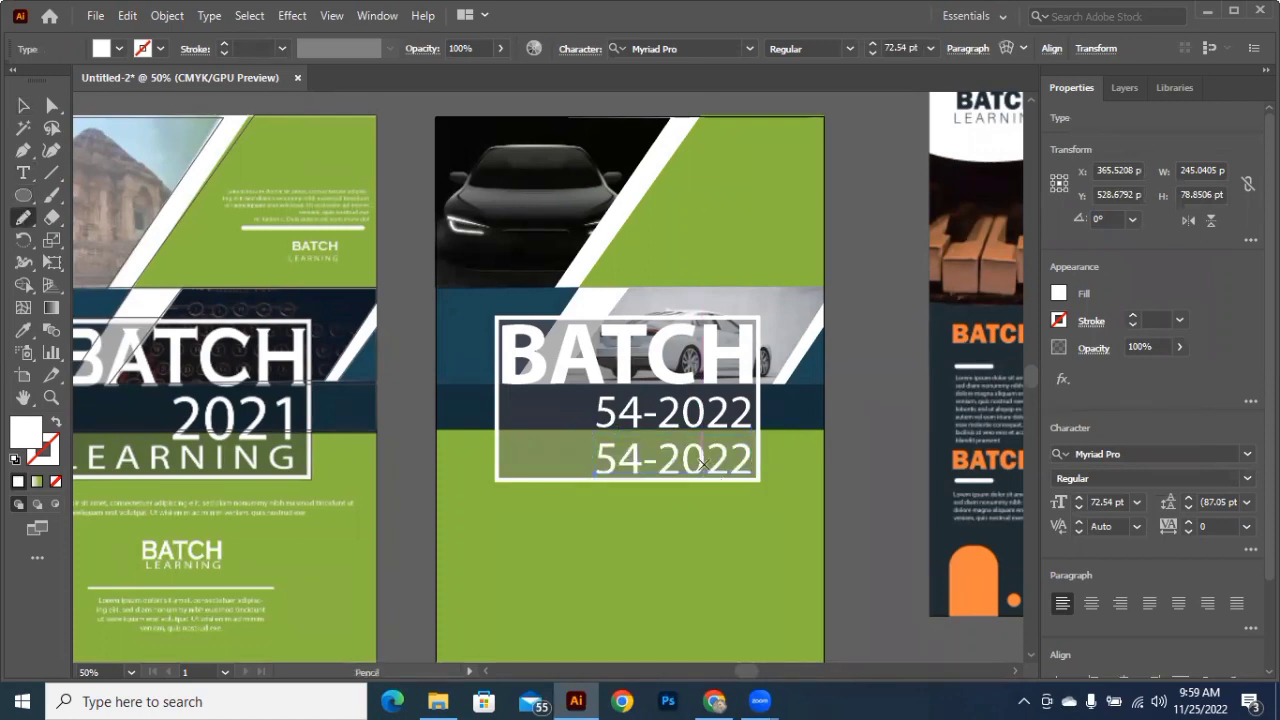
{"action": "key", "text": "g"}
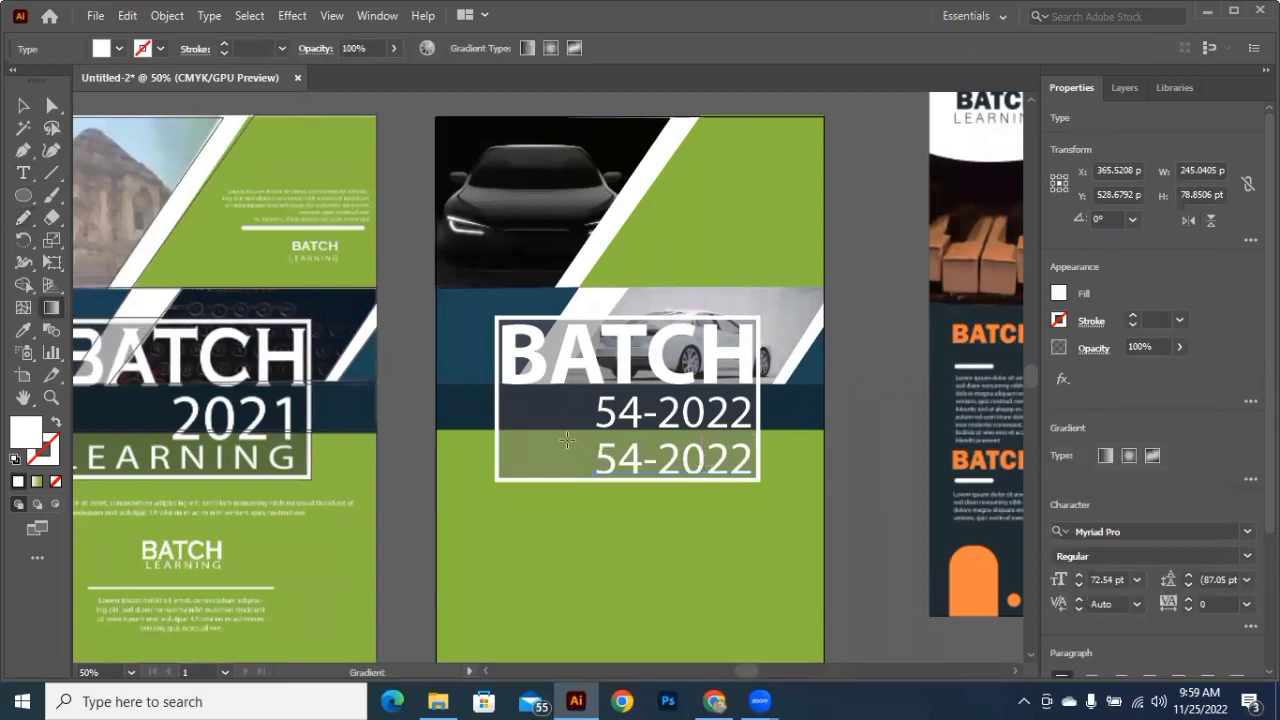
{"action": "left_click", "coordinate": [24, 106]}
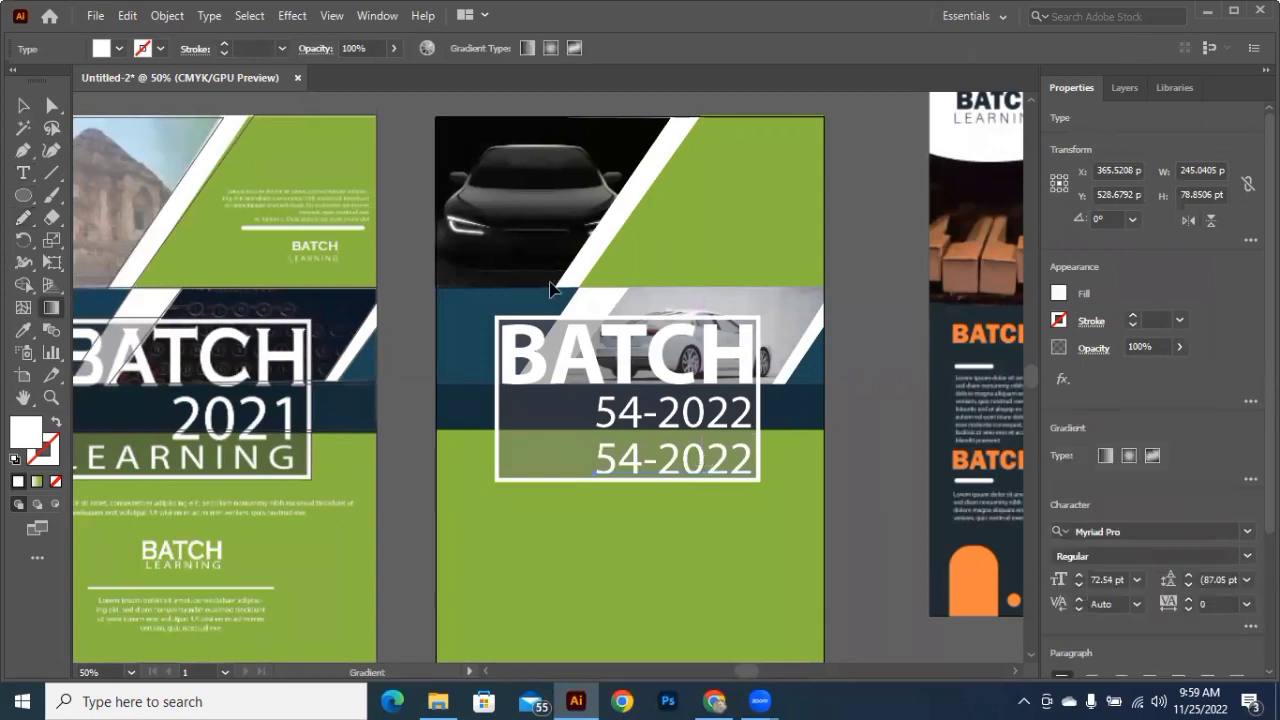
{"action": "double_click", "coordinate": [752, 462]}
{"action": "left_click_drag", "start_coordinate": [752, 462], "coordinate": [553, 461]}
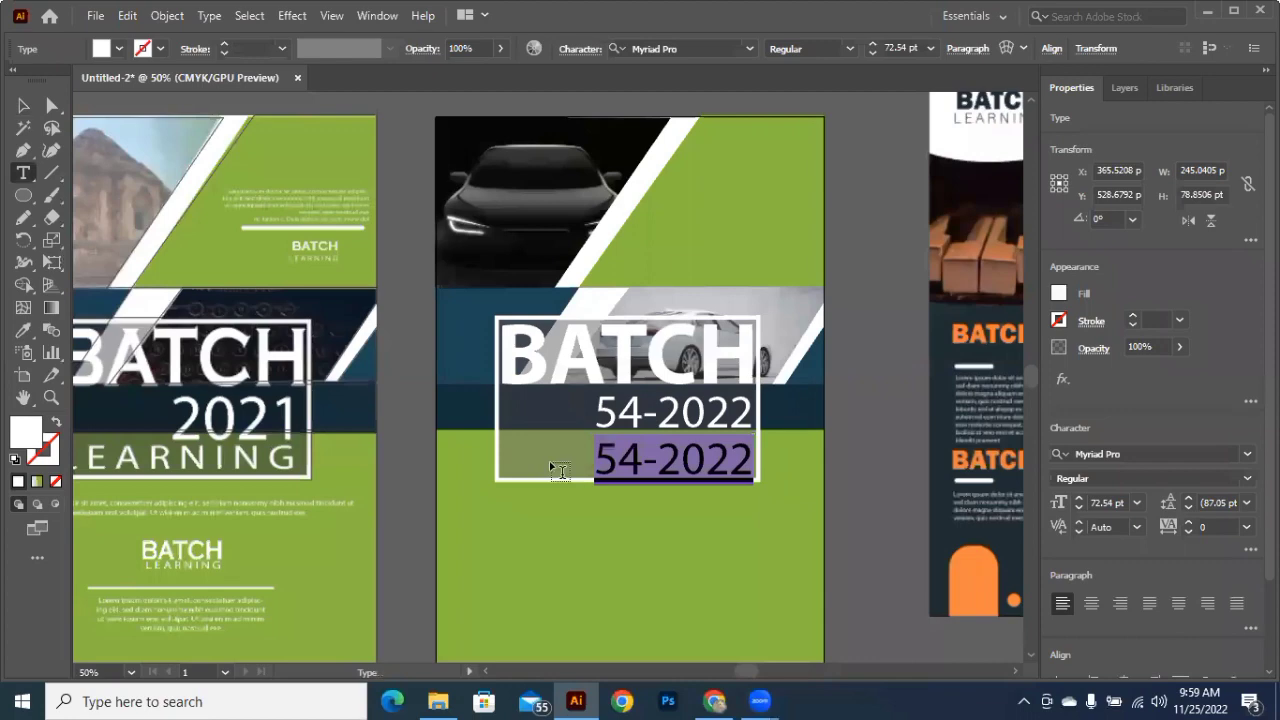
{"action": "type", "text": "LEAR"}
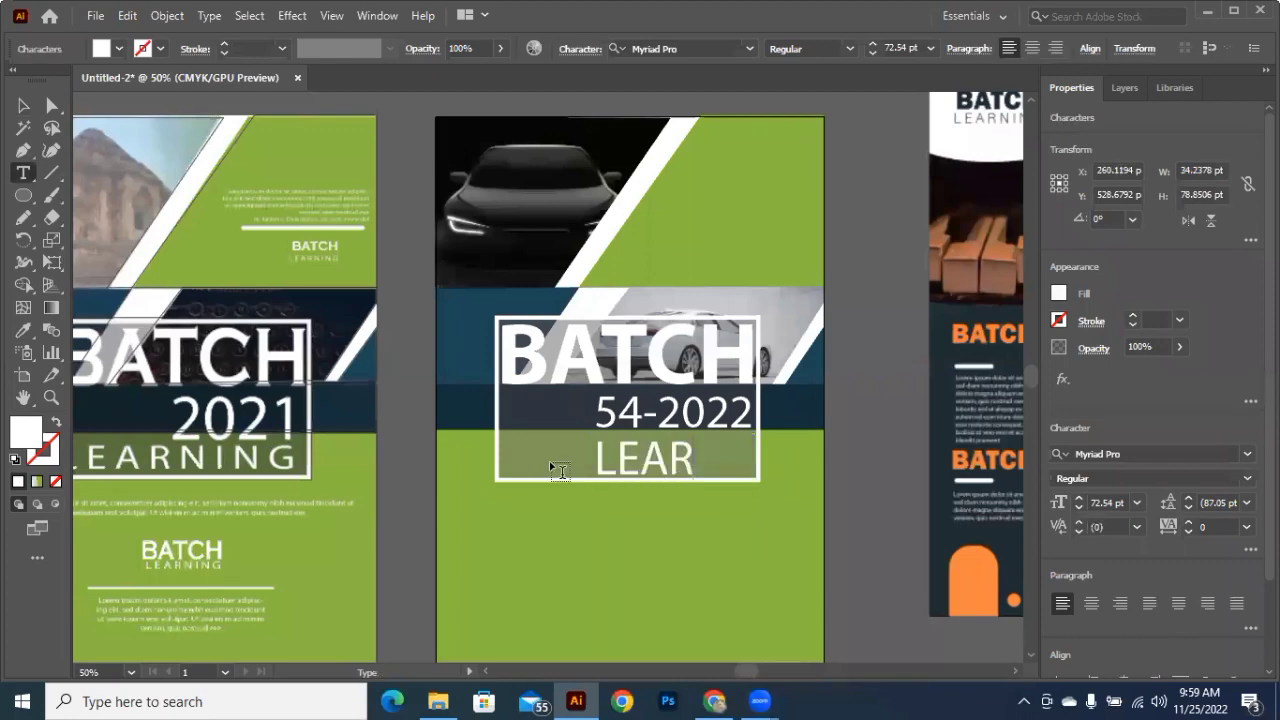
{"action": "type", "text": "NING"}
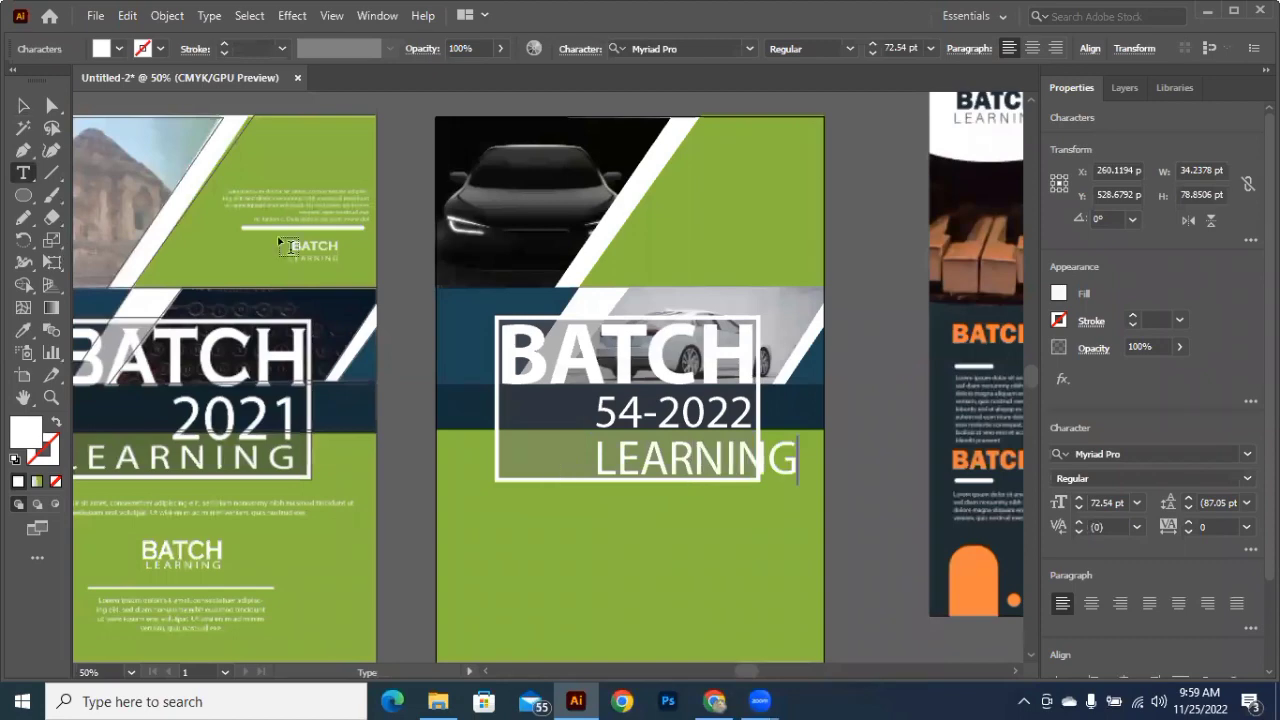
{"action": "left_click", "coordinate": [24, 105]}
Step: Widen the letter spacing of the LEARNING text to a tracking of 200
{"action": "left_click", "coordinate": [805, 482]}
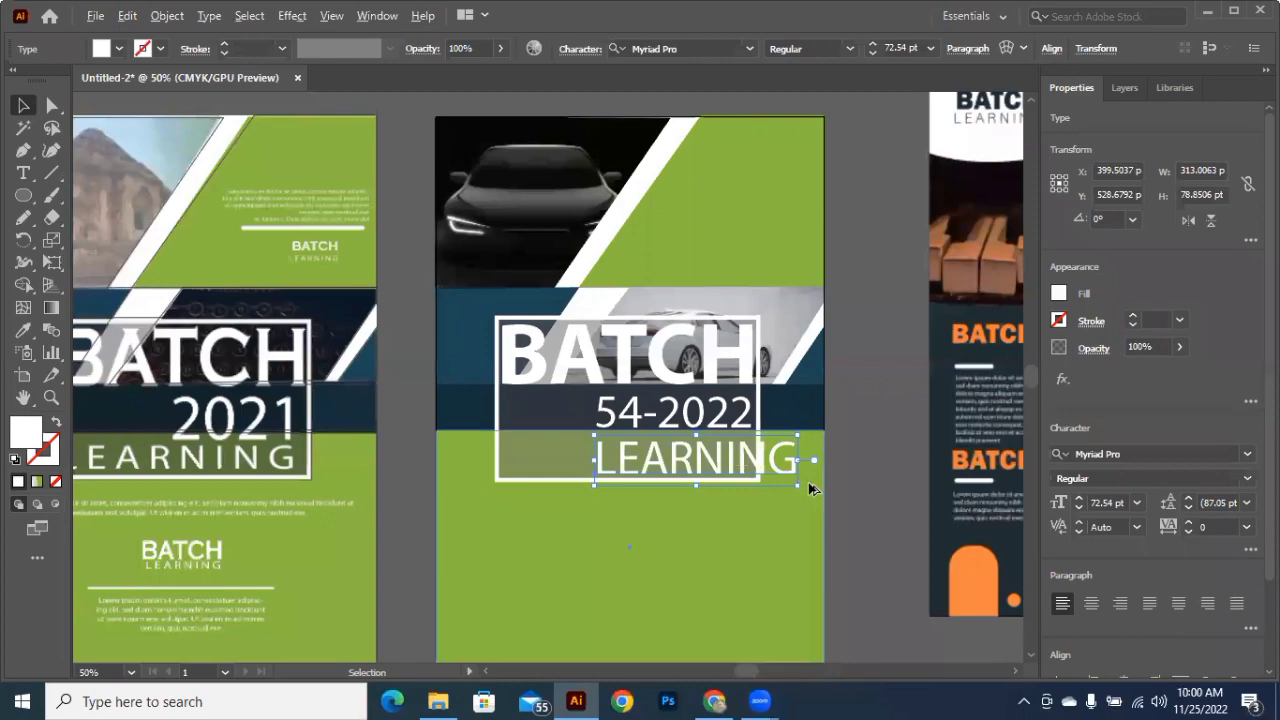
{"action": "key", "text": "alt+Right"}
{"action": "key", "text": "alt+Right"}
{"action": "key", "text": "alt+Right"}
{"action": "key", "text": "alt+Right"}
{"action": "key", "text": "alt+Right"}
{"action": "key", "text": "alt+Right"}
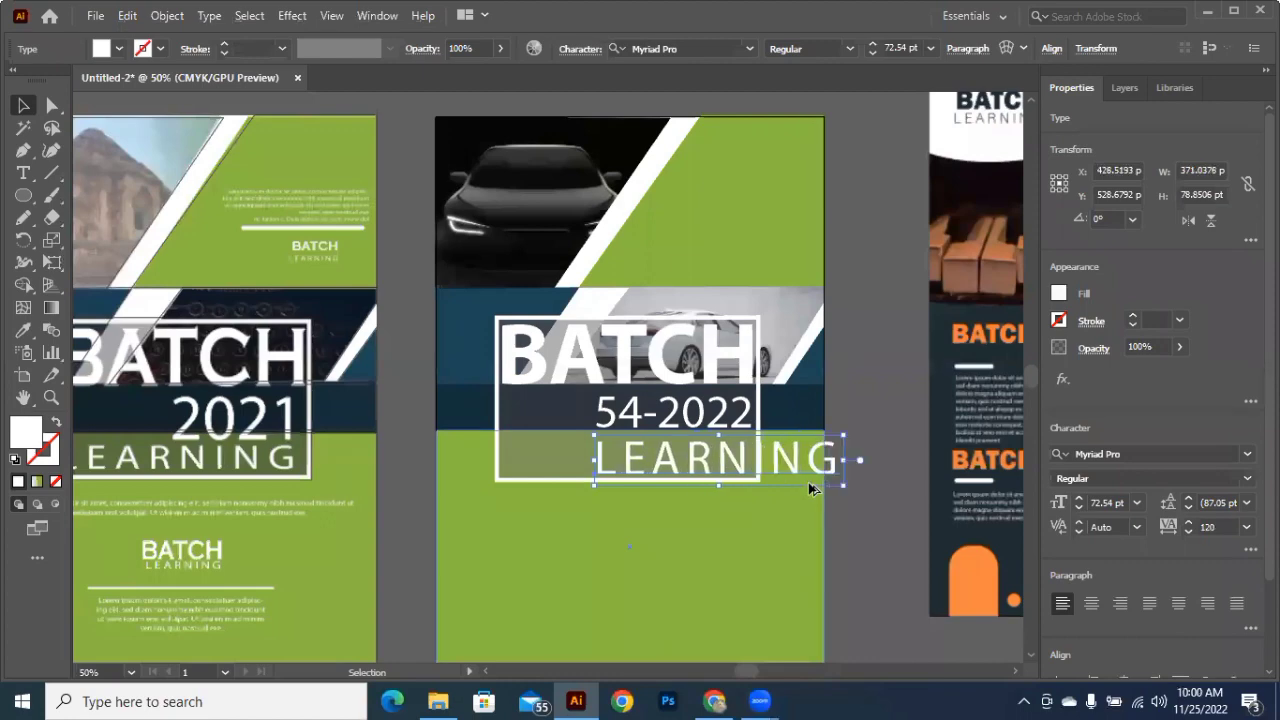
{"action": "key", "text": "alt+Right"}
{"action": "key", "text": "alt+Right"}
{"action": "key", "text": "alt+Right"}
{"action": "key", "text": "alt+Right"}
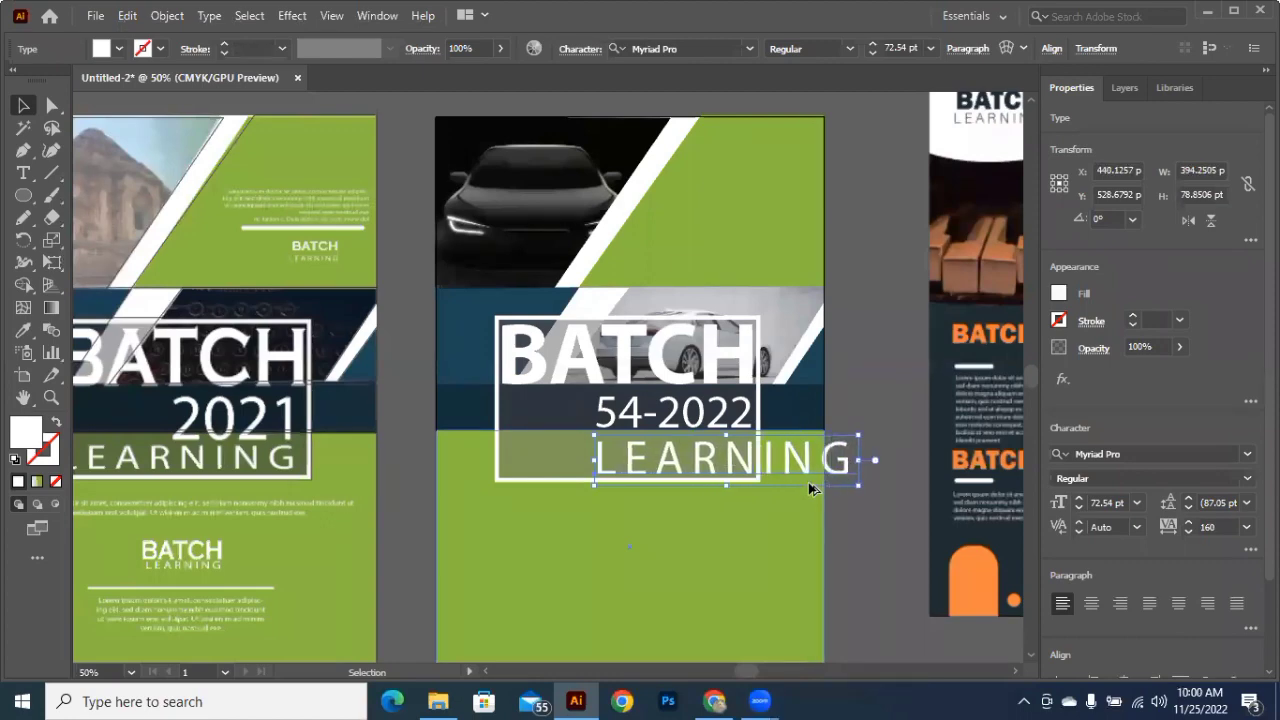
{"action": "key", "text": "alt+Right"}
{"action": "key", "text": "alt+Right"}
{"action": "key", "text": "alt+Right"}
{"action": "key", "text": "alt+Right"}
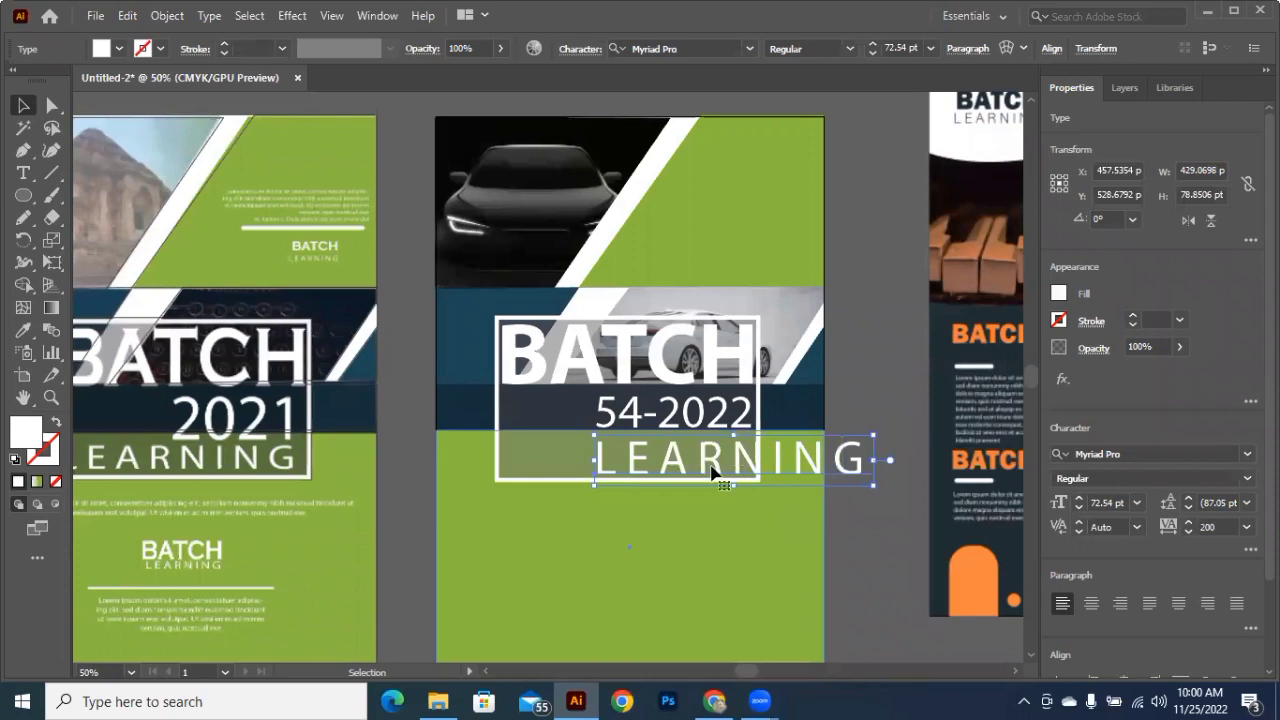
Step: Move LEARNING to the title box's left edge, reduce its tracking to 140 so it spans the box, and deselect it
{"action": "left_click_drag", "start_coordinate": [643, 474], "coordinate": [612, 466]}
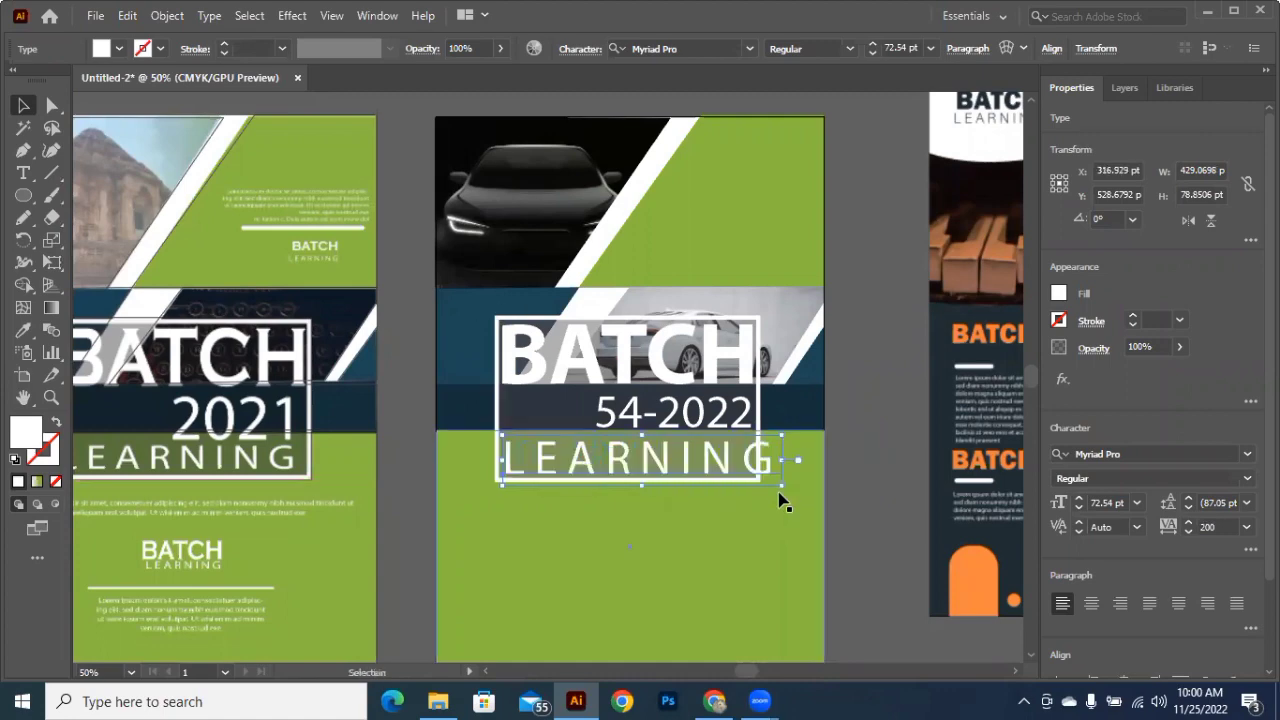
{"action": "key", "text": "alt+Left"}
{"action": "key", "text": "alt+Left"}
{"action": "key", "text": "alt+Left"}
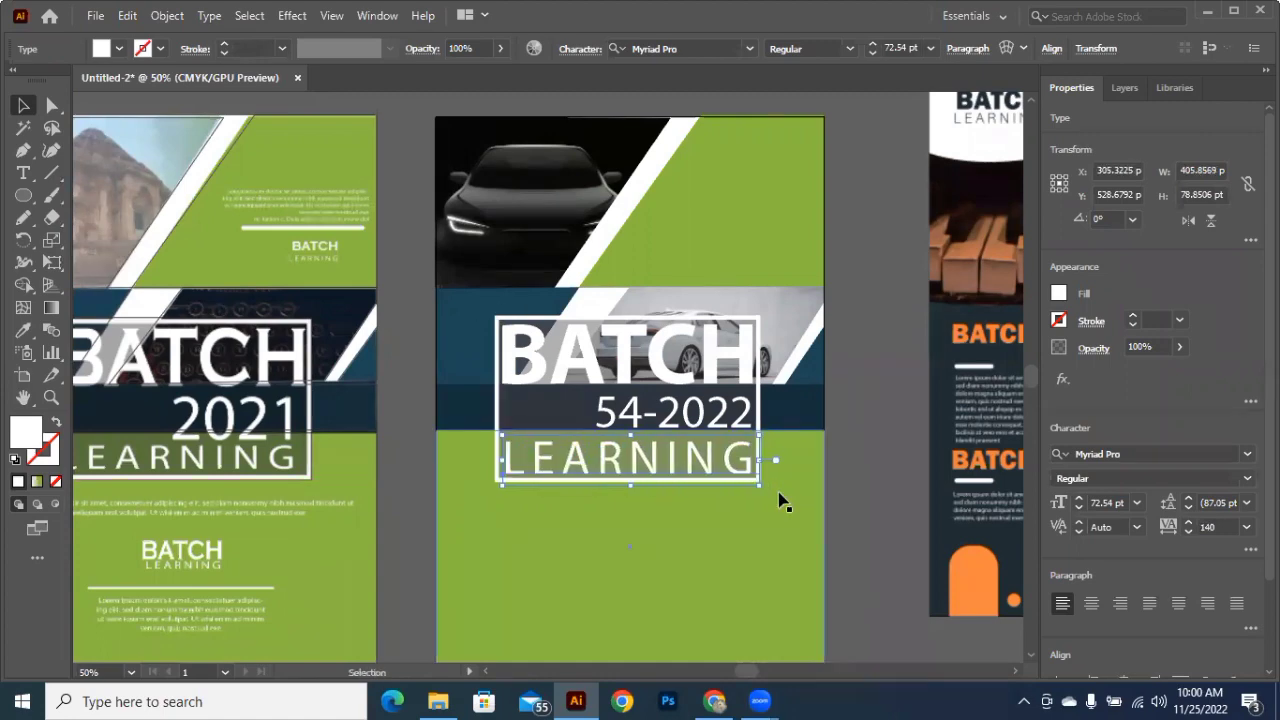
{"action": "left_click", "coordinate": [871, 498]}
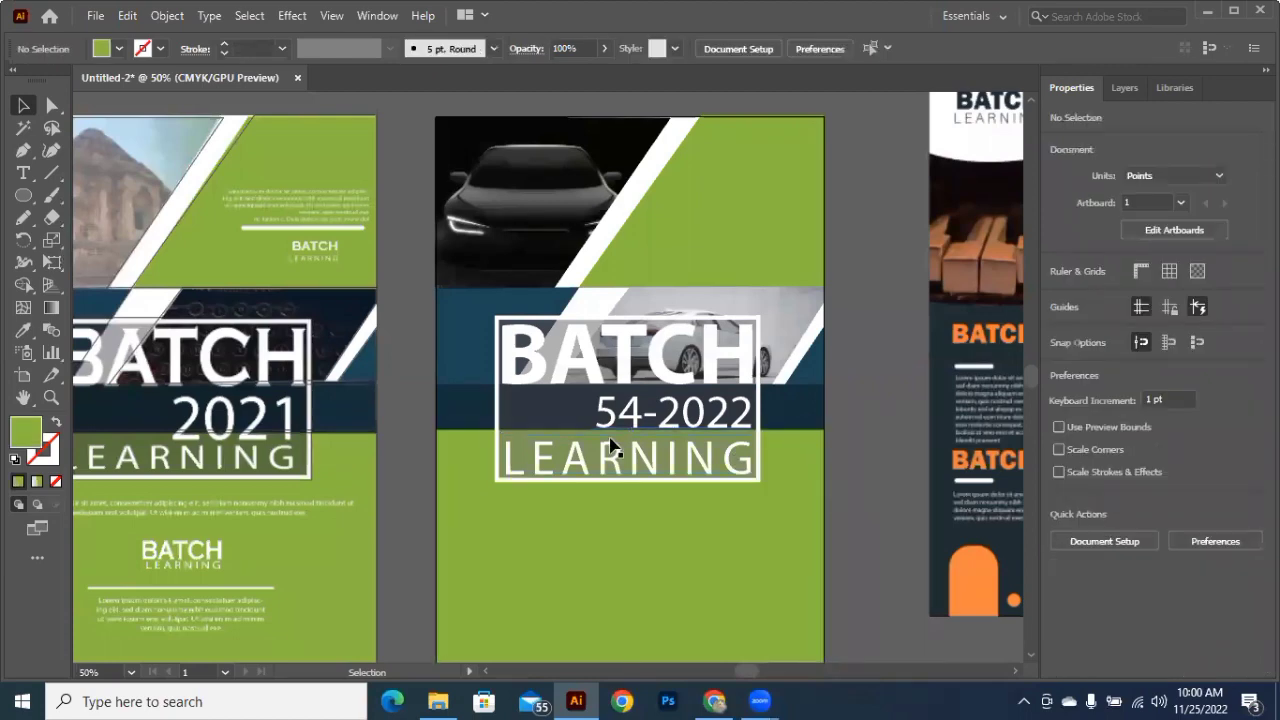
Step: Enlarge the 54-2022 text to about 97.5 pt to fill the space between BATCH and LEARNING, and deselect it
{"action": "left_click_drag", "start_coordinate": [591, 437], "coordinate": [551, 456]}
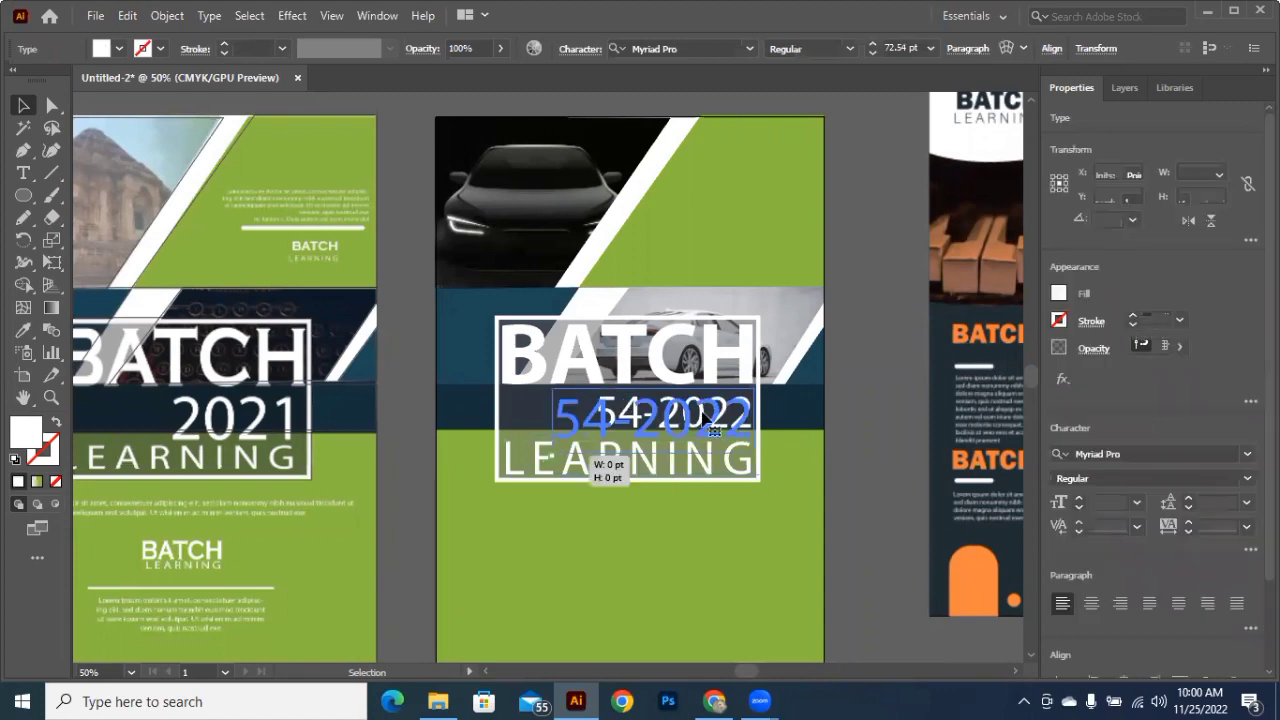
{"action": "left_click_drag", "start_coordinate": [705, 418], "coordinate": [708, 416]}
{"action": "left_click_drag", "start_coordinate": [558, 448], "coordinate": [515, 459]}
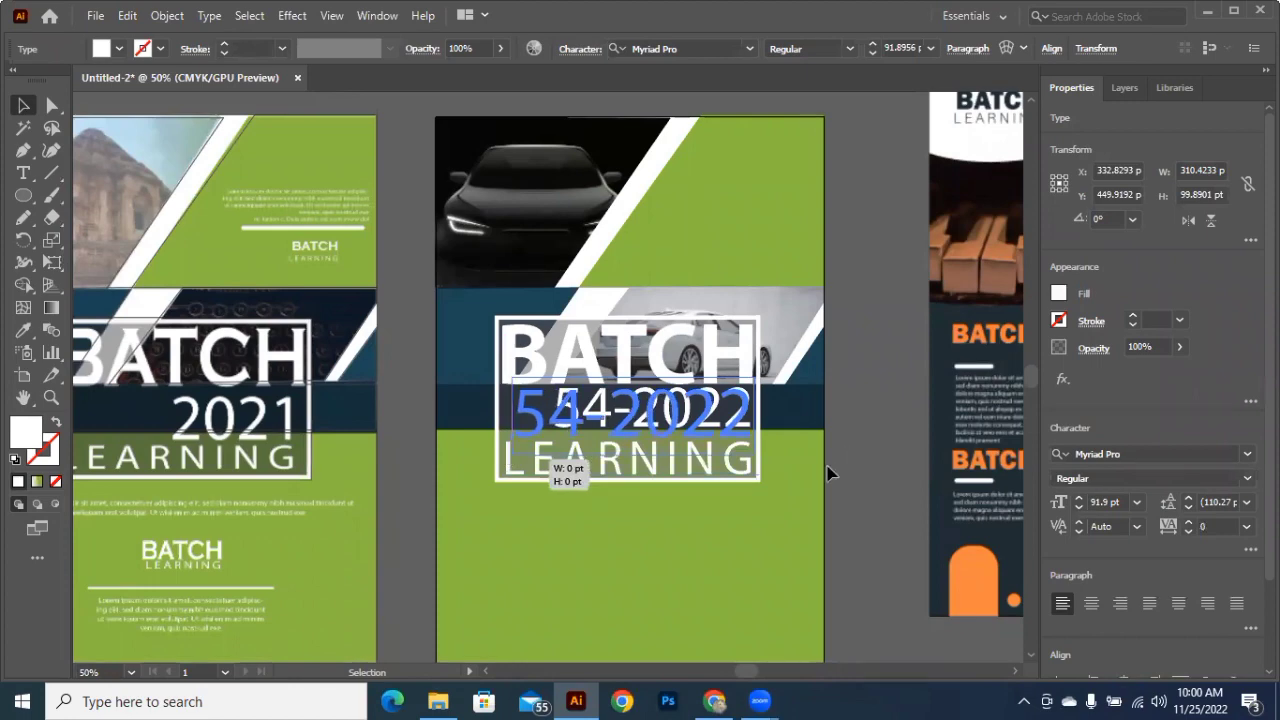
{"action": "left_click", "coordinate": [810, 485]}
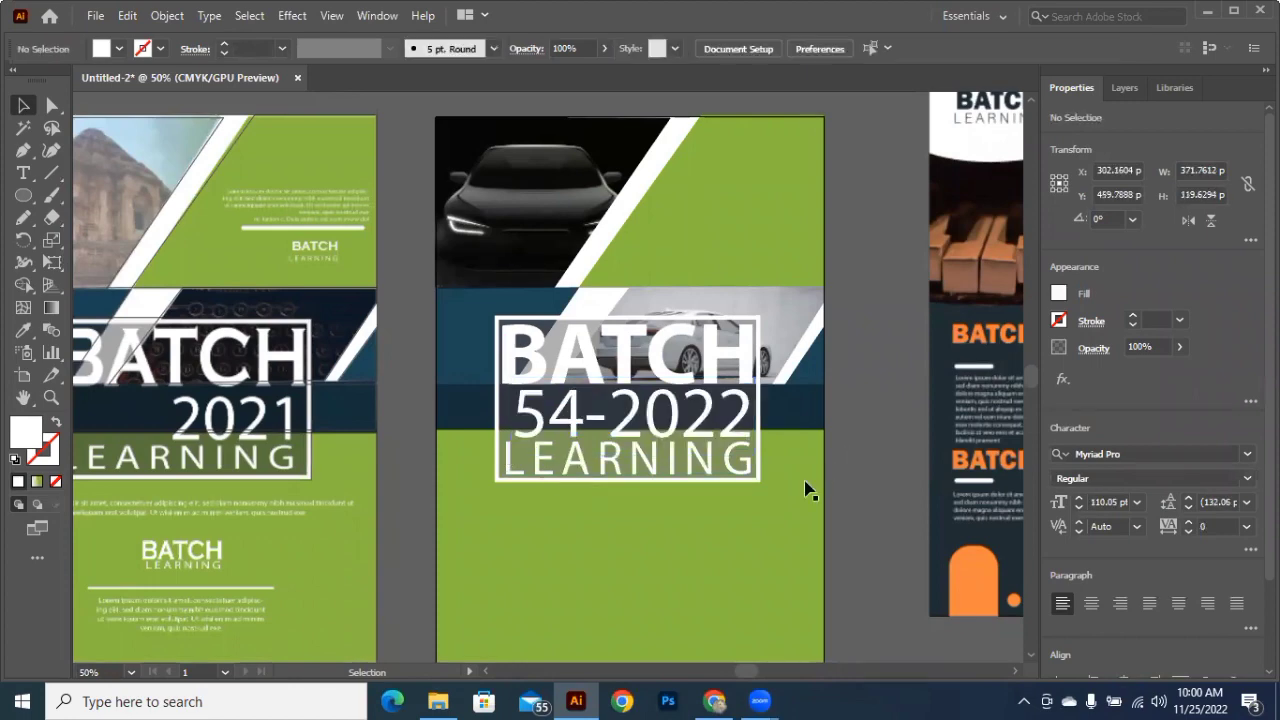
{"action": "left_click", "coordinate": [505, 446]}
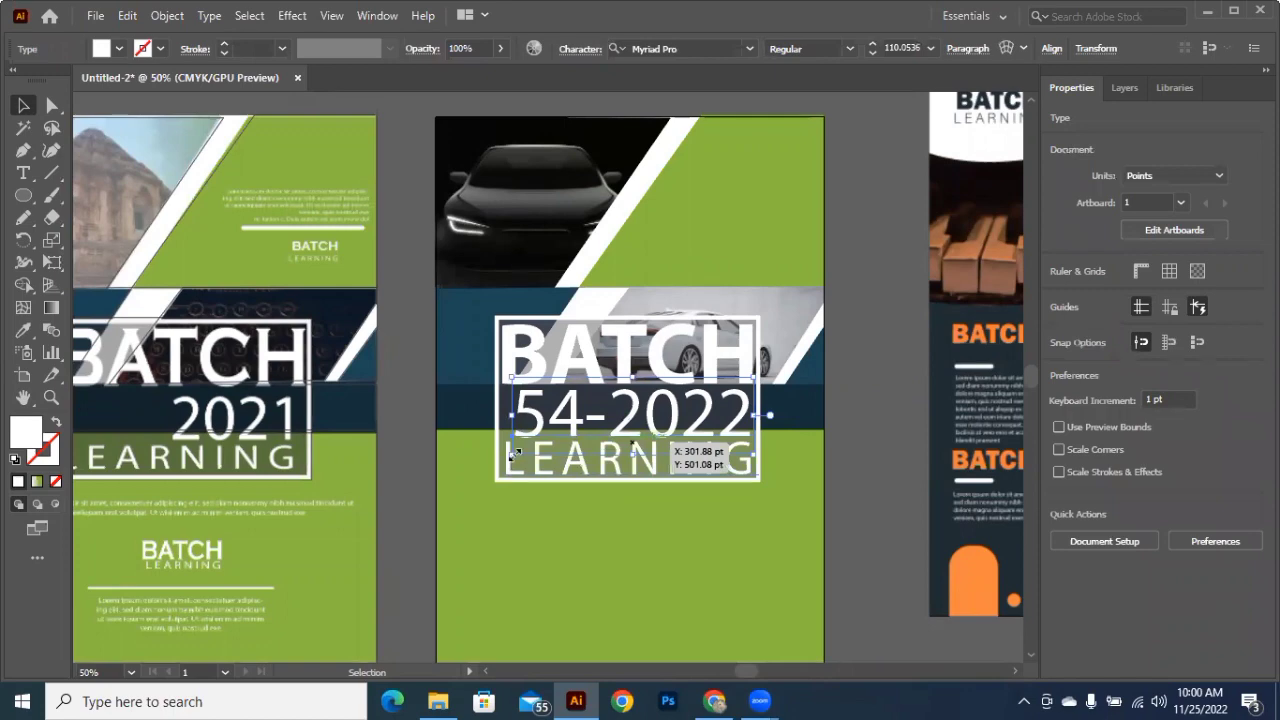
{"action": "left_click_drag", "start_coordinate": [514, 454], "coordinate": [541, 447]}
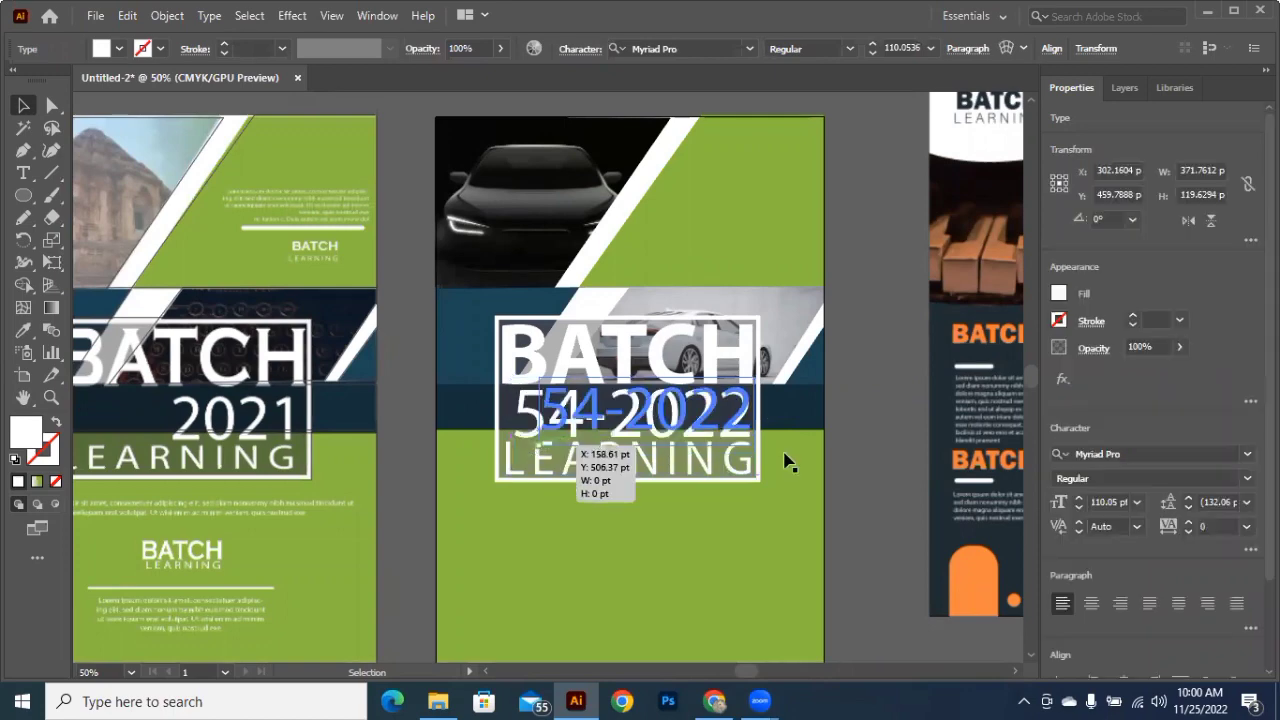
{"action": "left_click_drag", "start_coordinate": [862, 458], "coordinate": [837, 464]}
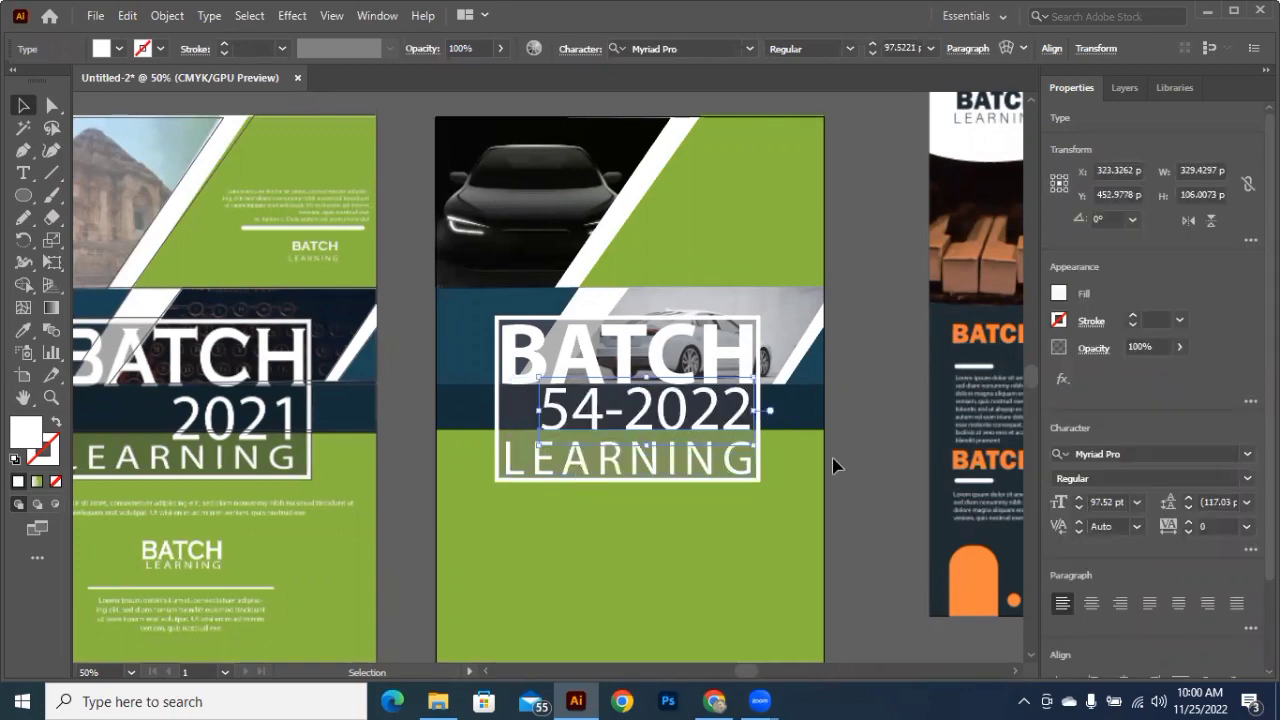
{"action": "left_click", "coordinate": [719, 444]}
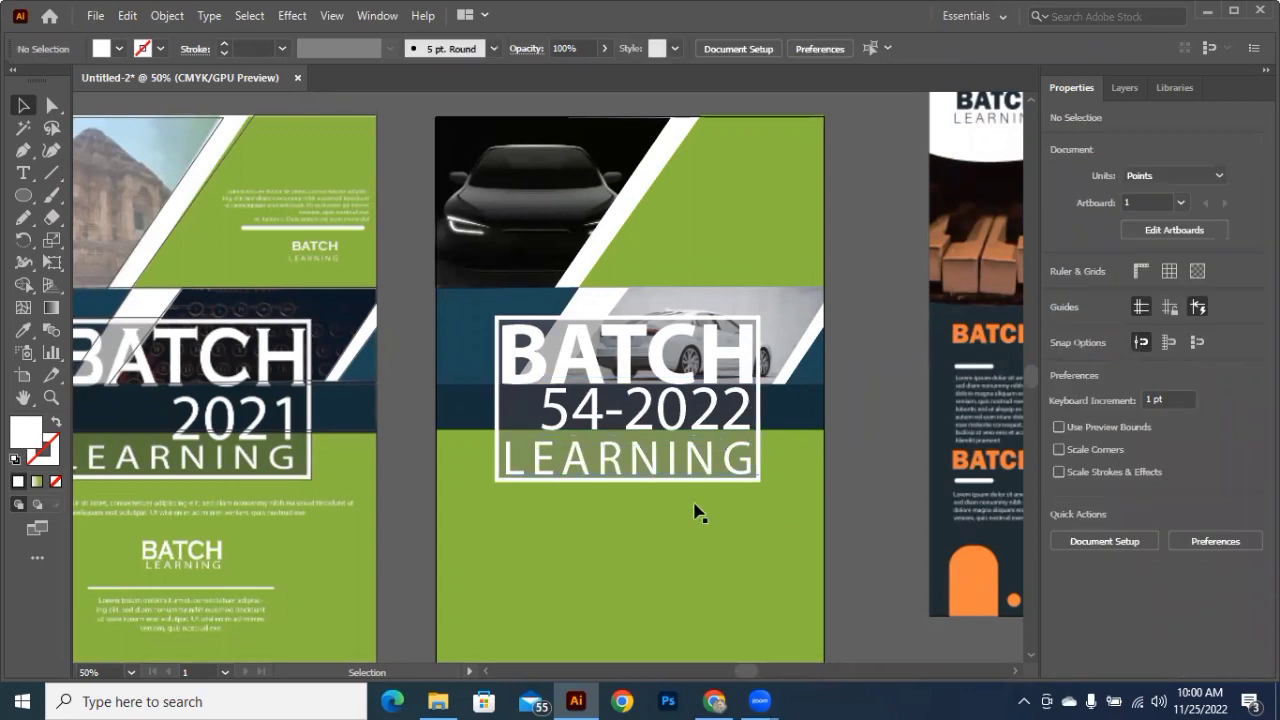
Step: Turn a copy of the 54-2022 text into a BATCH label of about 33 pt in the upper green area's lower-right corner
{"action": "scroll", "coordinate": [694, 514], "scroll_direction": "up", "scroll_amount": 3}
{"action": "left_click_drag", "start_coordinate": [688, 512], "coordinate": [706, 218]}
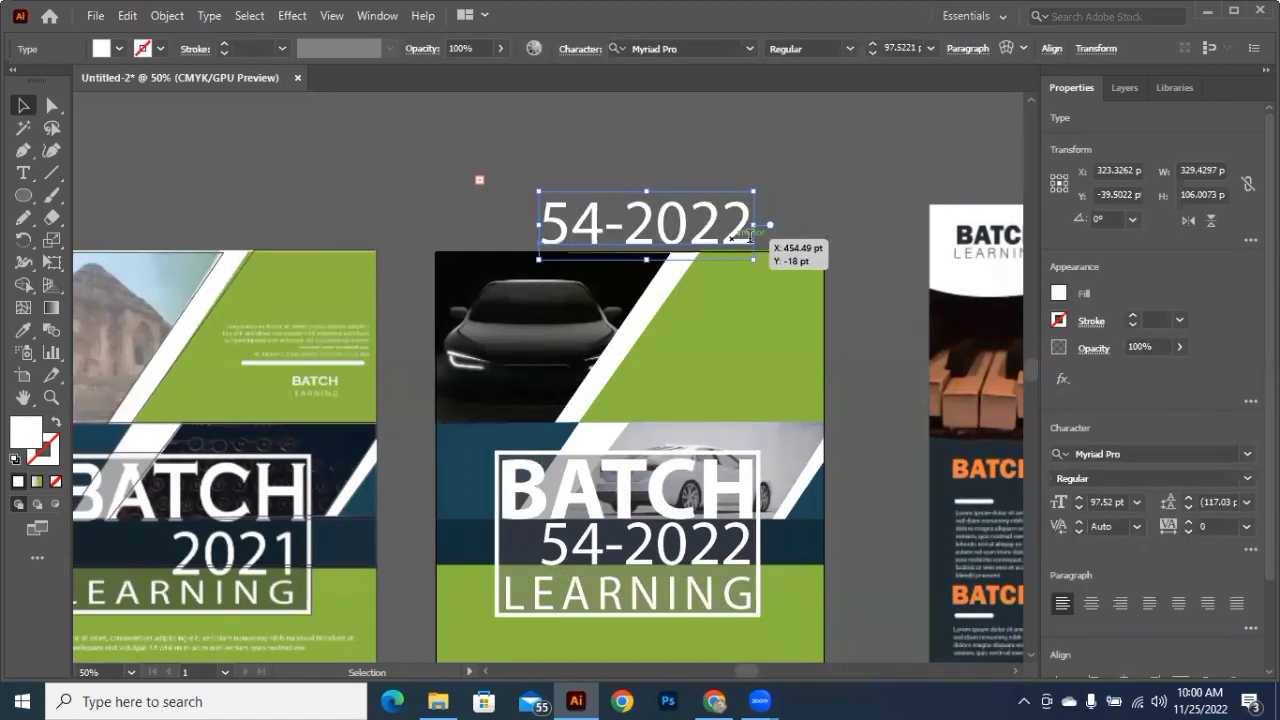
{"action": "double_click", "coordinate": [539, 243]}
{"action": "type", "text": "BAT"}
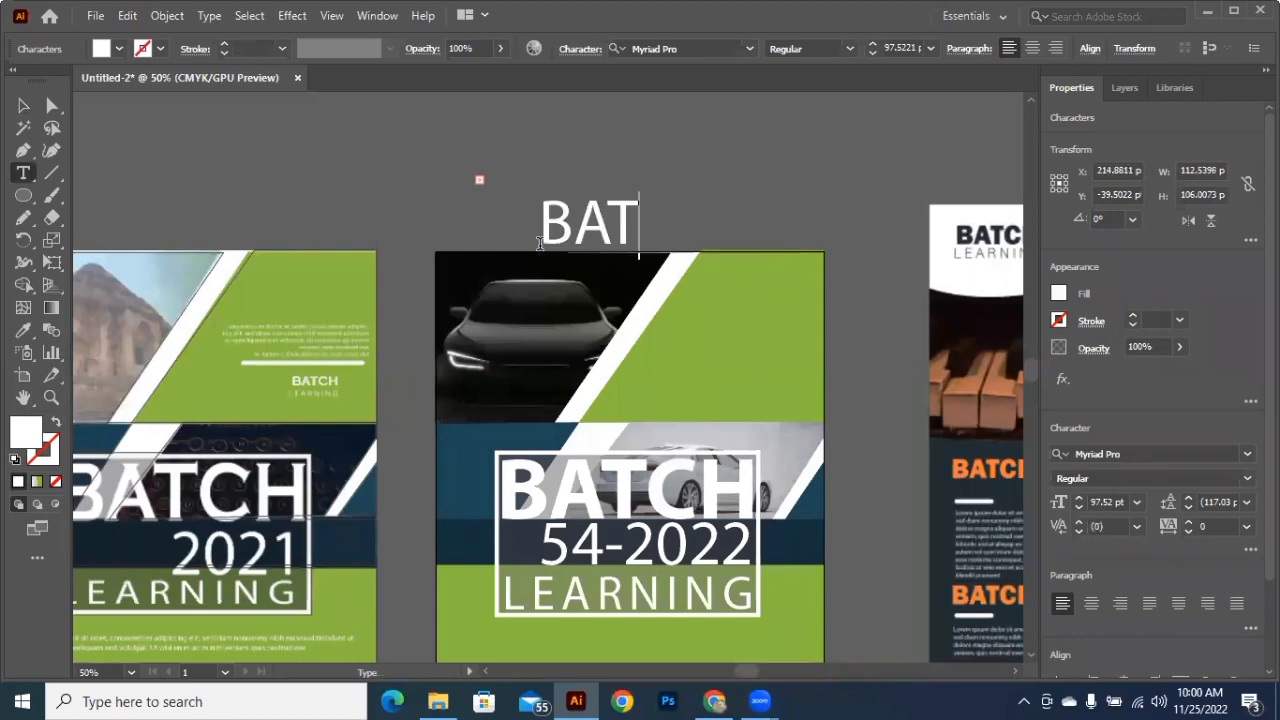
{"action": "type", "text": "CH"}
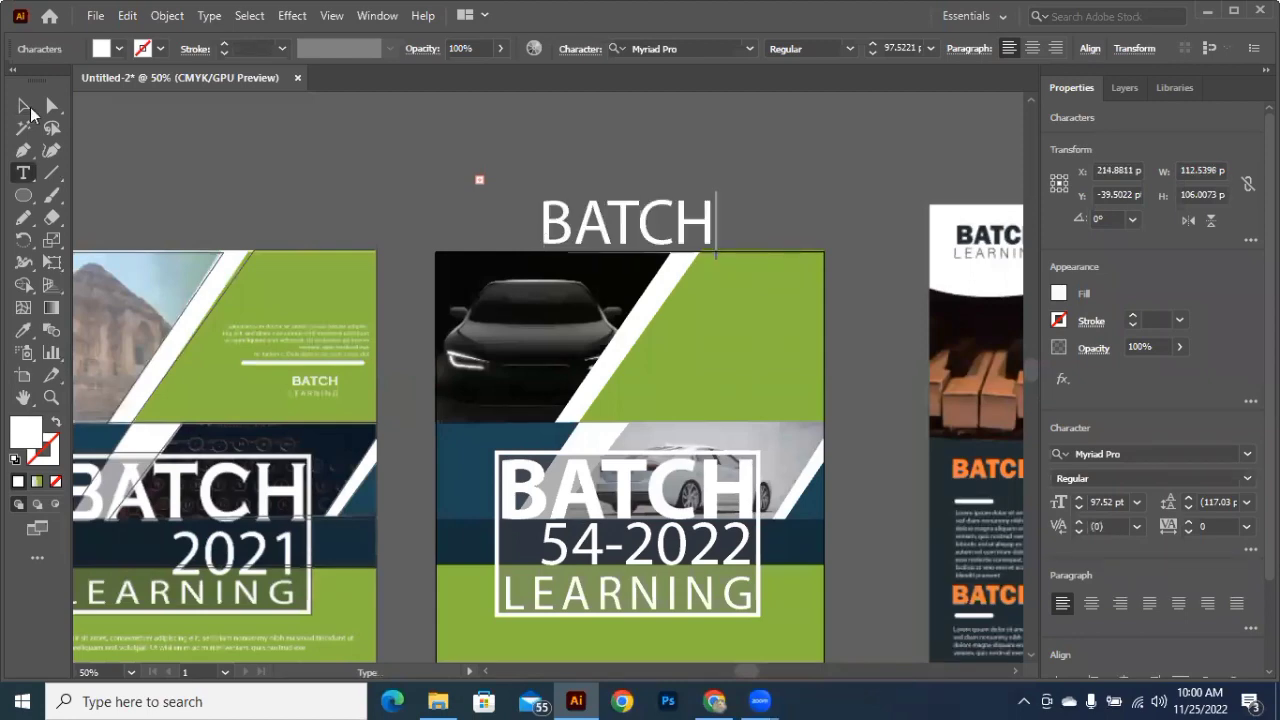
{"action": "key", "text": "Escape"}
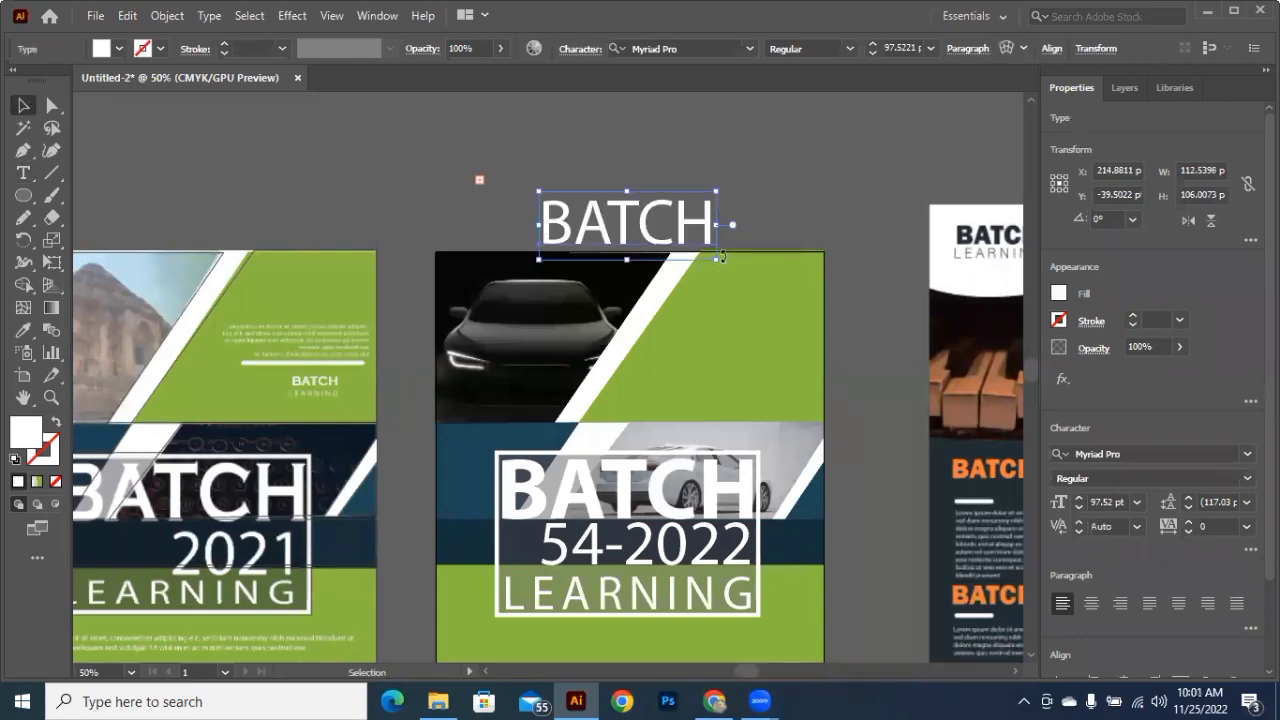
{"action": "left_click_drag", "start_coordinate": [722, 257], "coordinate": [790, 391]}
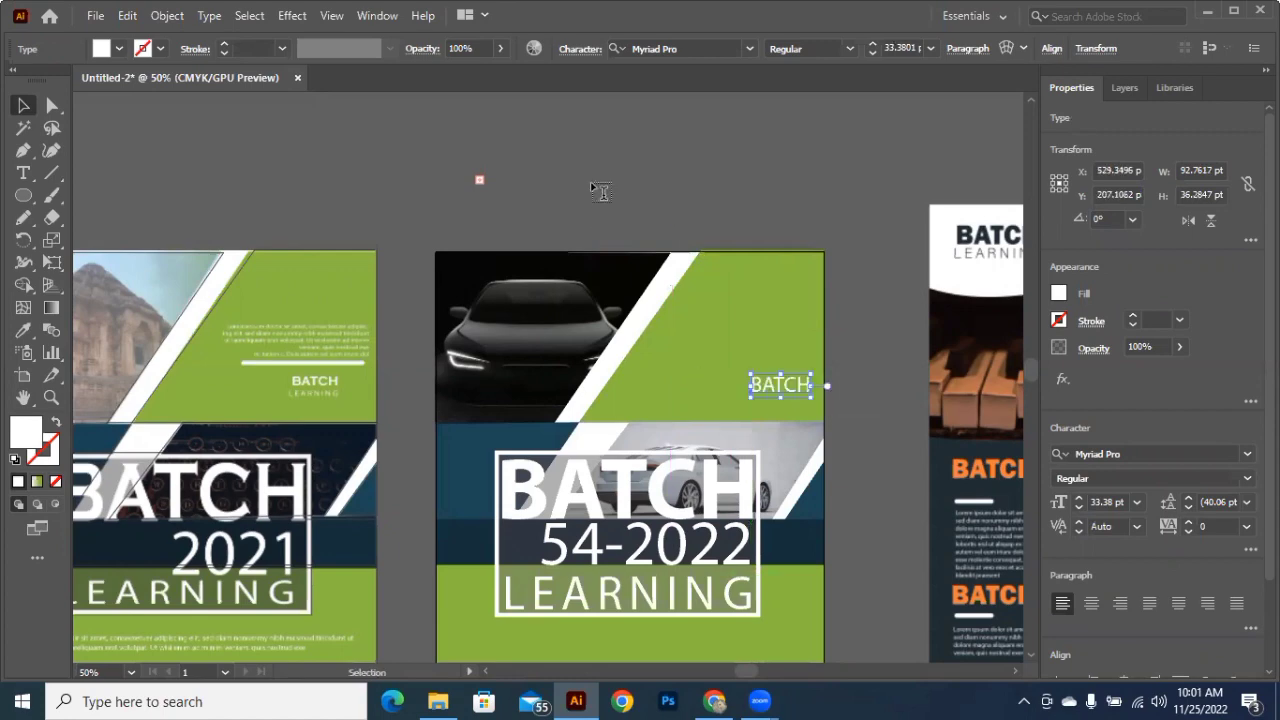
Step: Draw a text frame about 287 by 137 pt above the flyer, set its type size to 12 pt, and clear it away
{"action": "key", "text": "t"}
{"action": "left_click_drag", "start_coordinate": [502, 134], "coordinate": [686, 225]}
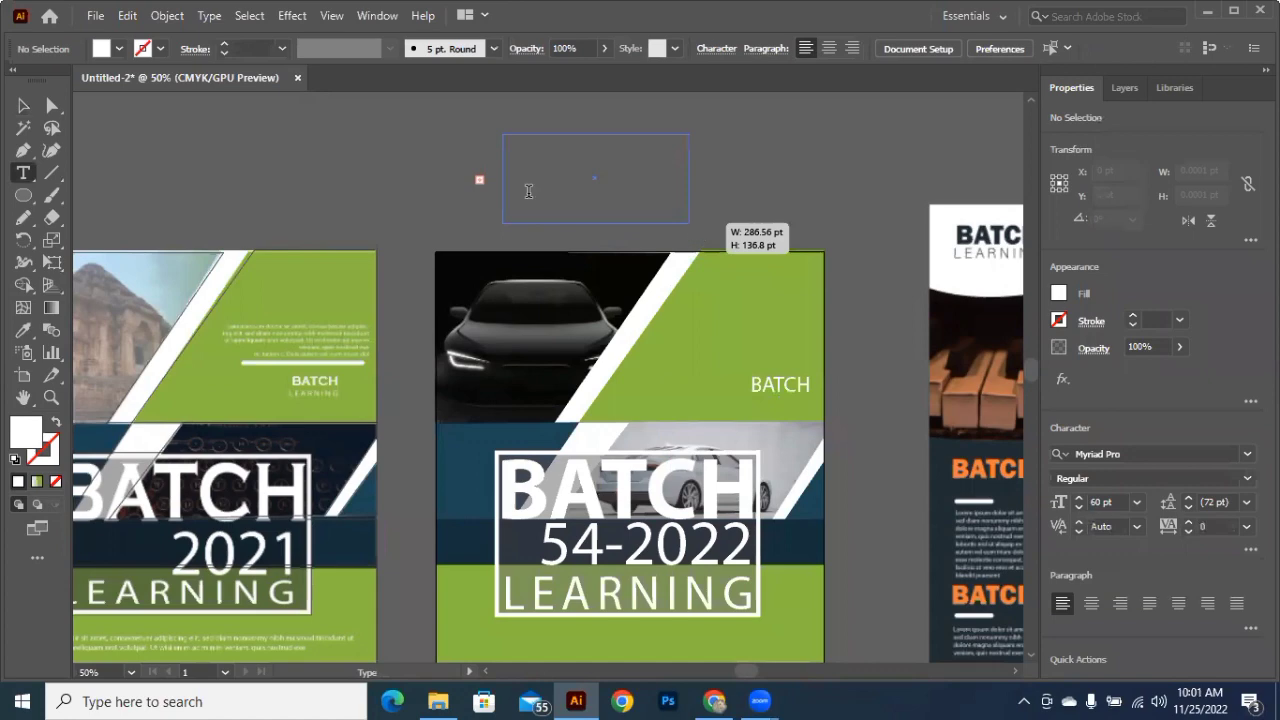
{"action": "left_click", "coordinate": [1138, 503]}
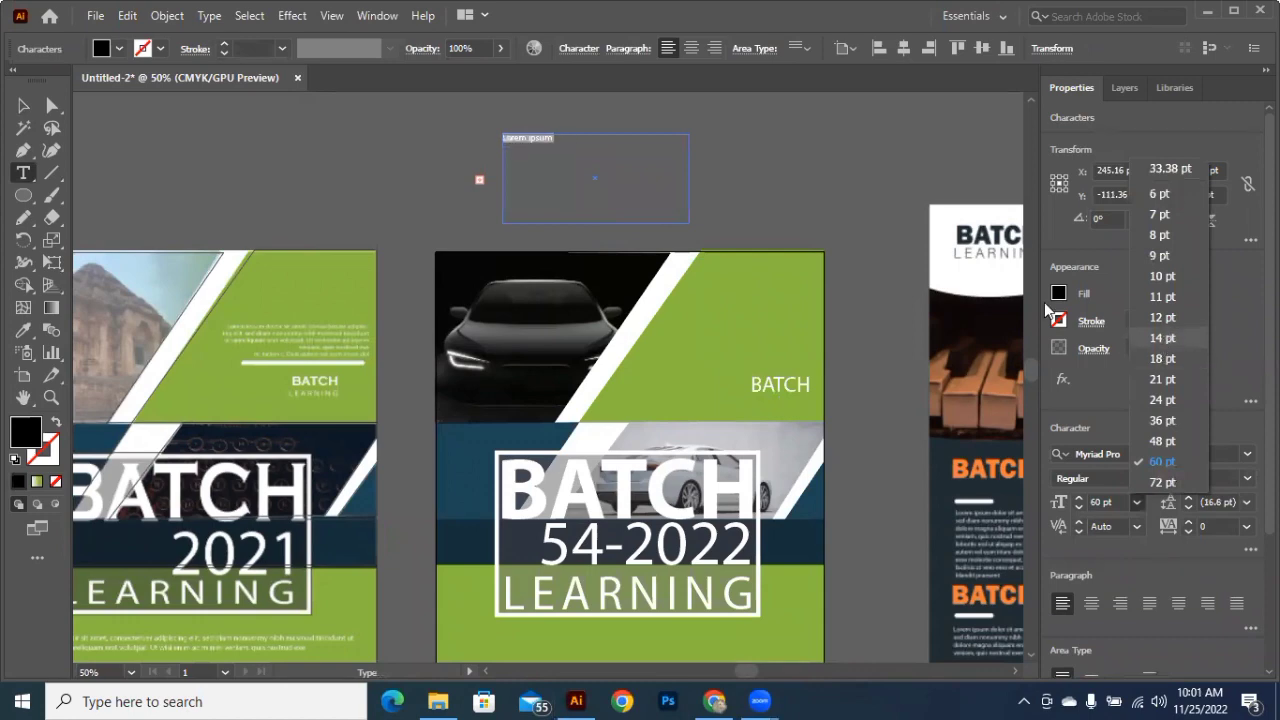
{"action": "left_click", "coordinate": [561, 142]}
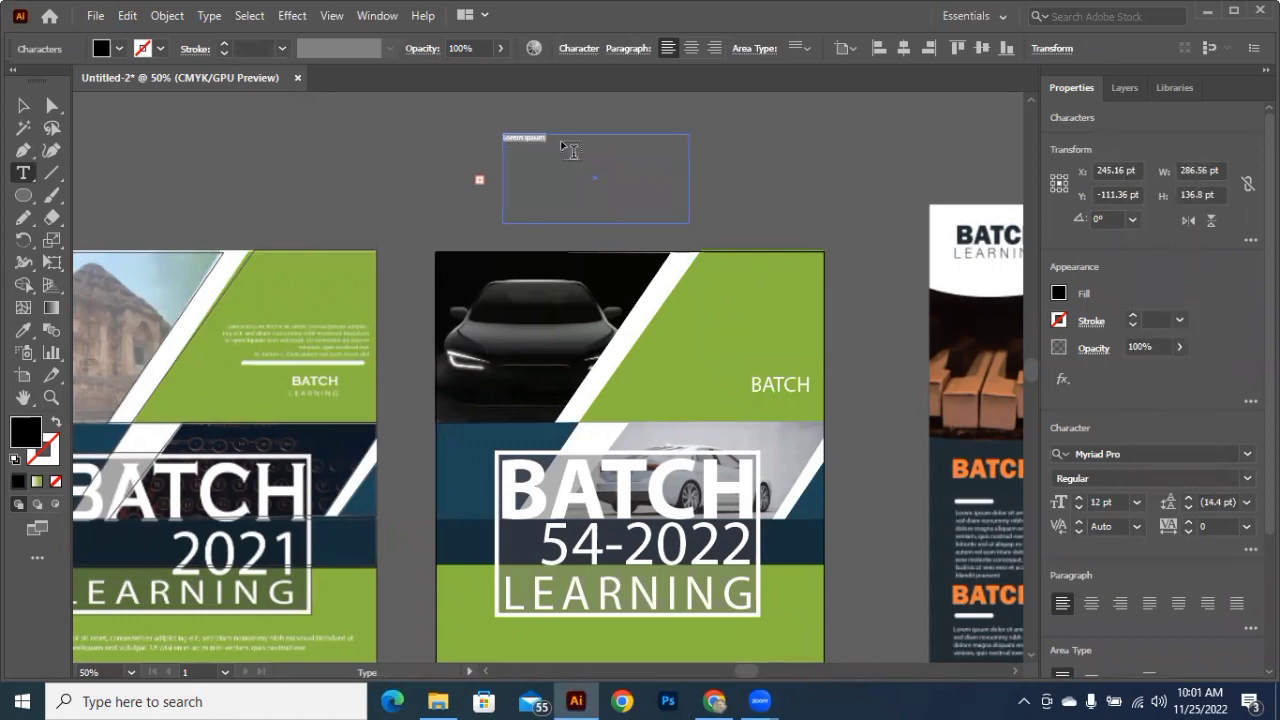
{"action": "key", "text": "Escape"}
{"action": "left_click", "coordinate": [597, 222]}
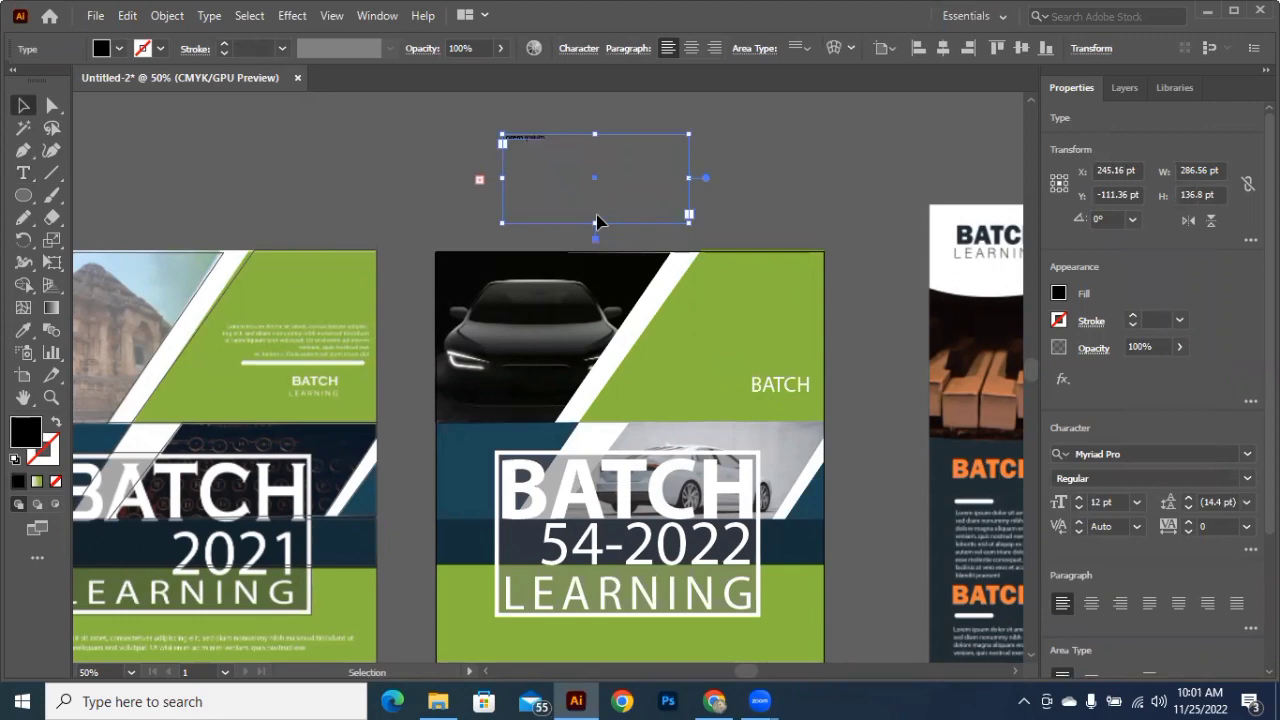
{"action": "left_click", "coordinate": [660, 280]}
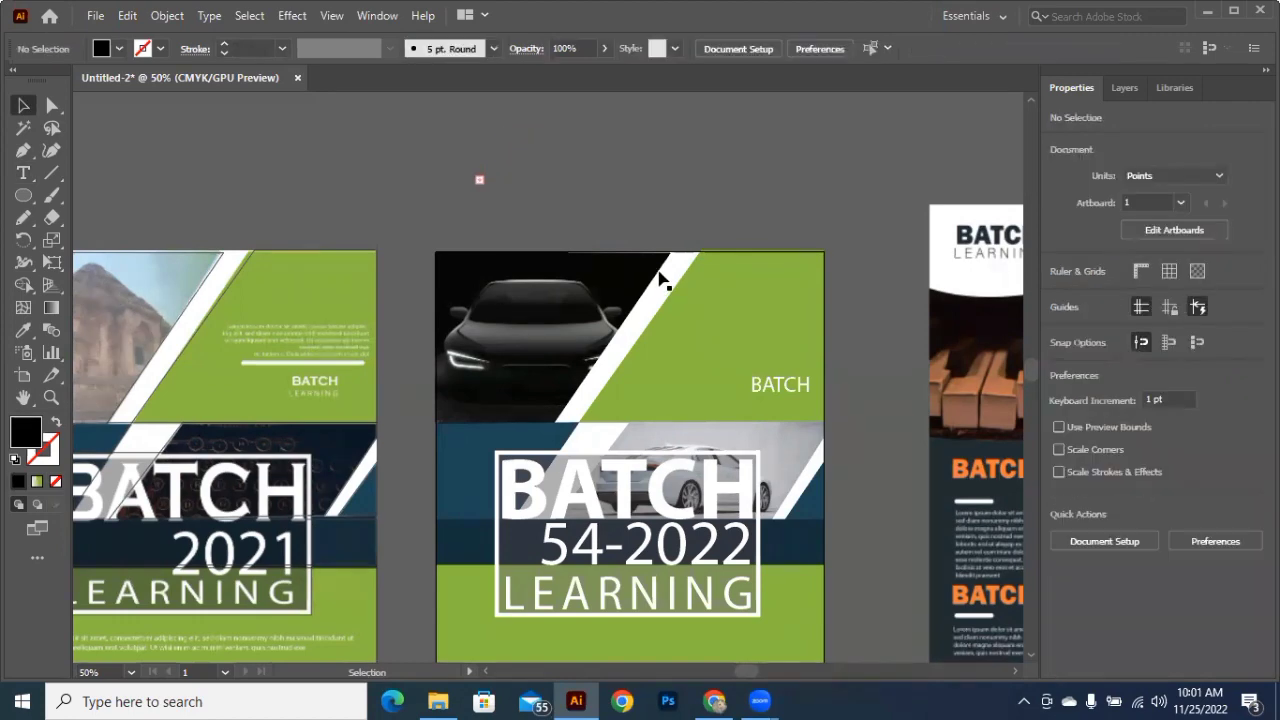
Step: Draw a right-aligned placeholder paragraph about 206 by 108 pt above the BATCH label in the upper green area
{"action": "key", "text": "t"}
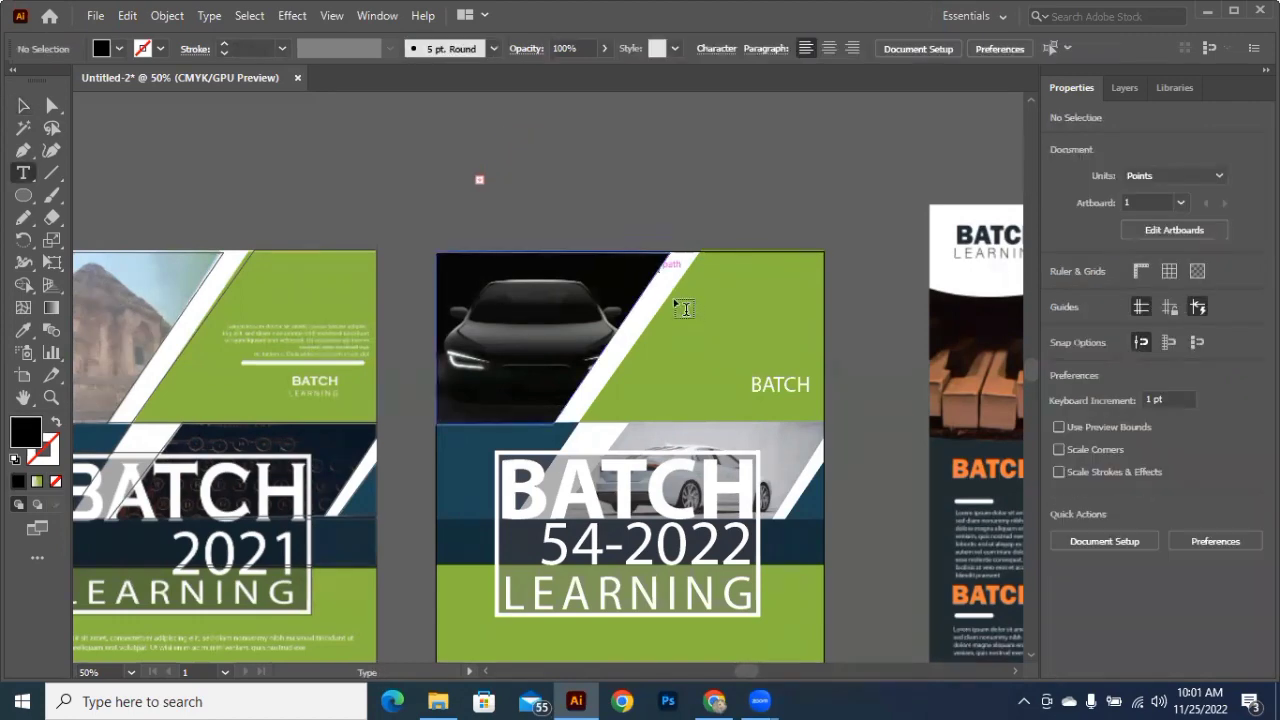
{"action": "left_click", "coordinate": [700, 336]}
{"action": "left_click_drag", "start_coordinate": [741, 342], "coordinate": [810, 370]}
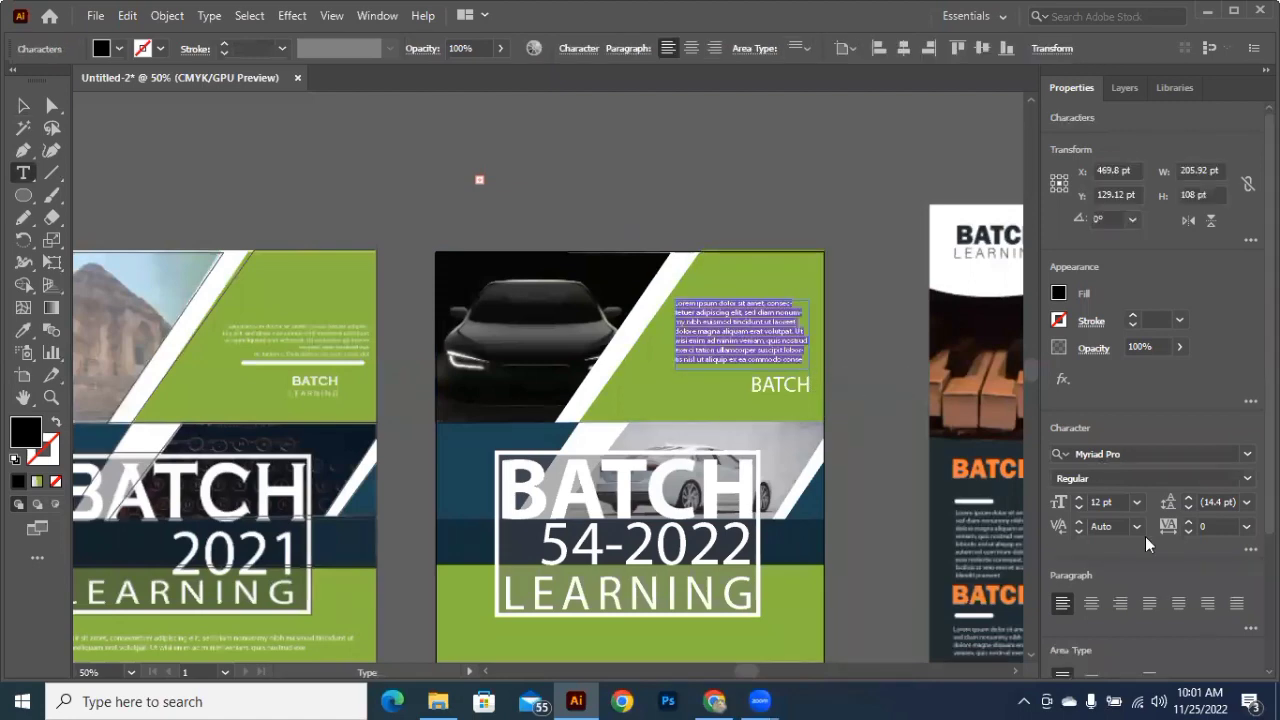
{"action": "left_click", "coordinate": [1120, 603]}
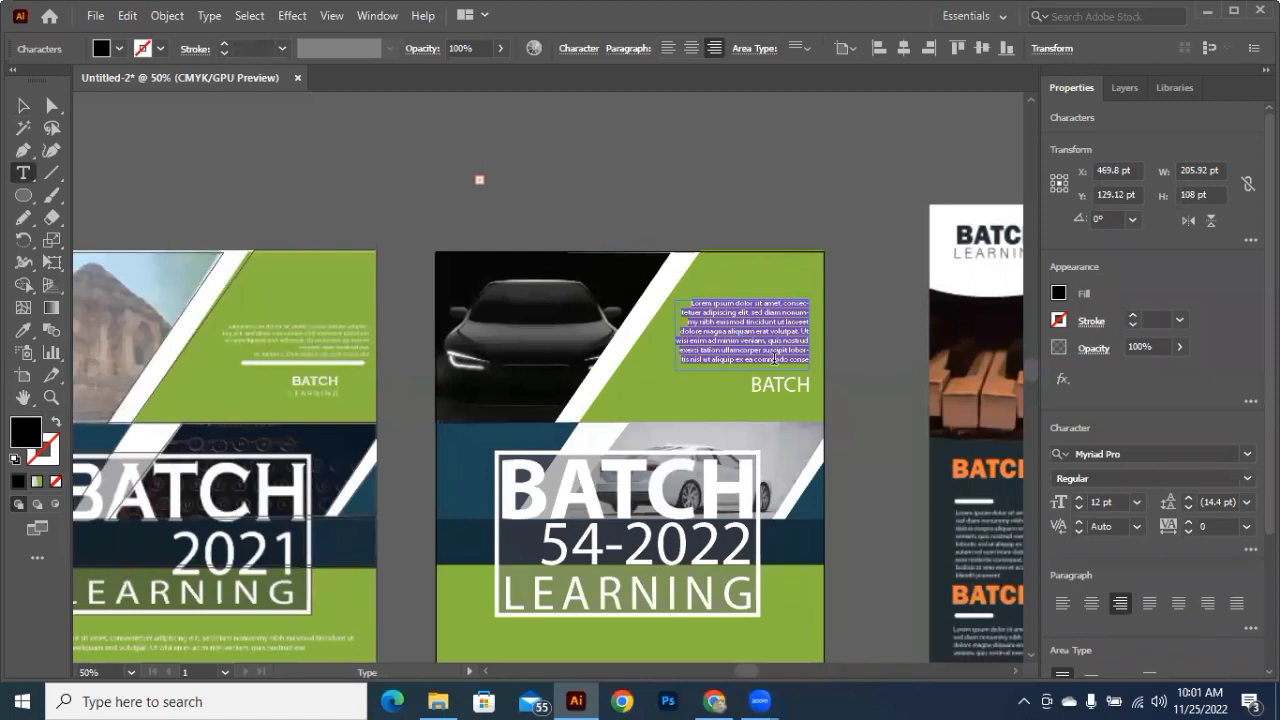
Step: Insert line breaks after "ullamcorper" to push the remaining text out of the frame, and widen the frame leftward to about 230 pt
{"action": "left_click", "coordinate": [762, 349]}
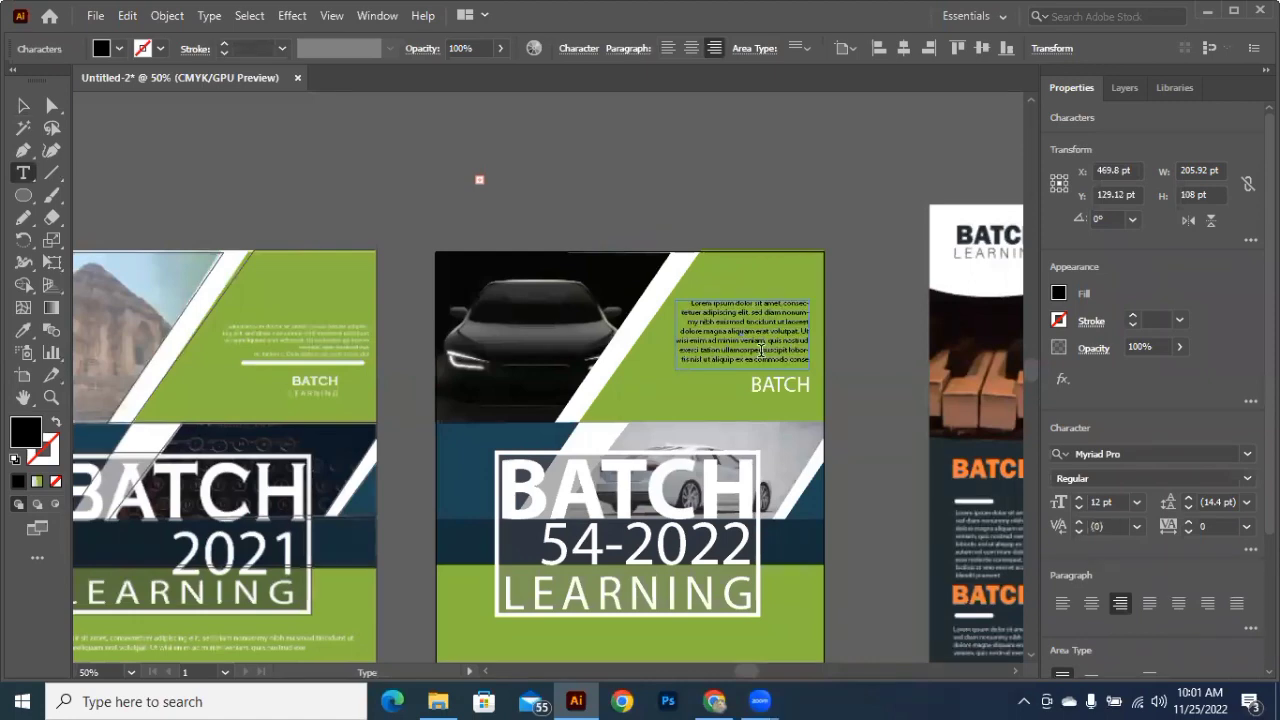
{"action": "key", "text": "Return"}
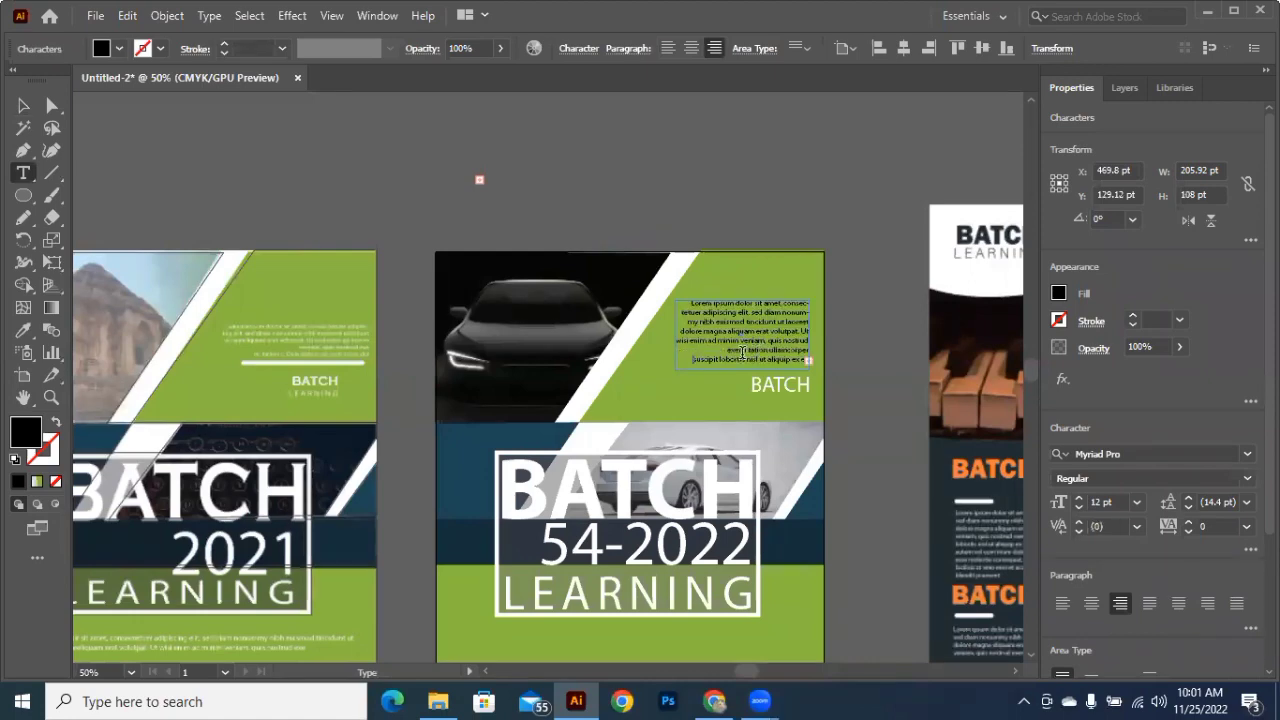
{"action": "key", "text": "Escape"}
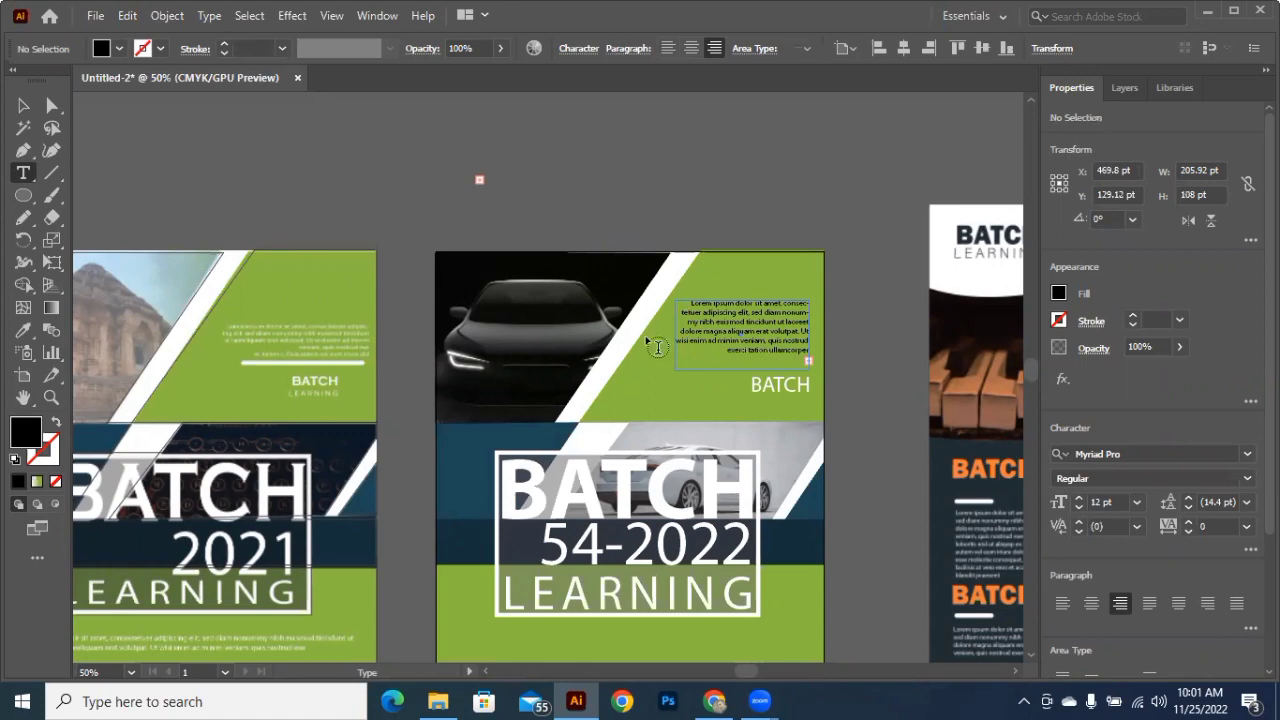
{"action": "key", "text": "v"}
{"action": "left_click", "coordinate": [698, 352]}
{"action": "left_click_drag", "start_coordinate": [675, 336], "coordinate": [661, 341]}
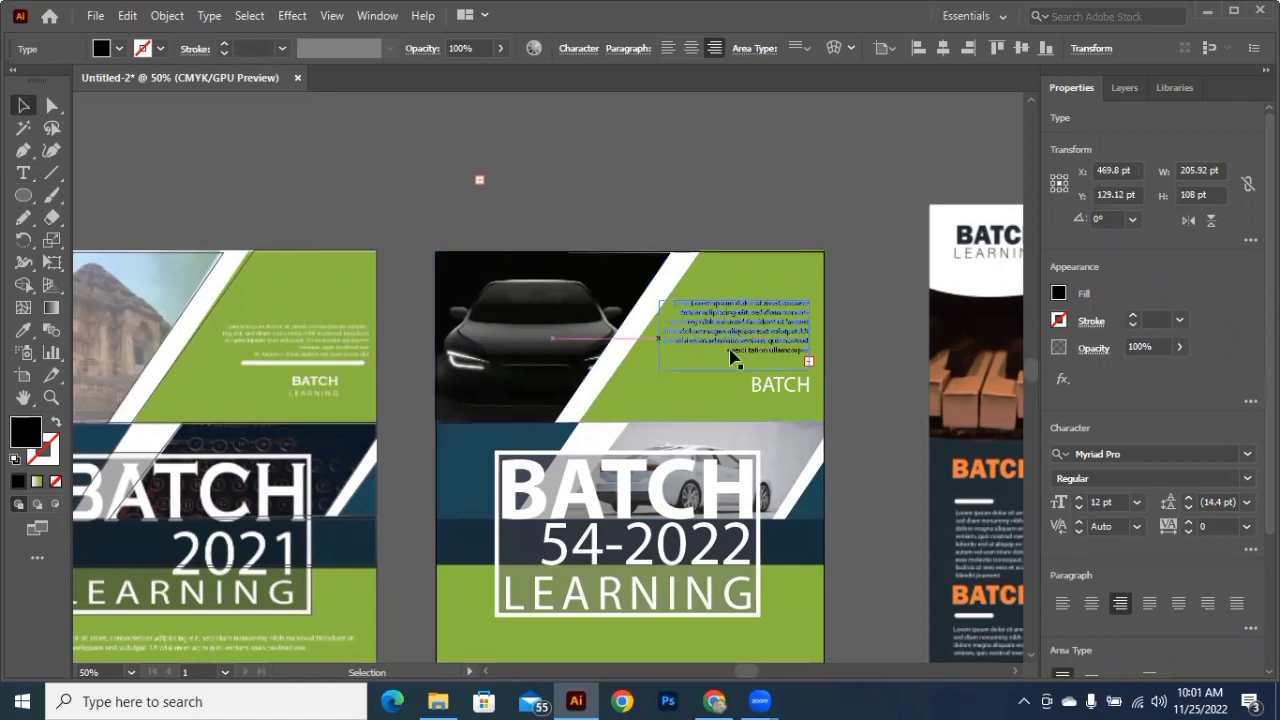
Step: Shorten the visible paragraph by inserting line breaks after "quis nostrud" so the remaining text overflows, and reselect the frame
{"action": "key", "text": "t"}
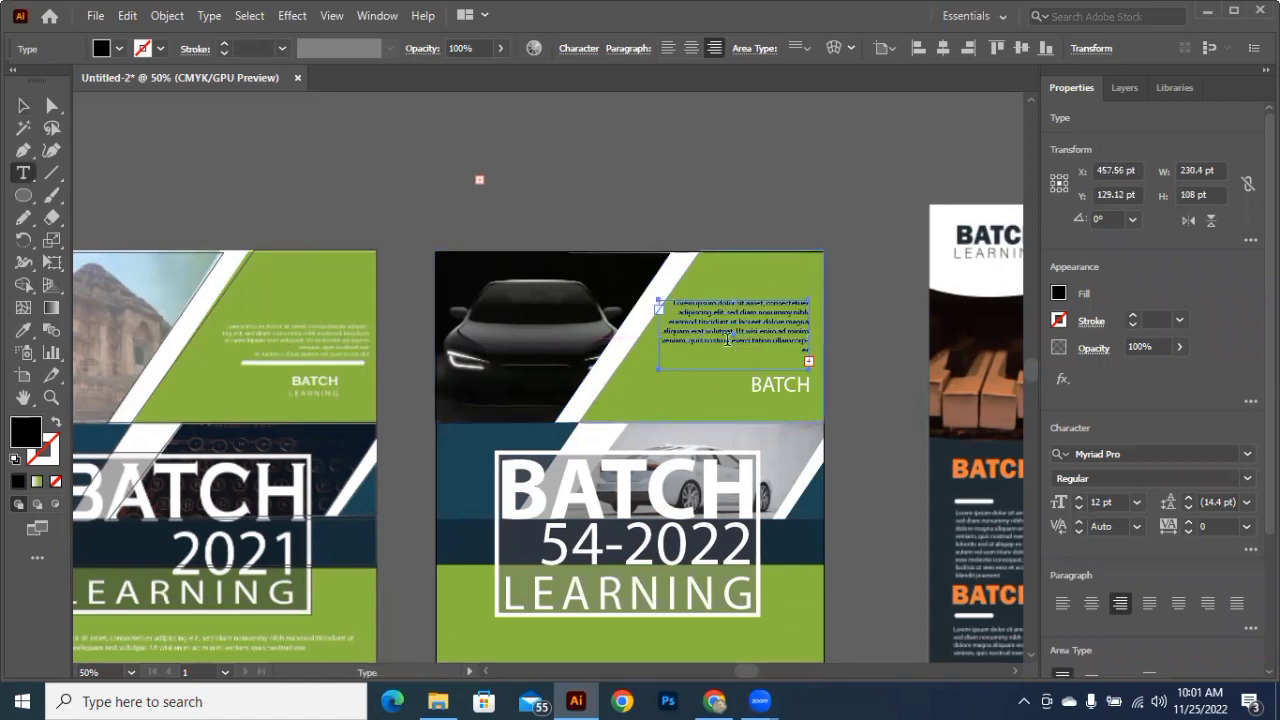
{"action": "left_click", "coordinate": [732, 342]}
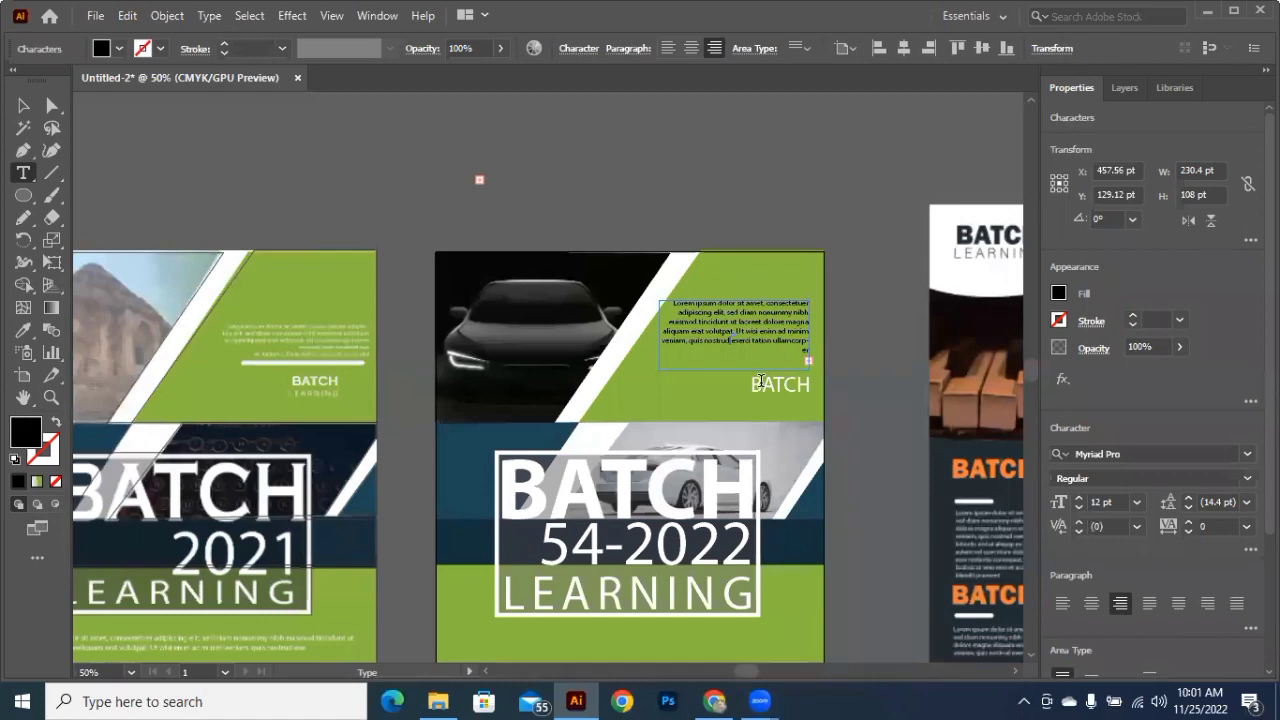
{"action": "key", "text": "Return"}
{"action": "key", "text": "BackSpace"}
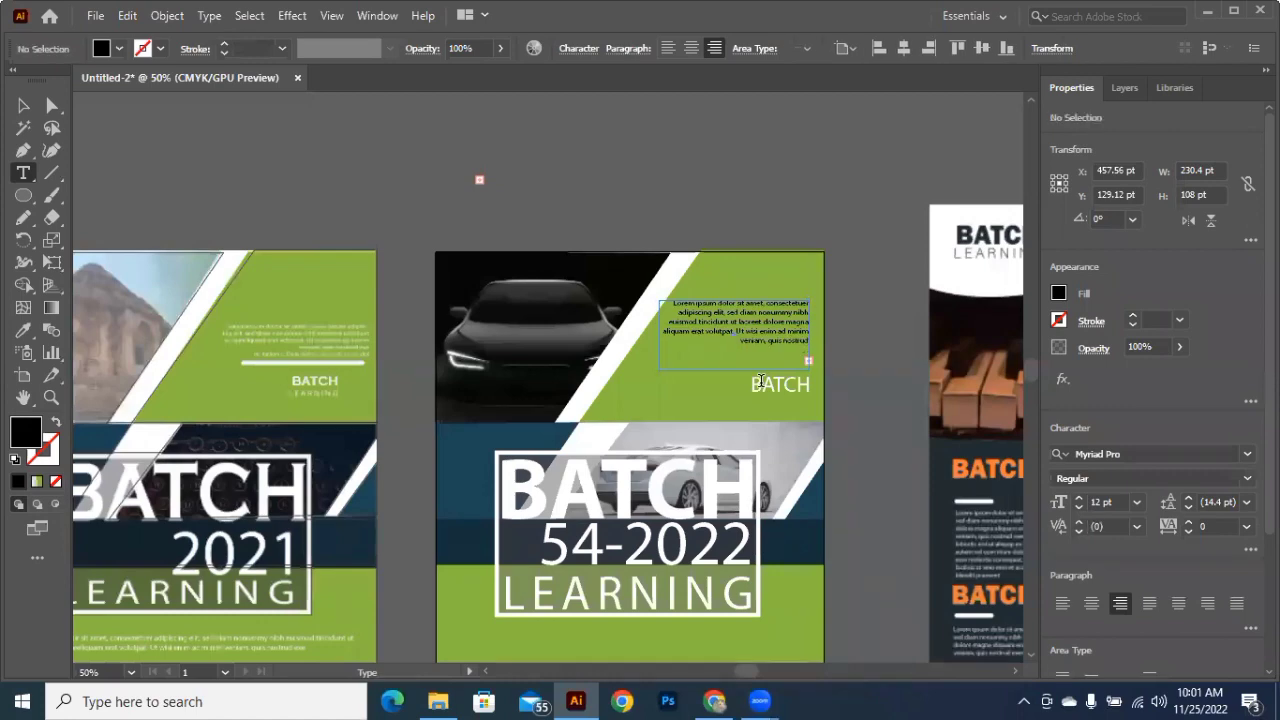
{"action": "left_click", "coordinate": [23, 105]}
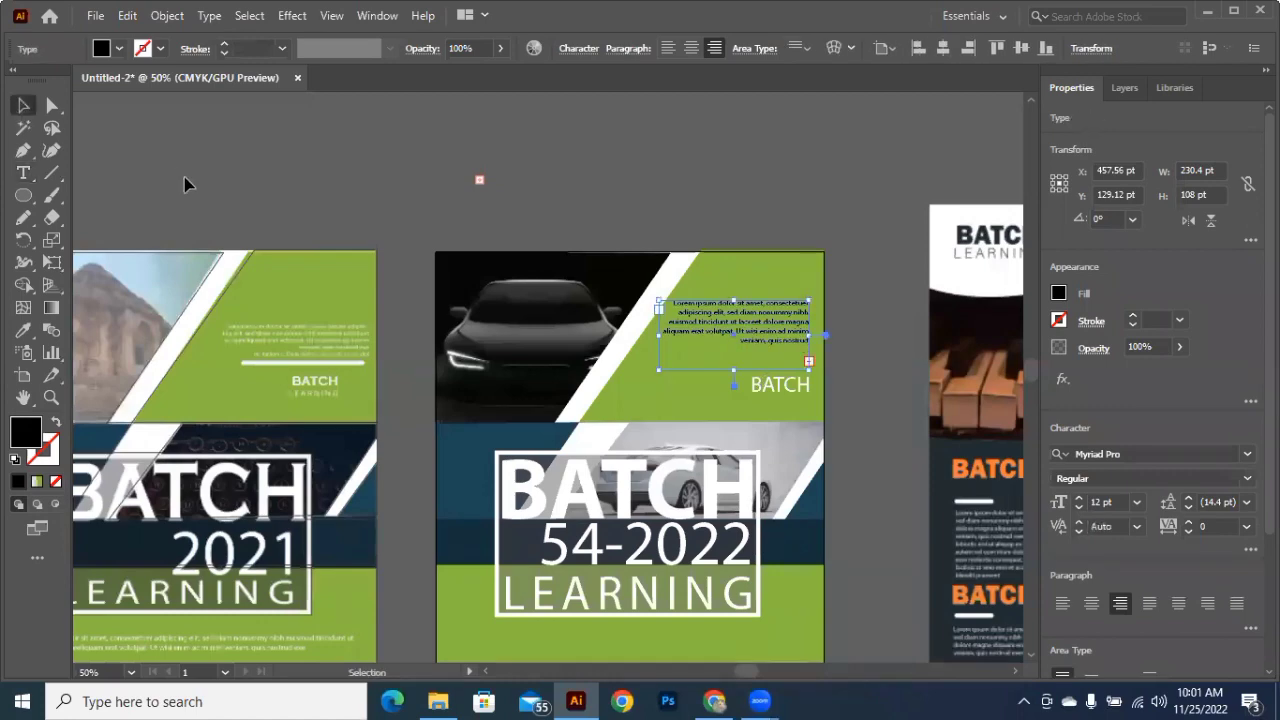
Step: Colour the paragraph white, sampled from the example flyer's diagonal stripe, move it down to just above BATCH, and deselect it
{"action": "key", "text": "i"}
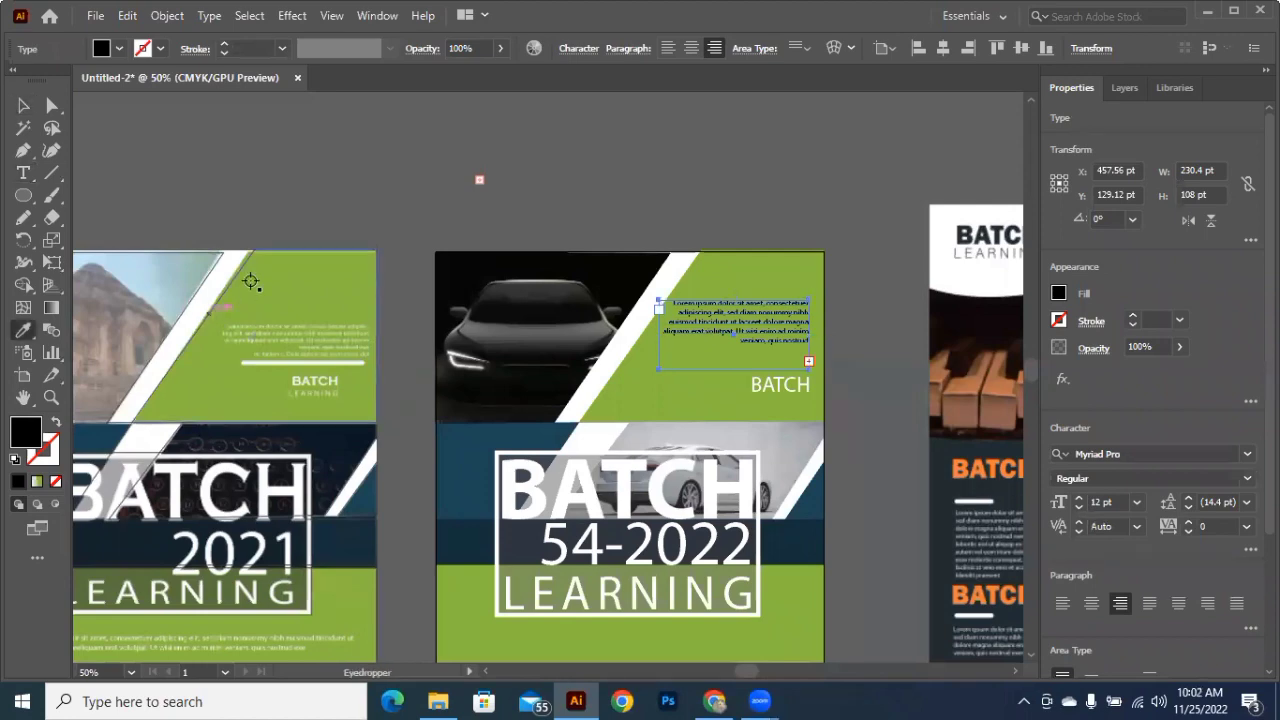
{"action": "left_click", "coordinate": [231, 270]}
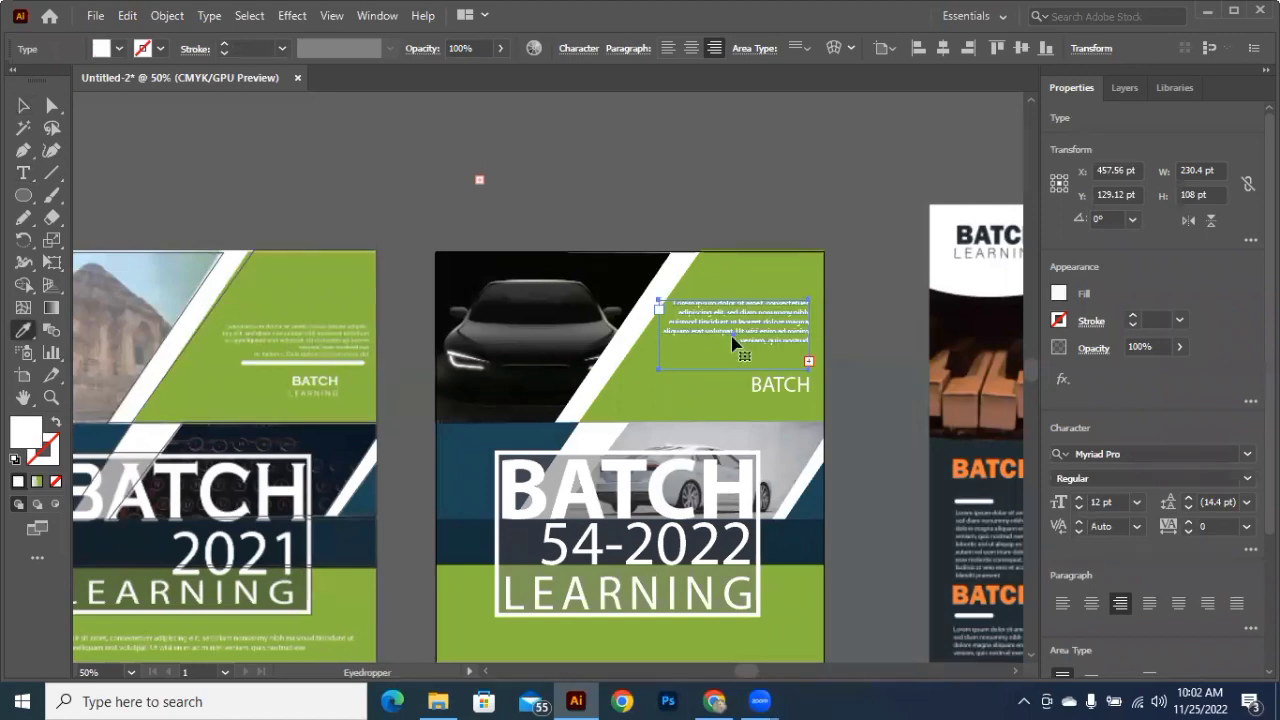
{"action": "key", "text": "v"}
{"action": "left_click_drag", "start_coordinate": [733, 344], "coordinate": [738, 366]}
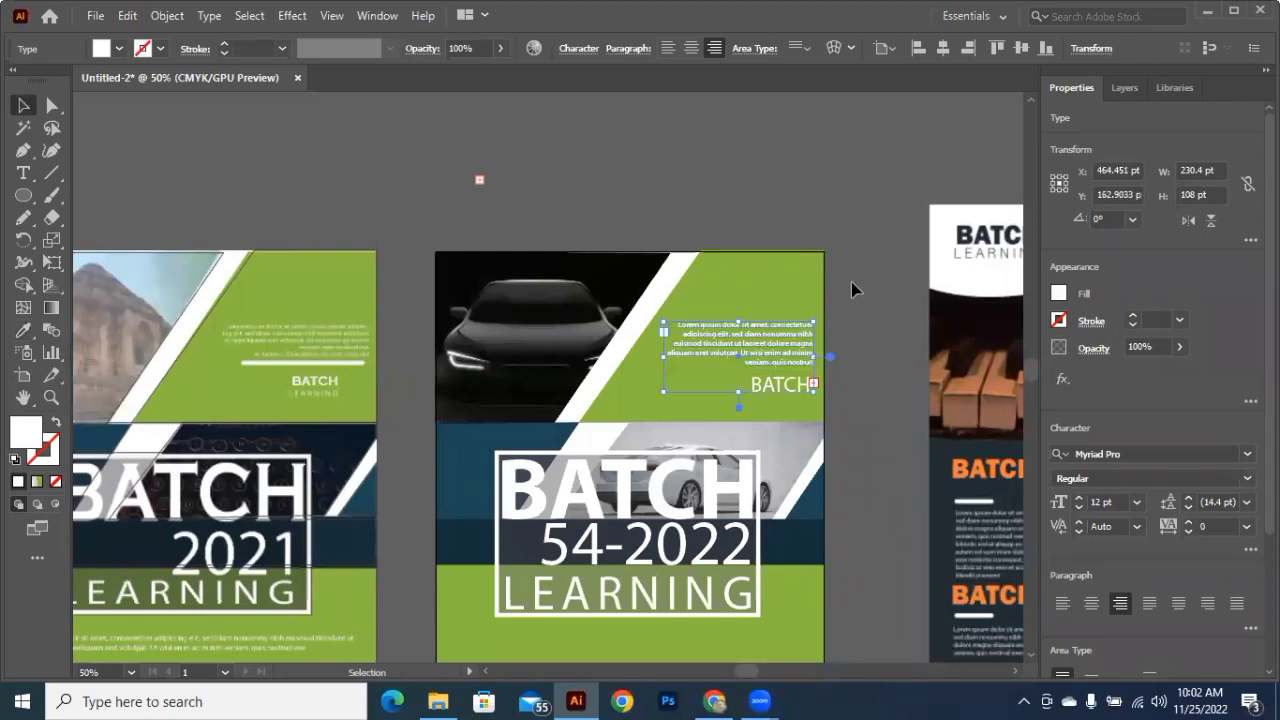
{"action": "left_click", "coordinate": [855, 285]}
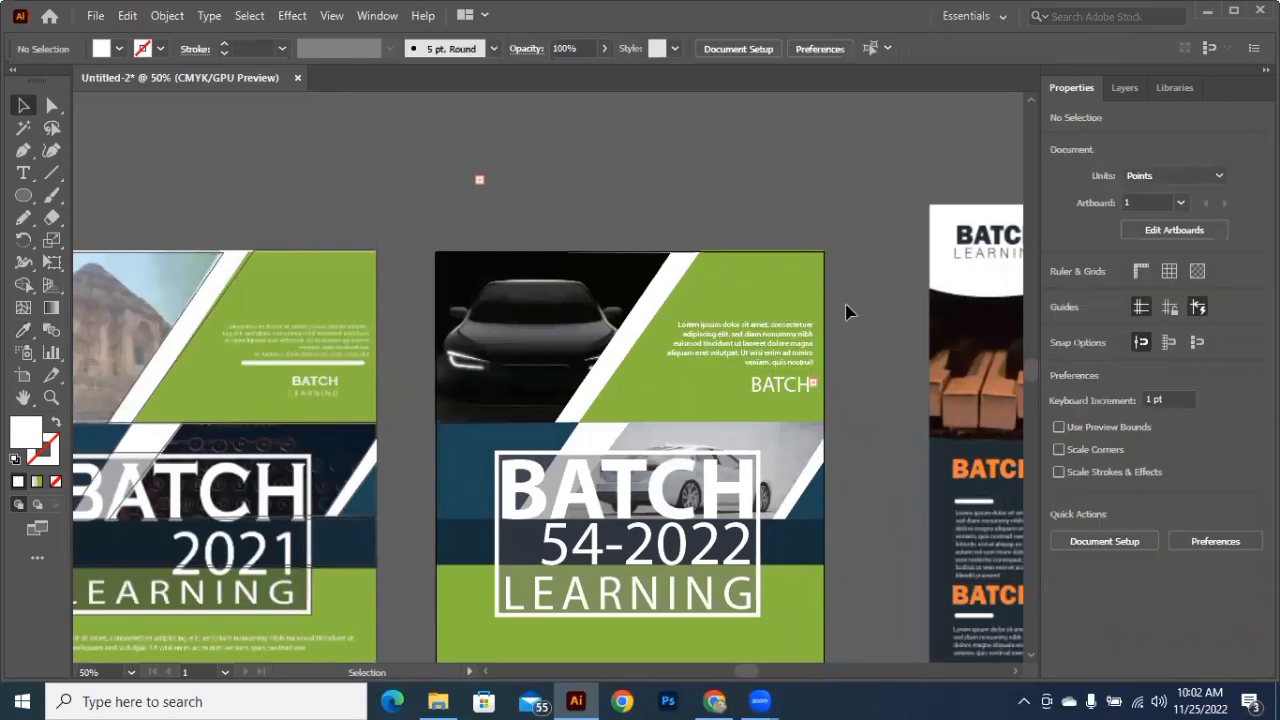
Step: Draw a placeholder text frame about 490 by 58 pt below the title box and break its text after "minim veniam," to leave two lines
{"action": "scroll", "coordinate": [778, 388], "scroll_direction": "down", "scroll_amount": 2}
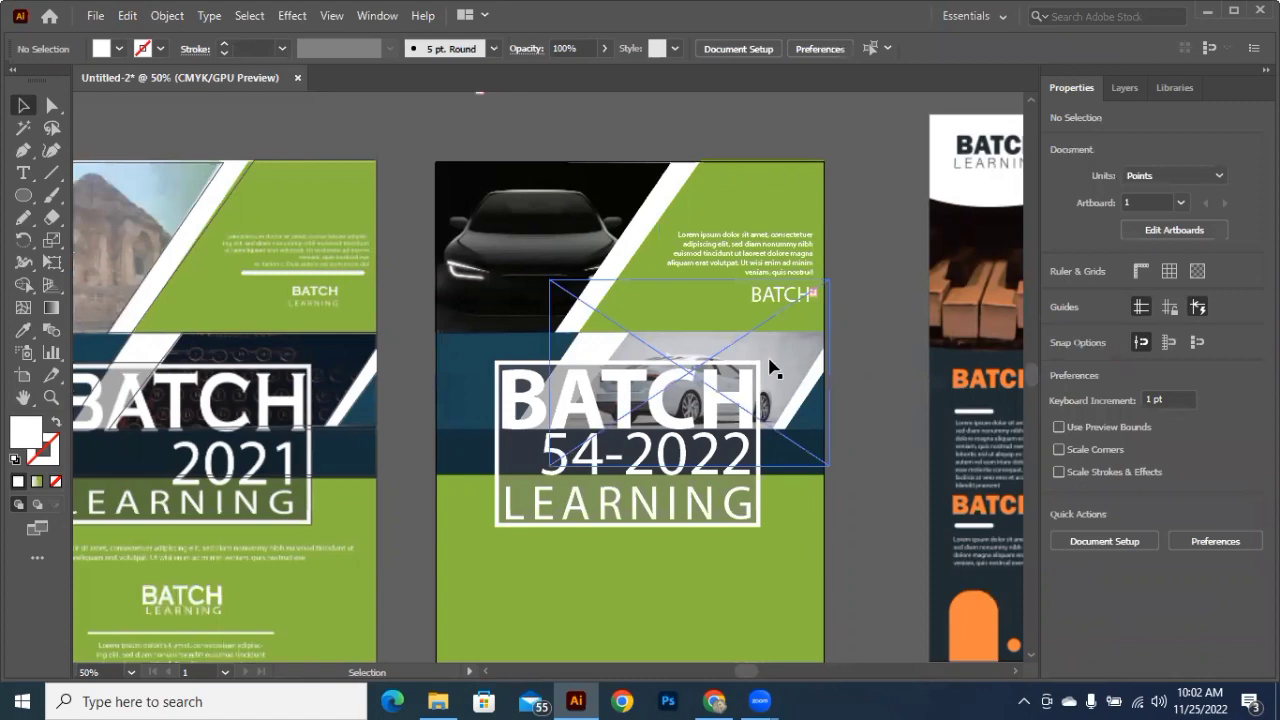
{"action": "scroll", "coordinate": [770, 368], "scroll_direction": "down", "scroll_amount": 4}
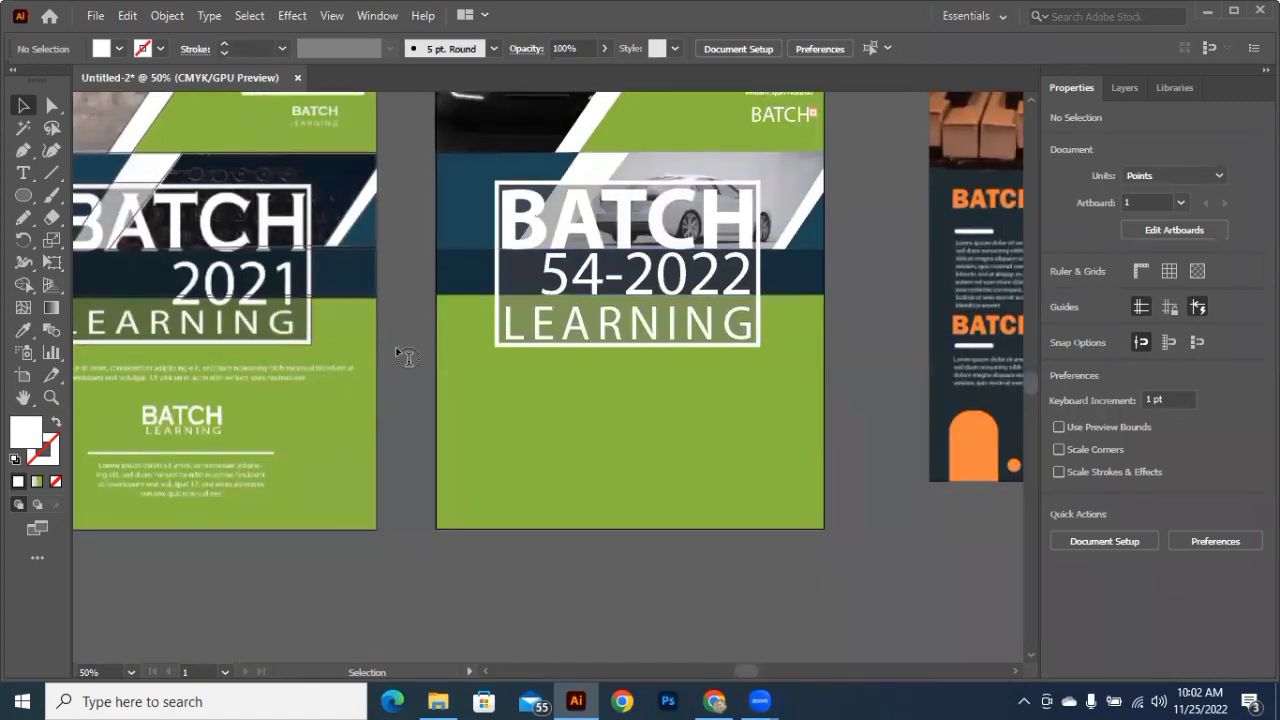
{"action": "key", "text": "t"}
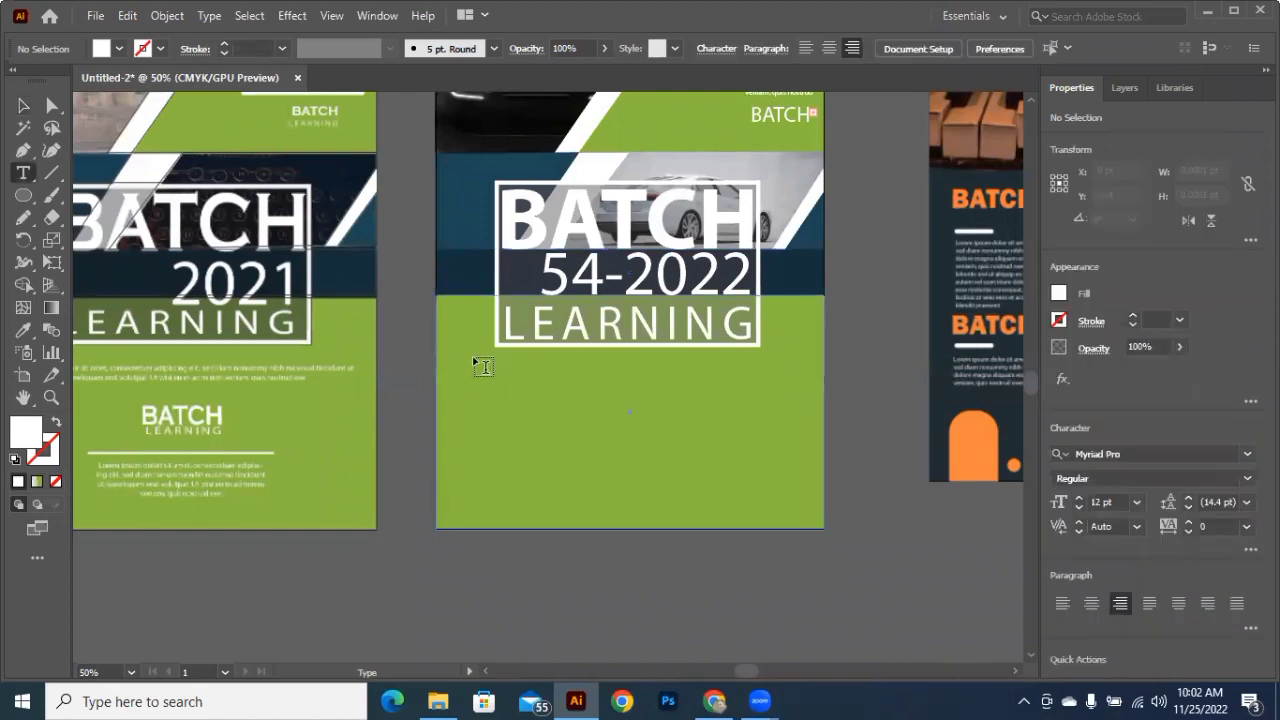
{"action": "left_click_drag", "start_coordinate": [474, 360], "coordinate": [794, 396]}
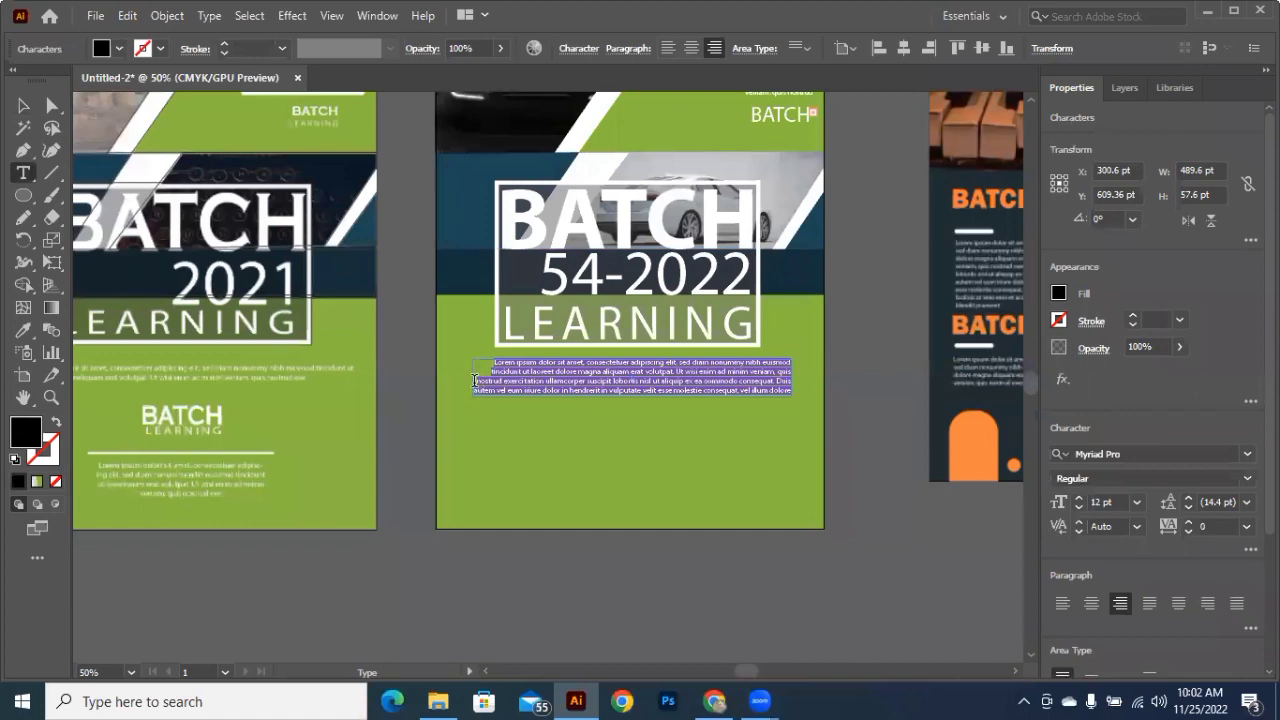
{"action": "left_click", "coordinate": [778, 368]}
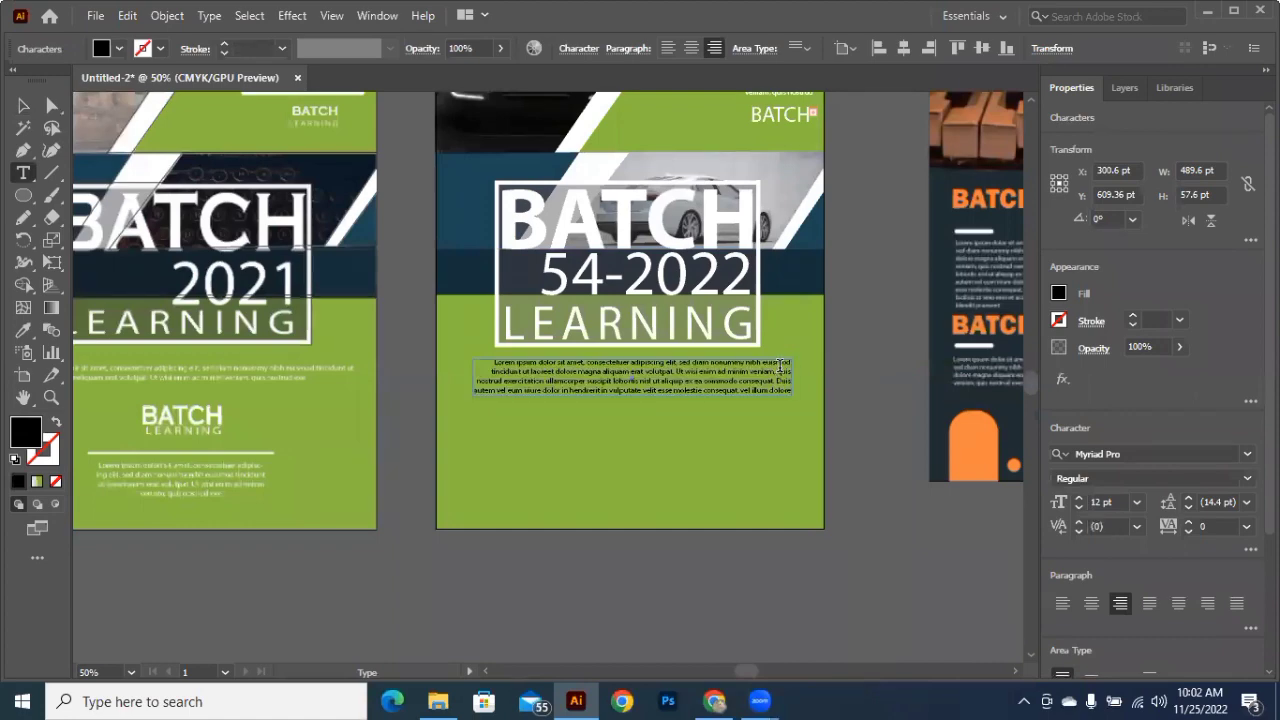
{"action": "key", "text": "Return"}
{"action": "key", "text": "Return"}
{"action": "key", "text": "Return"}
{"action": "left_click", "coordinate": [22, 107]}
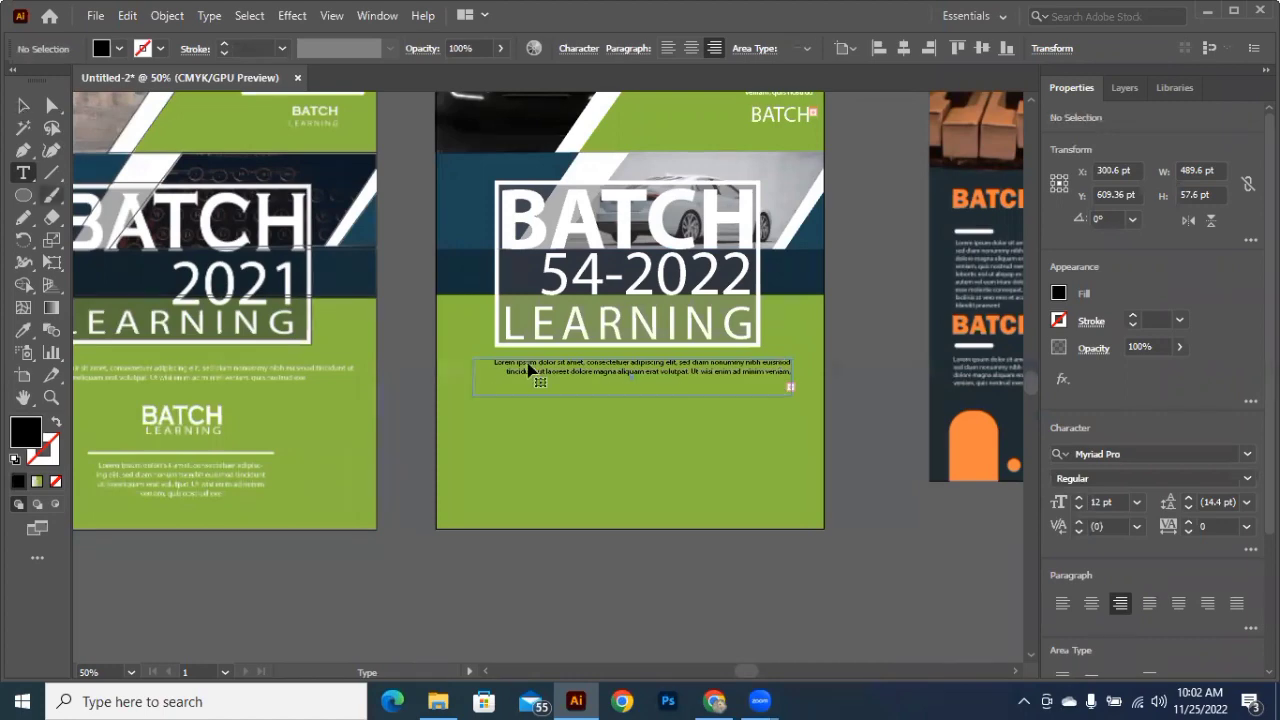
Step: Widen the lower paragraph's frame to about 517 pt and centre-align its text
{"action": "left_click", "coordinate": [791, 381]}
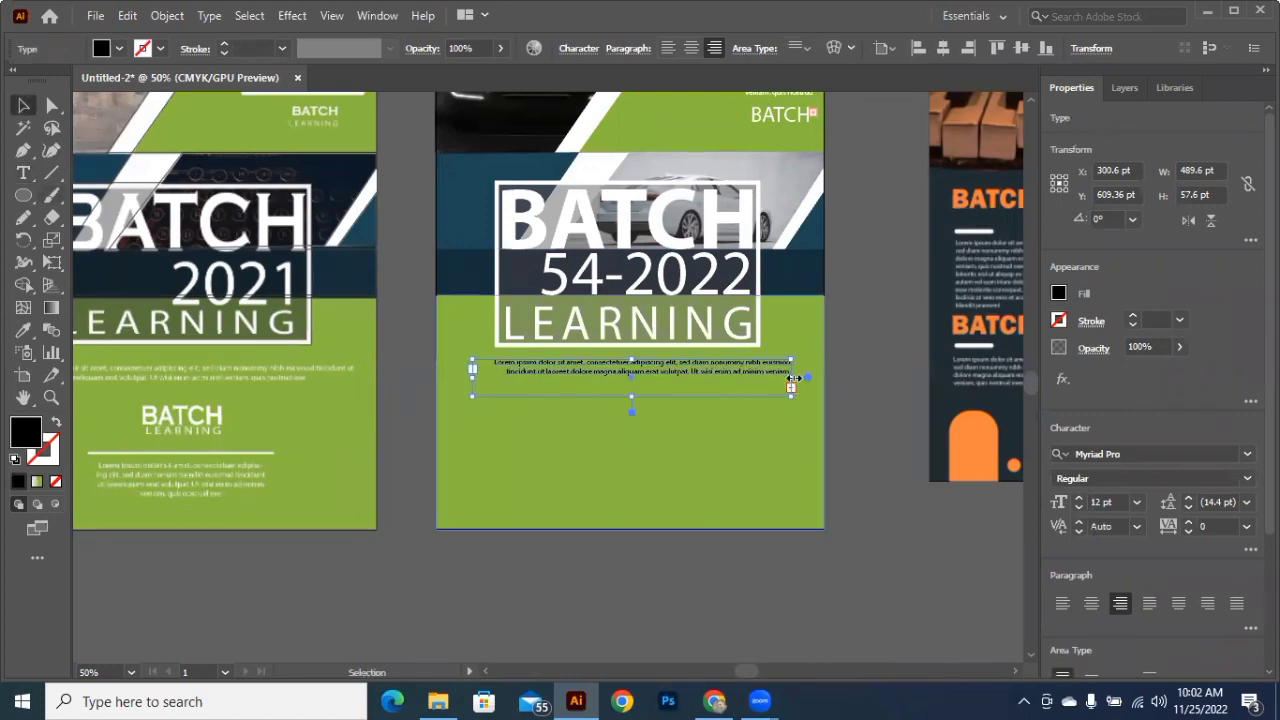
{"action": "left_click_drag", "start_coordinate": [793, 378], "coordinate": [804, 378]}
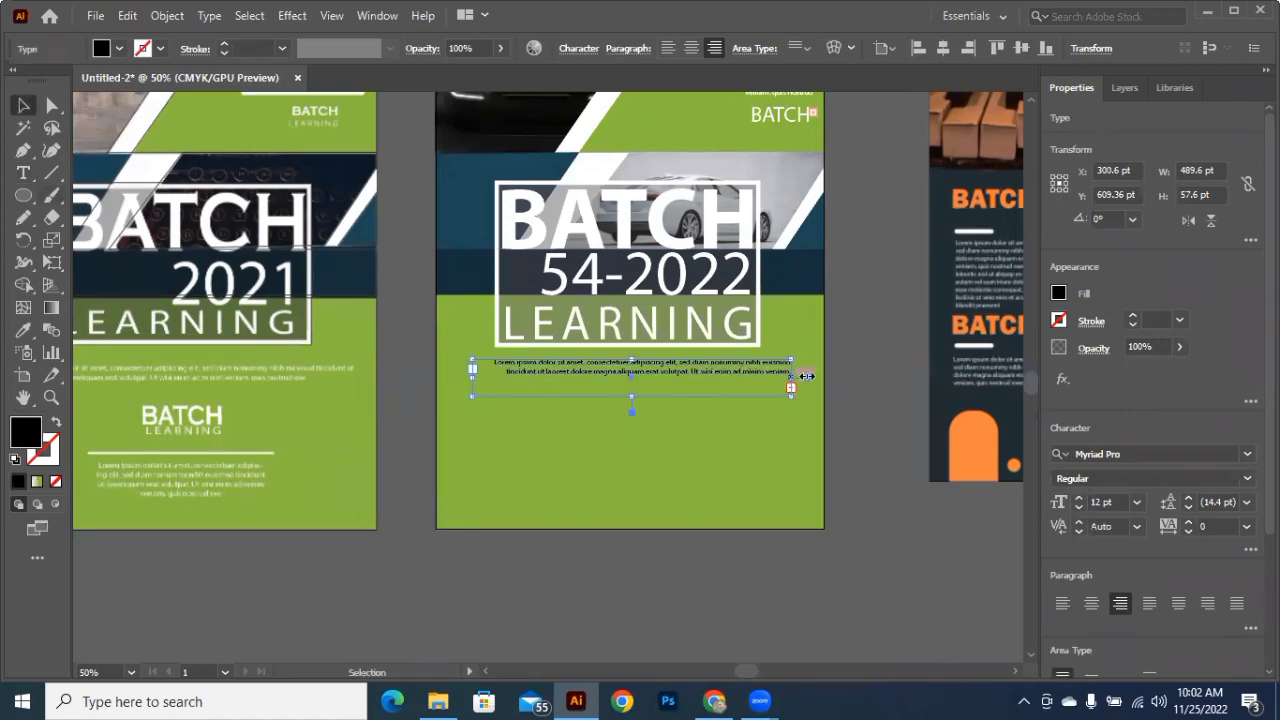
{"action": "left_click", "coordinate": [1093, 604]}
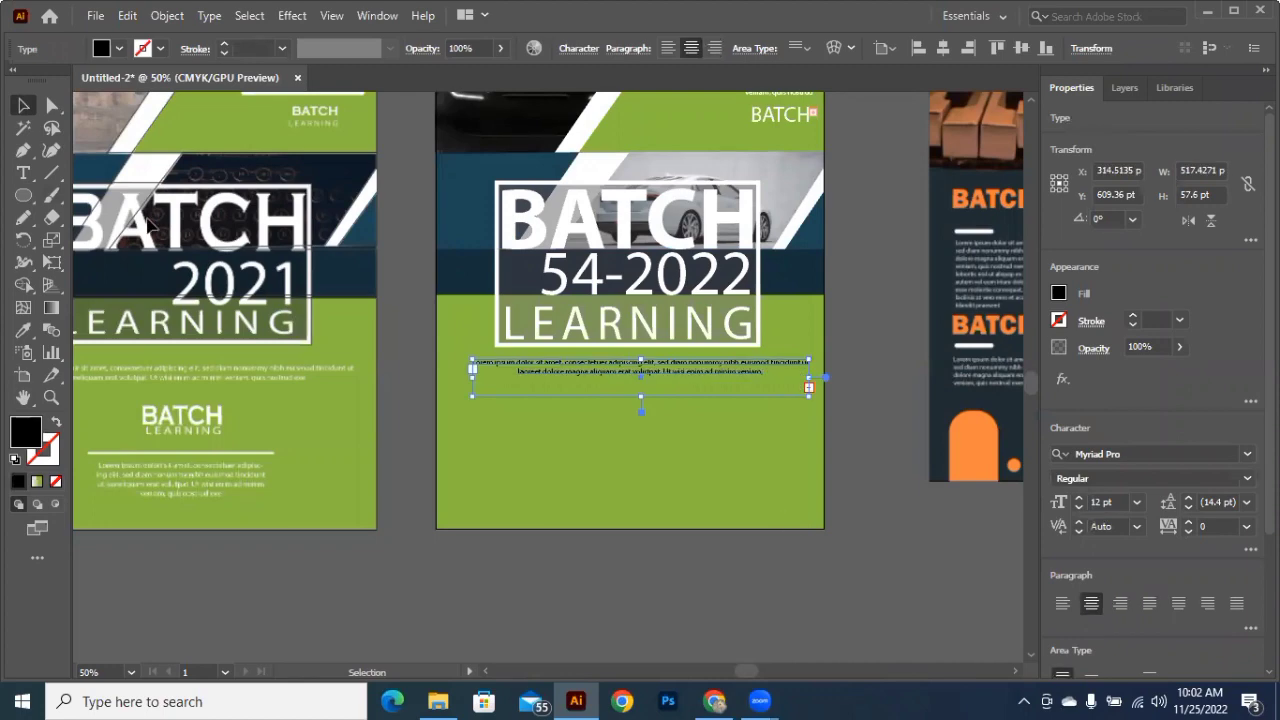
Step: Colour the lower paragraph white by sampling the flyer's white diagonal stripe, undoing the sample taken from the BATCH title
{"action": "left_click", "coordinate": [55, 153]}
{"action": "key", "text": "i"}
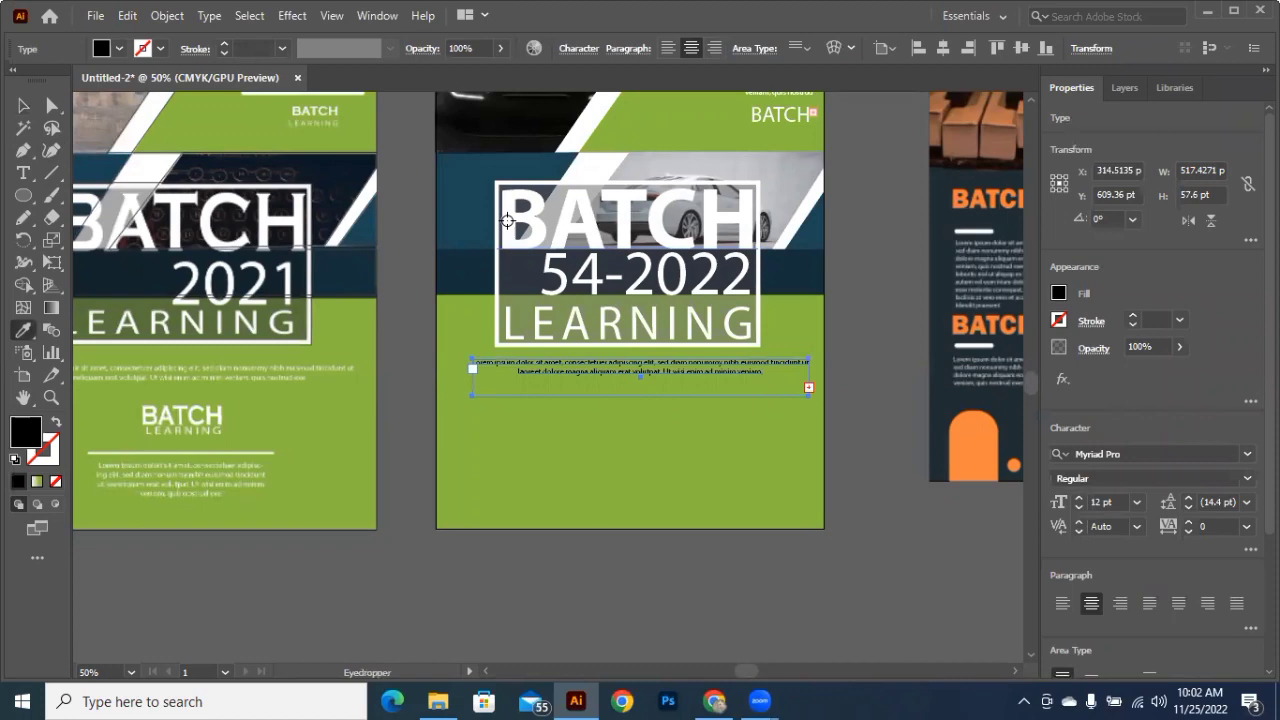
{"action": "left_click", "coordinate": [571, 199]}
{"action": "key", "text": "ctrl+z"}
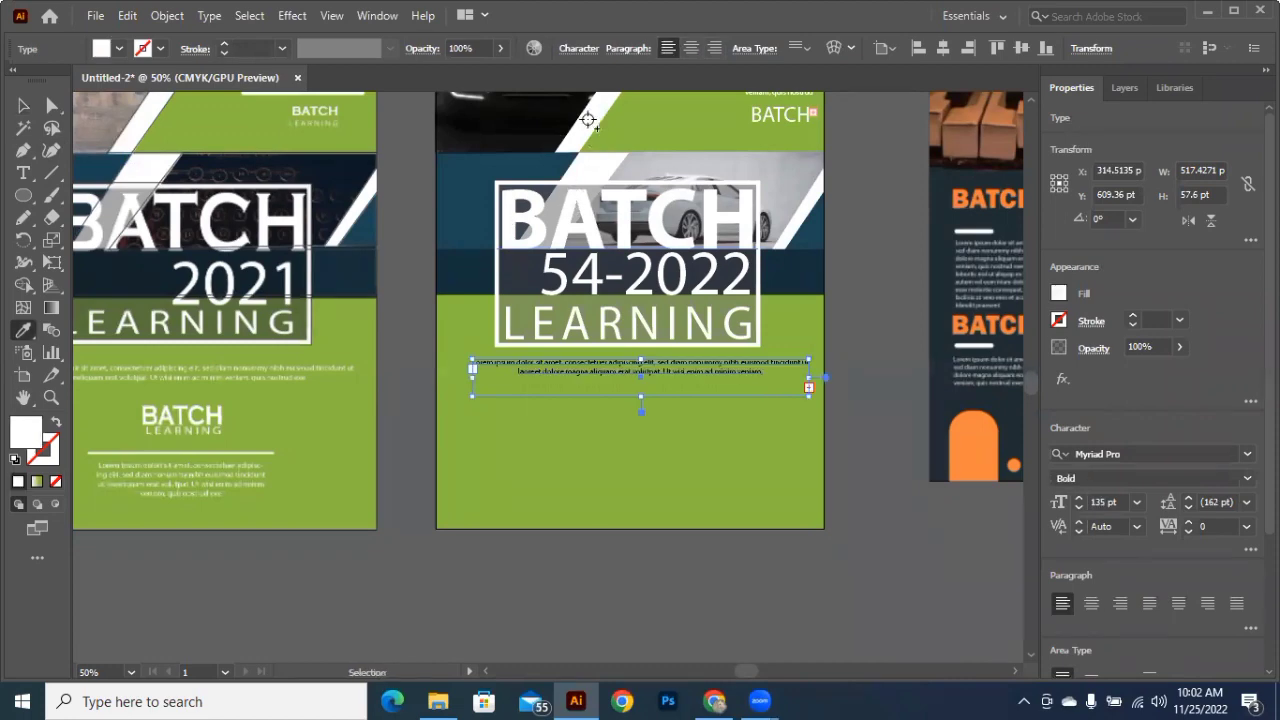
{"action": "left_click", "coordinate": [588, 119]}
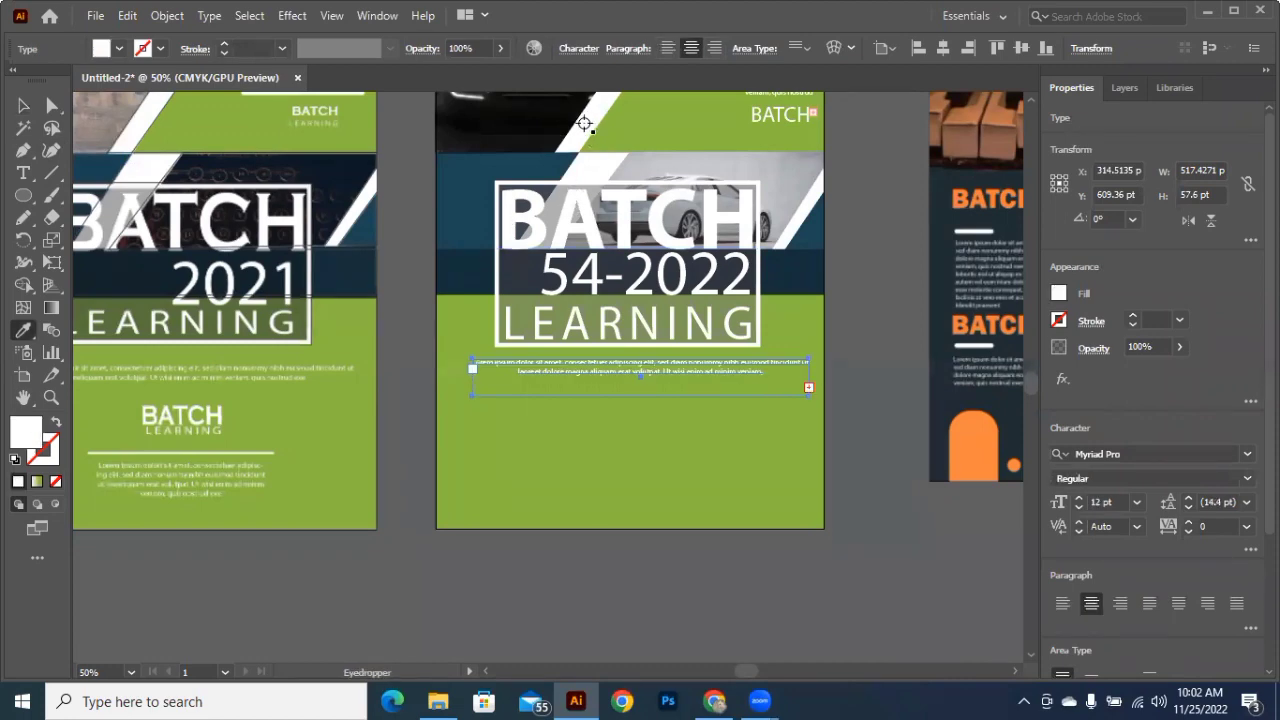
{"action": "key", "text": "v"}
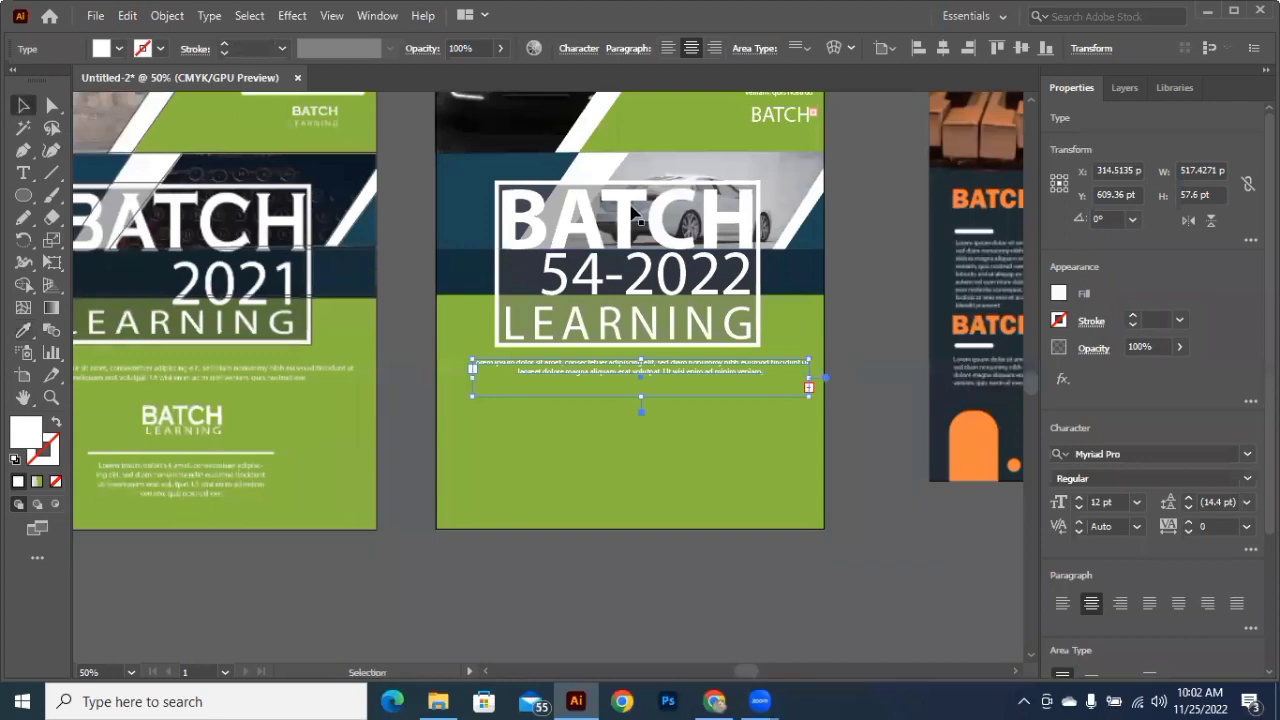
Step: Place a copy of the small BATCH label in the lower green area, centred beneath the two-line paragraph
{"action": "left_click", "coordinate": [775, 119]}
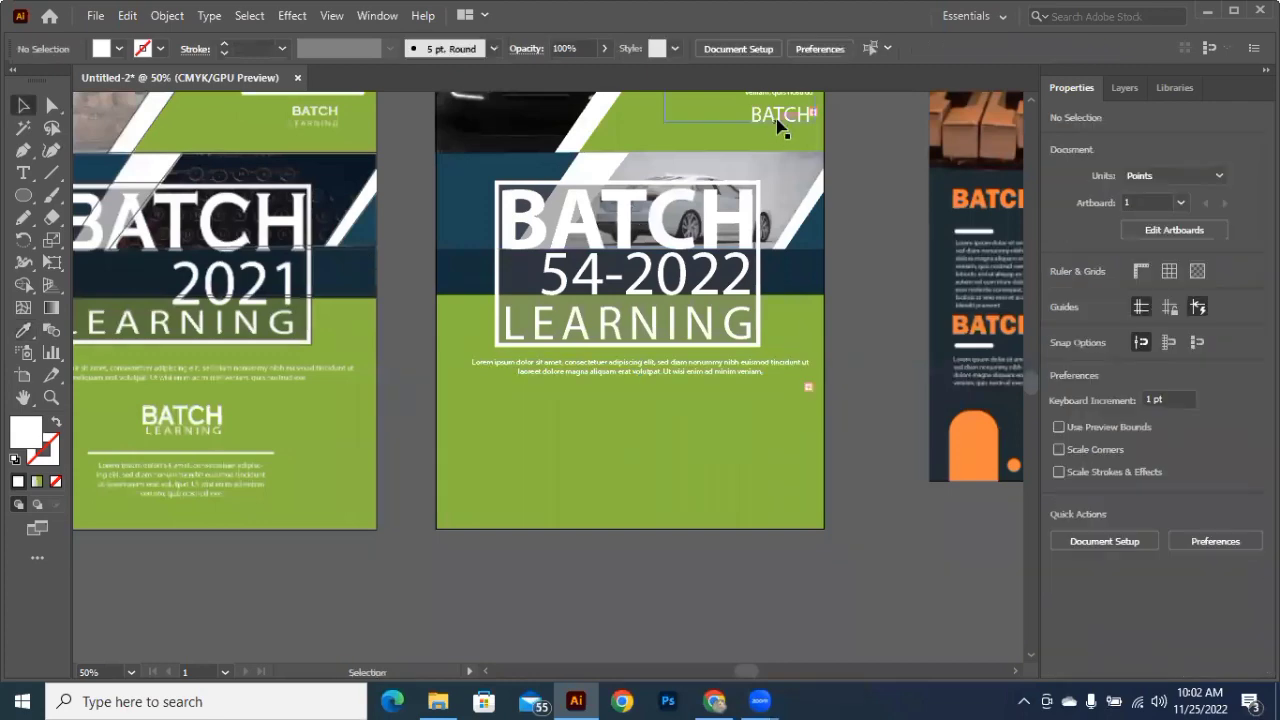
{"action": "double_click", "coordinate": [780, 119]}
{"action": "left_click_drag", "start_coordinate": [789, 116], "coordinate": [628, 428], "text": "alt"}
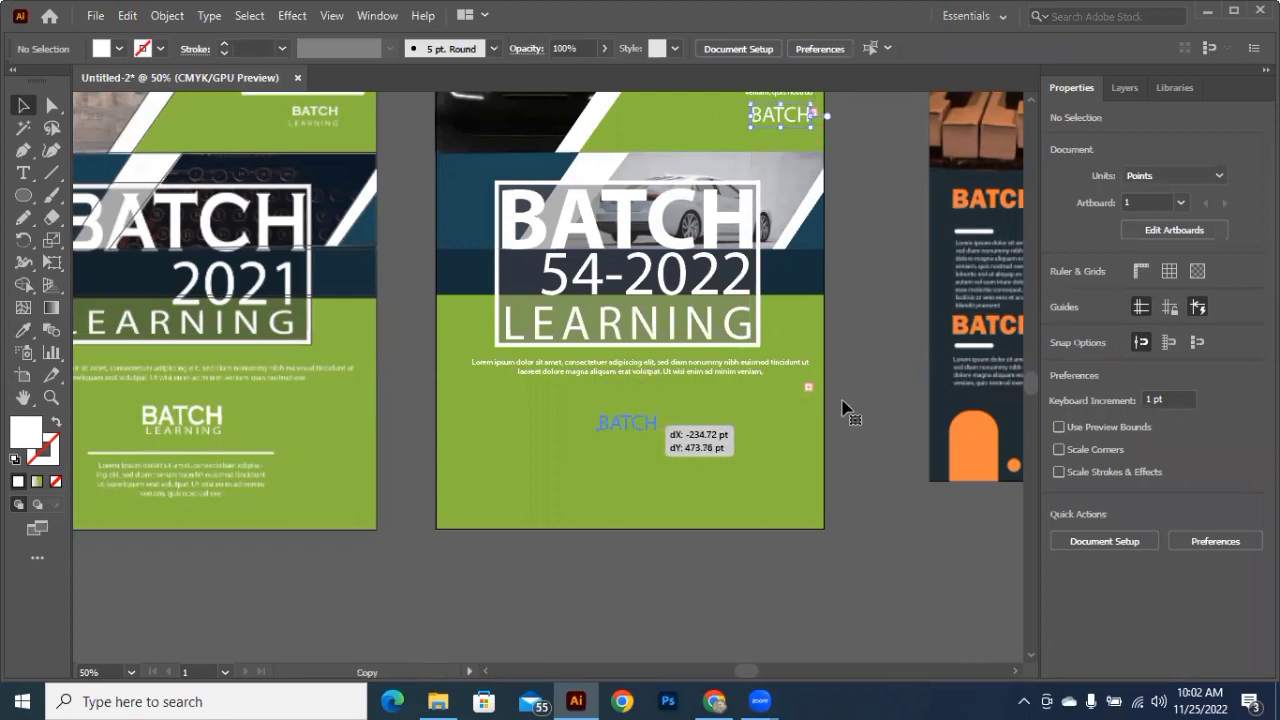
Step: Draw a circle about 583 pt in diameter over the library photo of the dark and orange example flyer
{"action": "left_click", "coordinate": [672, 396]}
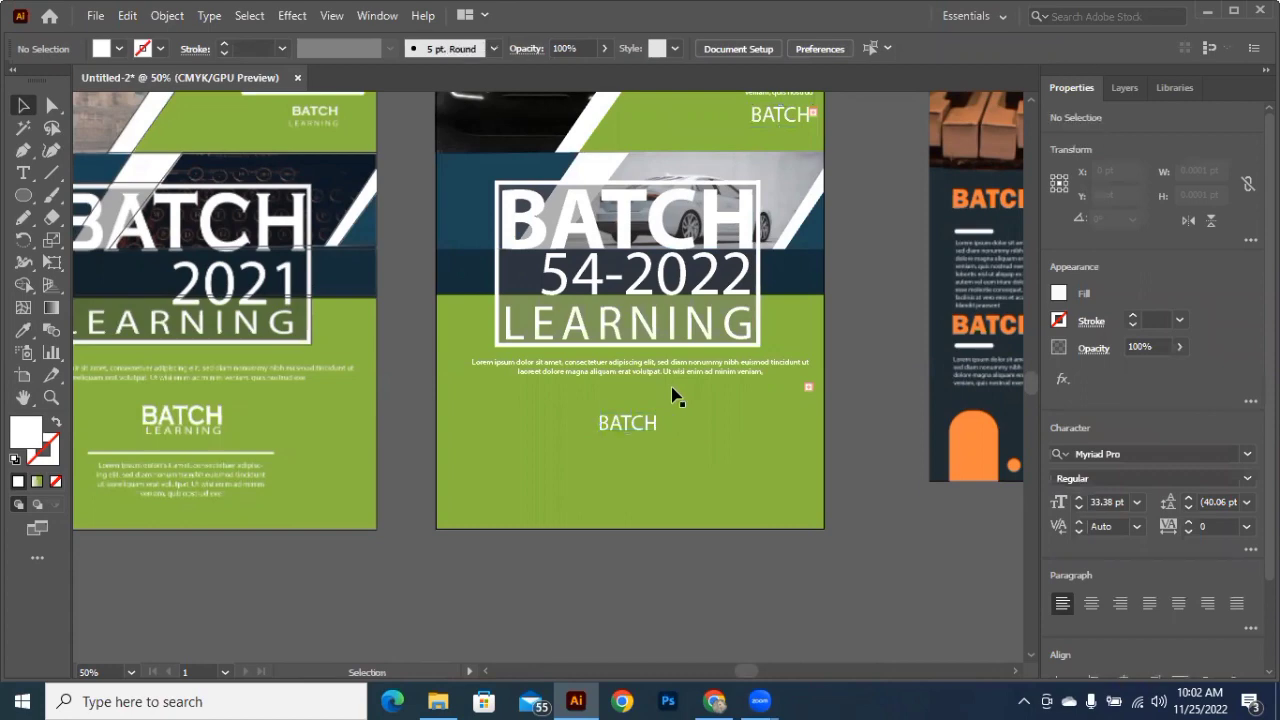
{"action": "scroll", "coordinate": [672, 396], "scroll_direction": "up", "scroll_amount": 2}
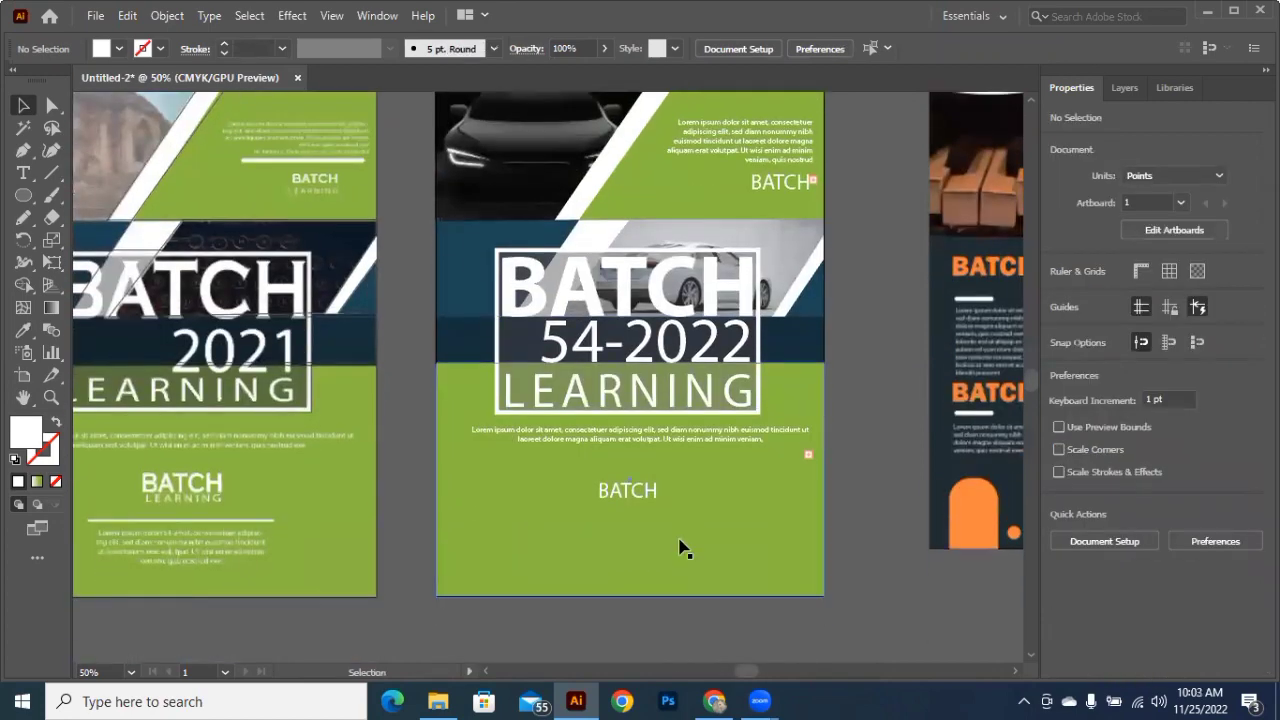
{"action": "scroll", "coordinate": [752, 676], "scroll_direction": "right", "scroll_amount": 3}
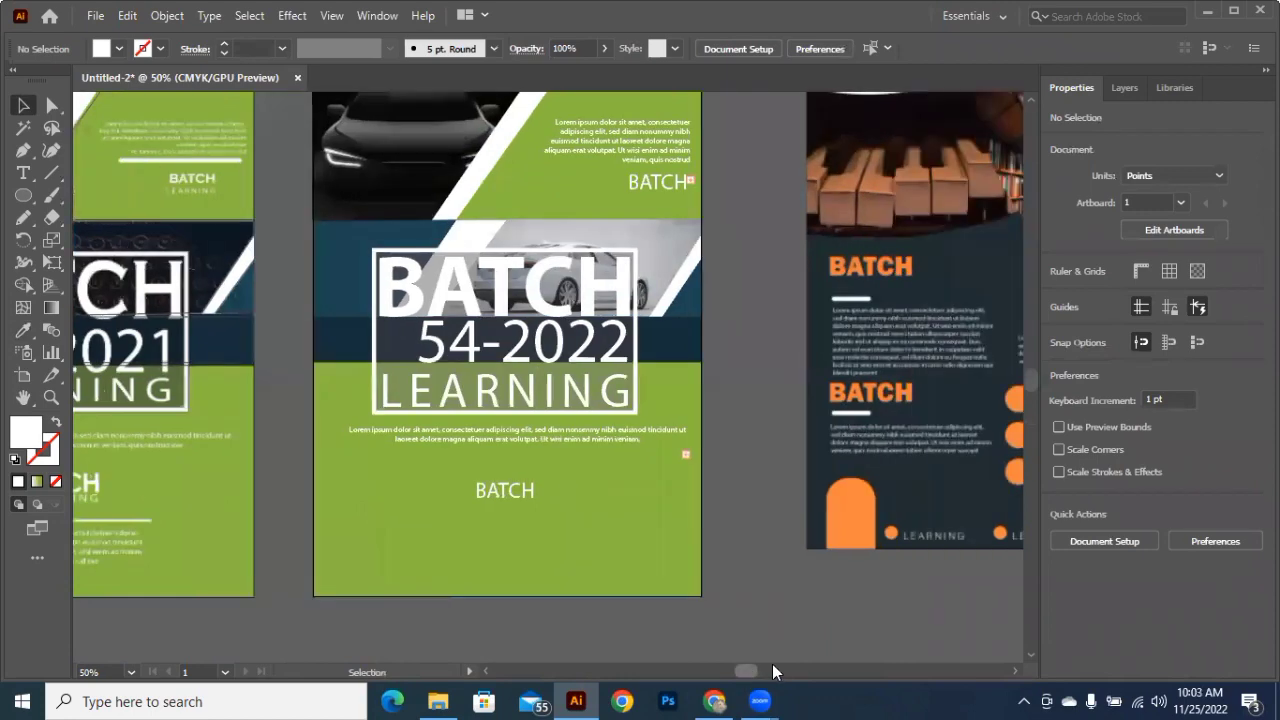
{"action": "scroll", "coordinate": [772, 664], "scroll_direction": "right", "scroll_amount": 7}
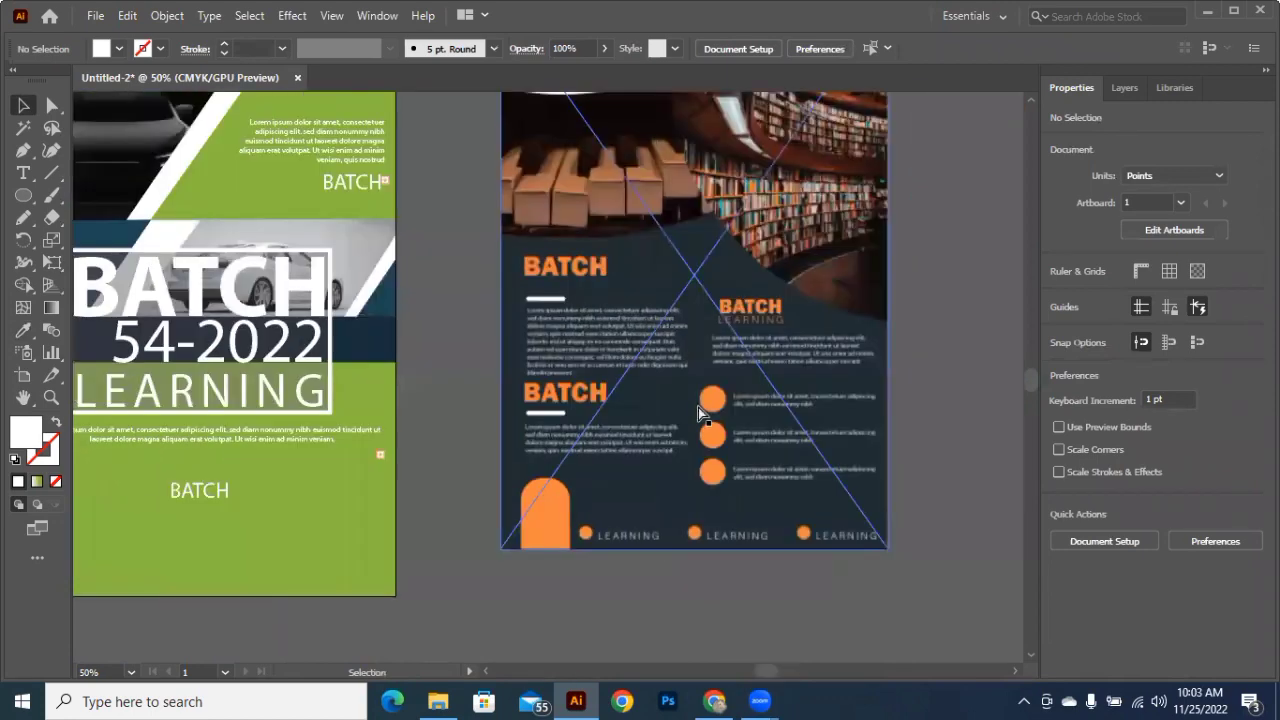
{"action": "key", "text": "ctrl+minus"}
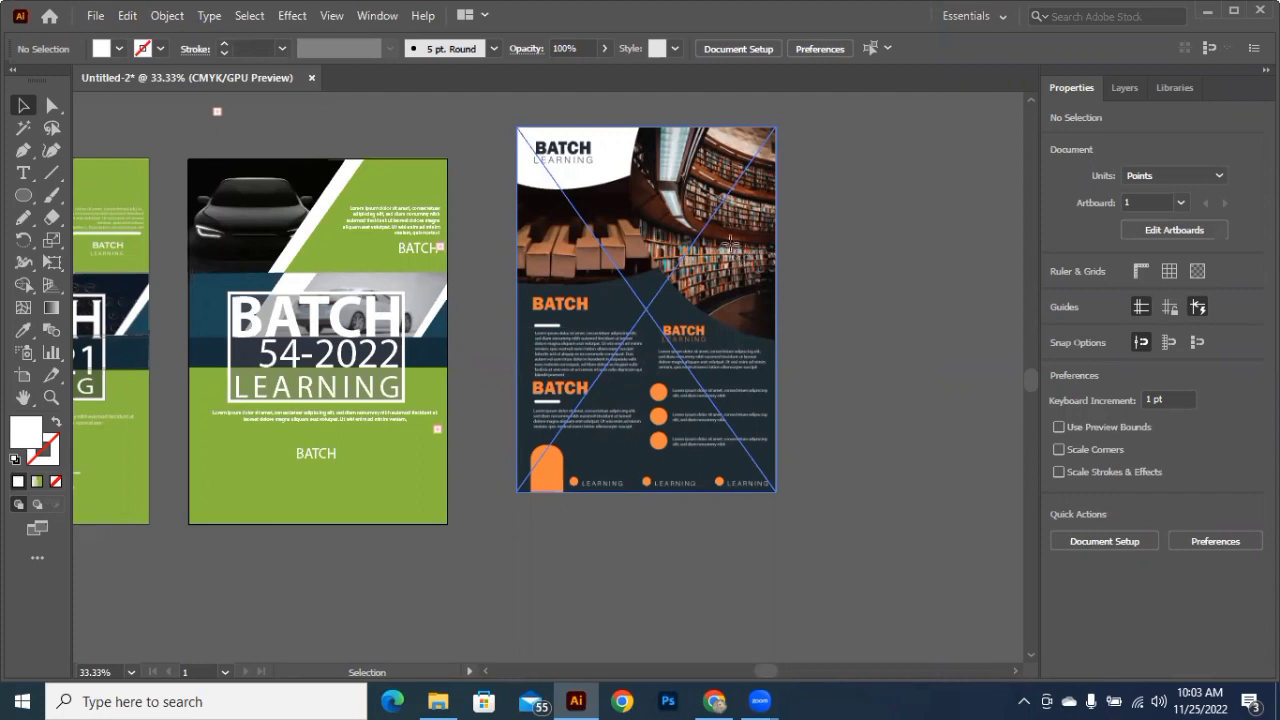
{"action": "key", "text": "l"}
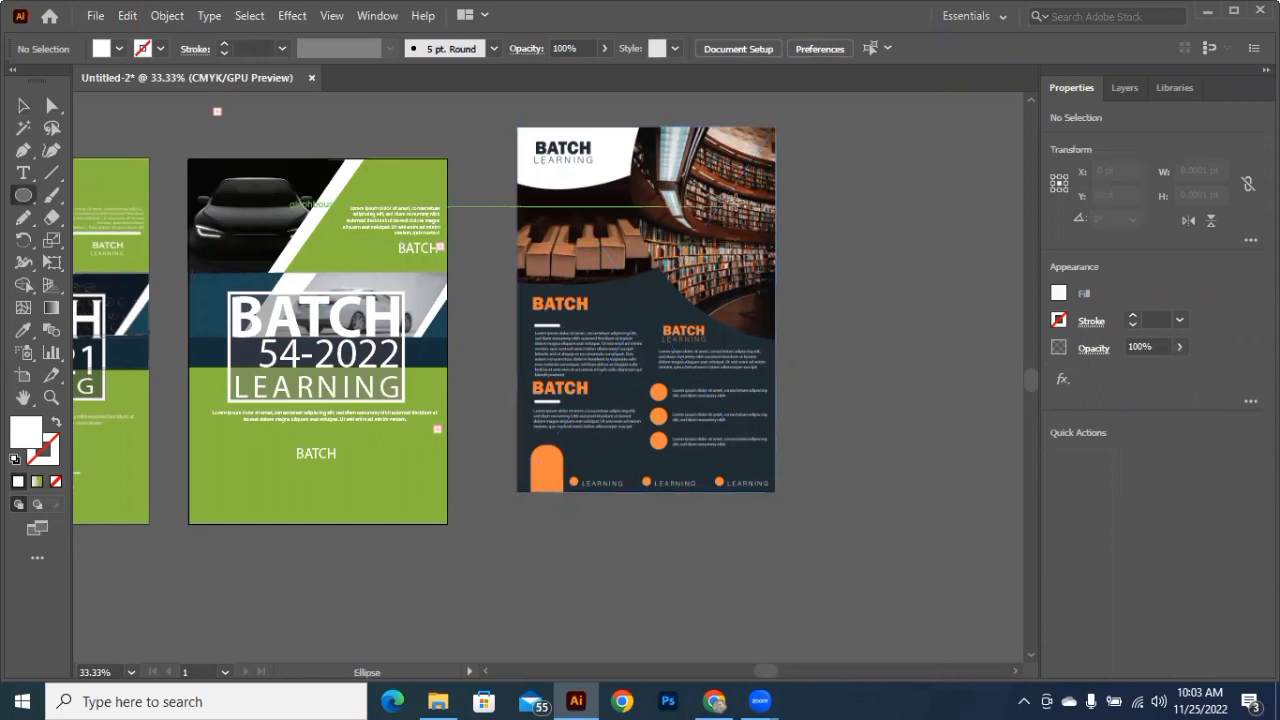
{"action": "left_click_drag", "start_coordinate": [737, 206], "coordinate": [864, 270]}
{"action": "left_click_drag", "start_coordinate": [783, 277], "coordinate": [783, 277]}
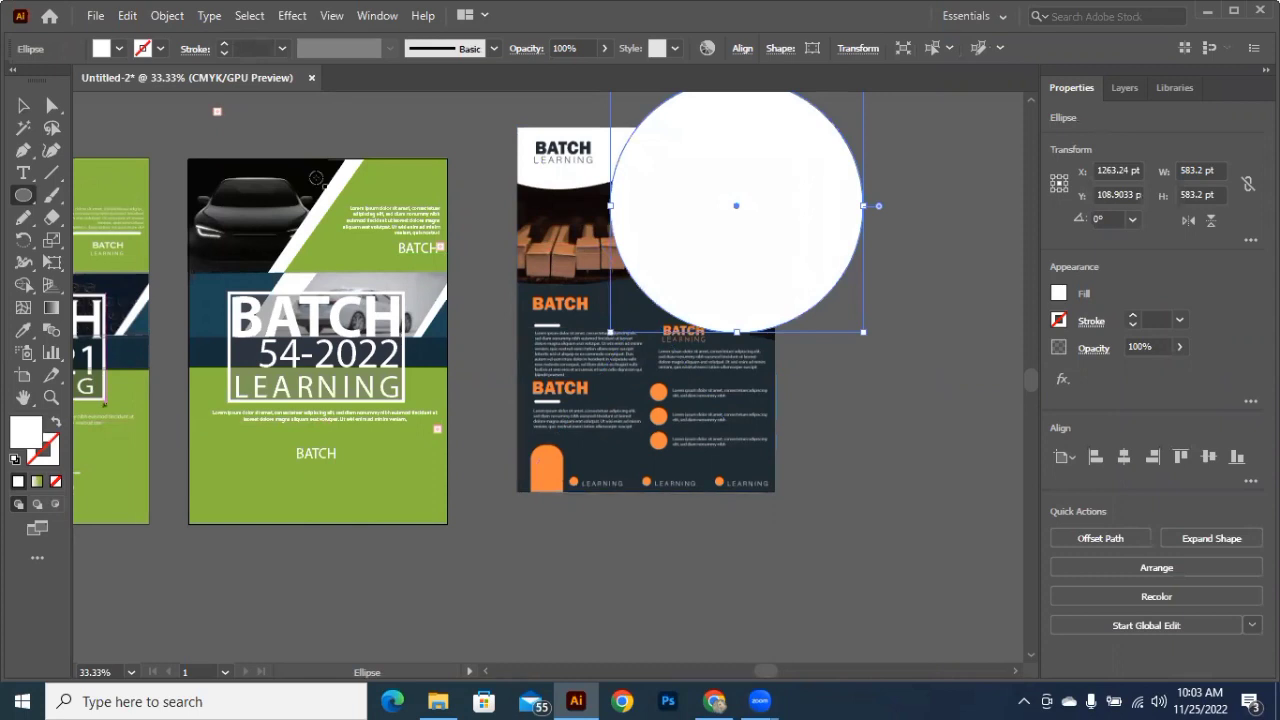
Step: Fill the circle with black sampled from above the flyer's piano keys and raise its opacity to 100%
{"action": "key", "text": "i"}
{"action": "left_click", "coordinate": [530, 200]}
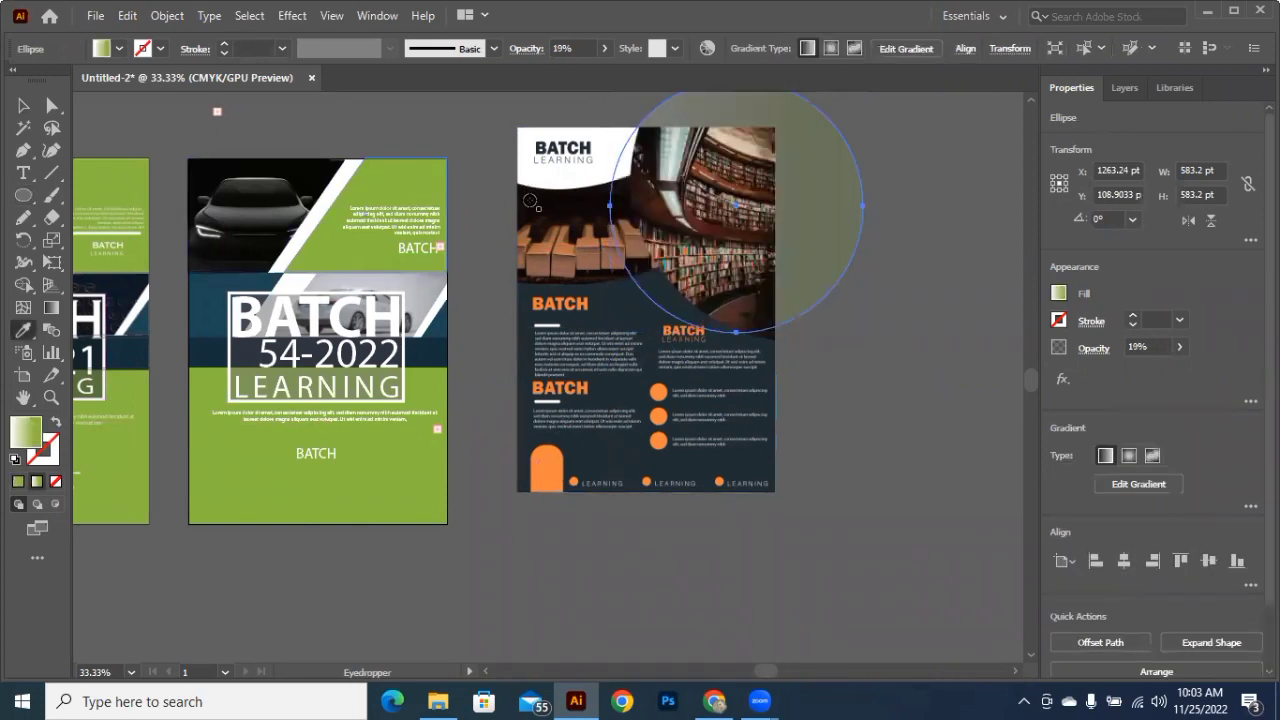
{"action": "left_click", "coordinate": [551, 203]}
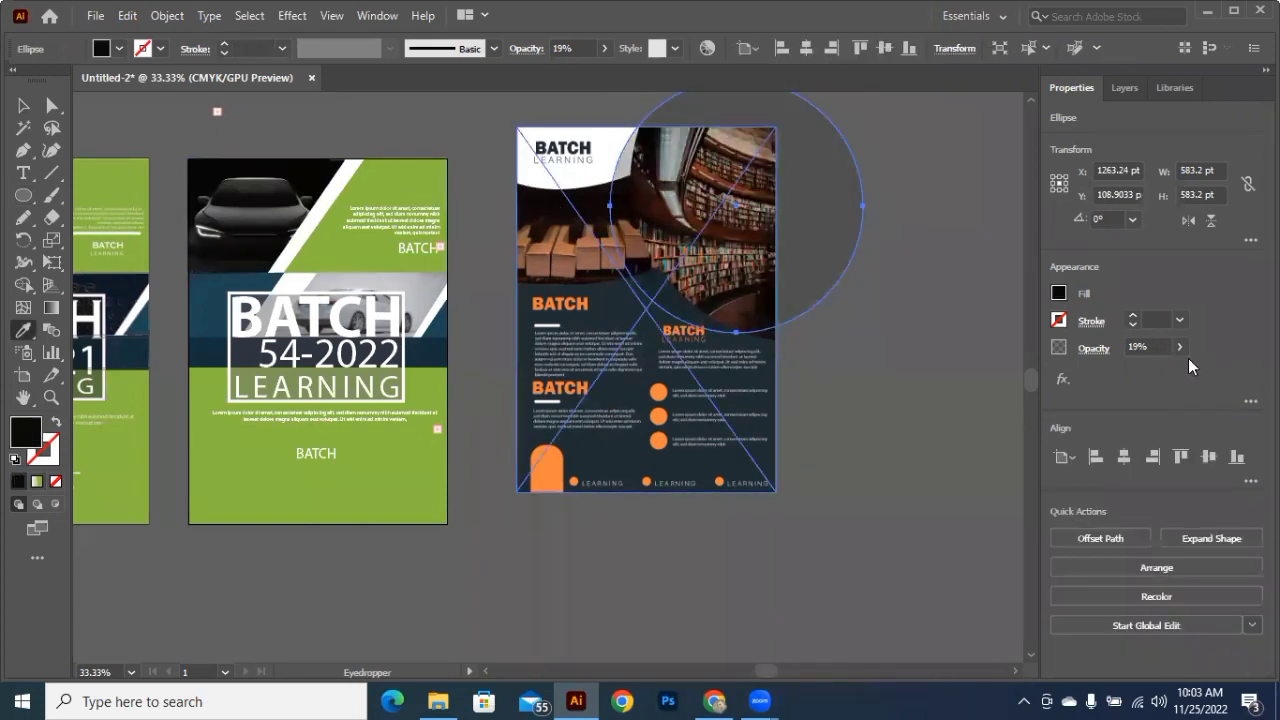
{"action": "left_click", "coordinate": [1179, 346]}
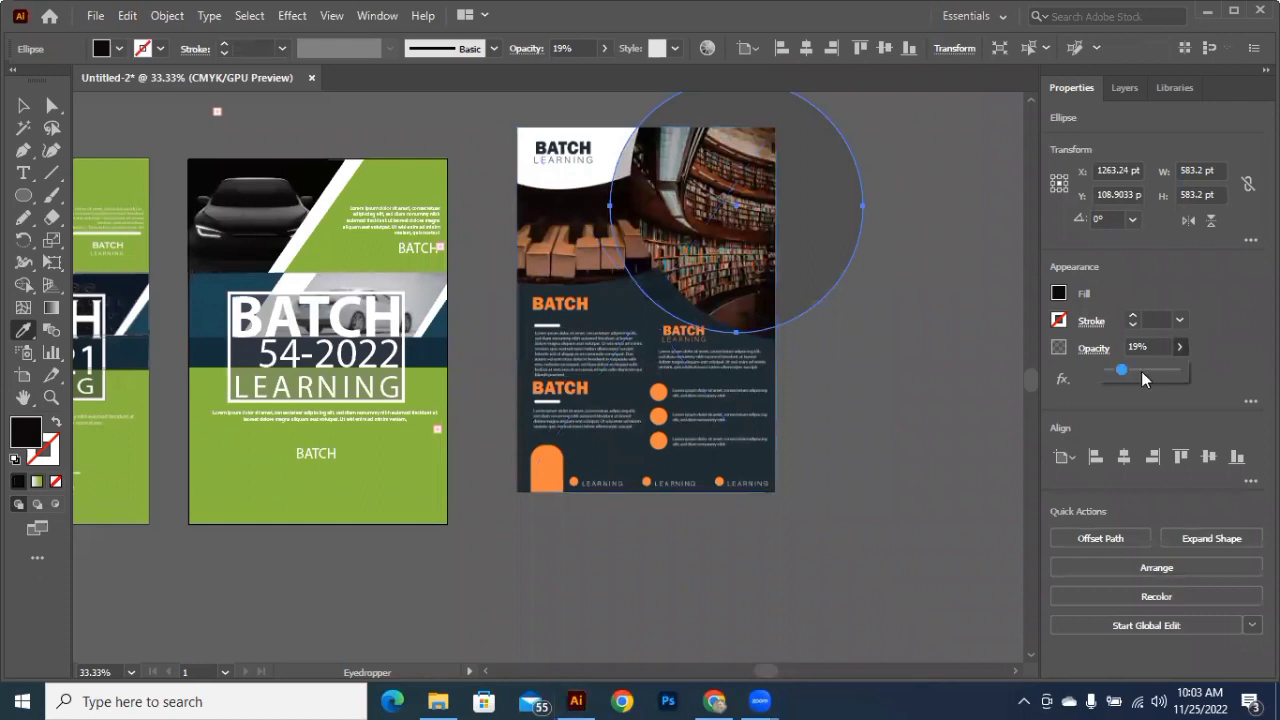
{"action": "left_click_drag", "start_coordinate": [1141, 371], "coordinate": [1176, 370]}
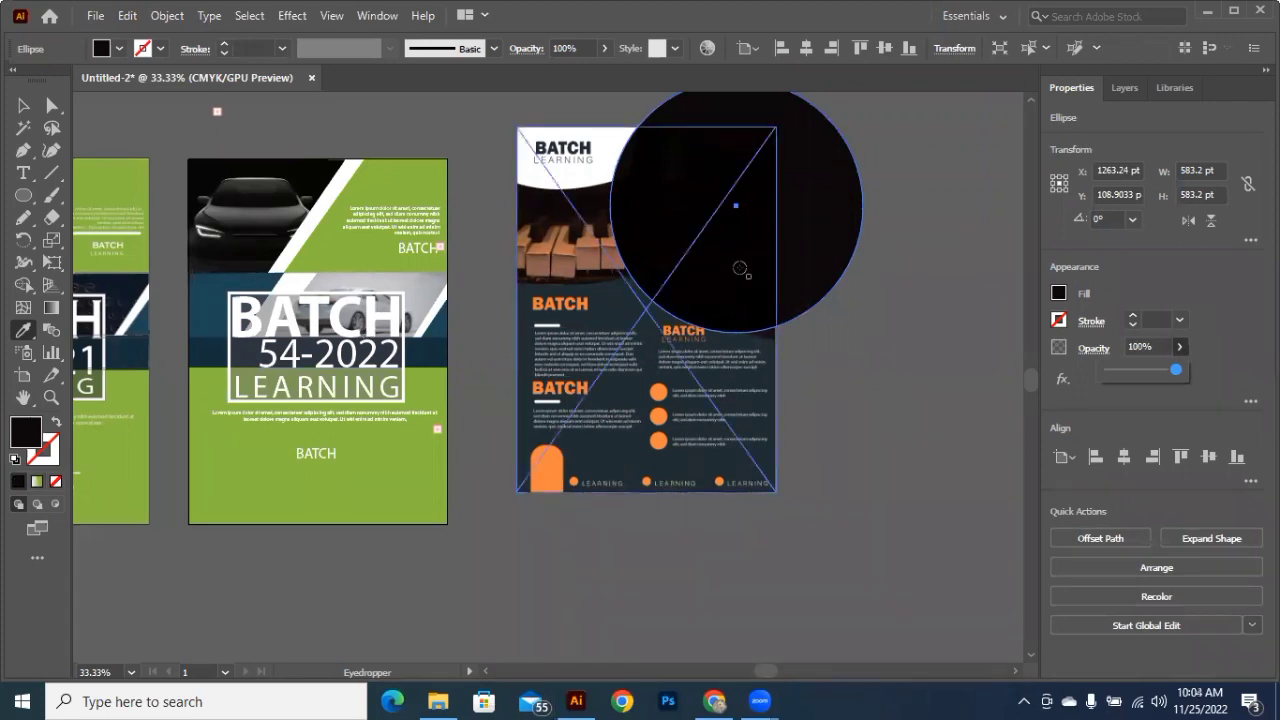
{"action": "key", "text": "v"}
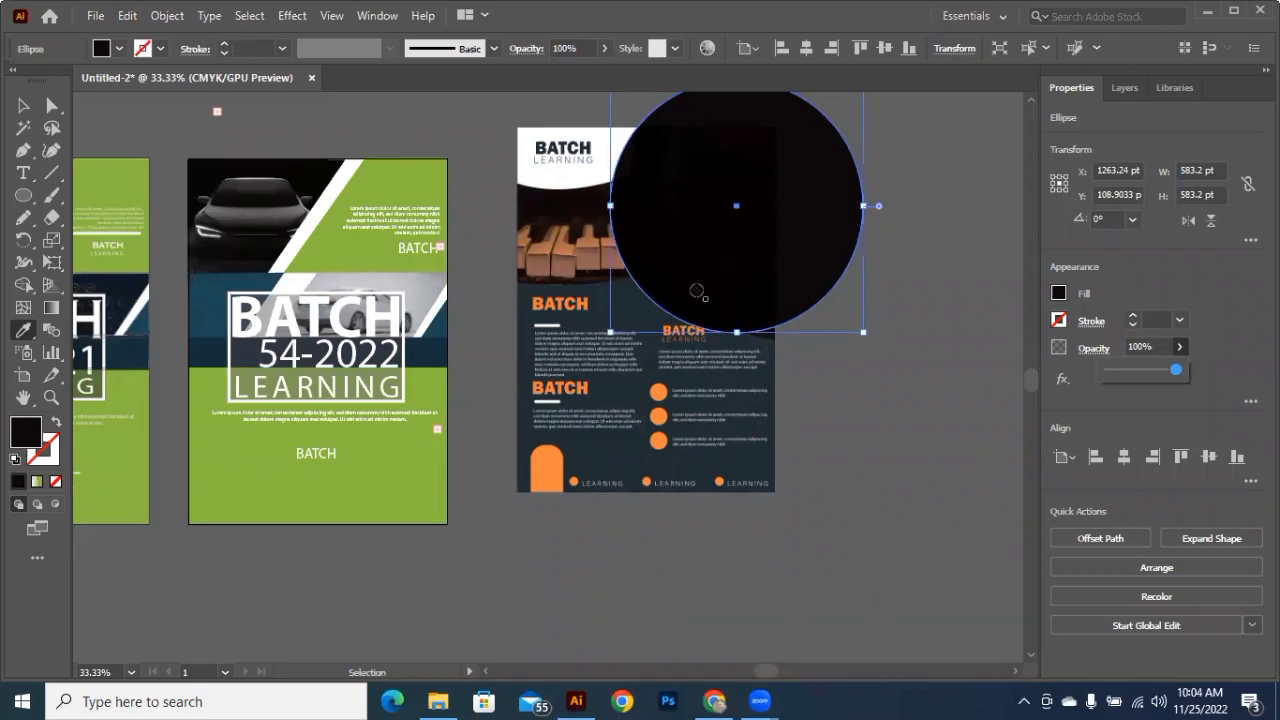
{"action": "key", "text": "i"}
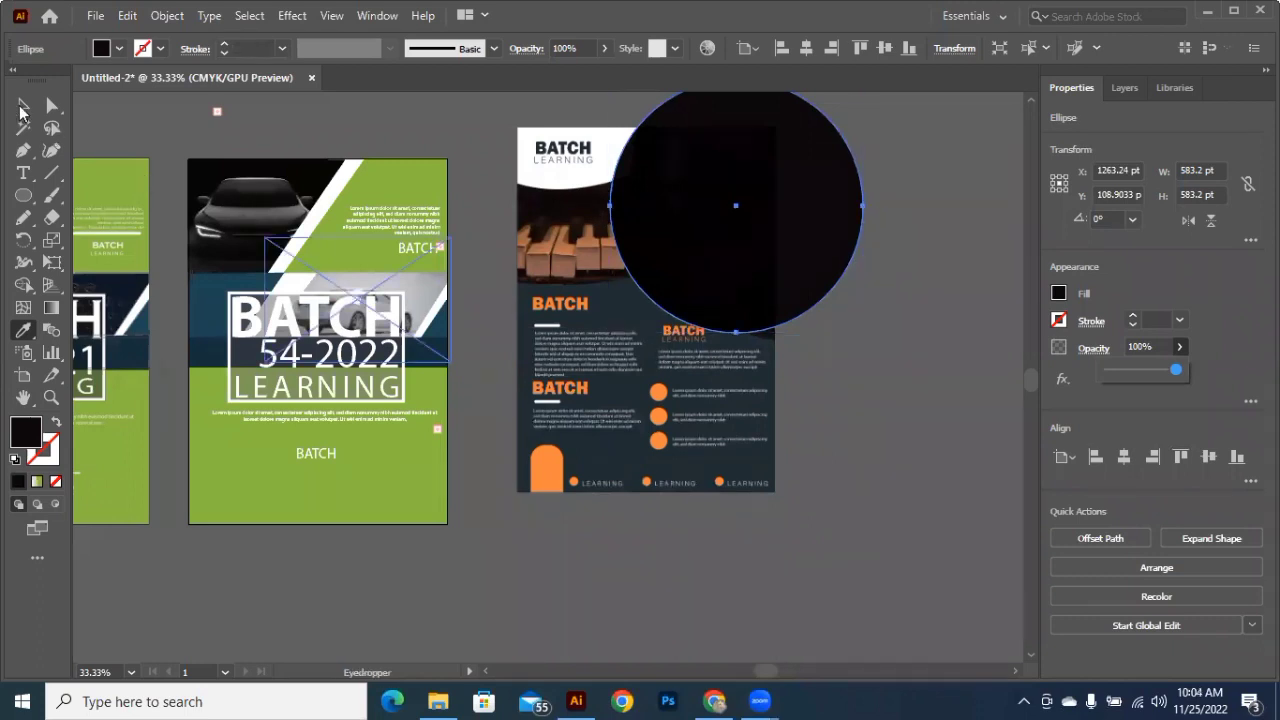
{"action": "left_click", "coordinate": [20, 106]}
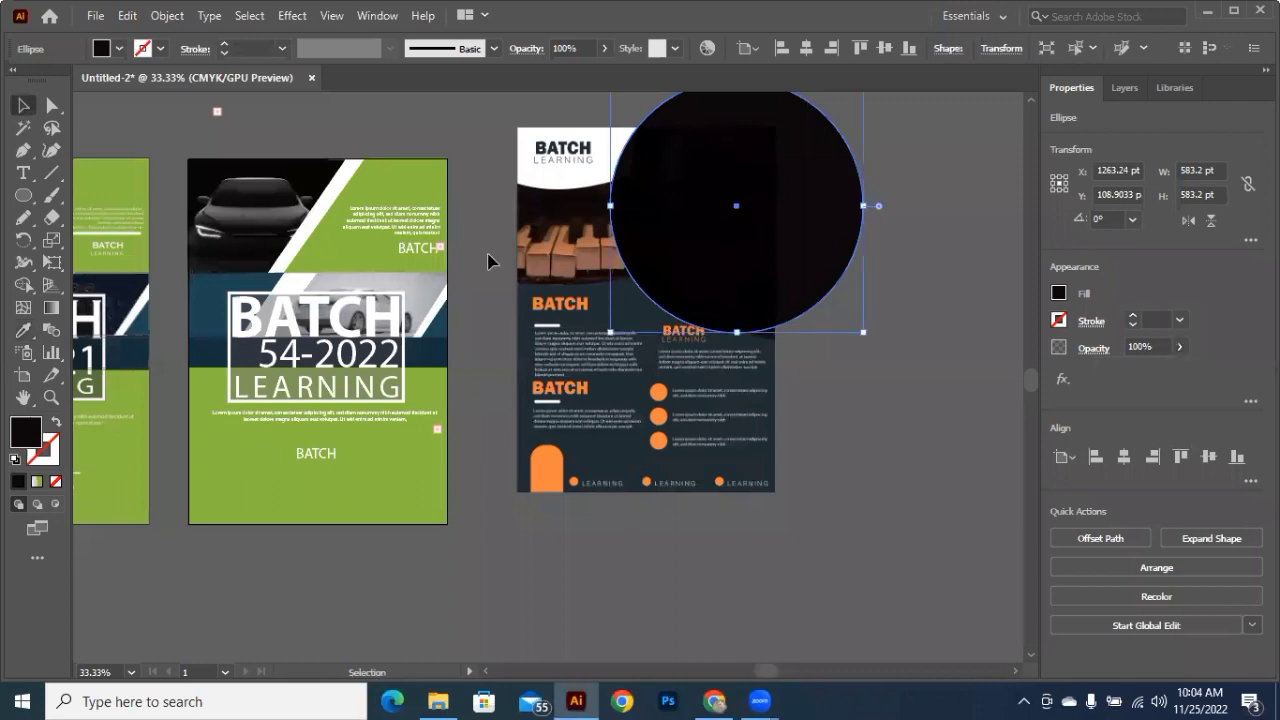
Step: Recolour the circle with white sampled from the flyer's logo area and swap the fill for a 1 pt white outline
{"action": "key", "text": "ctrl+shift+a"}
{"action": "left_click", "coordinate": [818, 295]}
{"action": "key", "text": "i"}
{"action": "left_click", "coordinate": [571, 180]}
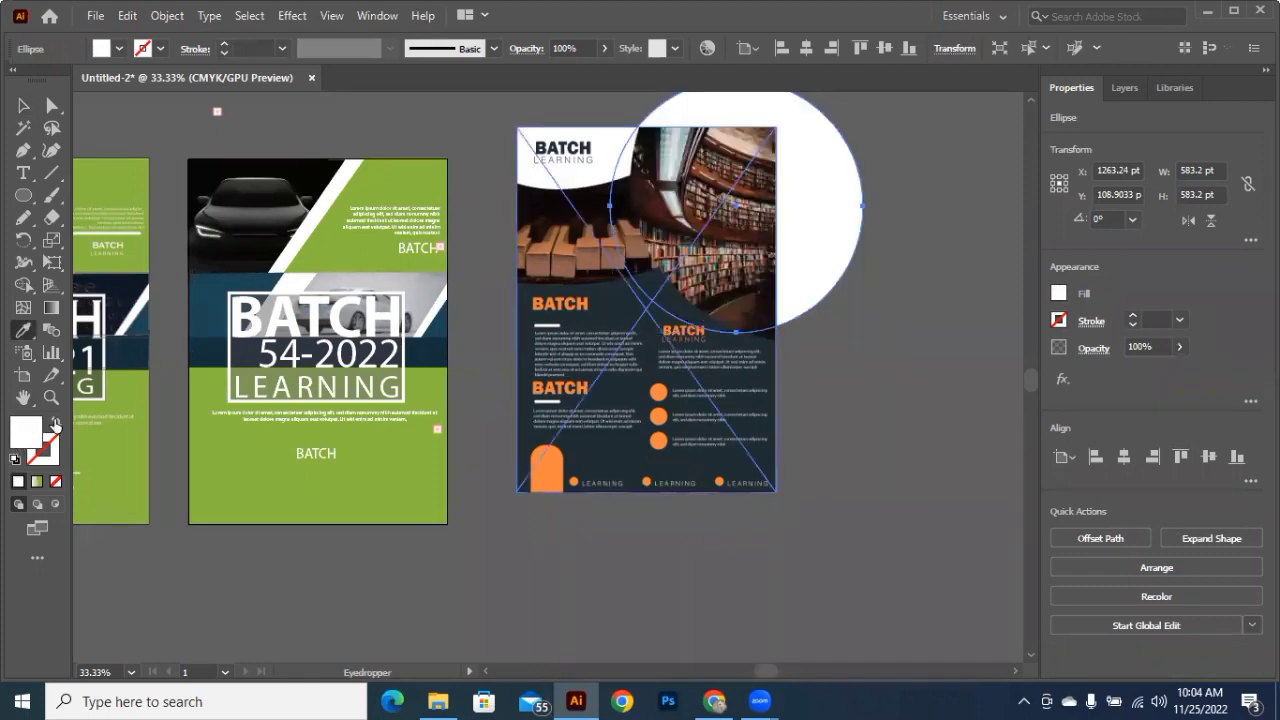
{"action": "key", "text": "shift+x"}
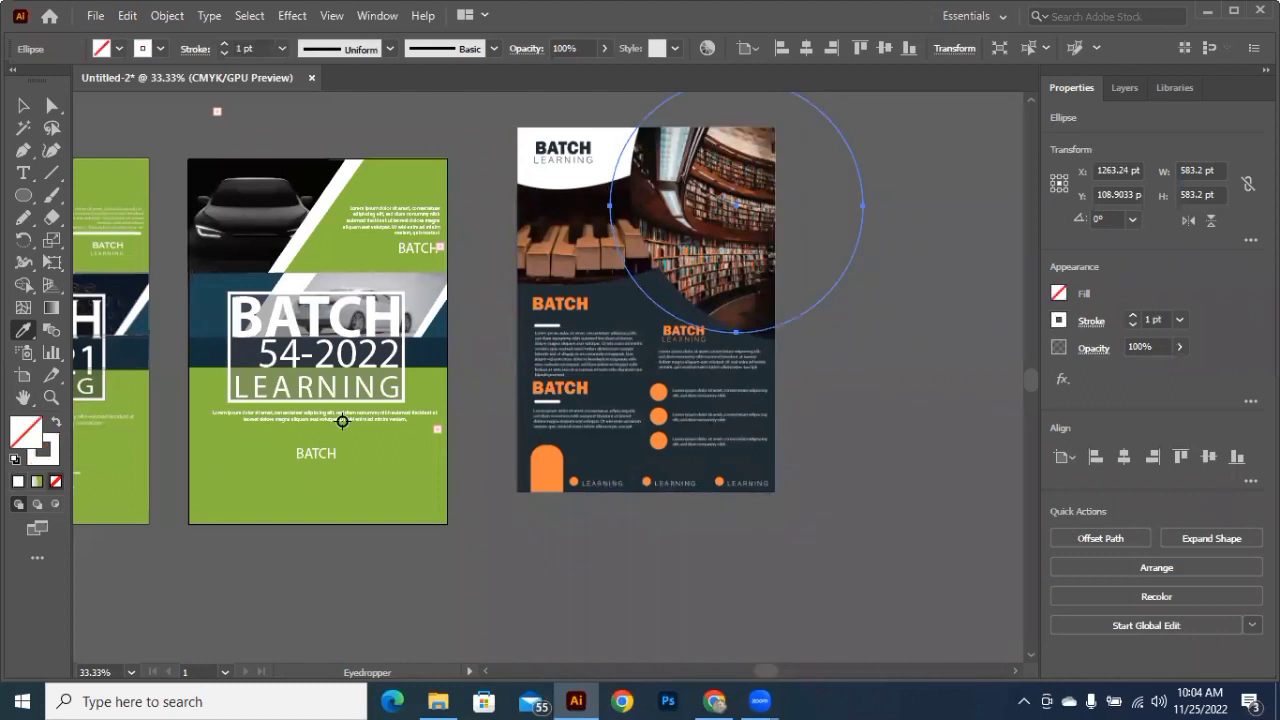
{"action": "key", "text": "v"}
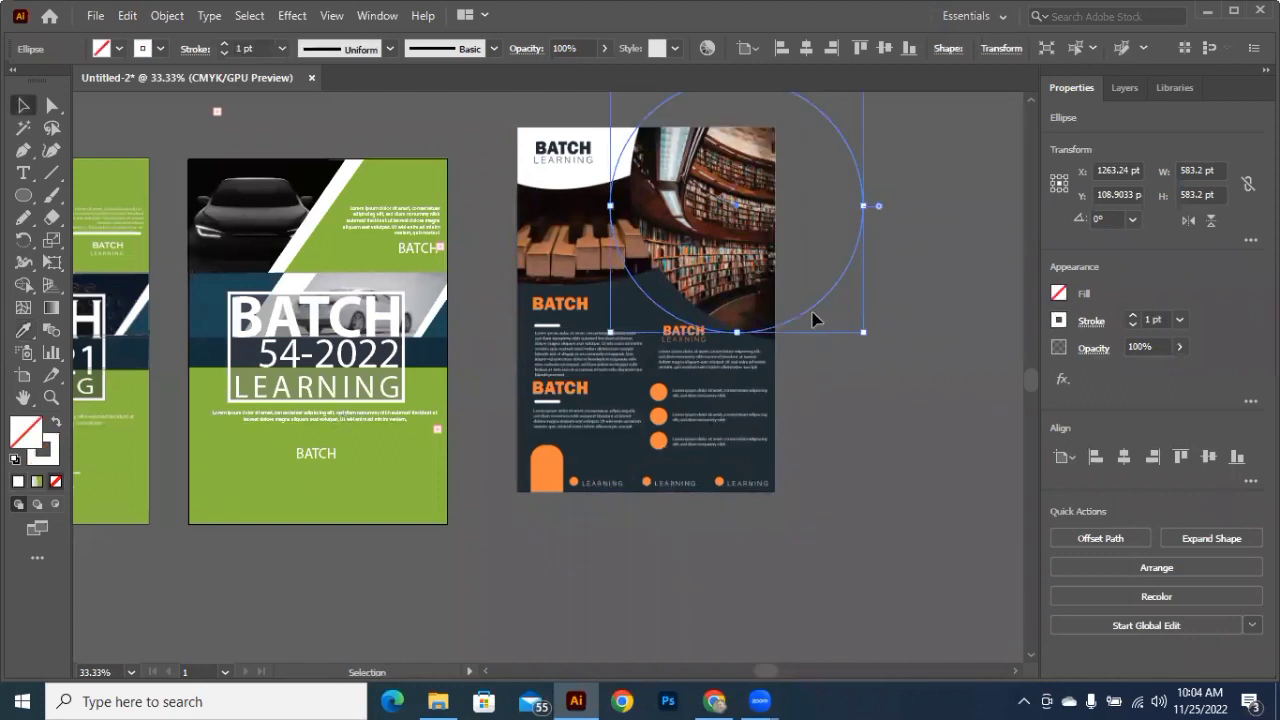
{"action": "left_click", "coordinate": [814, 320]}
{"action": "left_click", "coordinate": [812, 318]}
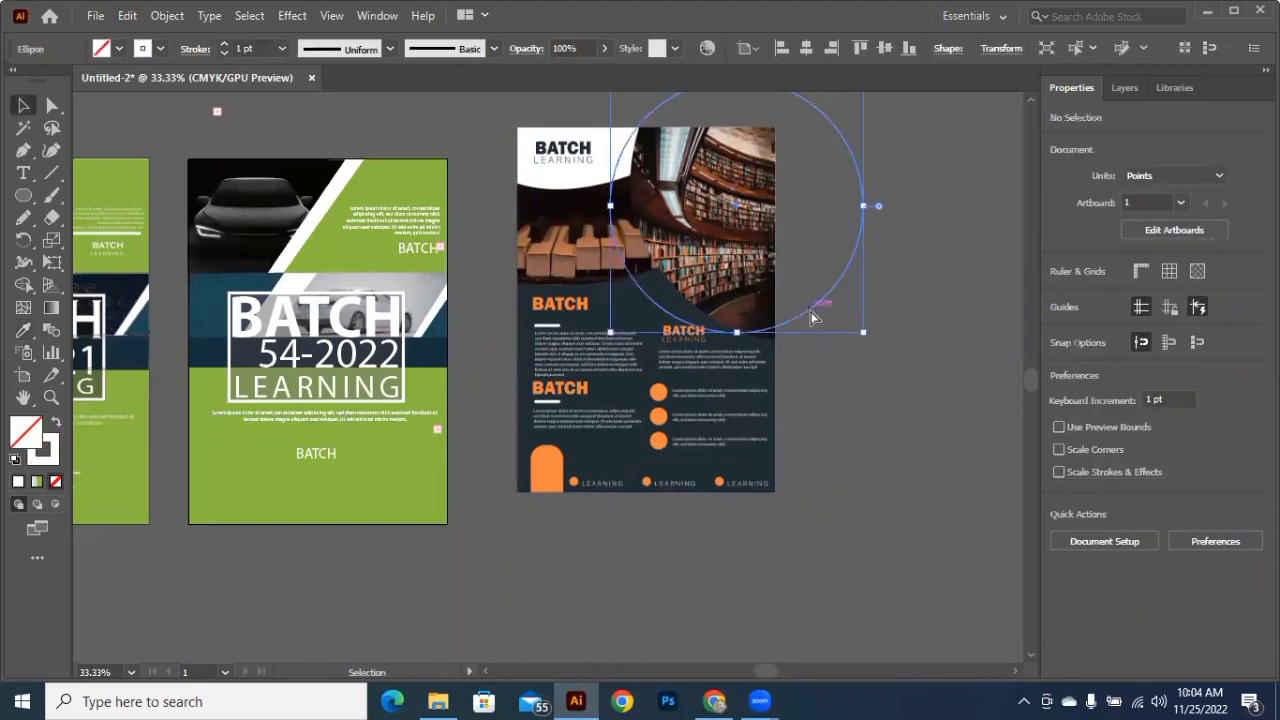
{"action": "key", "text": "ctrl+shift+["}
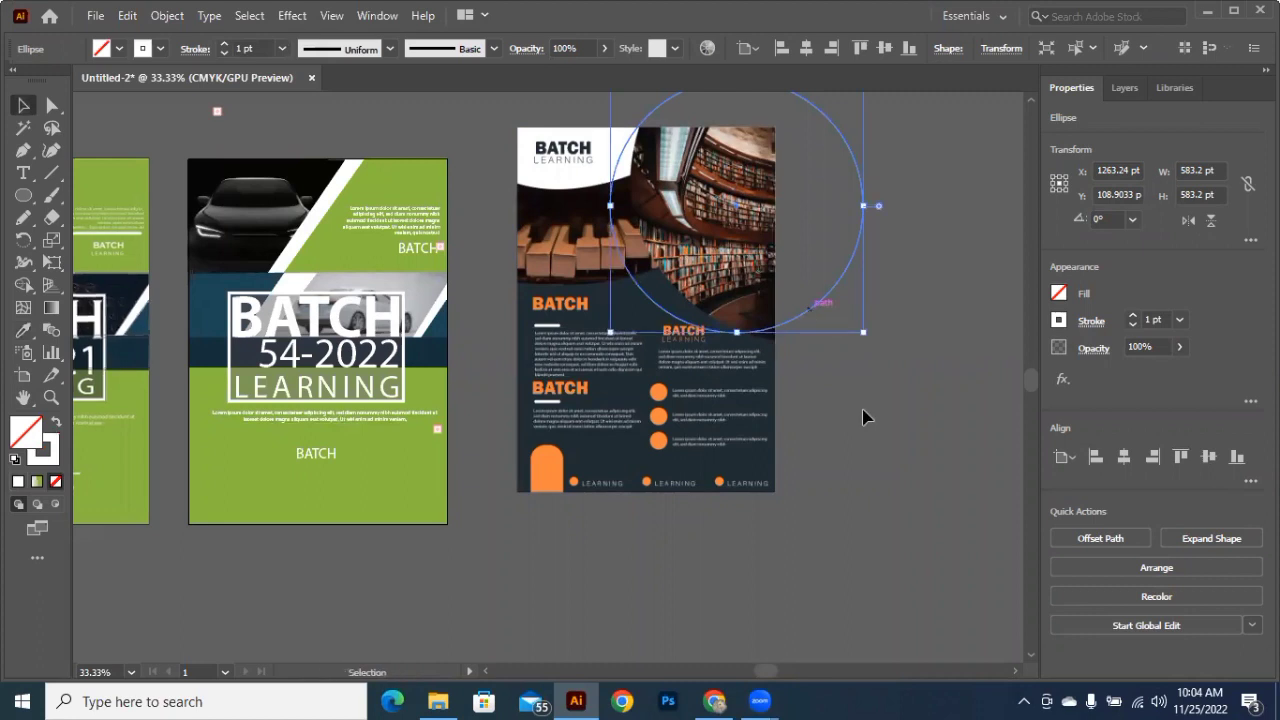
{"action": "left_click", "coordinate": [848, 413]}
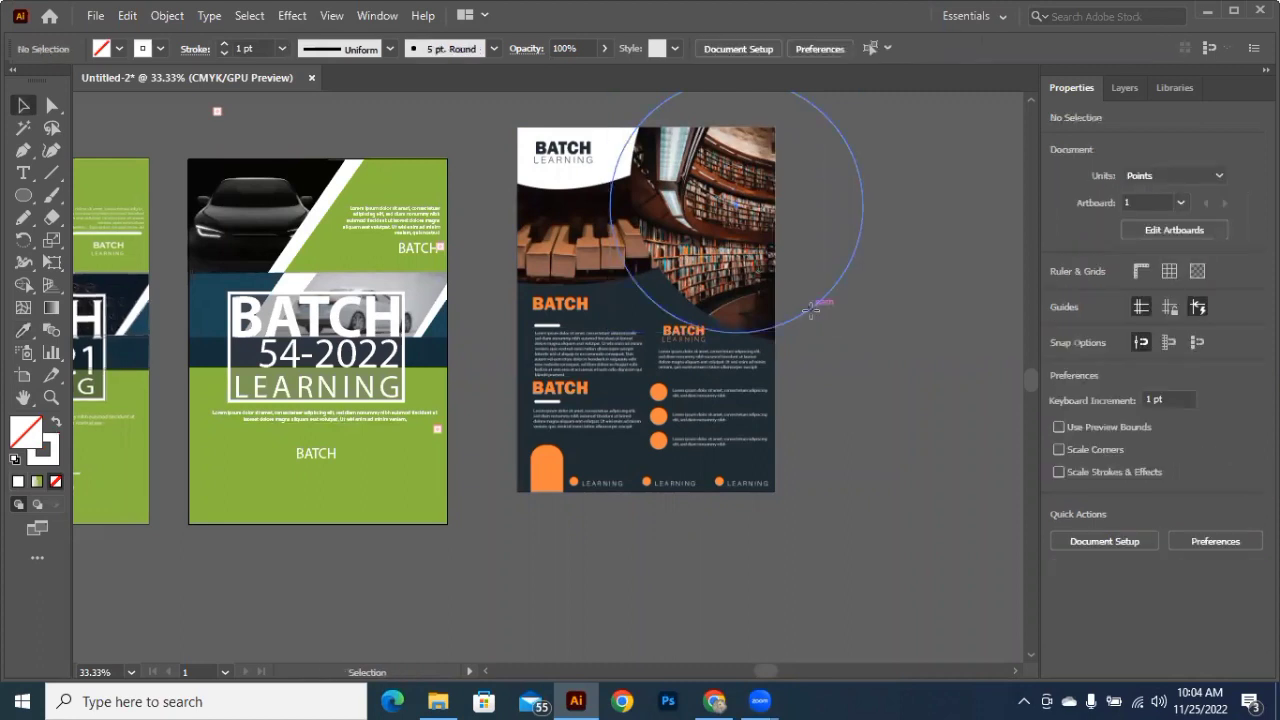
{"action": "left_click", "coordinate": [815, 317]}
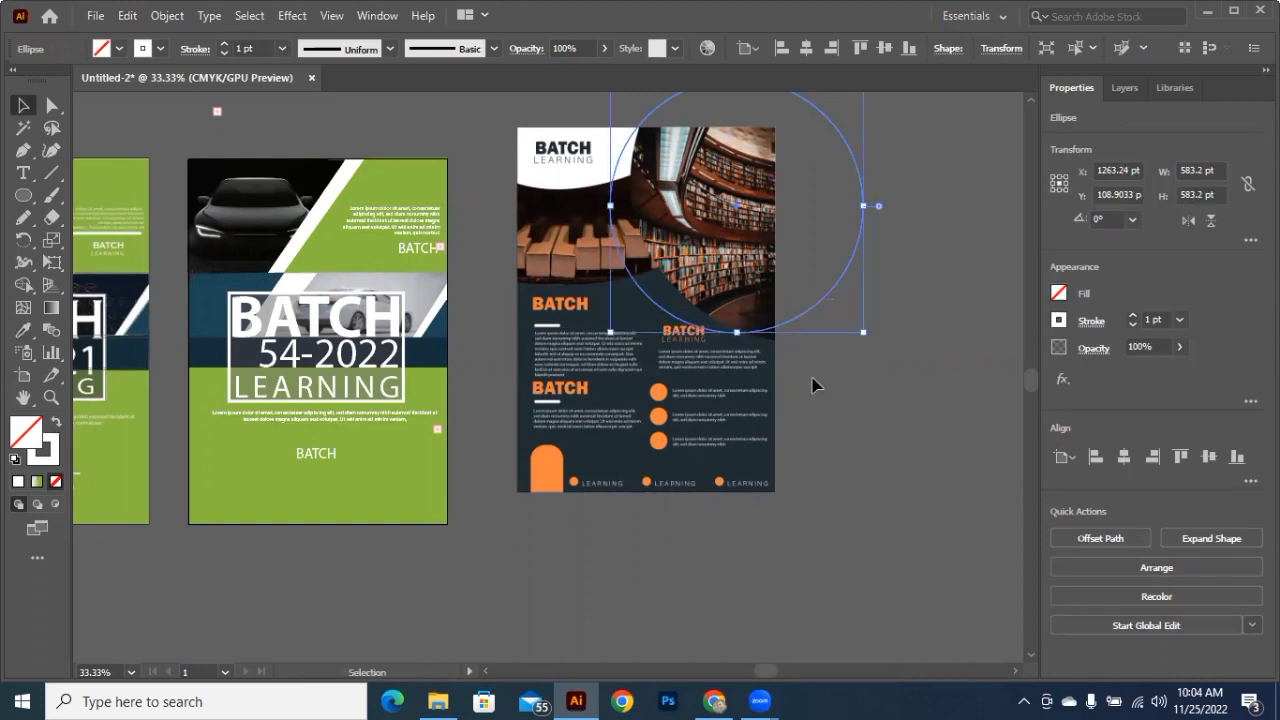
{"action": "left_click", "coordinate": [792, 327]}
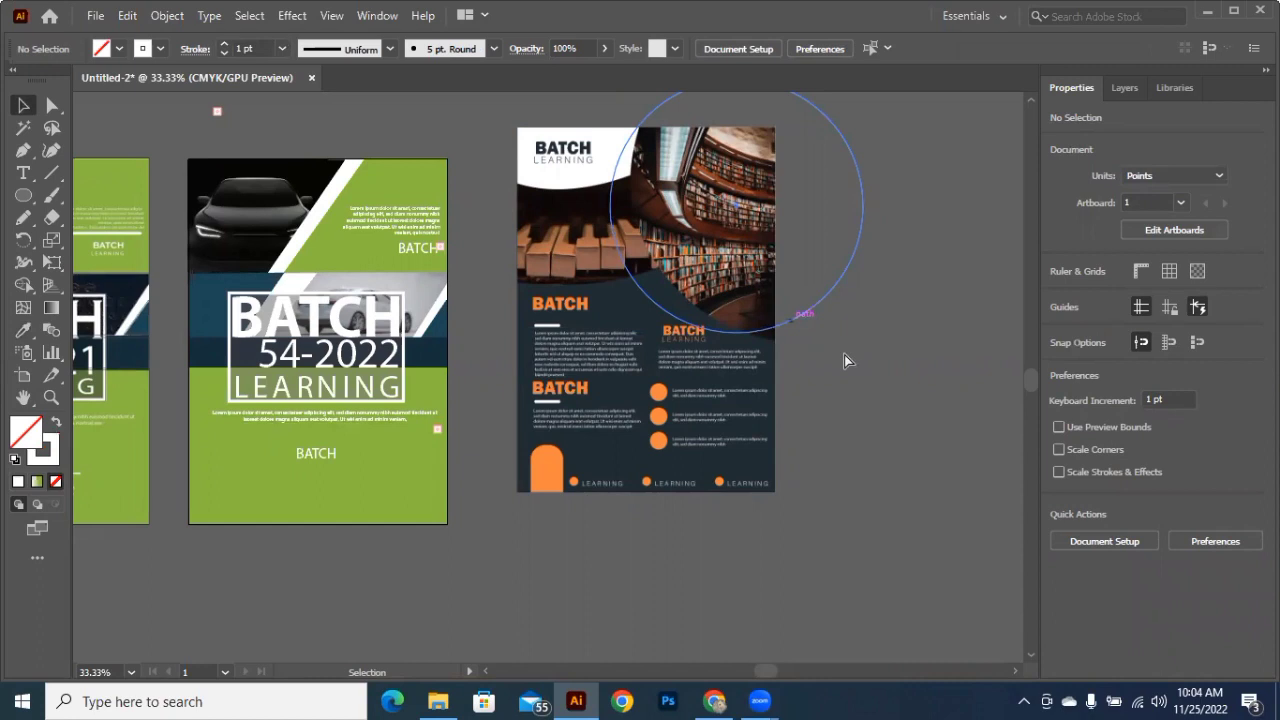
Step: Undo the white outline and give the circle a 1 pt black outline without fill, sampling black from above the piano keys
{"action": "key", "text": "ctrl+z"}
{"action": "key", "text": "ctrl+z"}
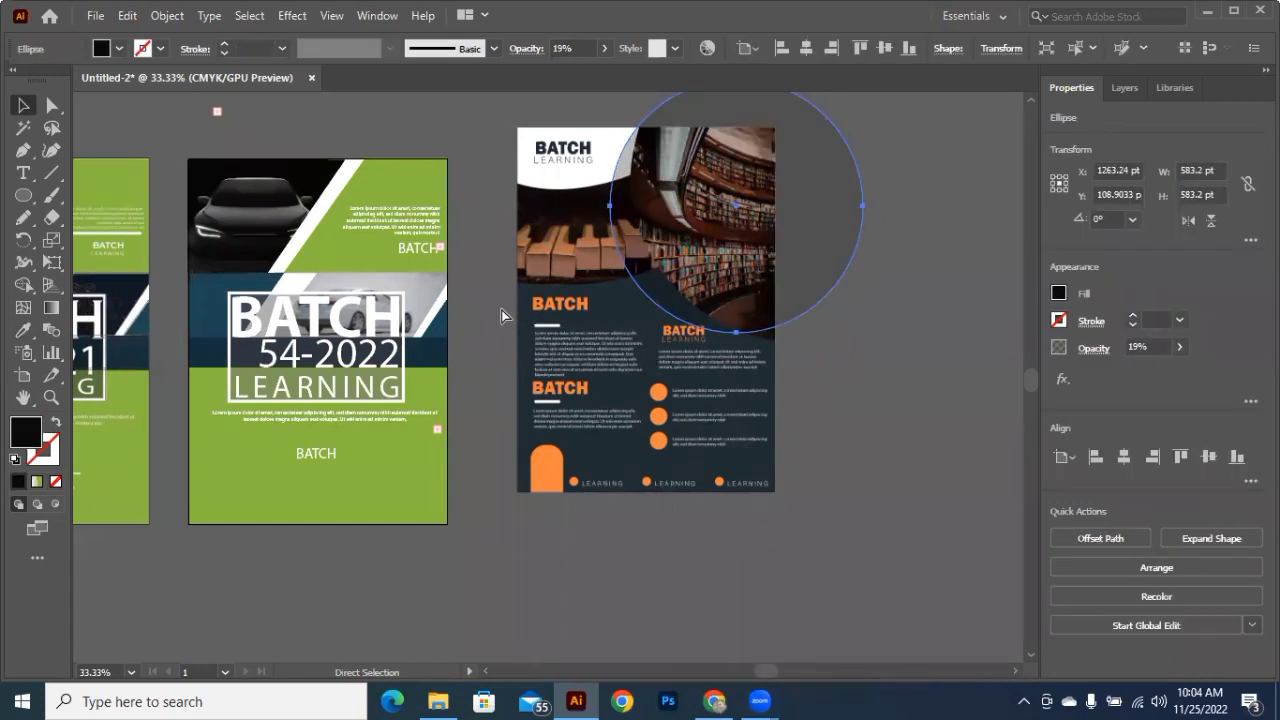
{"action": "key", "text": "ctrl+shift+z"}
{"action": "key", "text": "i"}
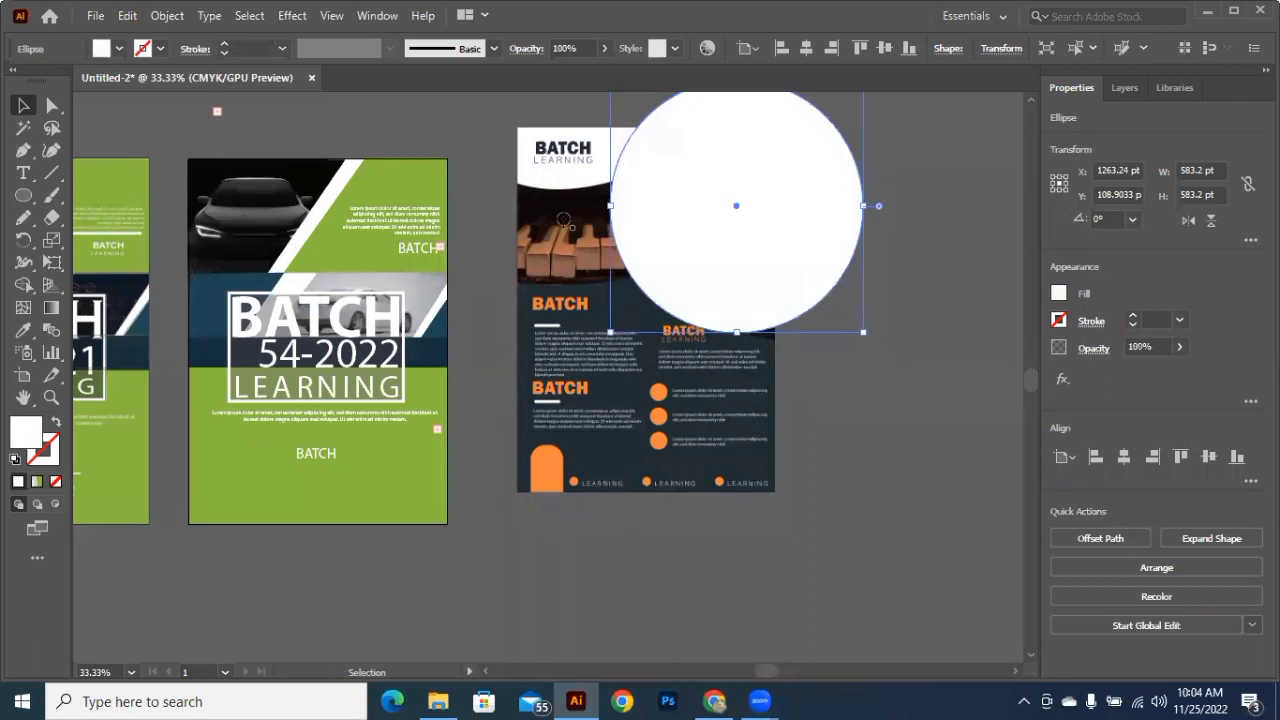
{"action": "left_click", "coordinate": [559, 211]}
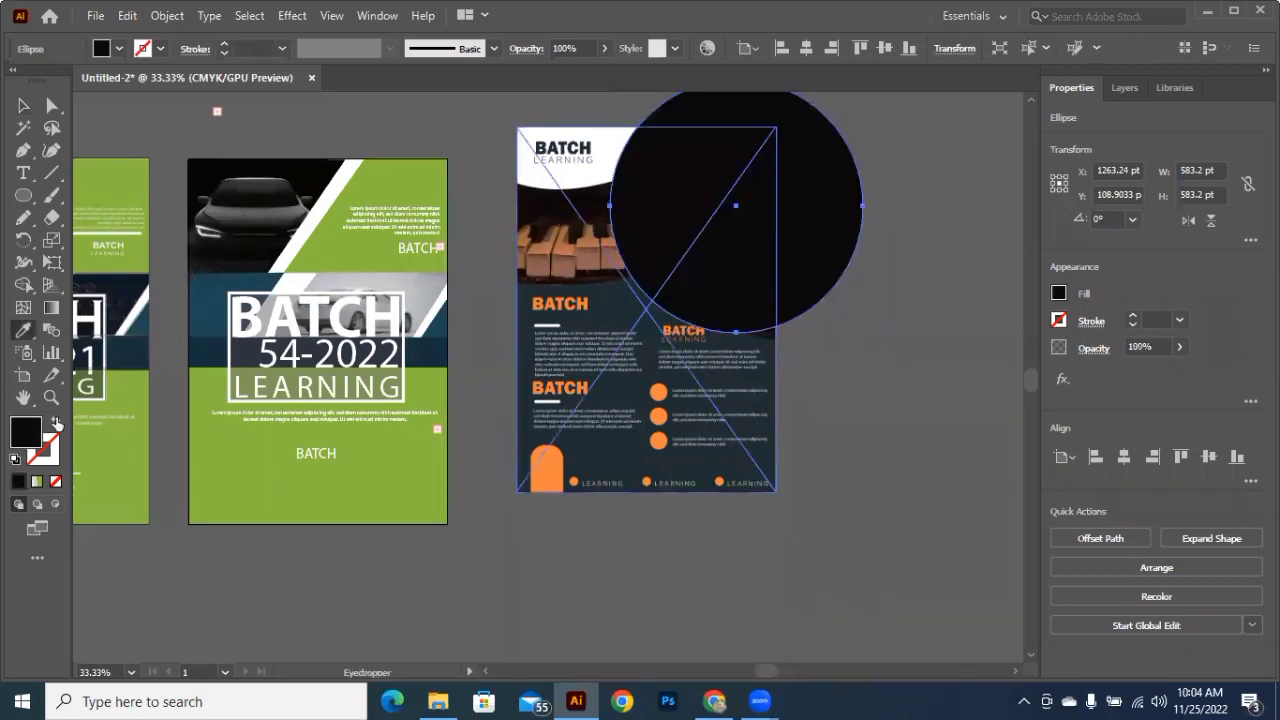
{"action": "key", "text": "shift+x"}
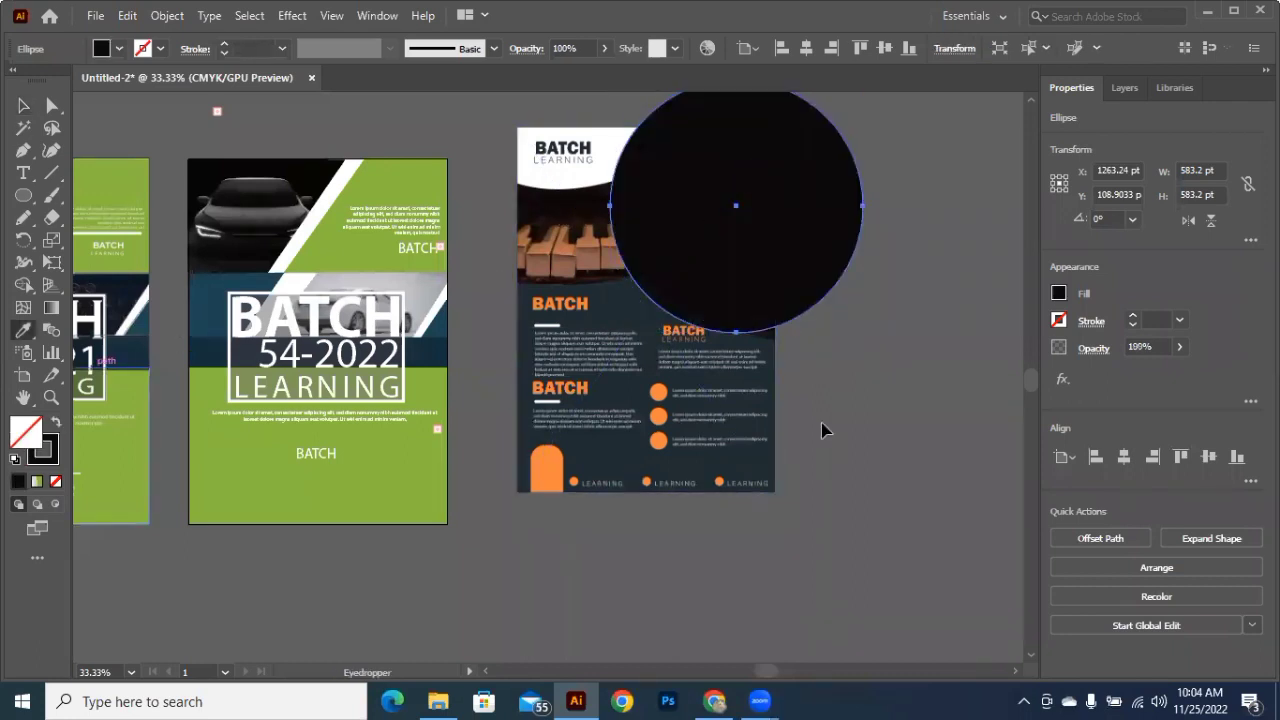
{"action": "key", "text": "v"}
{"action": "left_click", "coordinate": [816, 318]}
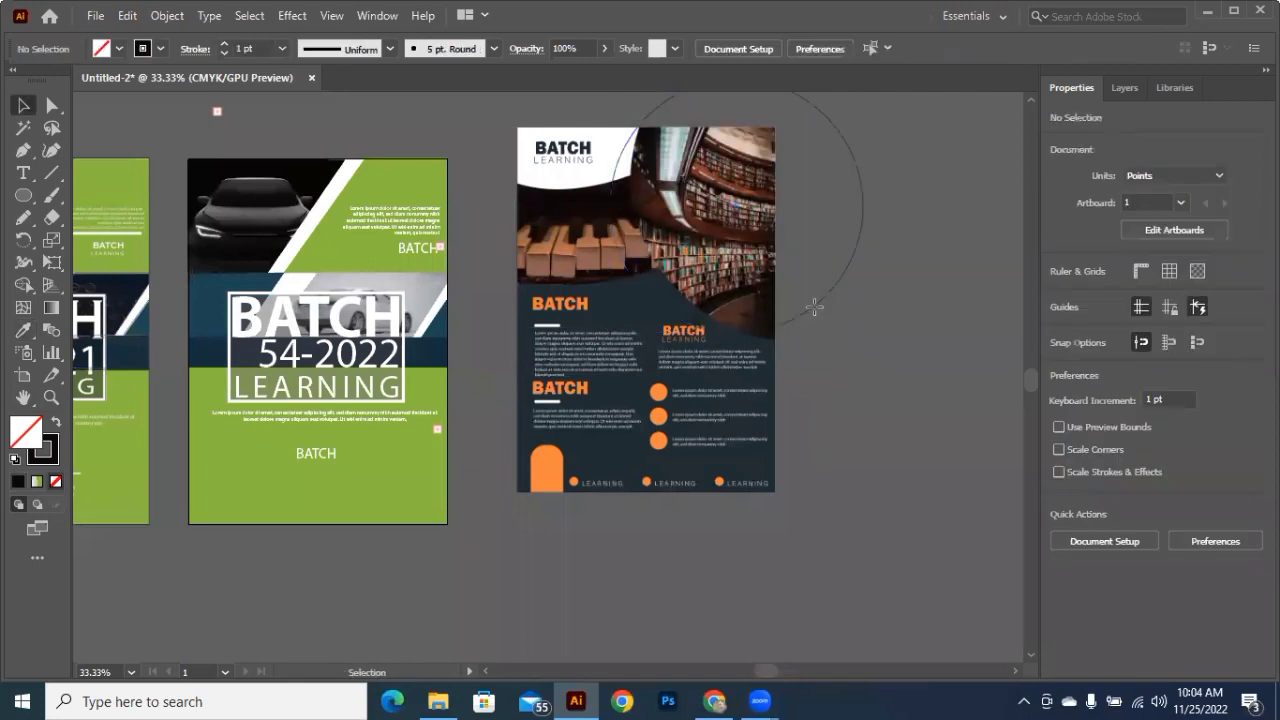
{"action": "left_click_drag", "start_coordinate": [815, 307], "coordinate": [818, 308]}
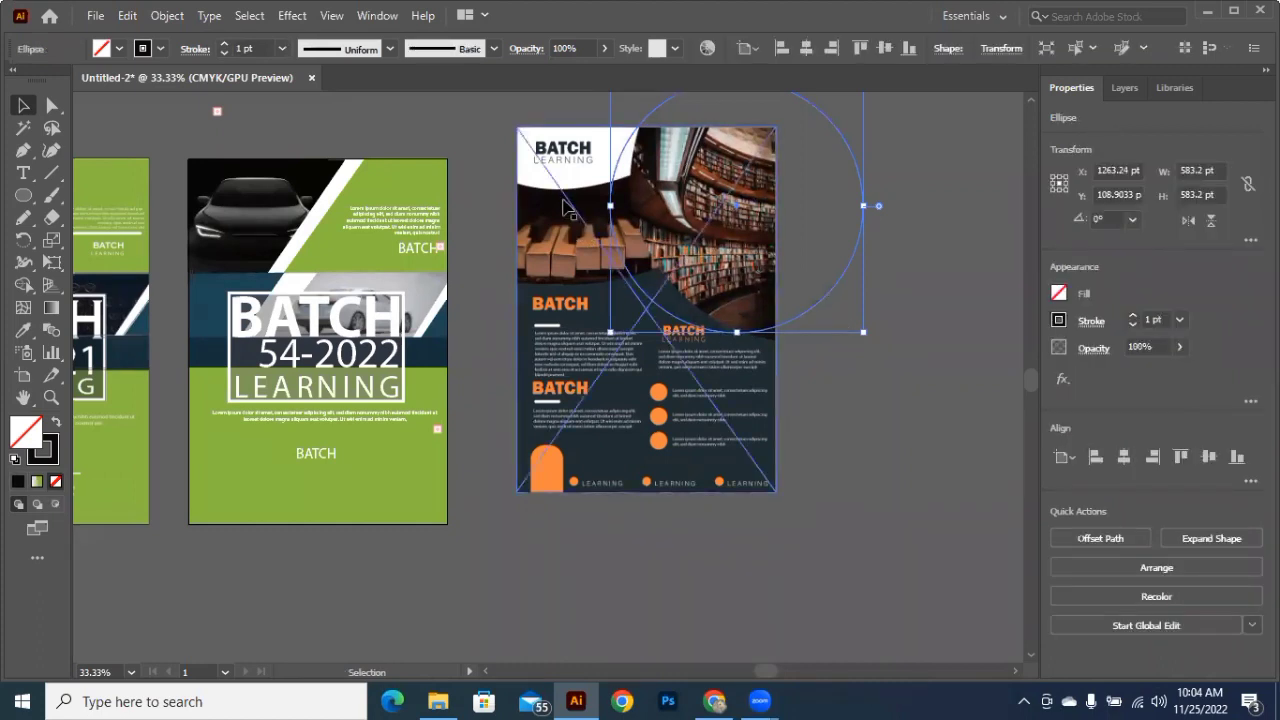
Step: Draw a rectangle about 597 by 843 pt over the whole dark flyer and remove the circle's part outside it with Shape Builder
{"action": "key", "text": "m"}
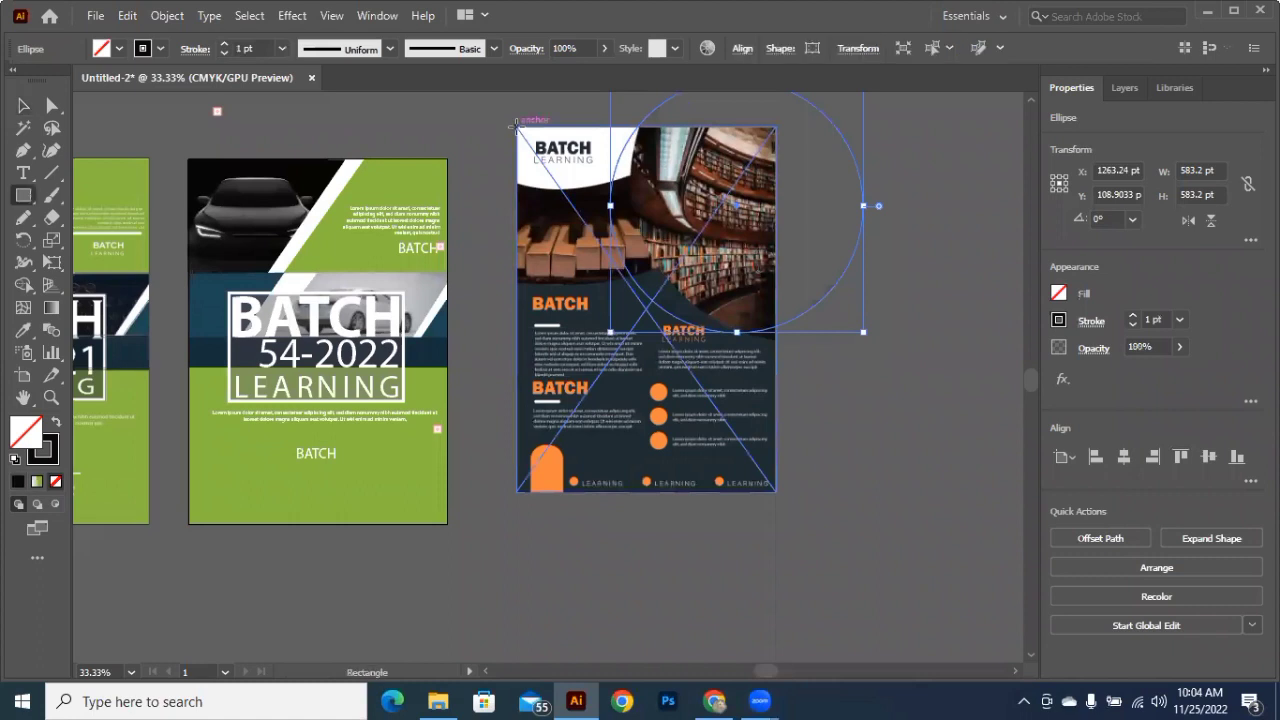
{"action": "left_click_drag", "start_coordinate": [516, 122], "coordinate": [776, 491]}
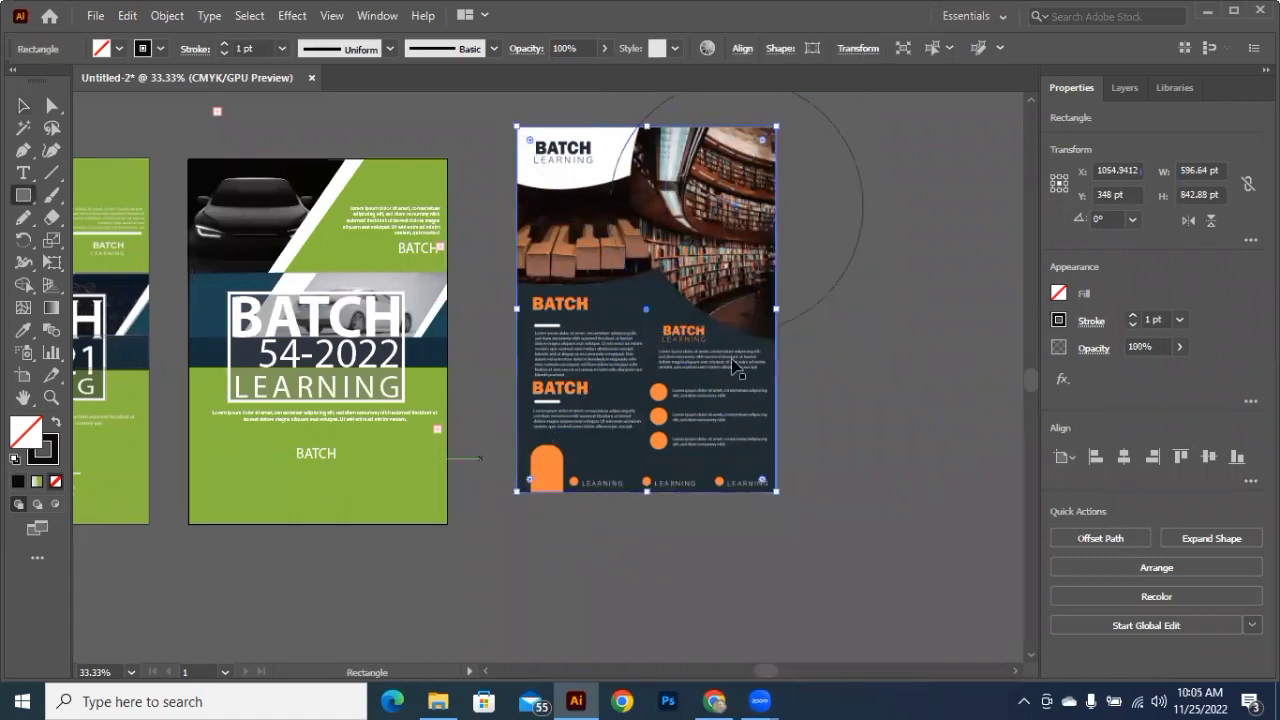
{"action": "key", "text": "v"}
{"action": "left_click_drag", "start_coordinate": [835, 275], "coordinate": [679, 396]}
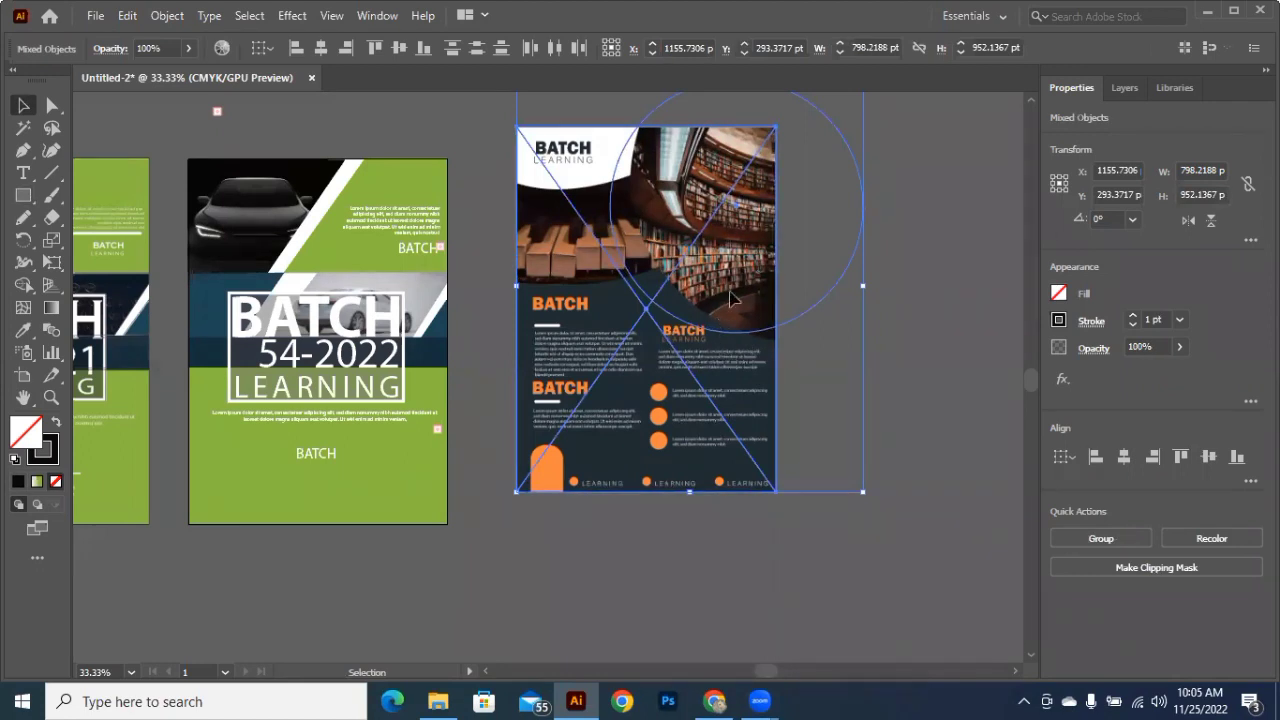
{"action": "key", "text": "shift+m"}
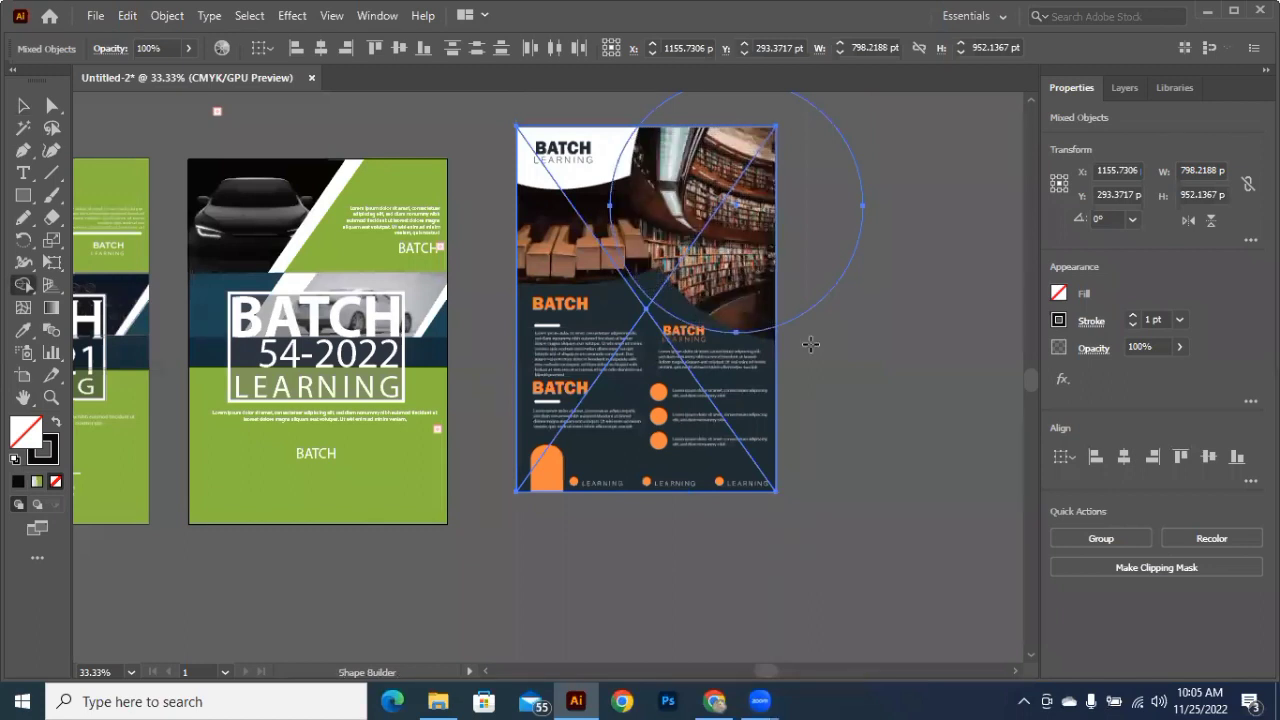
{"action": "mouse_move", "coordinate": [810, 344]}
{"action": "left_mouse_down"}
{"action": "mouse_move", "coordinate": [814, 271]}
{"action": "mouse_move", "coordinate": [810, 290]}
{"action": "left_mouse_up"}
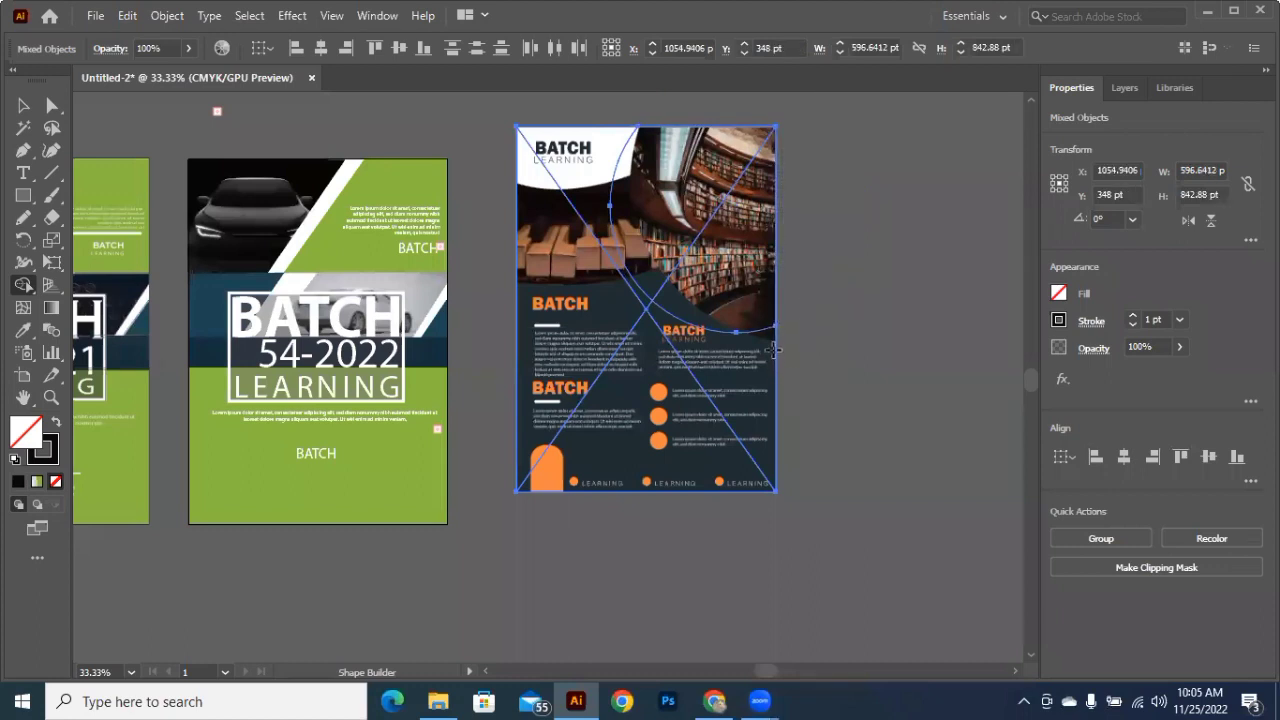
{"action": "key", "text": "v"}
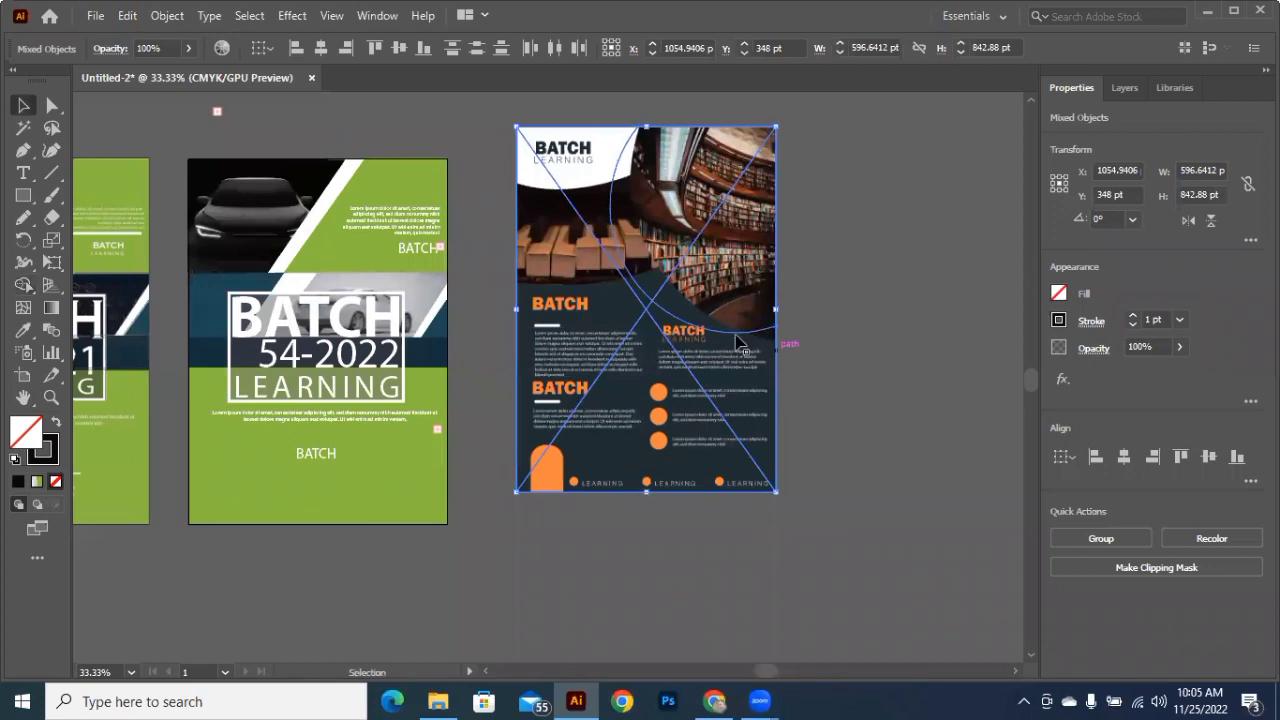
{"action": "key", "text": "ctrl+shift+a"}
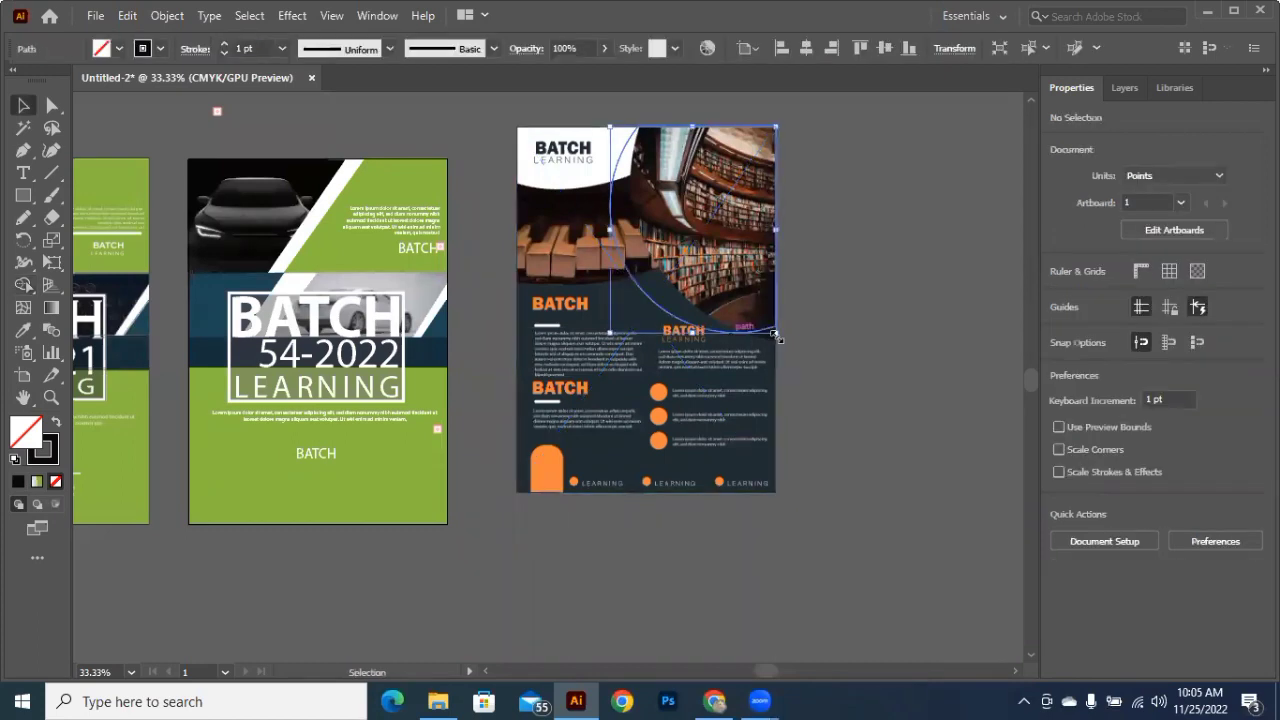
Step: Try to reshape the large outlined arc on the dark flyer by moving its lower-right and left anchor points, and undo the moves
{"action": "left_click", "coordinate": [742, 348]}
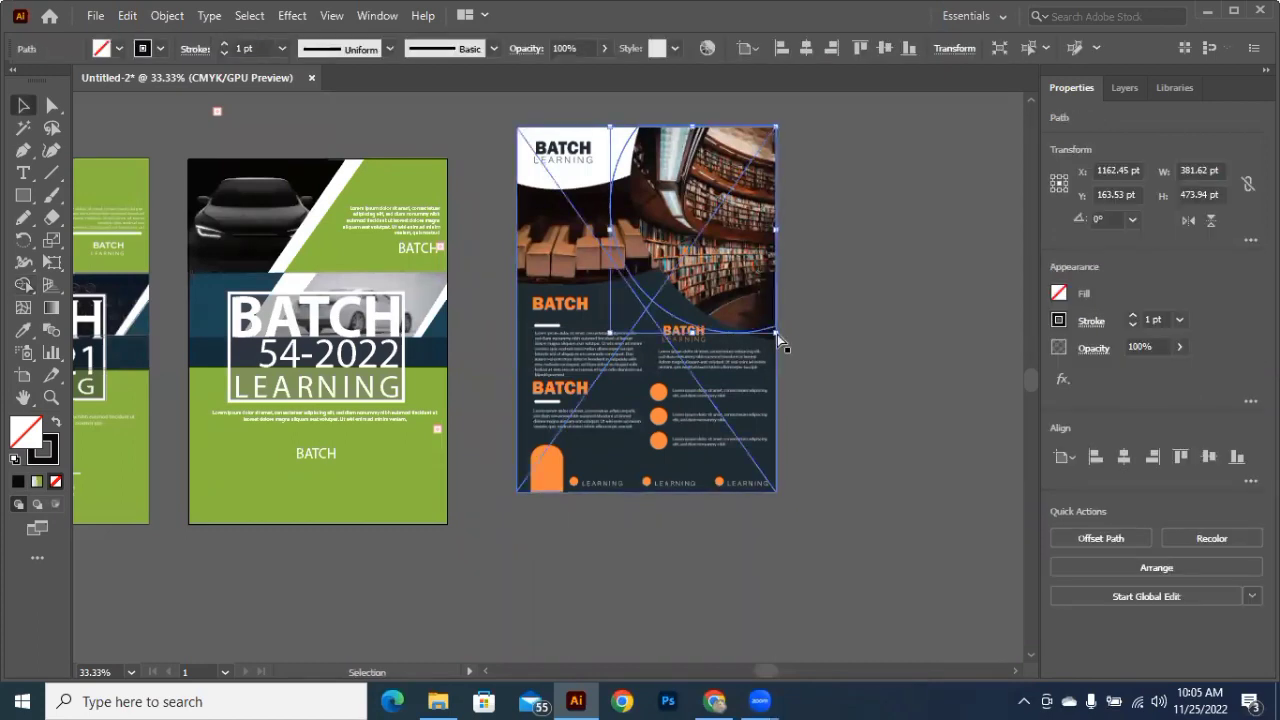
{"action": "key", "text": "a"}
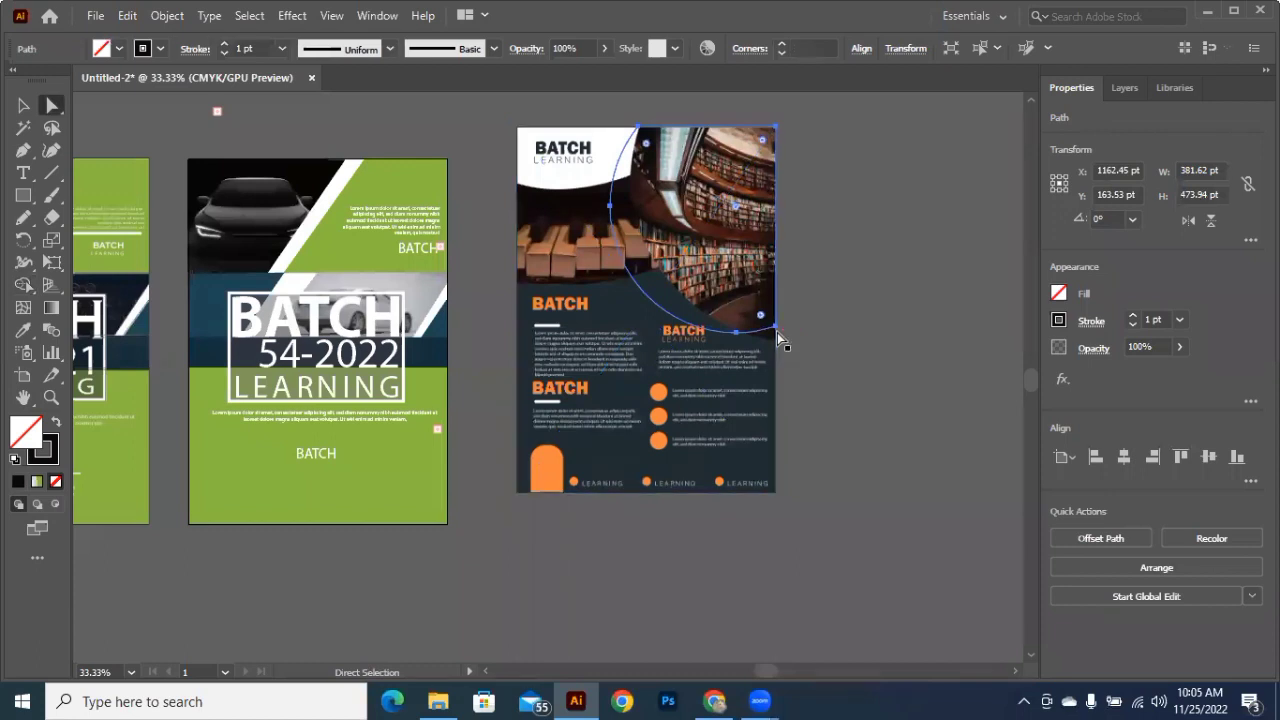
{"action": "scroll", "coordinate": [773, 321], "scroll_direction": "up", "scroll_amount": 2}
{"action": "left_click", "coordinate": [773, 319]}
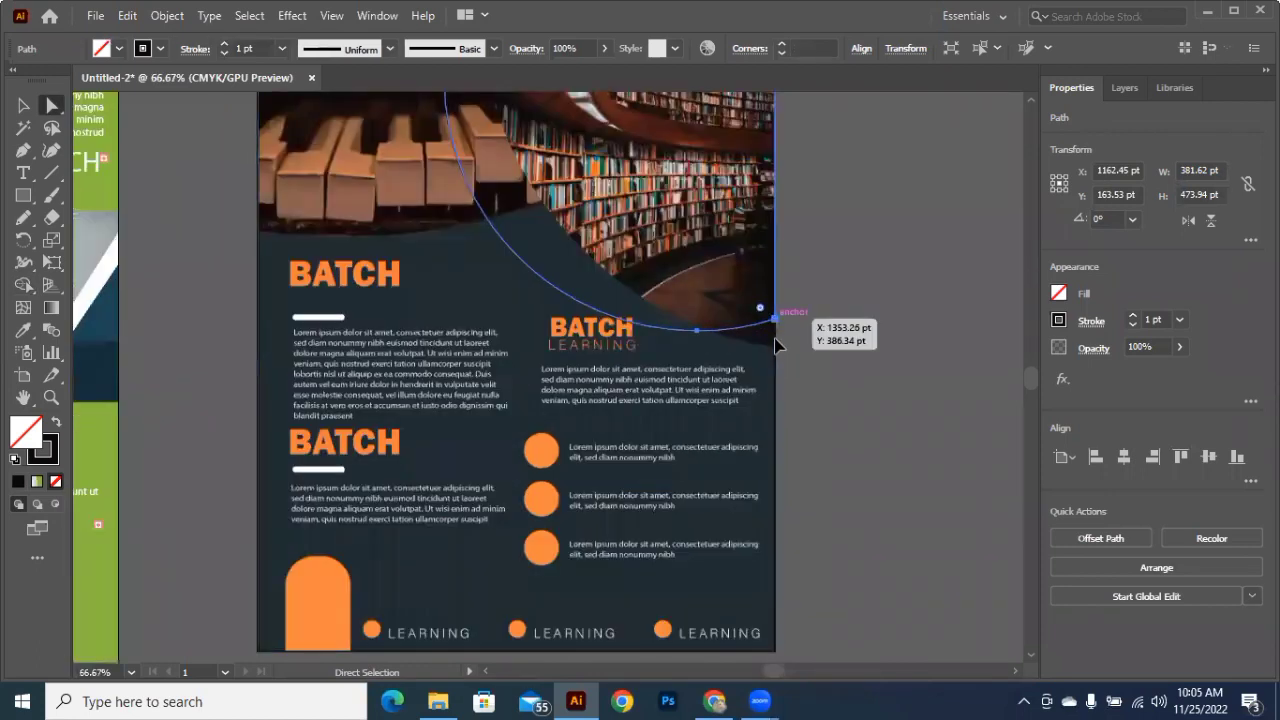
{"action": "mouse_move", "coordinate": [775, 340]}
{"action": "left_mouse_down"}
{"action": "mouse_move", "coordinate": [775, 322]}
{"action": "mouse_move", "coordinate": [777, 346]}
{"action": "left_mouse_up"}
{"action": "key", "text": "ctrl+z"}
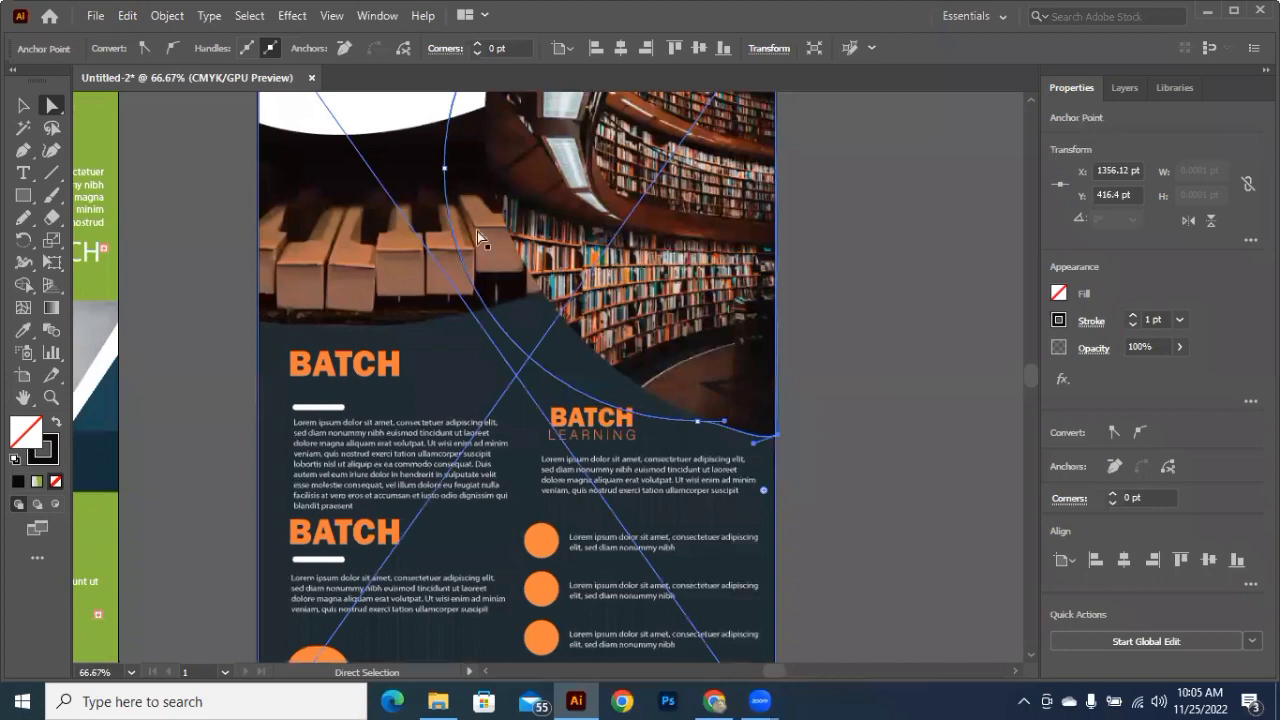
{"action": "scroll", "coordinate": [449, 240], "scroll_direction": "up", "scroll_amount": 1}
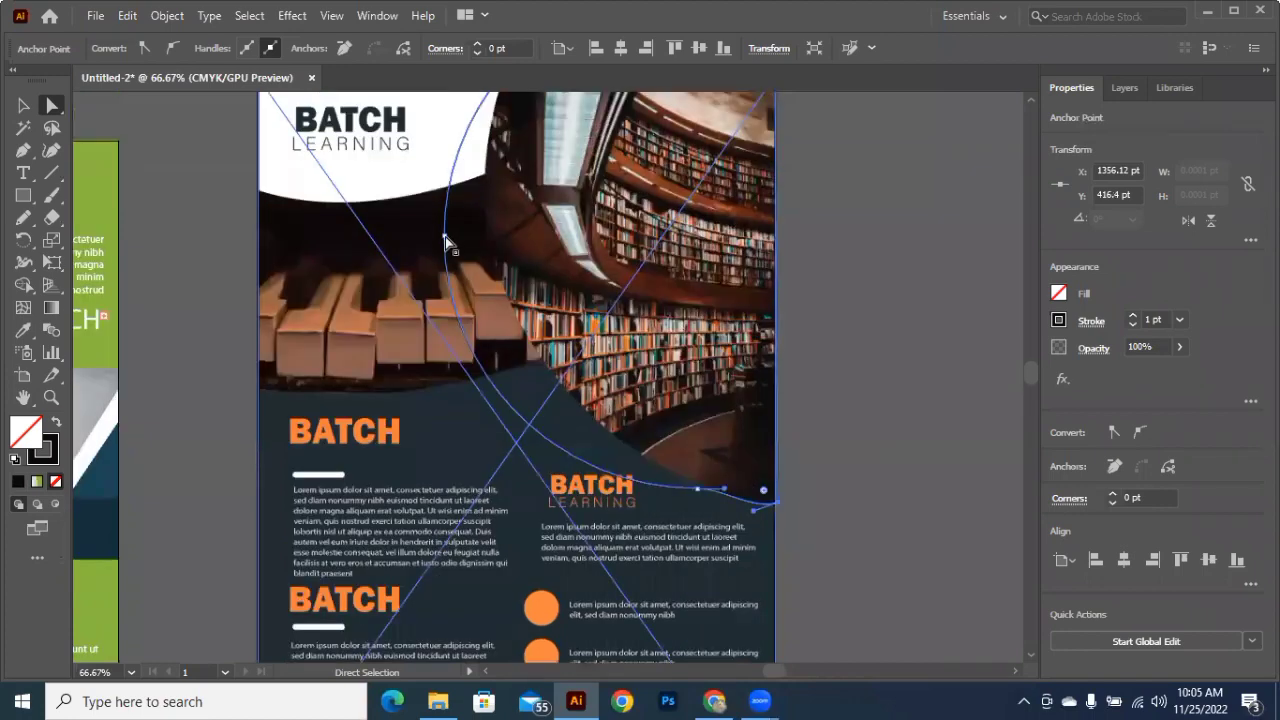
{"action": "left_click_drag", "start_coordinate": [445, 236], "coordinate": [483, 181]}
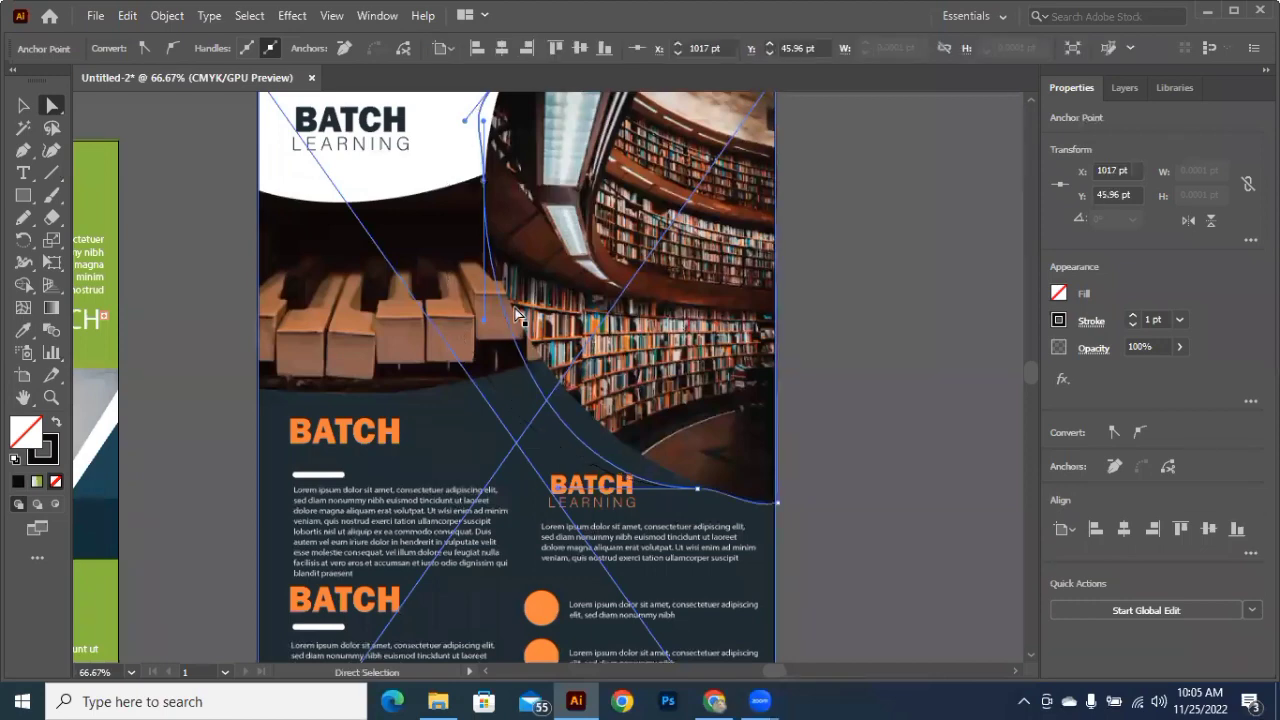
{"action": "key", "text": "ctrl+z"}
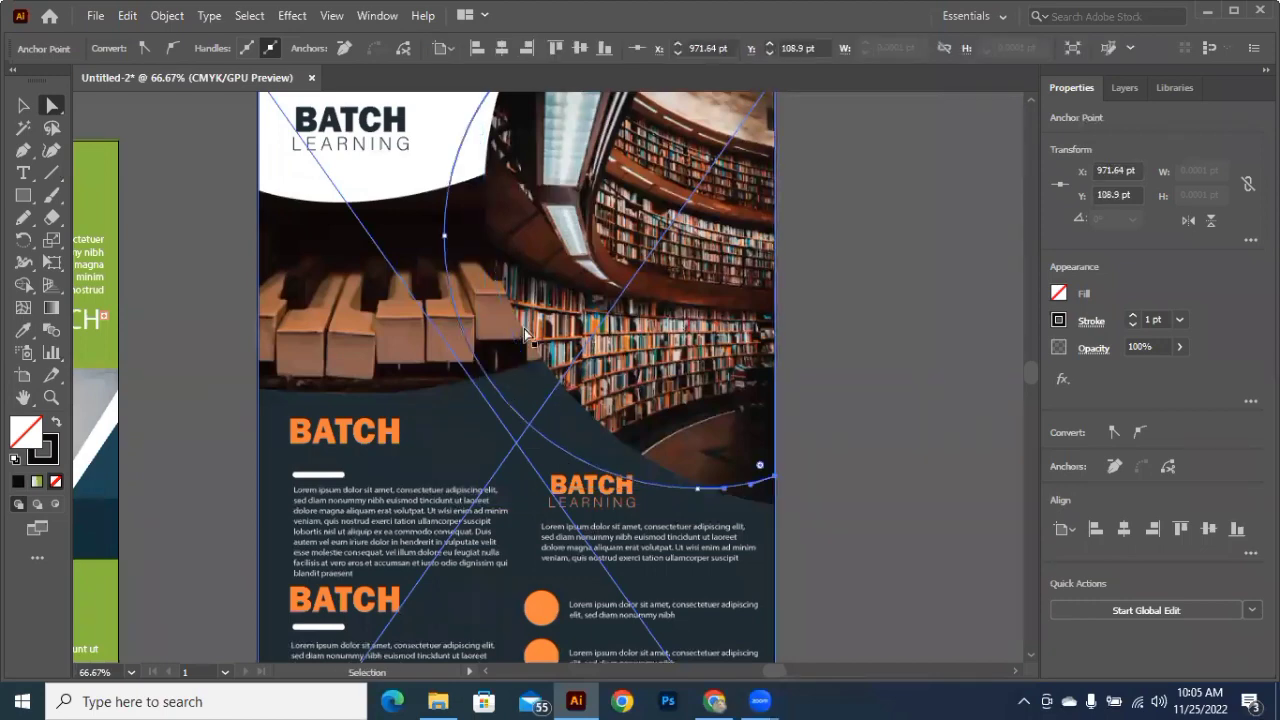
{"action": "key", "text": "ctrl+z"}
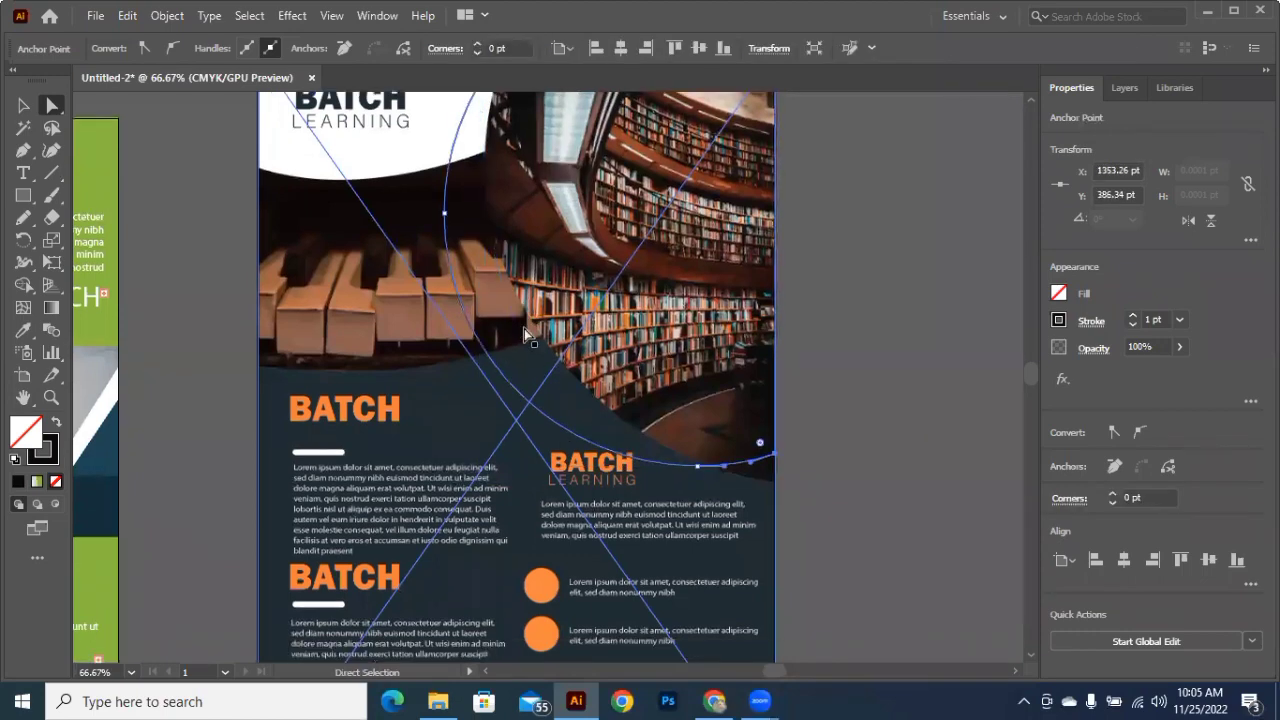
Step: Draw a circle about 46 pt across centred over the first of the three stacked orange dots on the dark flyer
{"action": "key", "text": "ctrl+minus"}
{"action": "scroll", "coordinate": [350, 218], "scroll_direction": "up", "scroll_amount": 3}
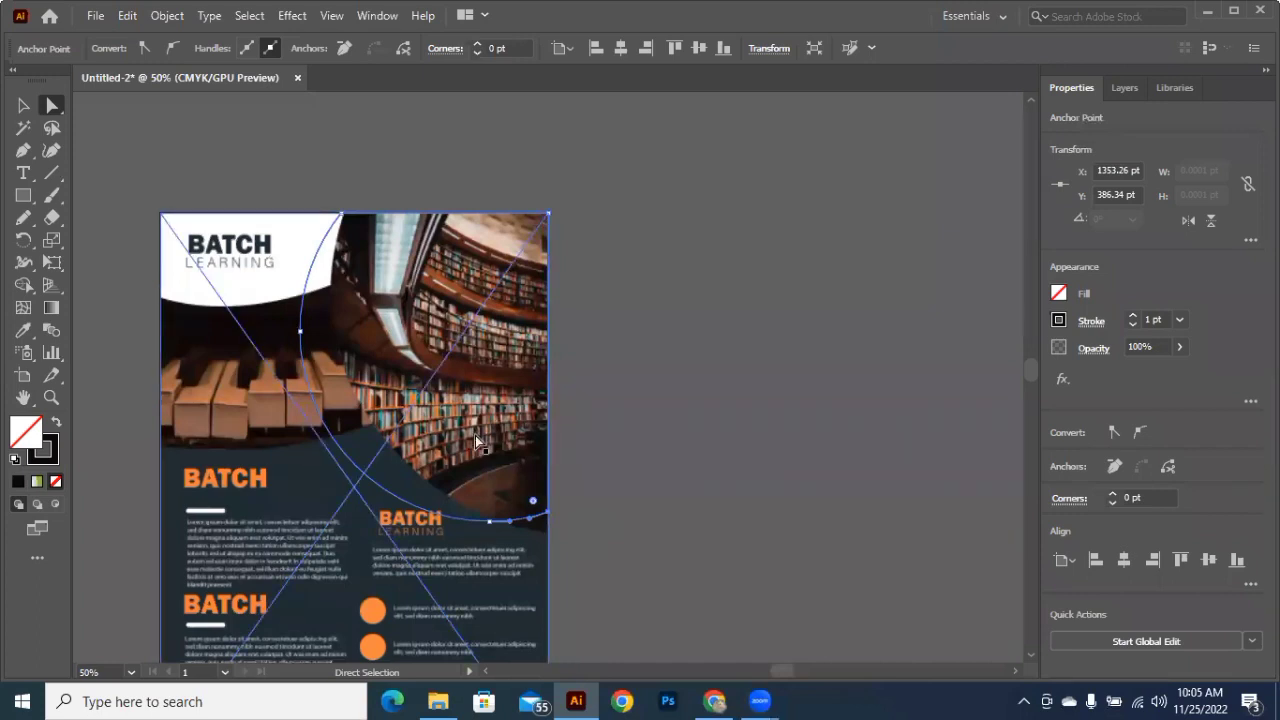
{"action": "scroll", "coordinate": [465, 437], "scroll_direction": "down", "scroll_amount": 3}
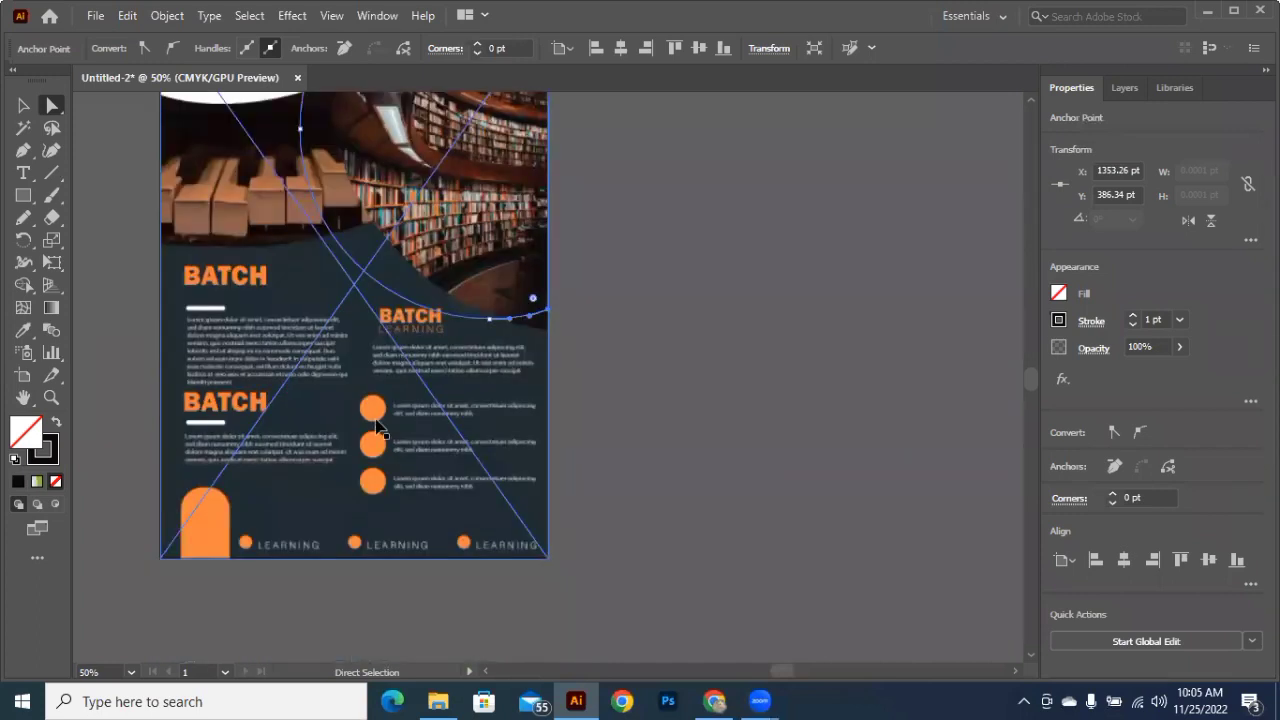
{"action": "key", "text": "v"}
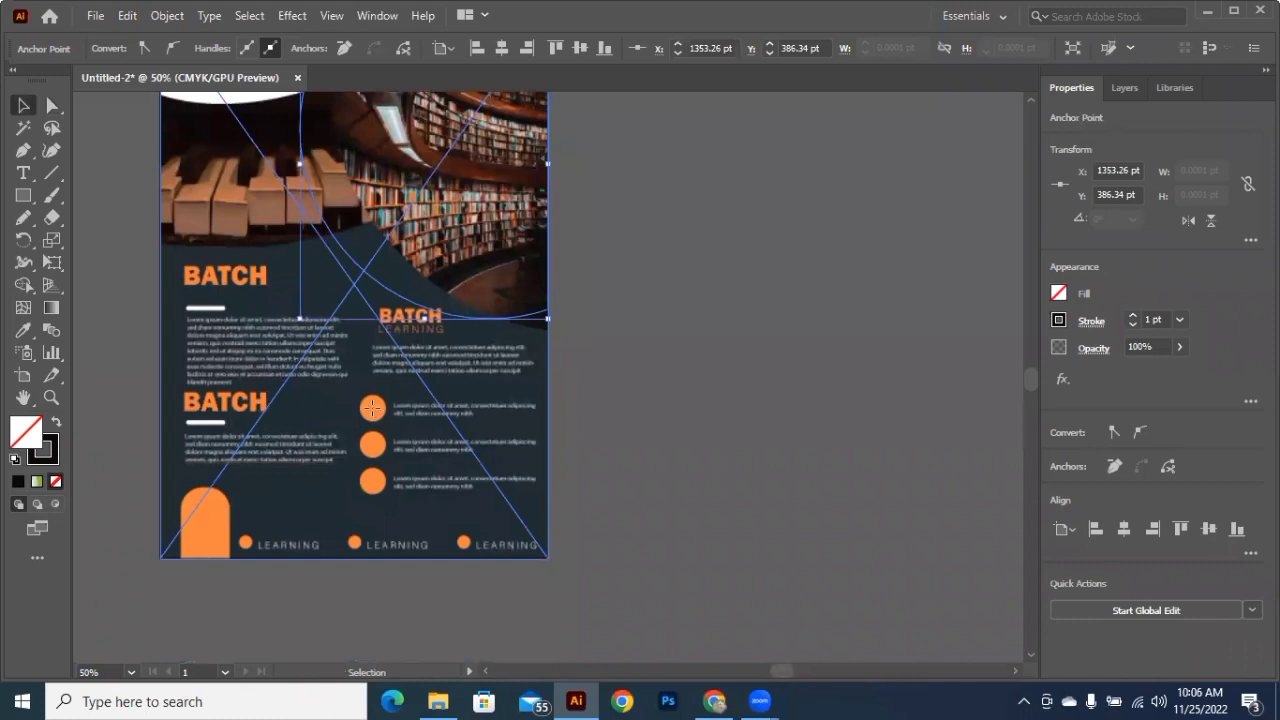
{"action": "key", "text": "l"}
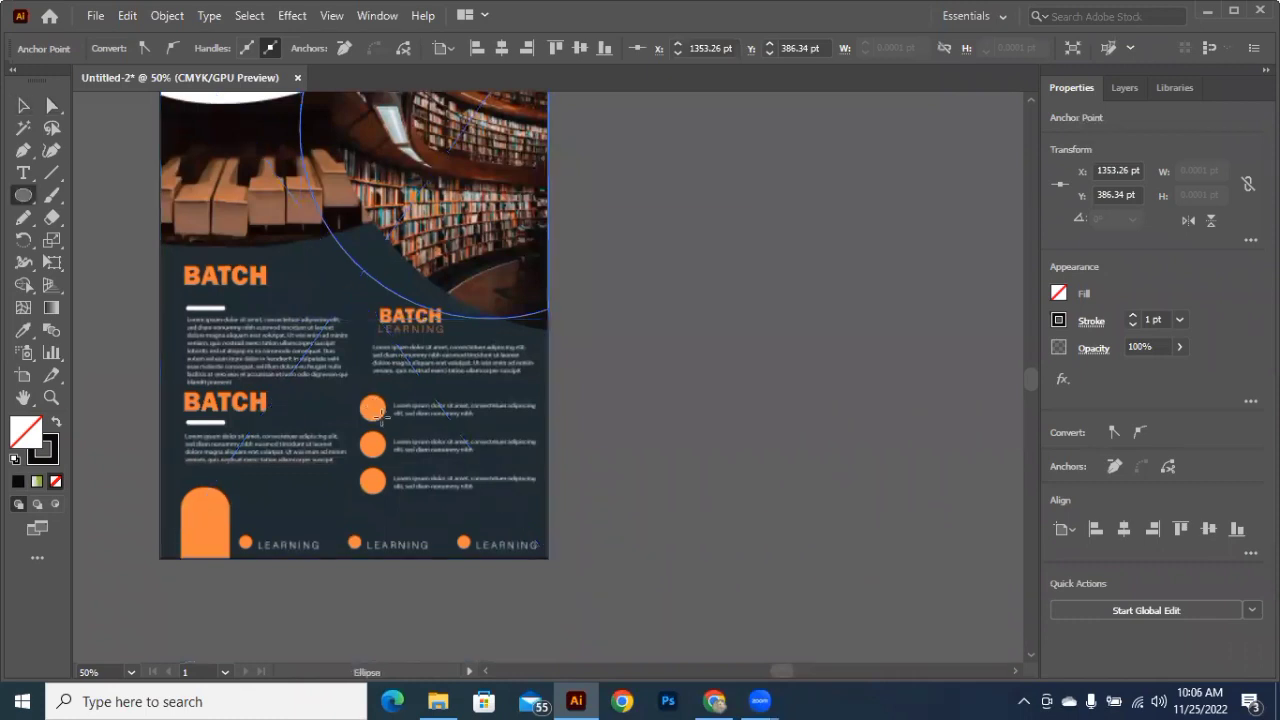
{"action": "left_click_drag", "start_coordinate": [373, 406], "coordinate": [388, 421]}
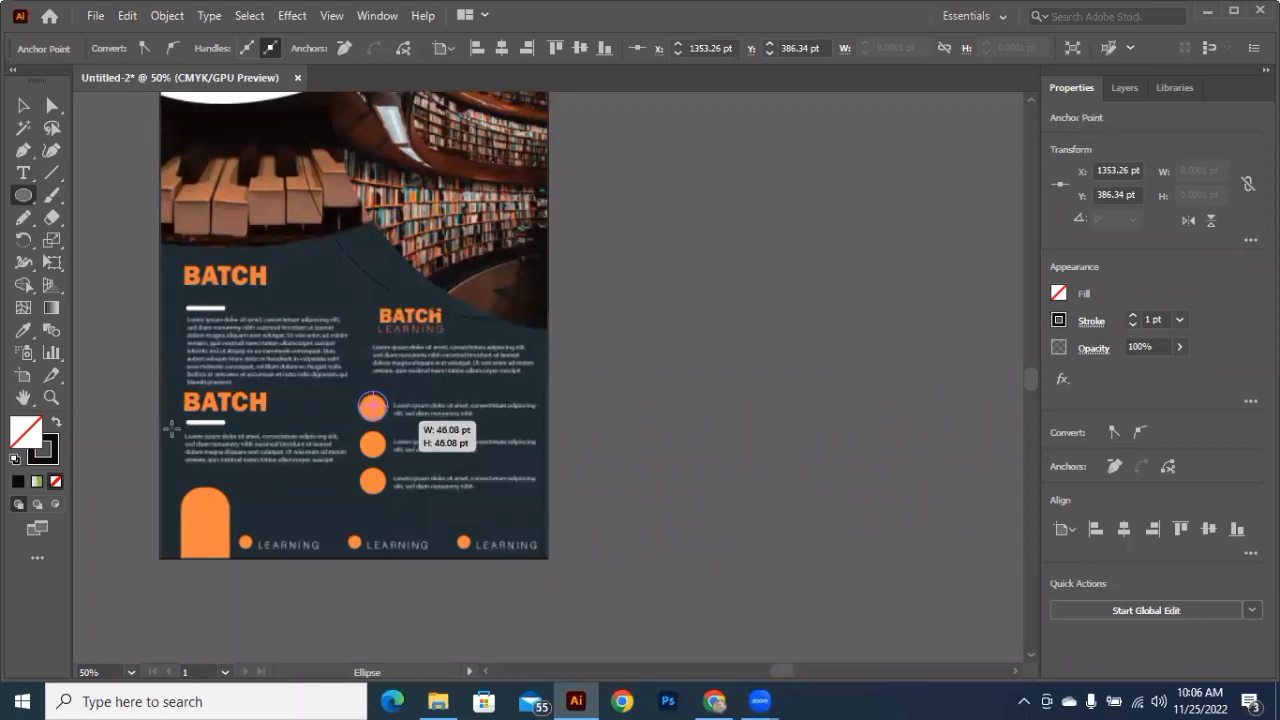
Step: Draw a rectangle about 76 by 114 pt over the orange arch and round its two upper corners to 38.16 pt
{"action": "scroll", "coordinate": [172, 426], "scroll_direction": "down", "scroll_amount": 2}
{"action": "key", "text": "m"}
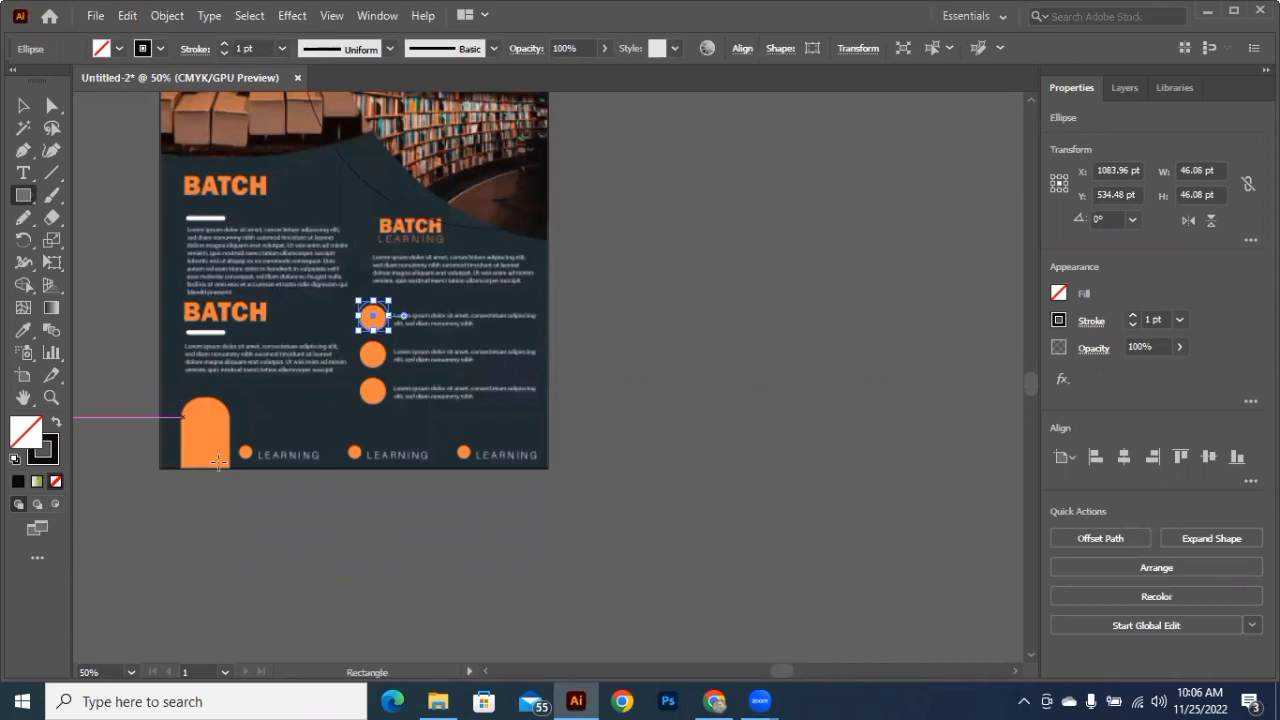
{"action": "mouse_move", "coordinate": [180, 397]}
{"action": "left_mouse_down"}
{"action": "mouse_move", "coordinate": [231, 472]}
{"action": "mouse_move", "coordinate": [185, 402]}
{"action": "mouse_move", "coordinate": [192, 381]}
{"action": "left_mouse_up"}
{"action": "key", "text": "a"}
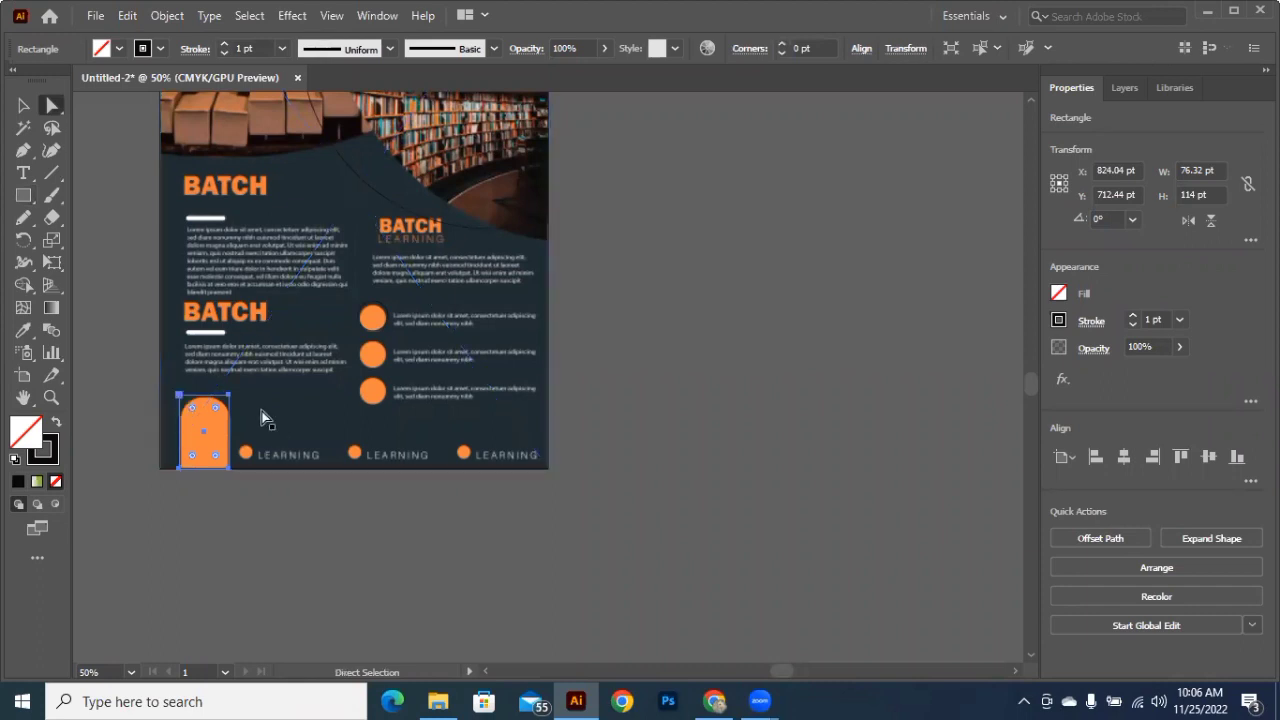
{"action": "left_click", "coordinate": [219, 412]}
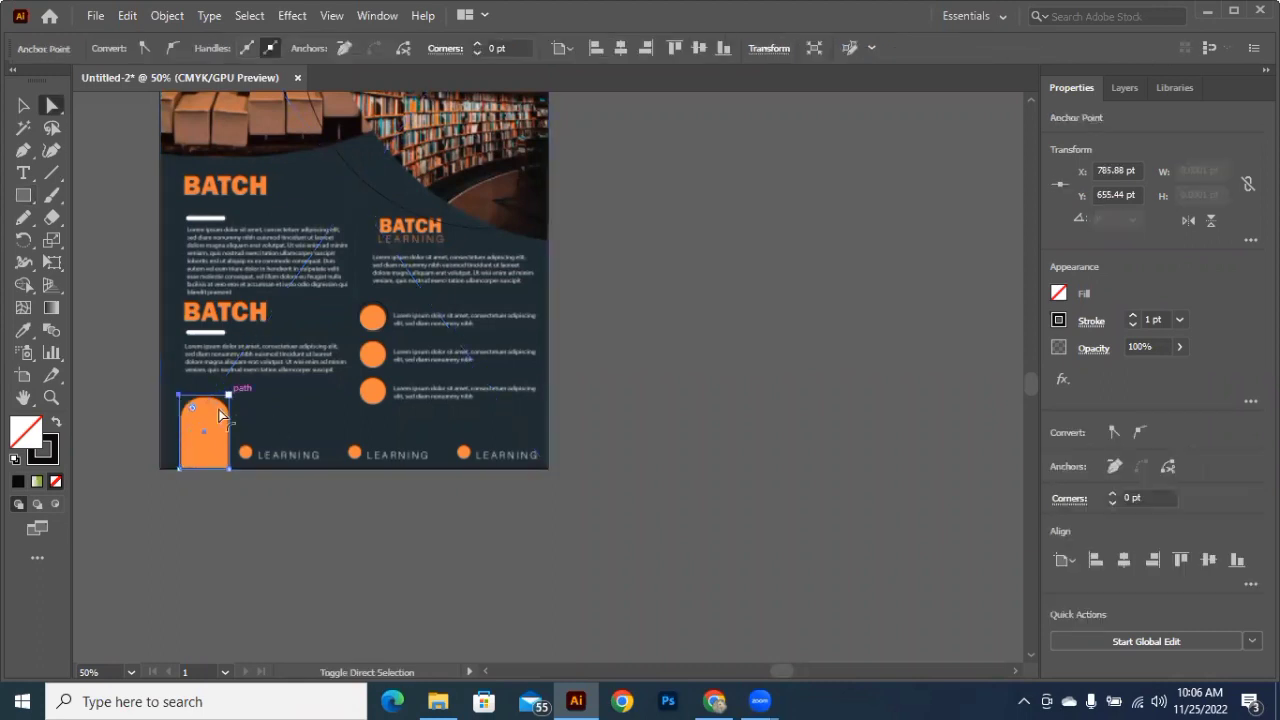
{"action": "left_click", "coordinate": [228, 395], "text": "shift"}
{"action": "left_click_drag", "start_coordinate": [215, 409], "coordinate": [321, 476]}
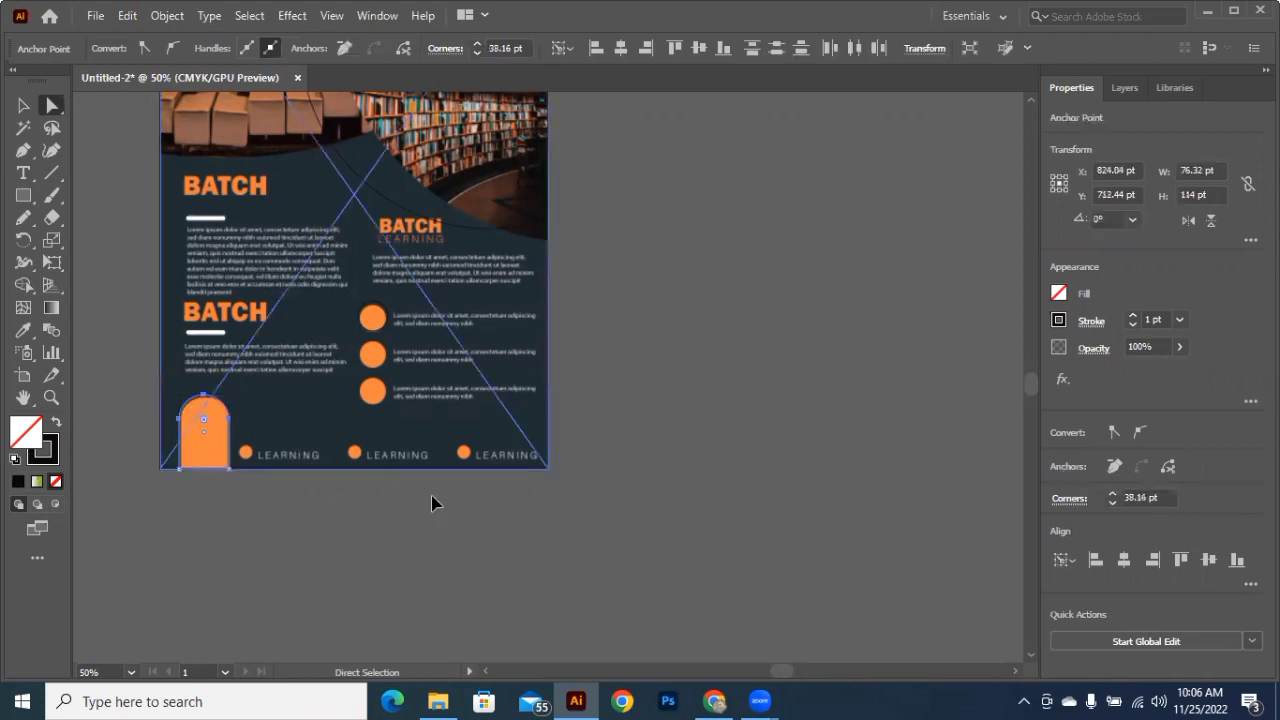
{"action": "key", "text": "v"}
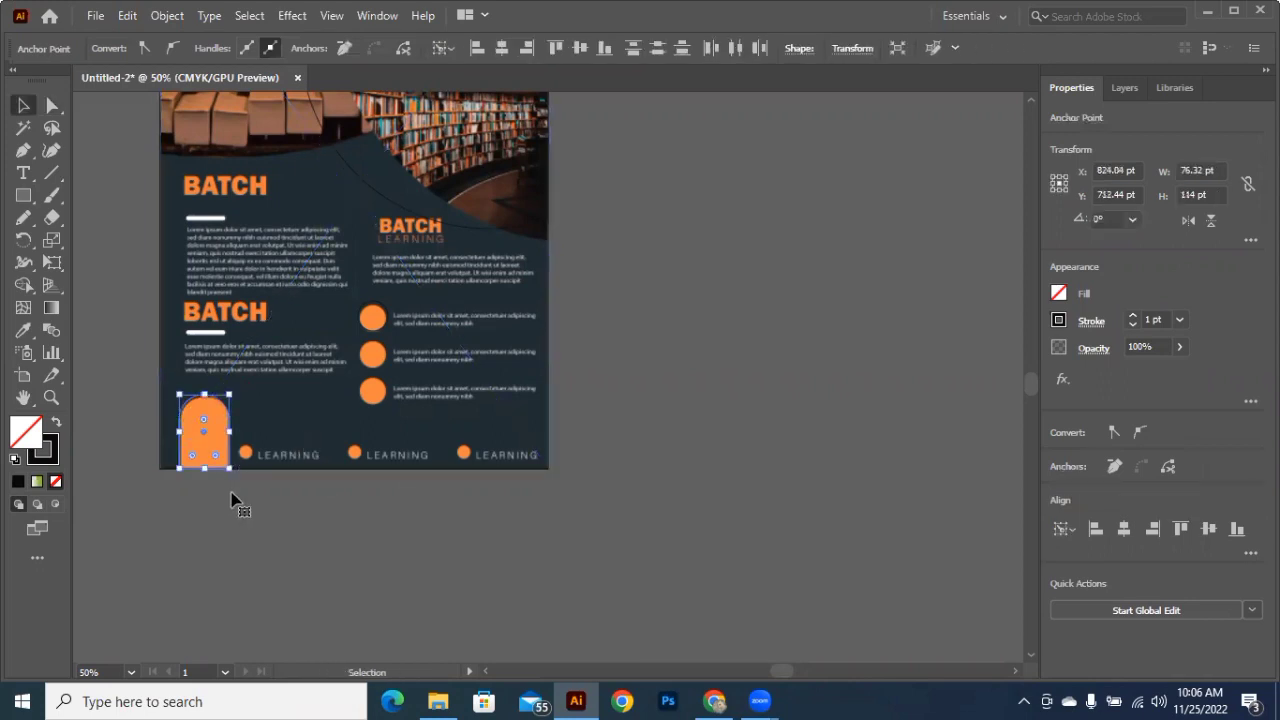
{"action": "left_click", "coordinate": [232, 502]}
Step: Fill the arch shape without an outline, sampling the flyer's dark background and settling on brown from the library photo
{"action": "scroll", "coordinate": [234, 503], "scroll_direction": "up", "scroll_amount": 2}
{"action": "left_click", "coordinate": [228, 491]}
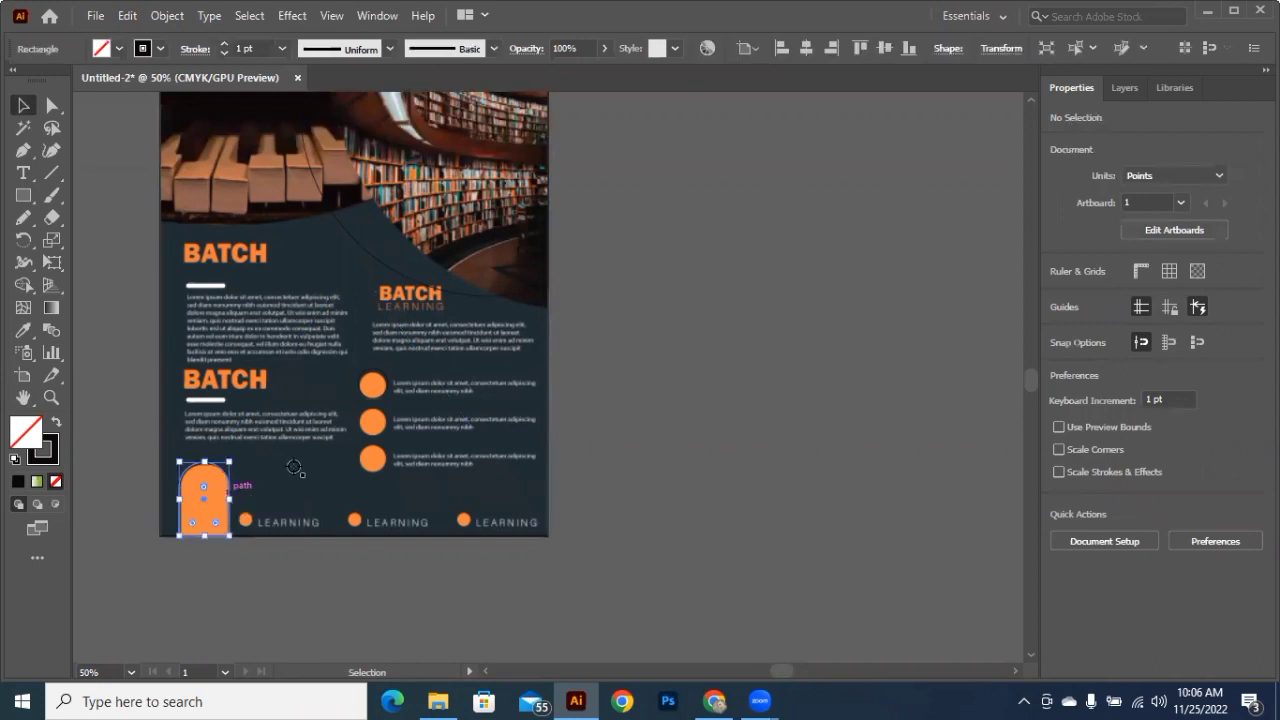
{"action": "key", "text": "i"}
{"action": "left_click", "coordinate": [292, 467]}
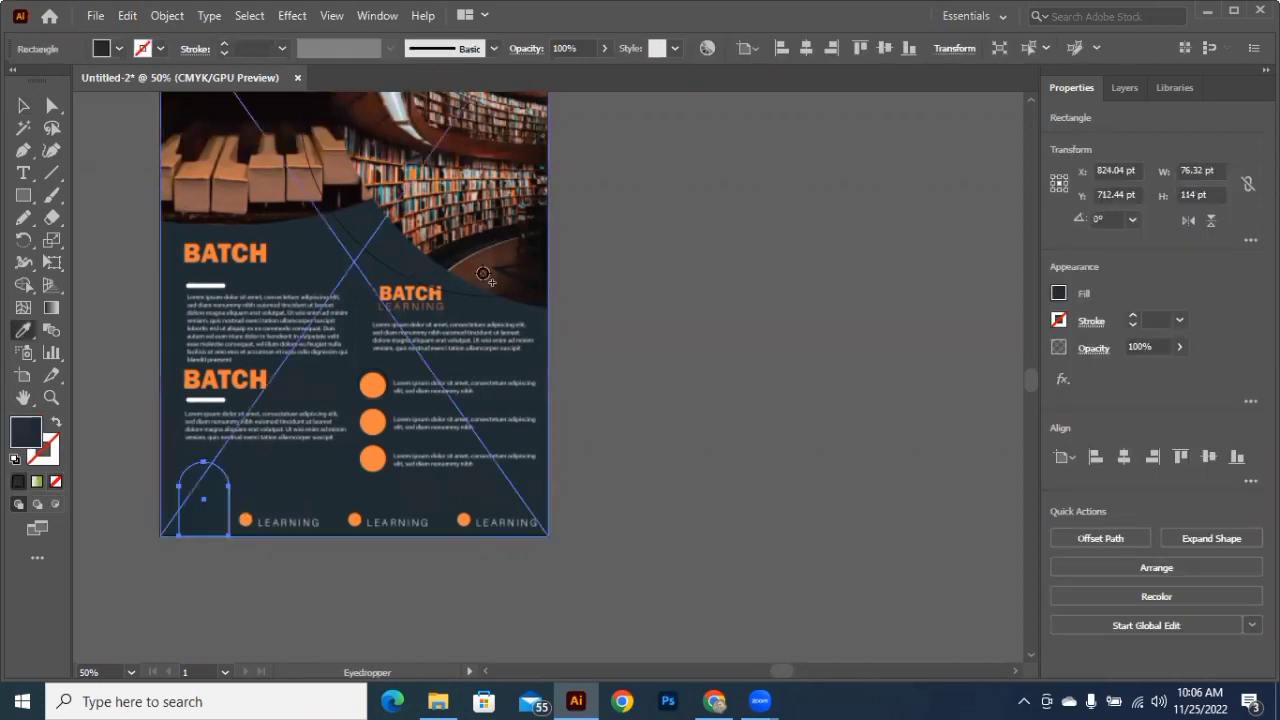
{"action": "left_click", "coordinate": [483, 274]}
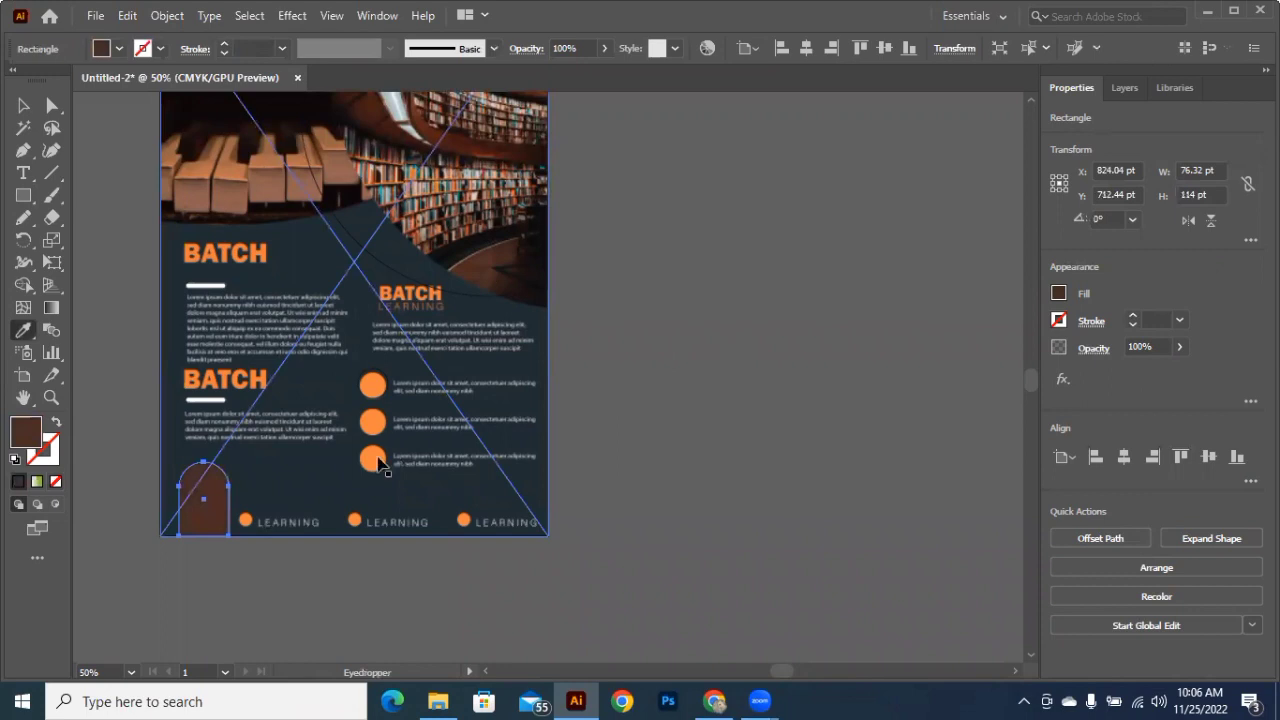
{"action": "key", "text": "v"}
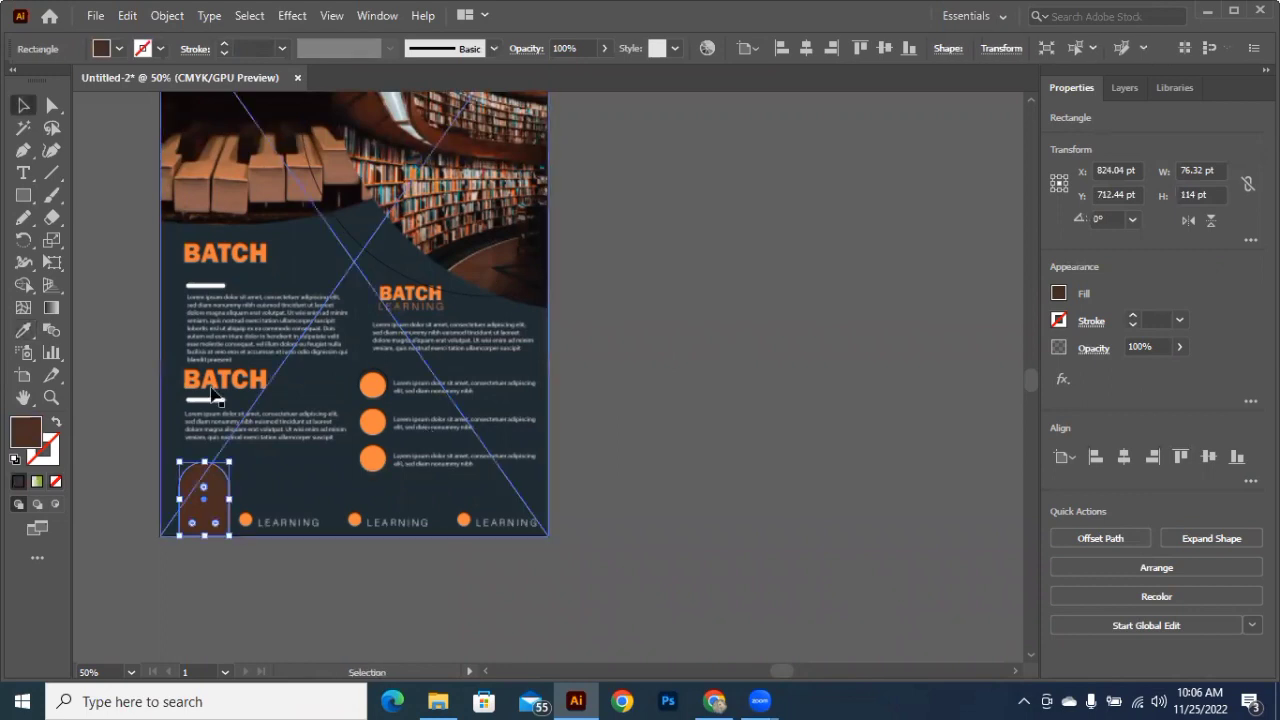
{"action": "left_click", "coordinate": [366, 389]}
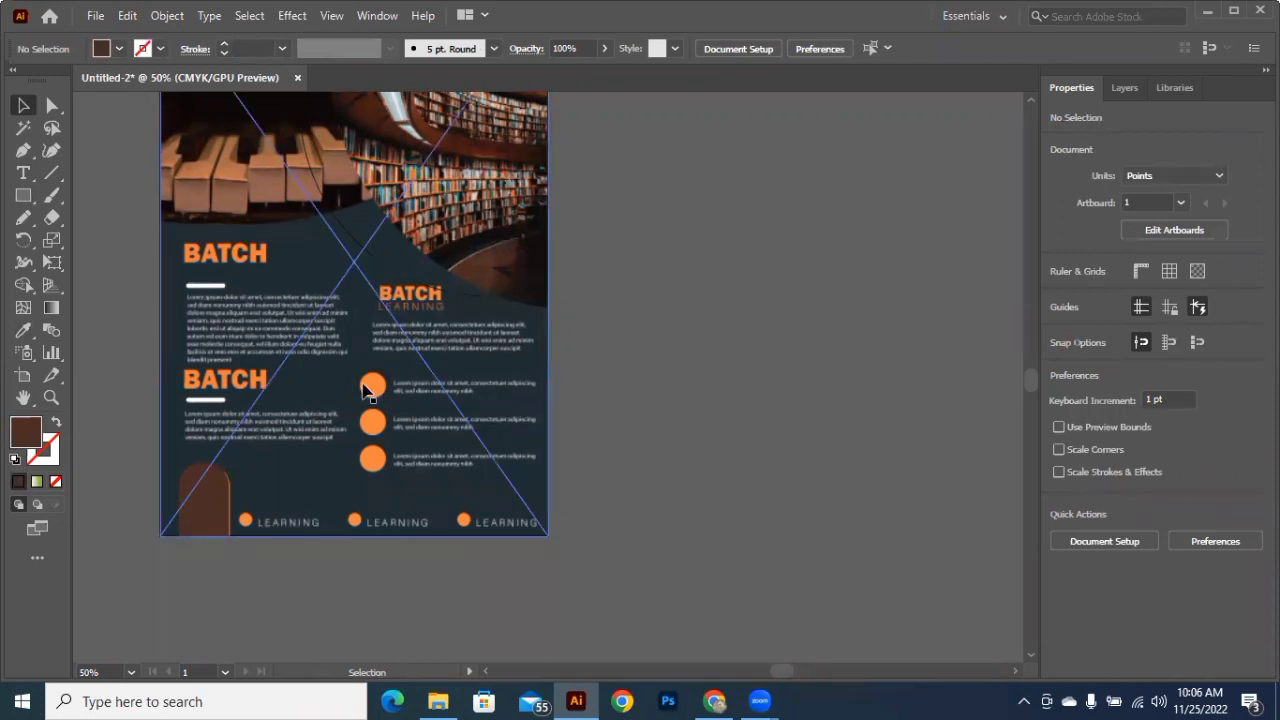
Step: Try lowering the opacity of the green panel beside the black car photo to 32% and 57%, and undo the changes
{"action": "key", "text": "ctrl+minus"}
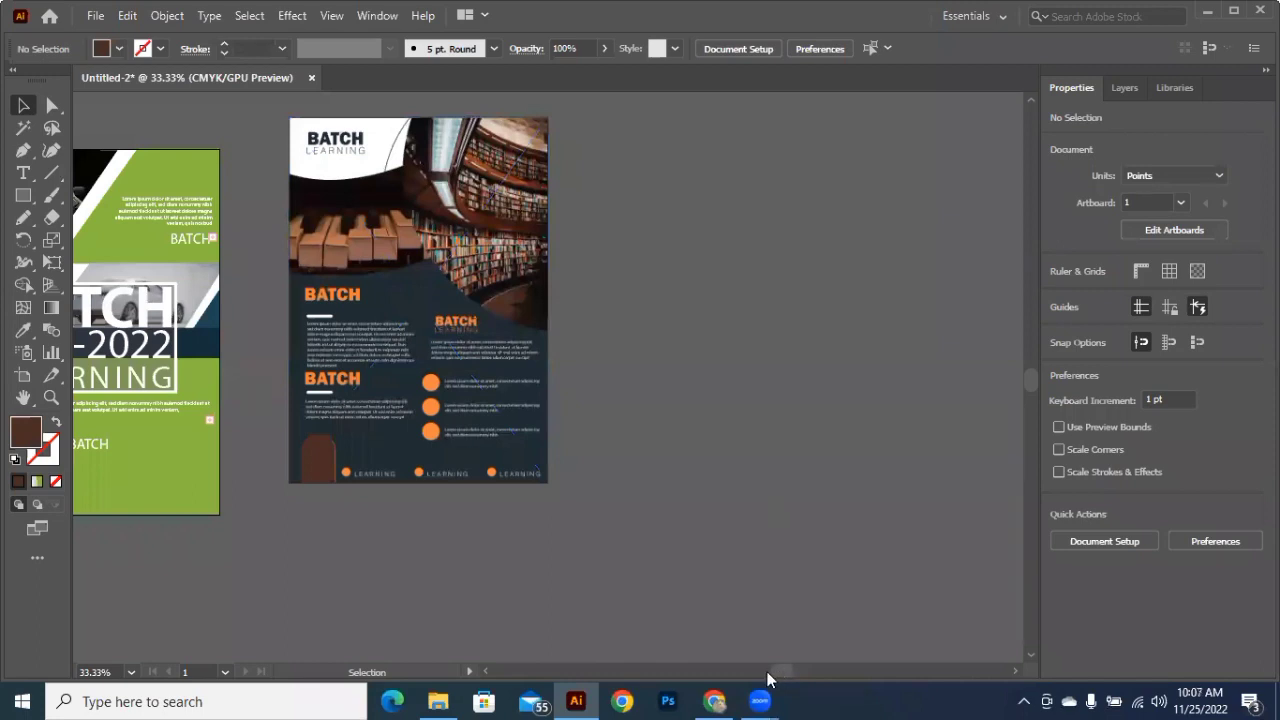
{"action": "left_click_drag", "start_coordinate": [769, 673], "coordinate": [754, 673]}
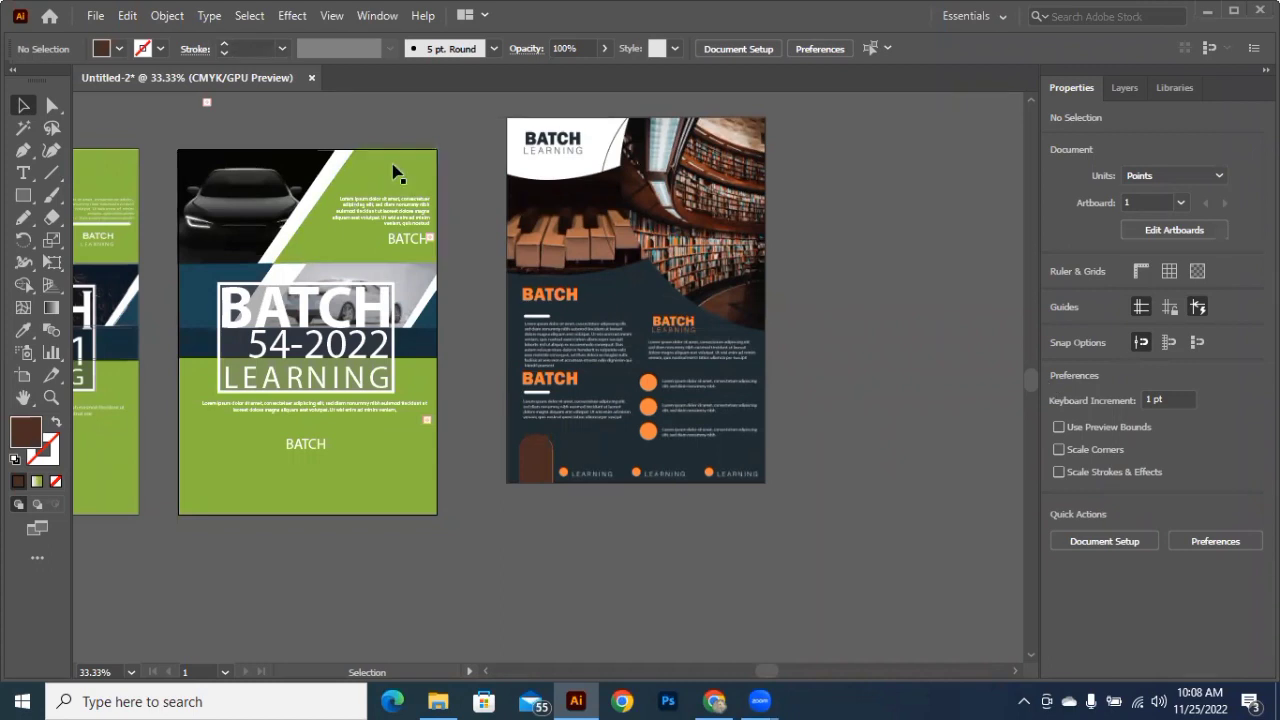
{"action": "left_click", "coordinate": [439, 179]}
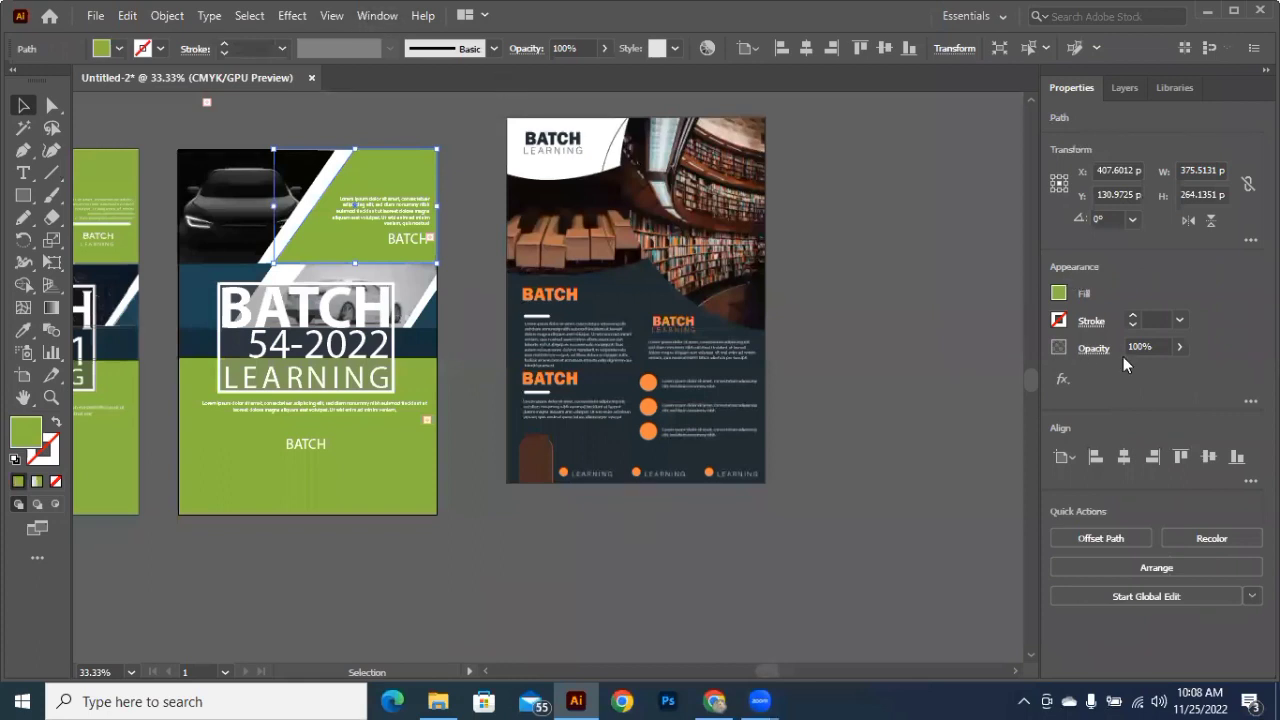
{"action": "left_click", "coordinate": [1178, 348]}
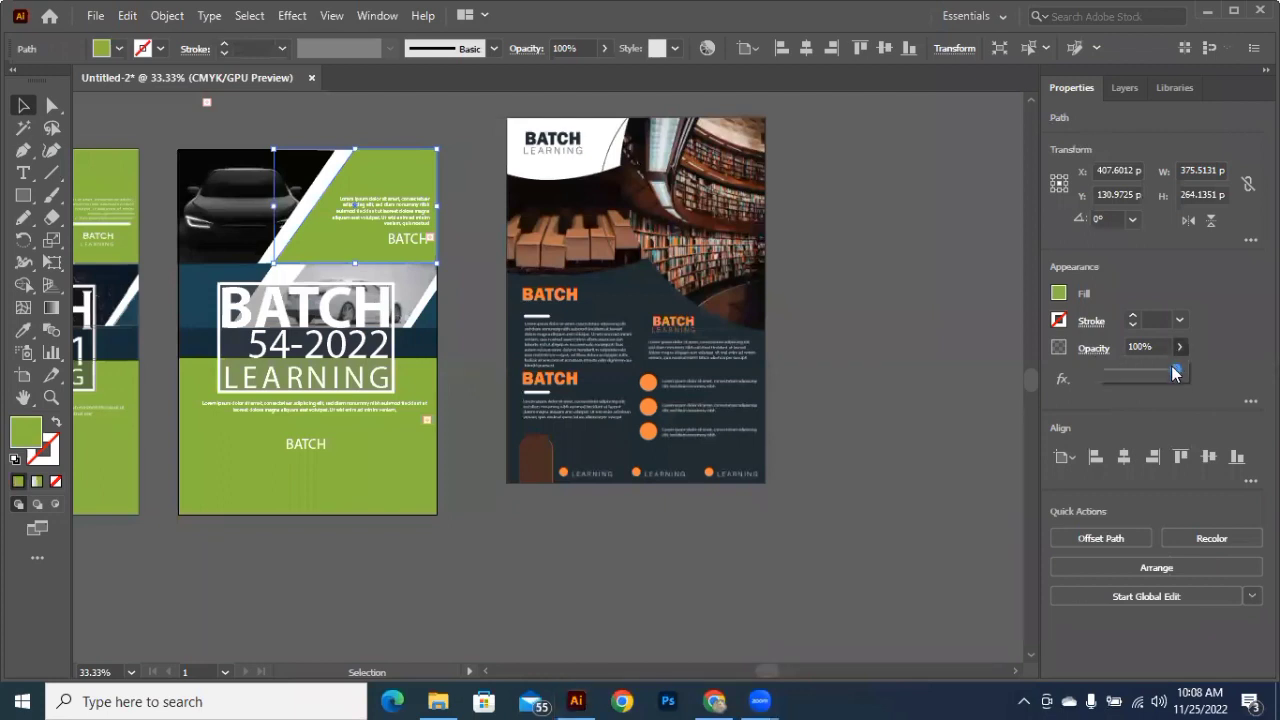
{"action": "left_click_drag", "start_coordinate": [1176, 372], "coordinate": [1136, 371]}
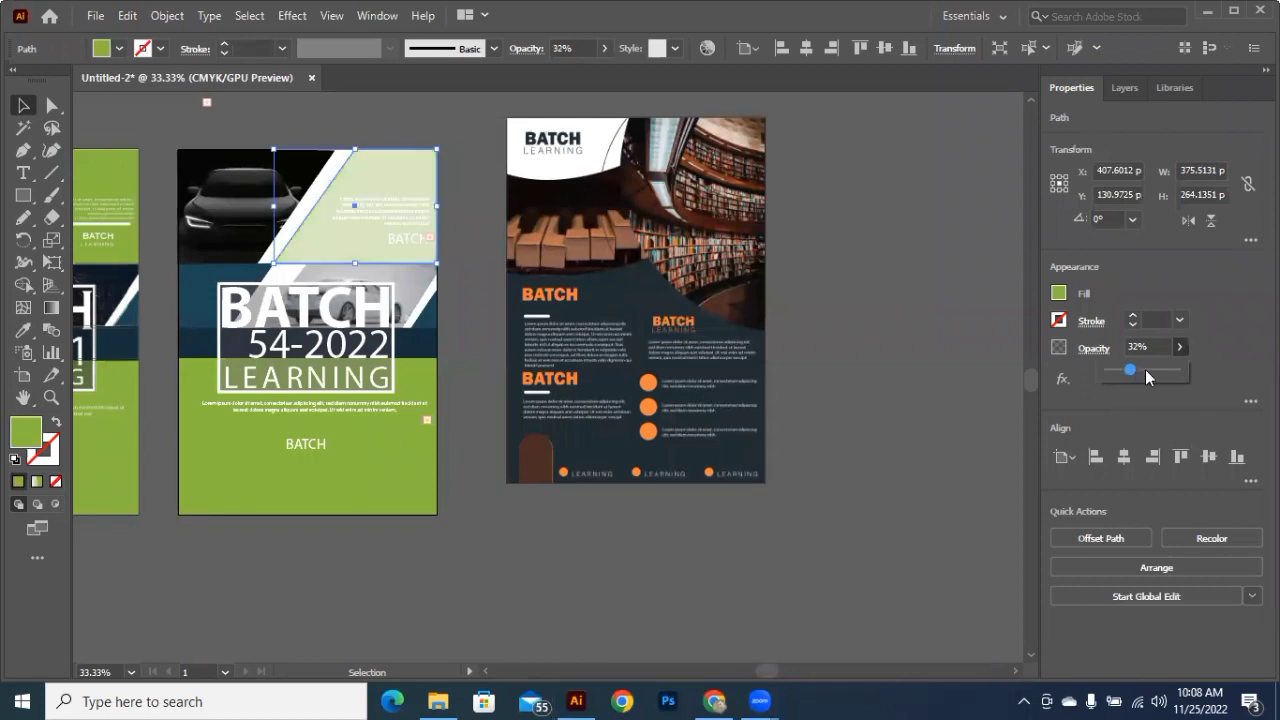
{"action": "left_click", "coordinate": [1160, 370]}
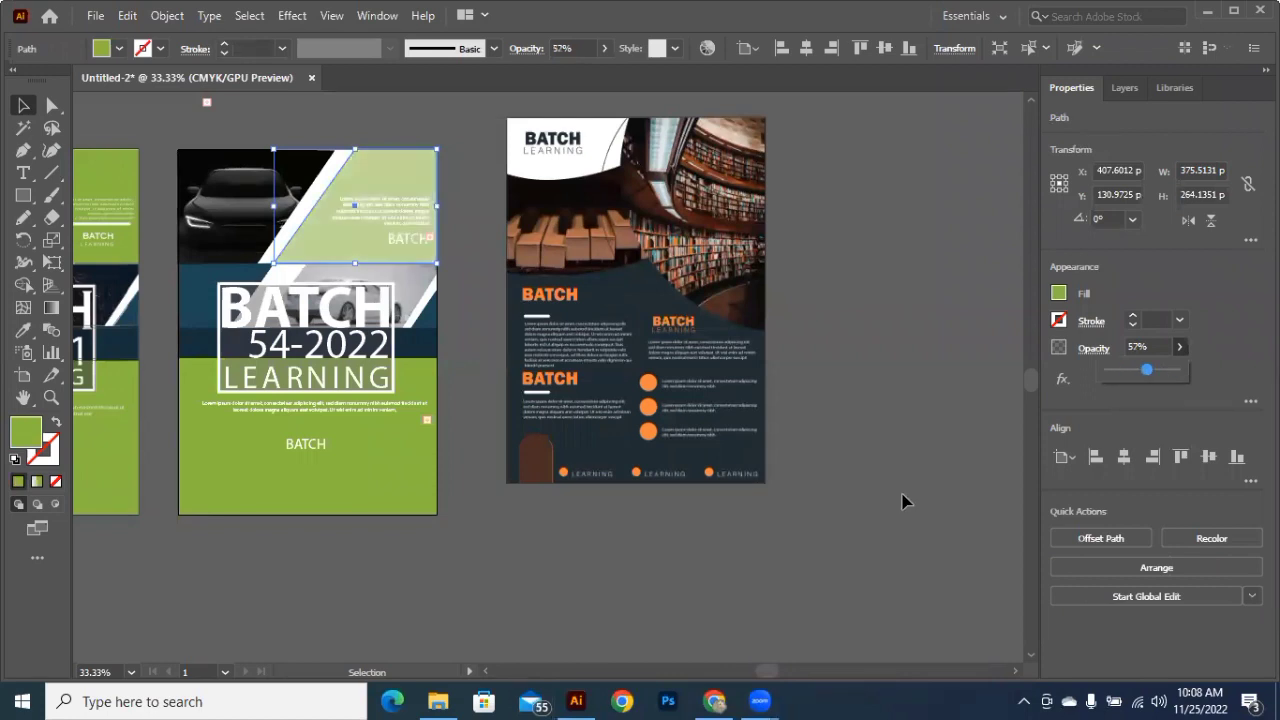
{"action": "key", "text": "ctrl+z"}
{"action": "key", "text": "ctrl+z"}
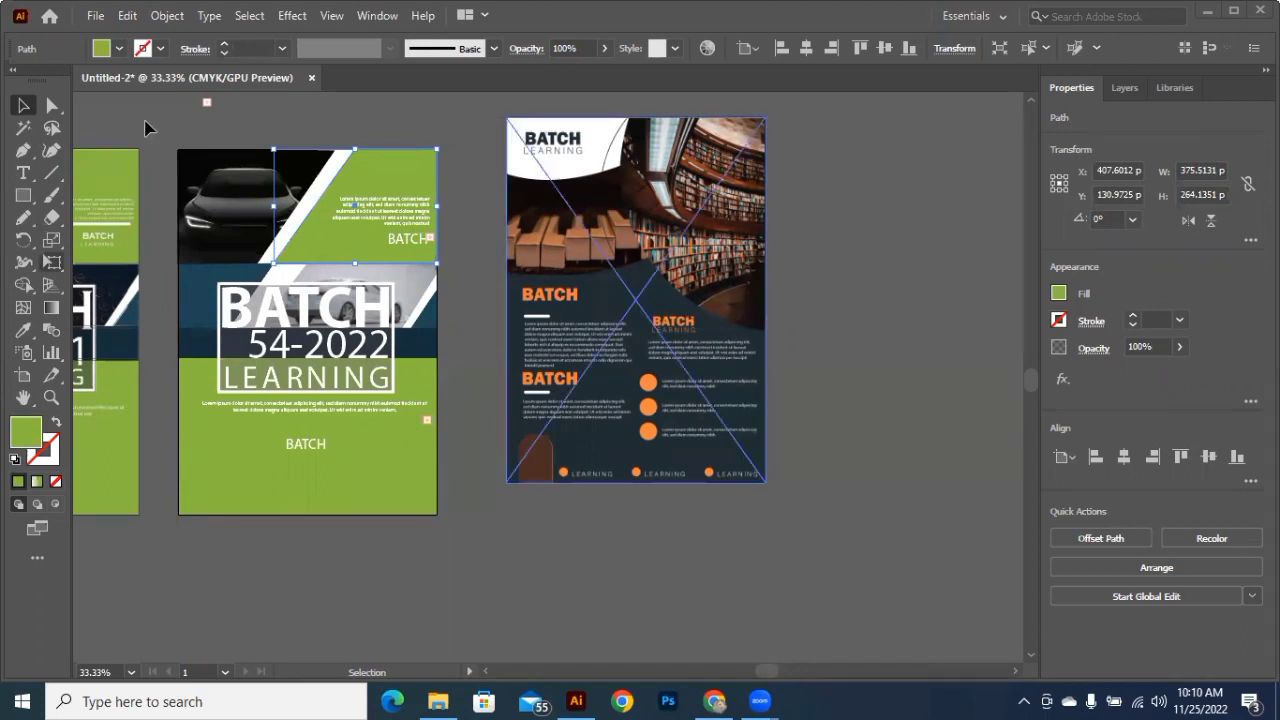
Step: Delete the empty text box above the green BATCH 54-2022 flyer, unlock all locked objects and deselect everything
{"action": "left_click", "coordinate": [206, 104]}
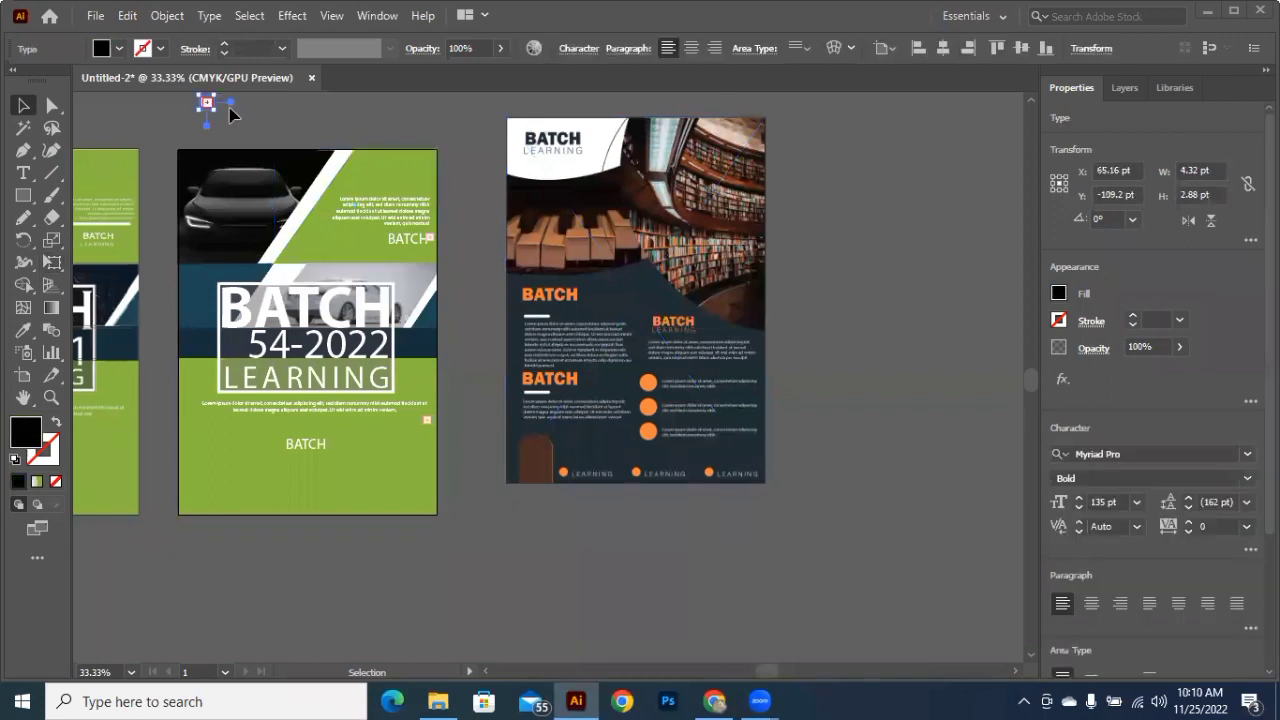
{"action": "key", "text": "Delete"}
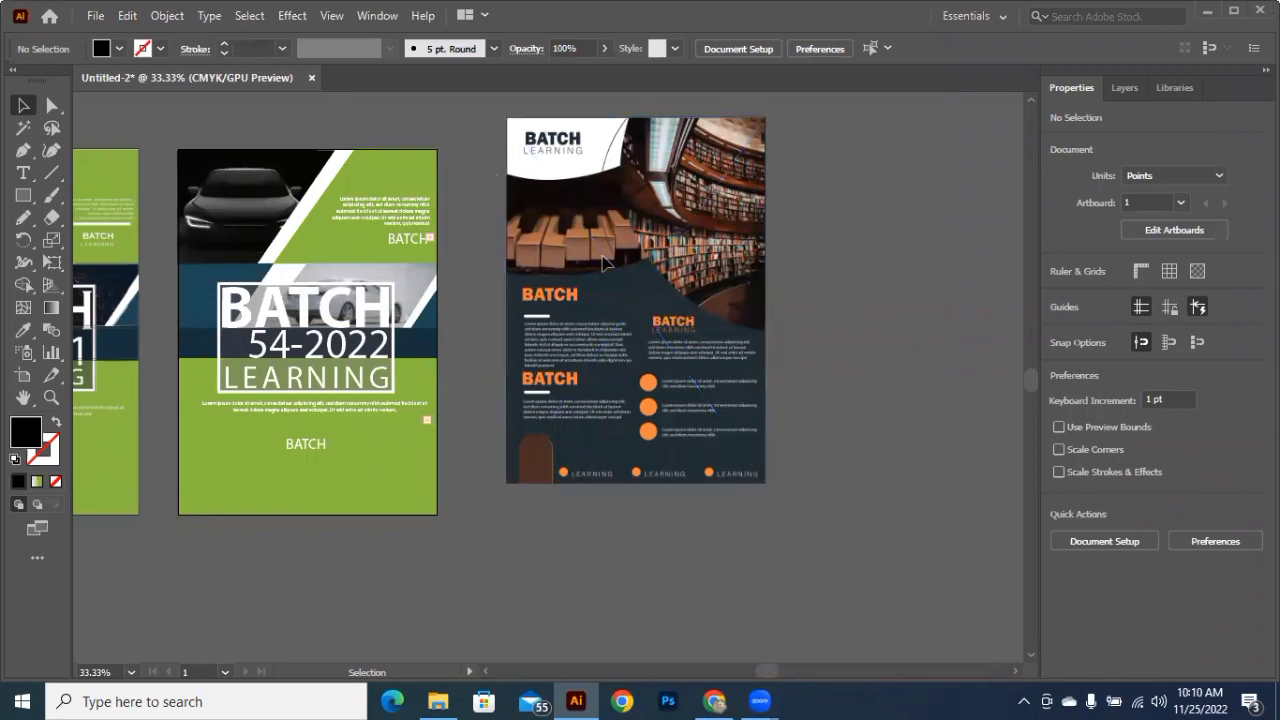
{"action": "key", "text": "ctrl+alt+2"}
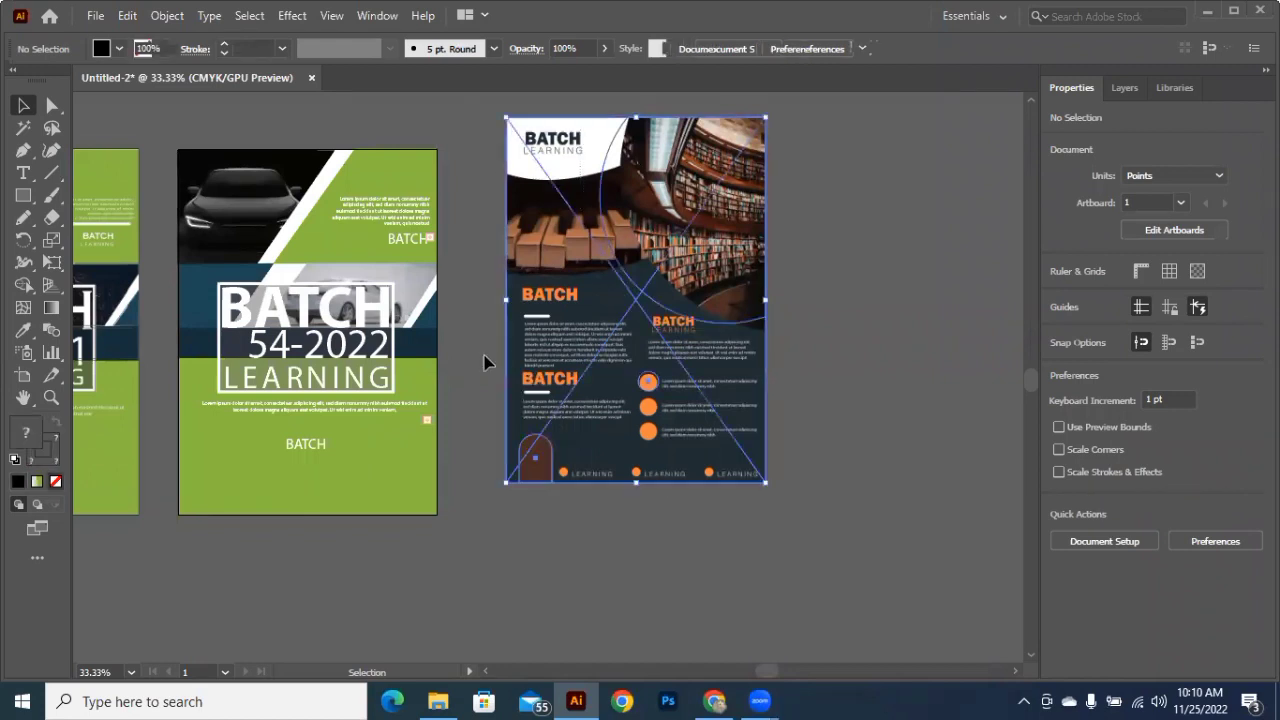
{"action": "left_click", "coordinate": [497, 406]}
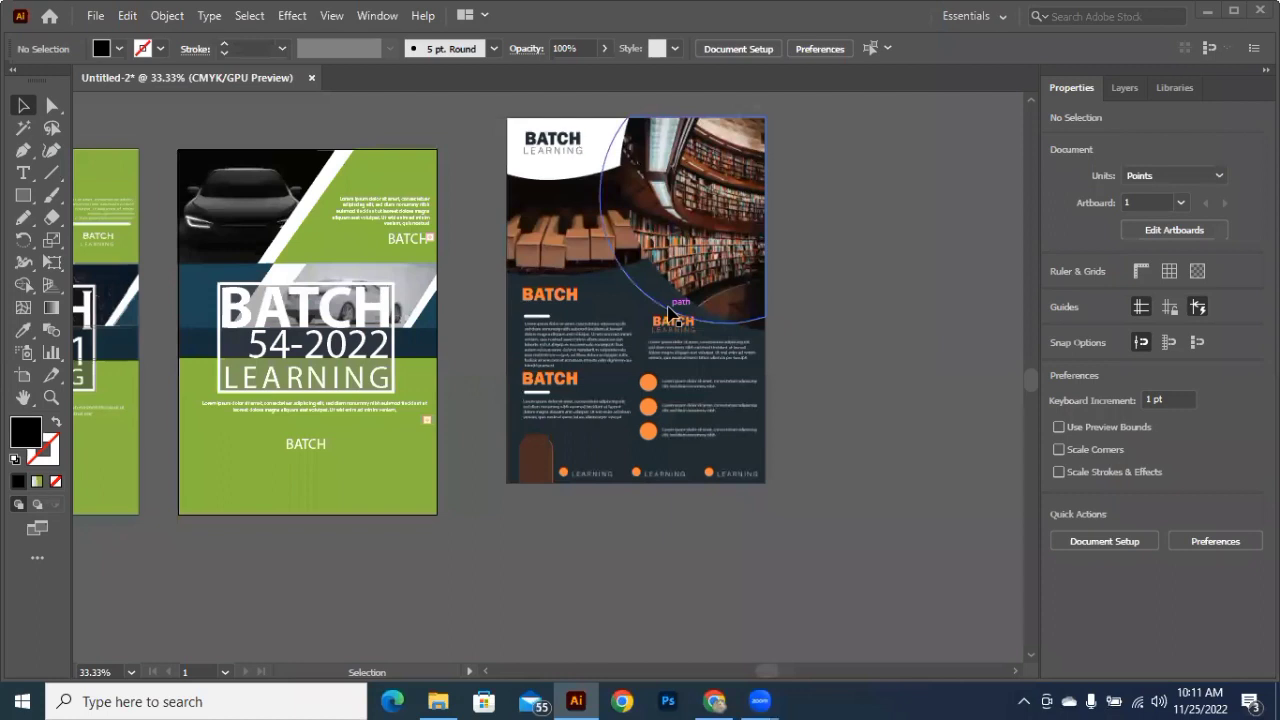
Step: Switch to Chrome, open a new browser tab, and return to it after glancing at the Pinterest flyer pin
{"action": "left_click", "coordinate": [710, 700]}
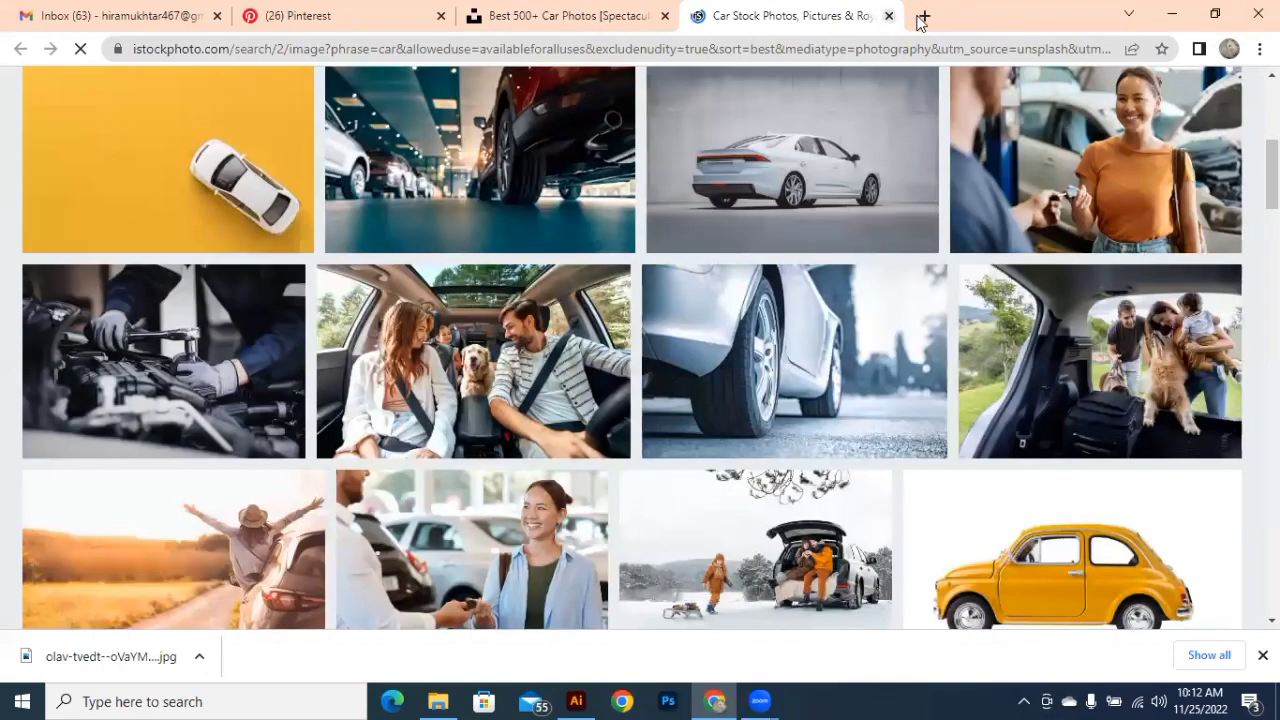
{"action": "left_click", "coordinate": [921, 18]}
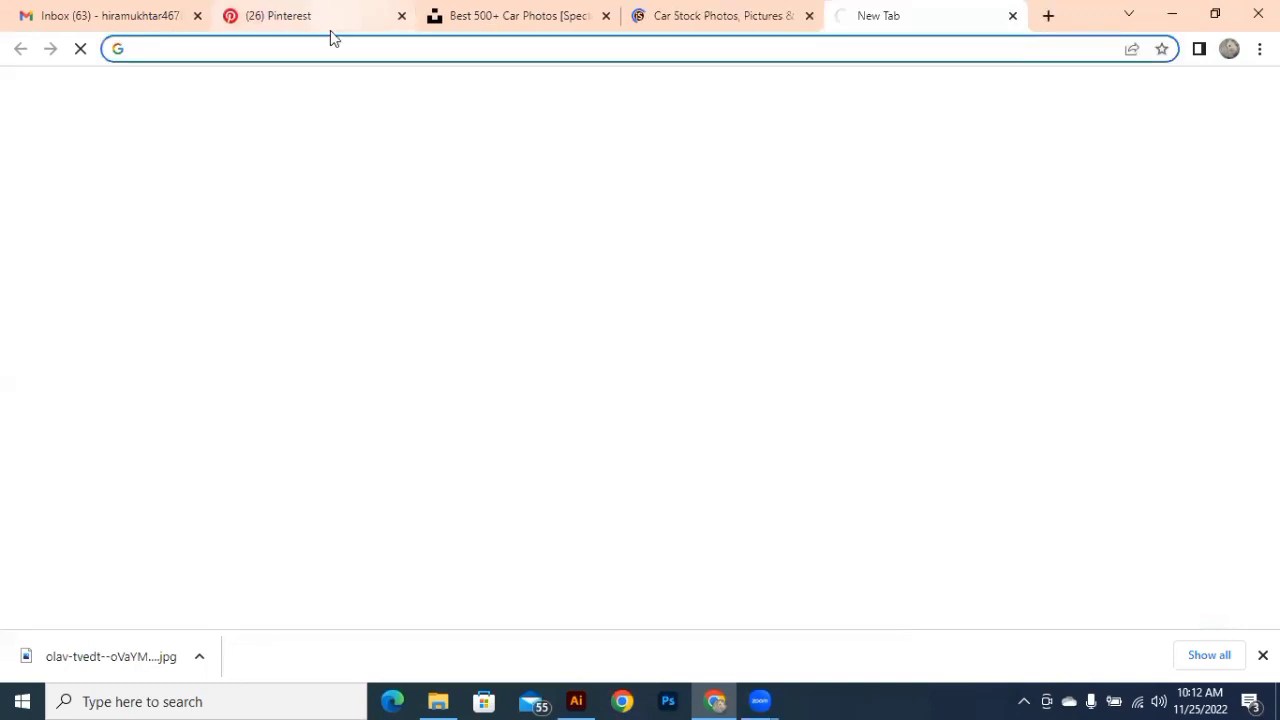
{"action": "left_click", "coordinate": [331, 31]}
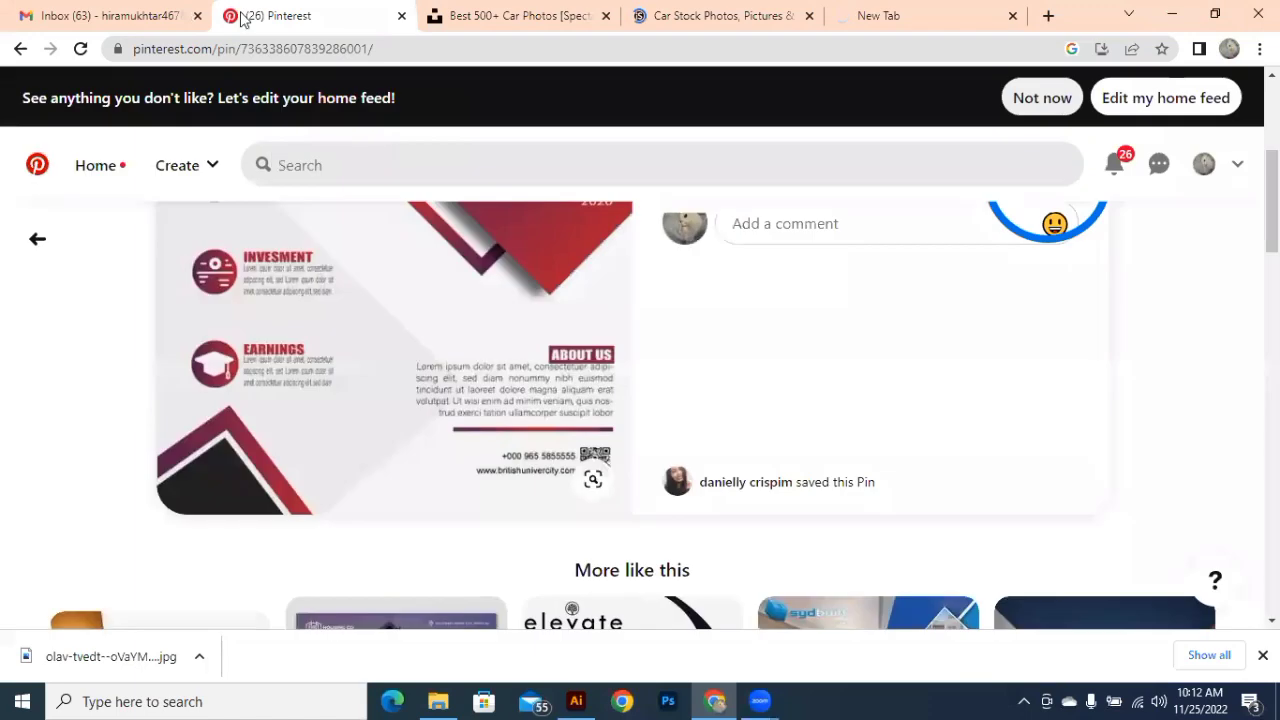
{"action": "left_click", "coordinate": [898, 19]}
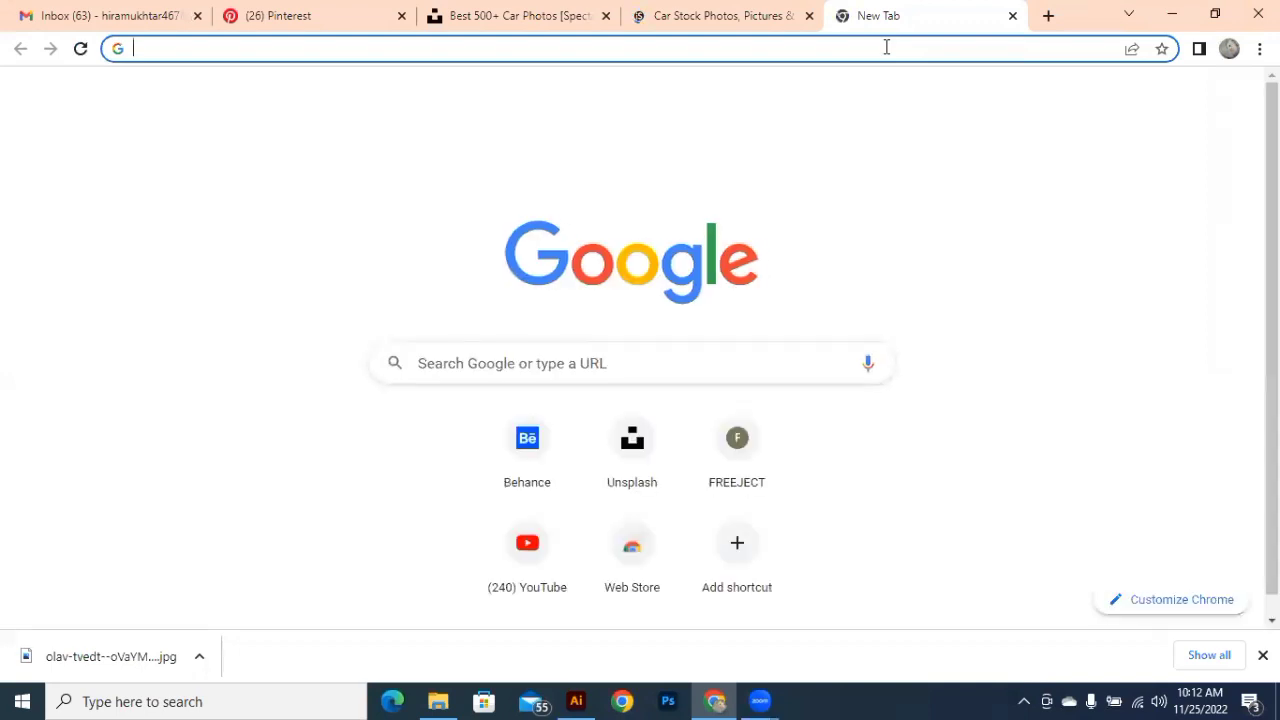
Step: Search Google for "instagram post size in pixels" and return to the flyer document in Illustrator
{"action": "left_click", "coordinate": [537, 365]}
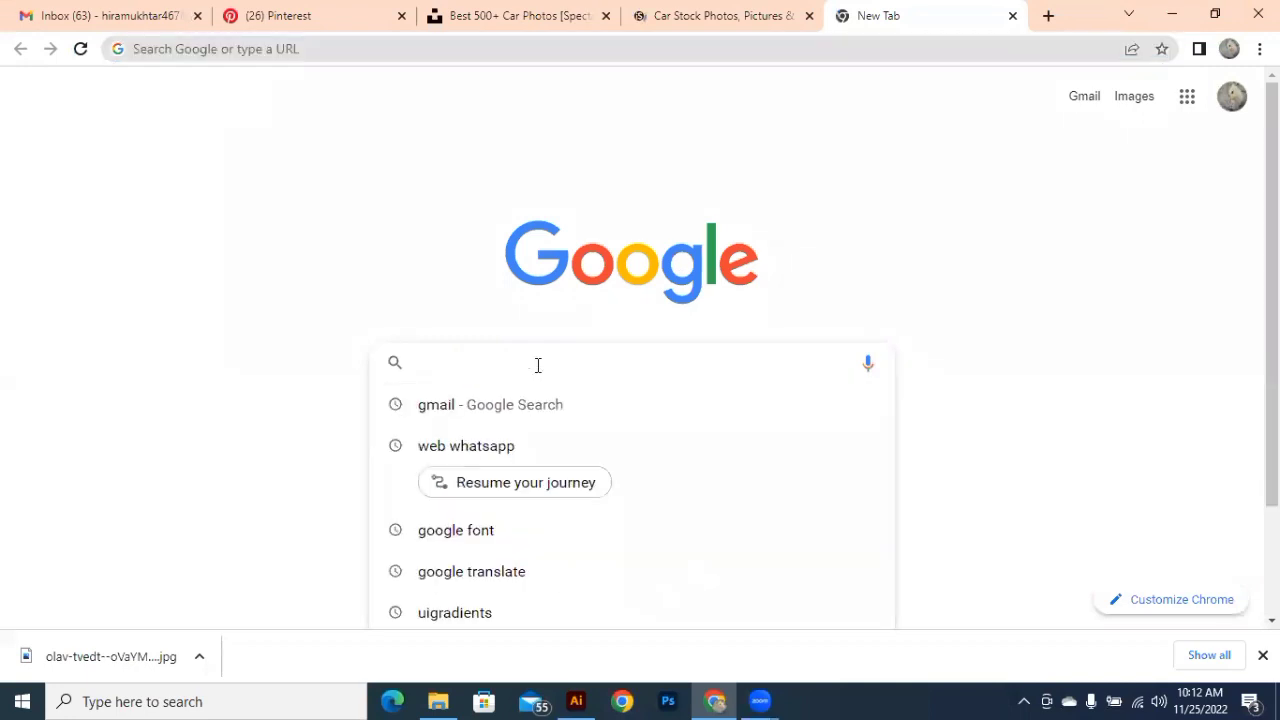
{"action": "type", "text": "INSTA"}
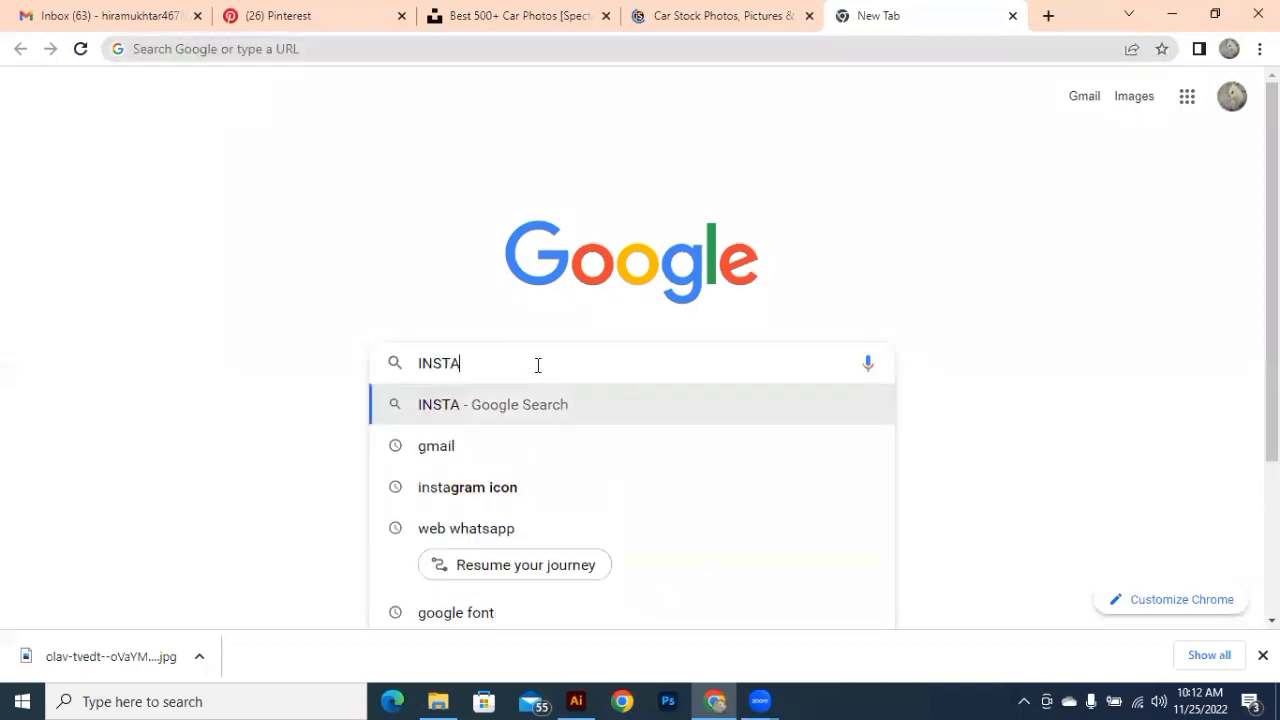
{"action": "type", "text": "GRA"}
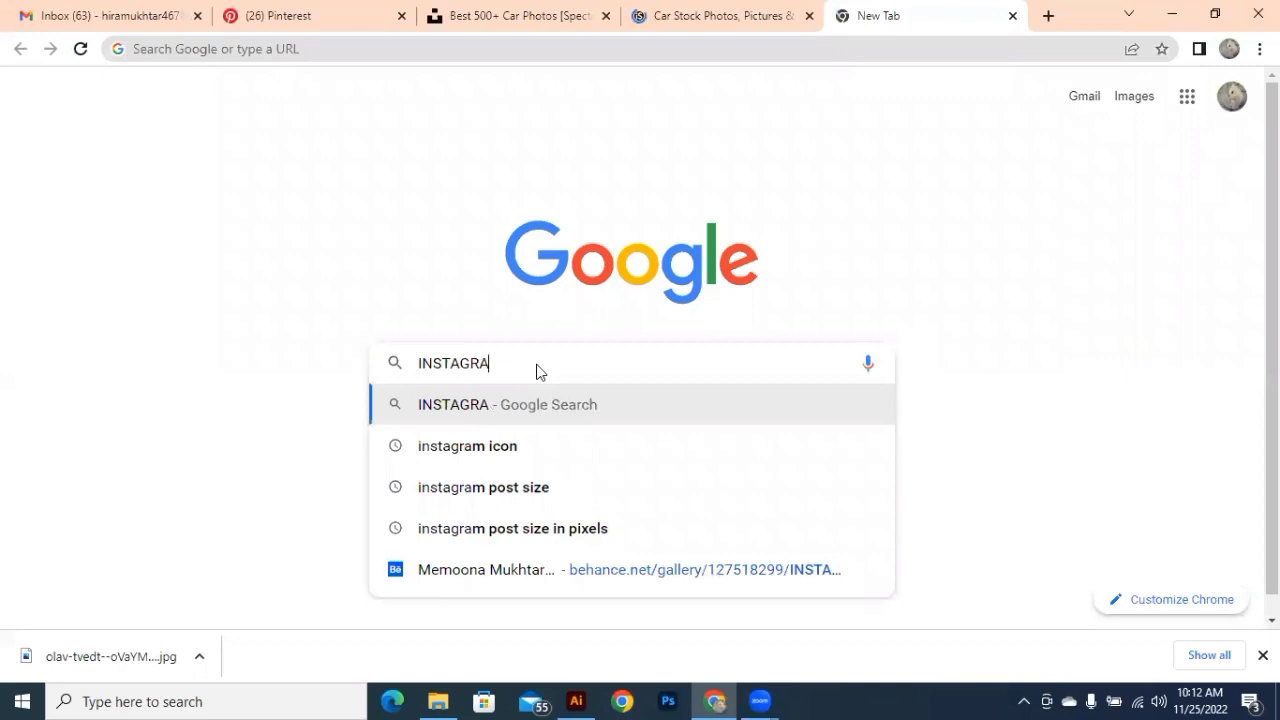
{"action": "type", "text": "M pos"}
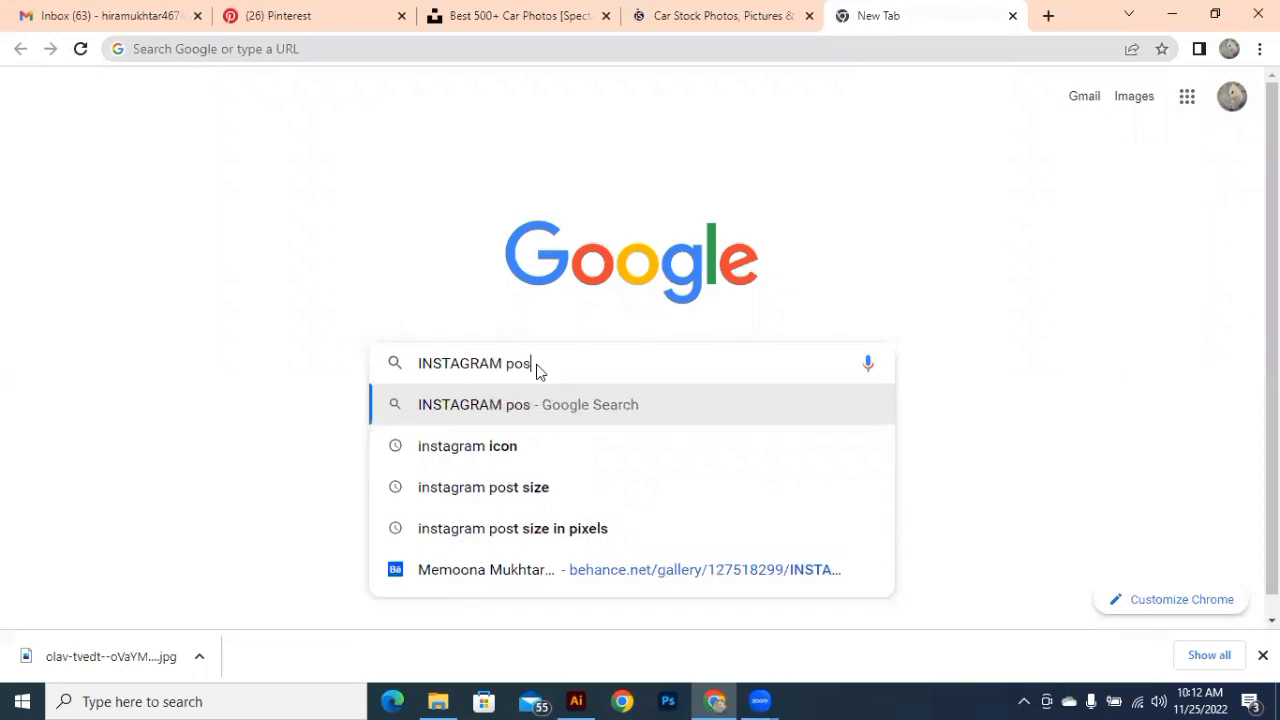
{"action": "type", "text": "t six"}
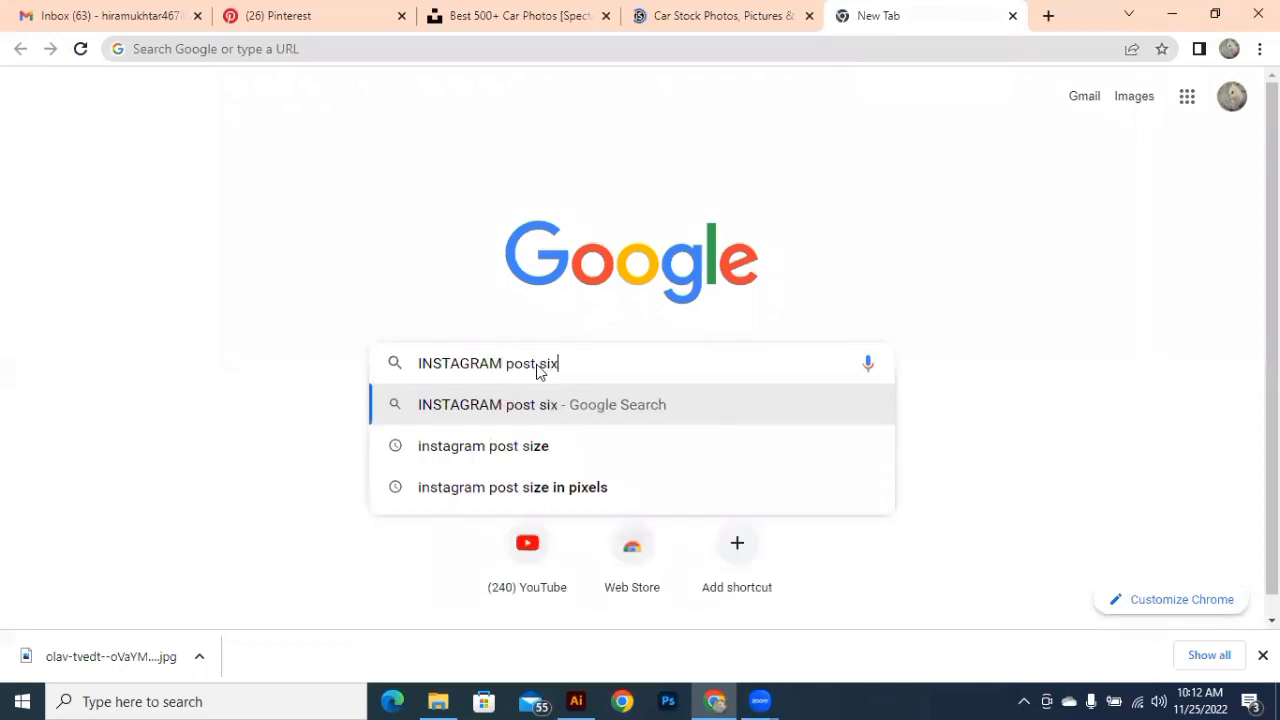
{"action": "key", "text": "BackSpace"}
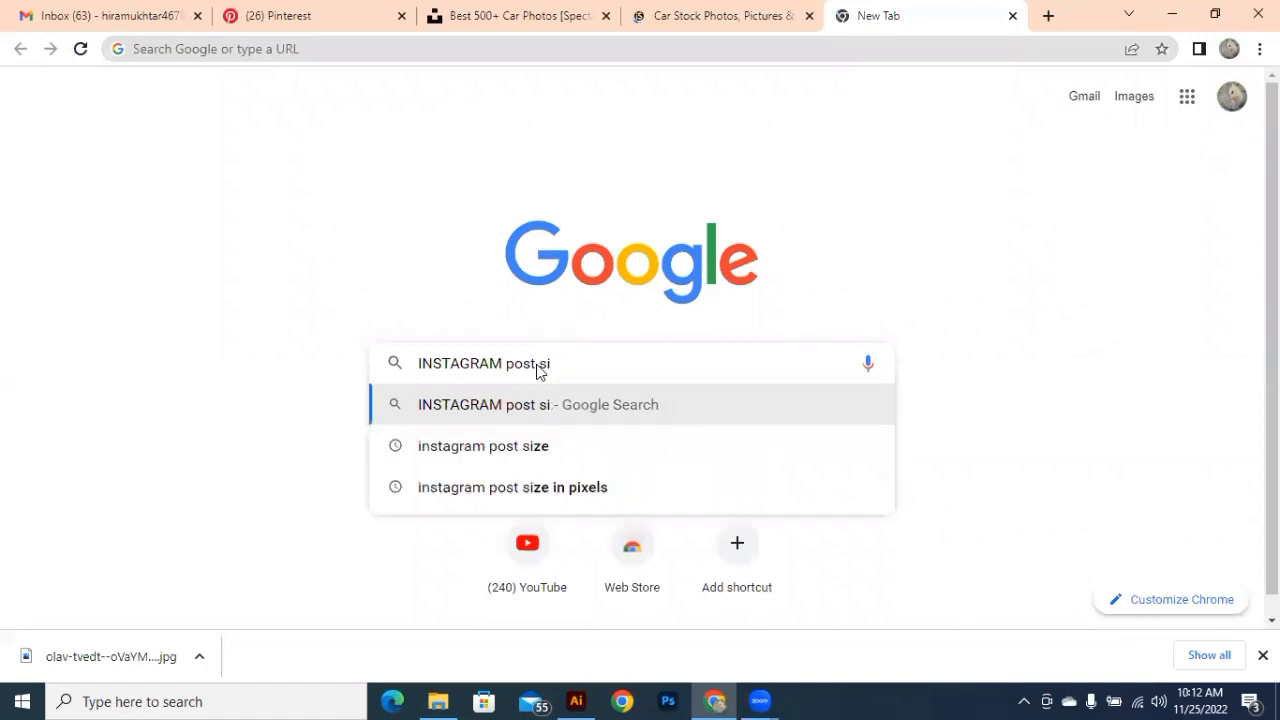
{"action": "type", "text": "ze"}
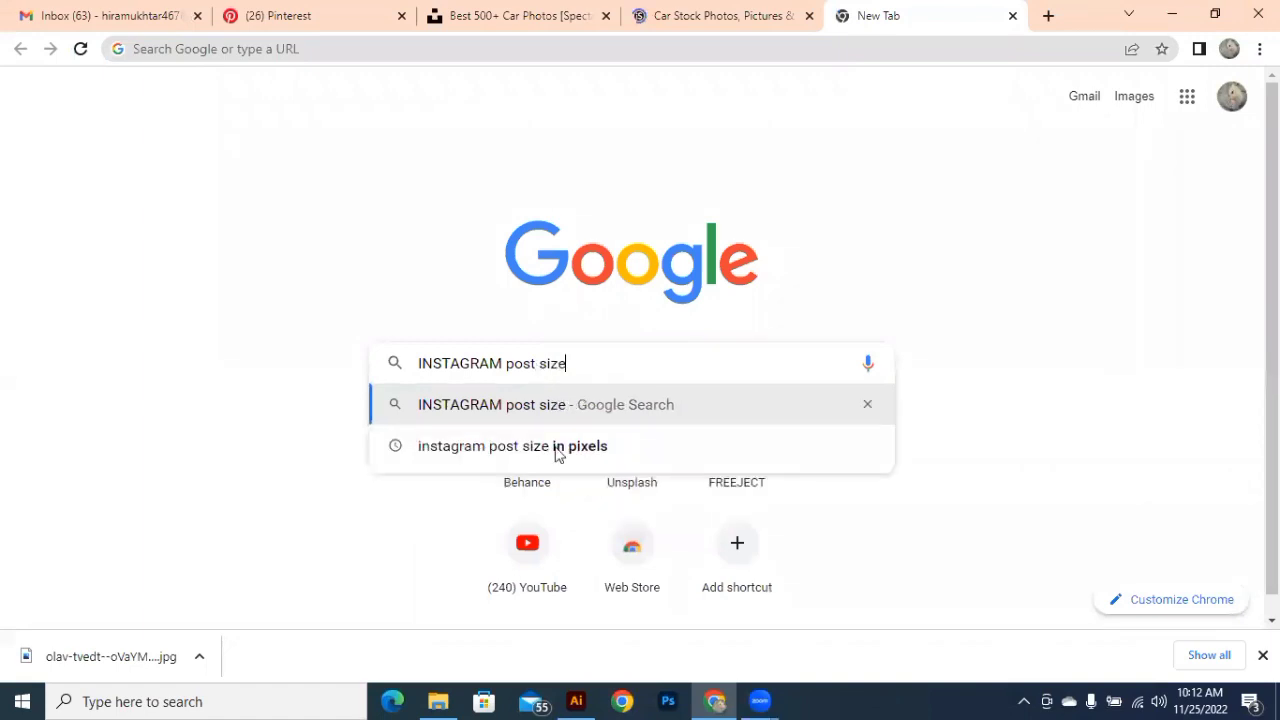
{"action": "key", "text": "Down"}
{"action": "key", "text": "Return"}
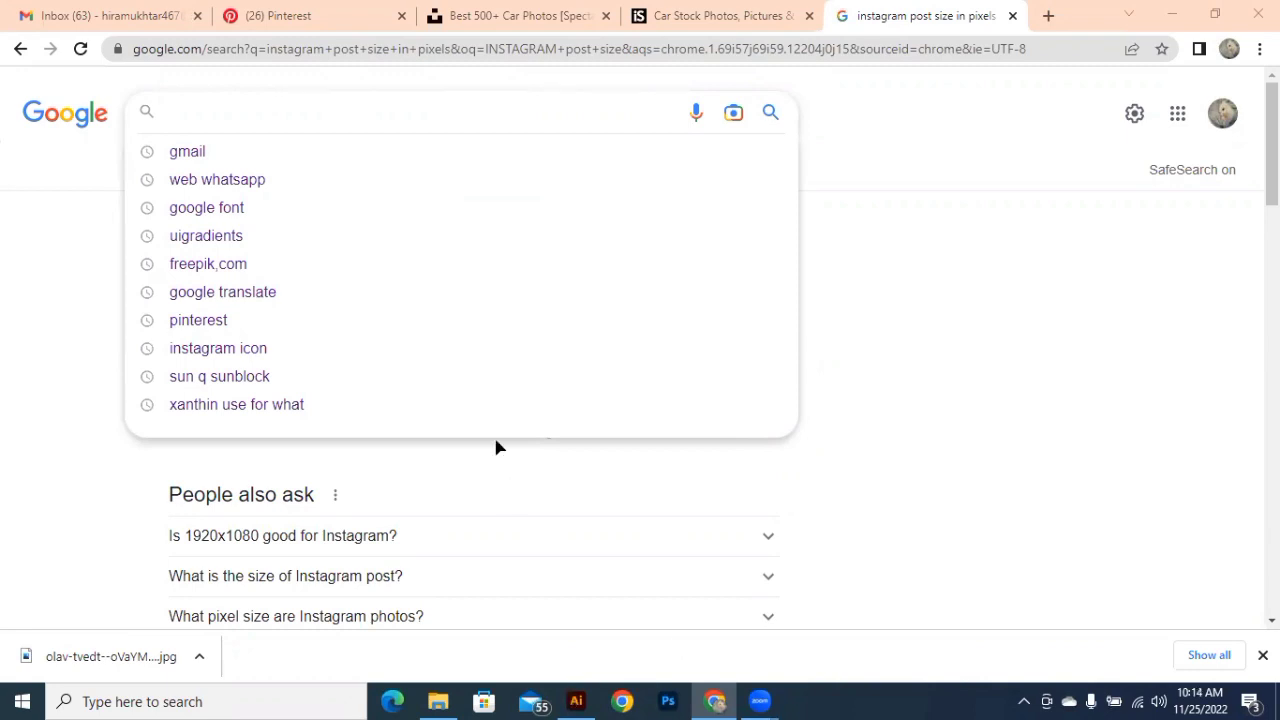
{"action": "key", "text": "alt+Tab"}
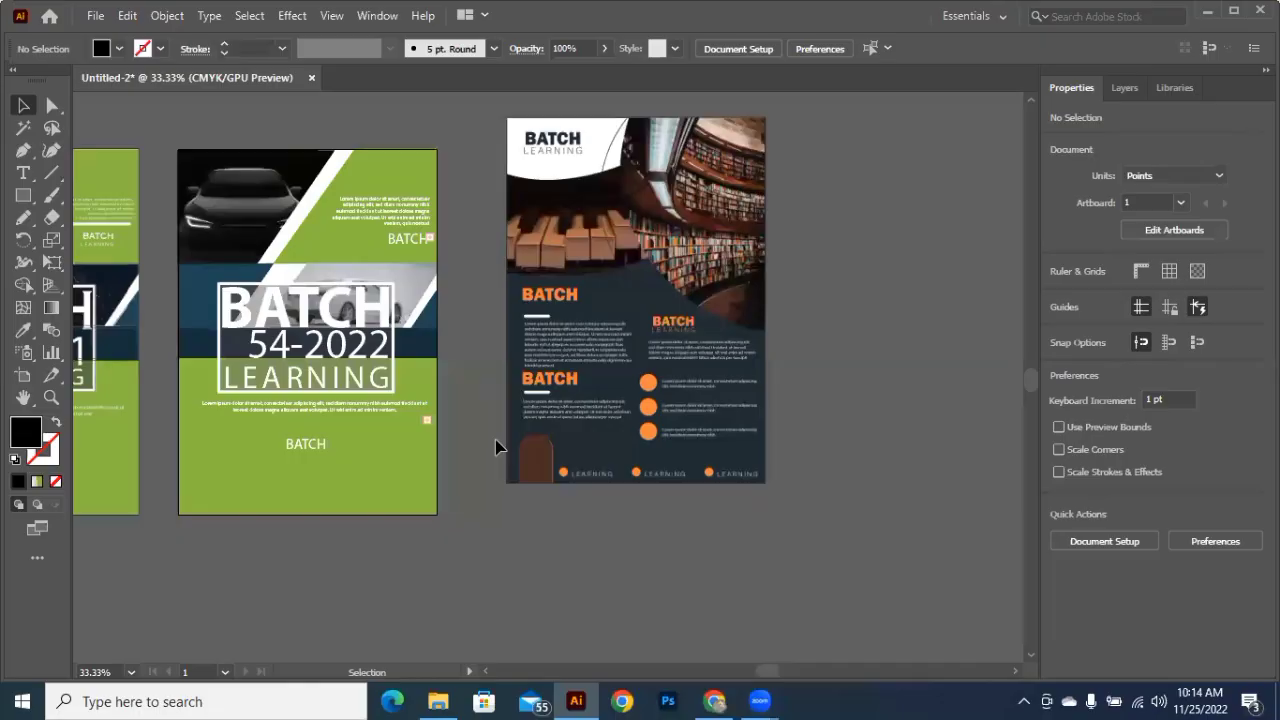